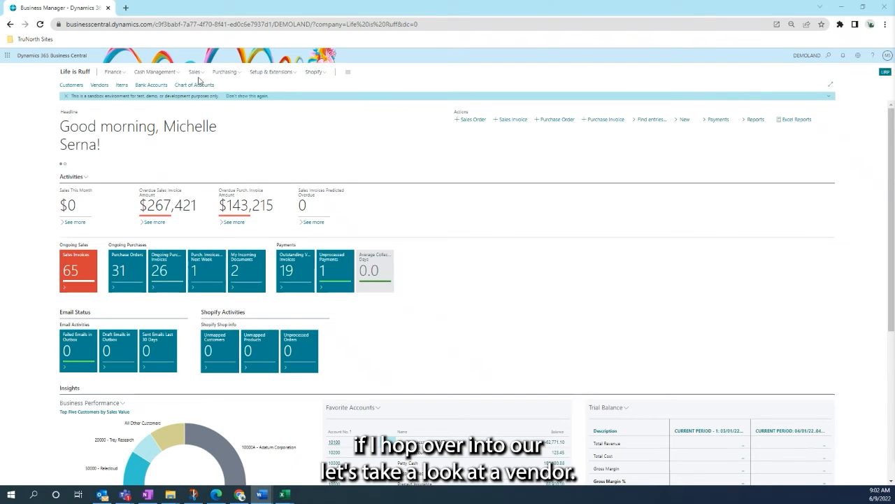
Step: Open the Vendor - Purchase List report request from the purchasing vendors list
{"action": "left_click", "coordinate": [228, 73]}
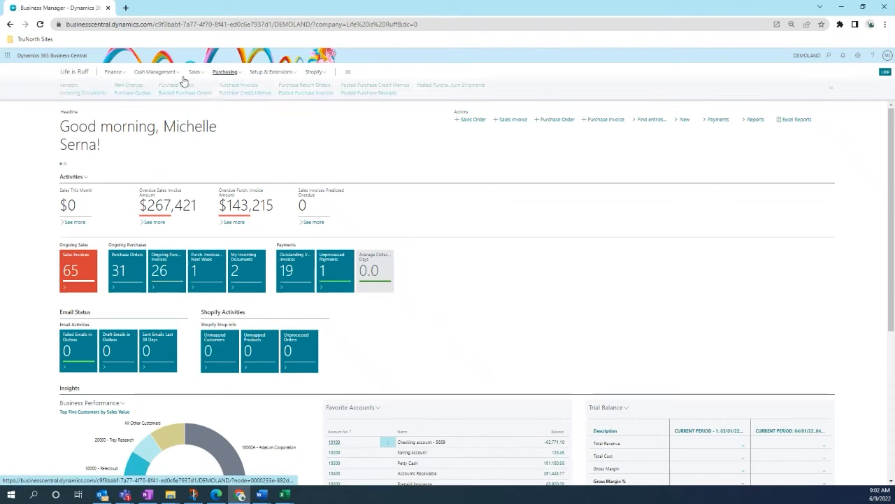
{"action": "left_click", "coordinate": [69, 85]}
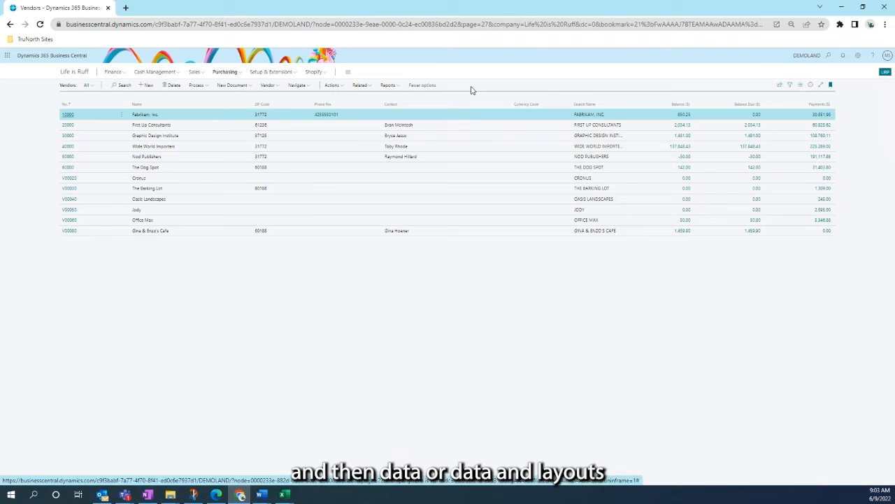
{"action": "left_click", "coordinate": [389, 85]}
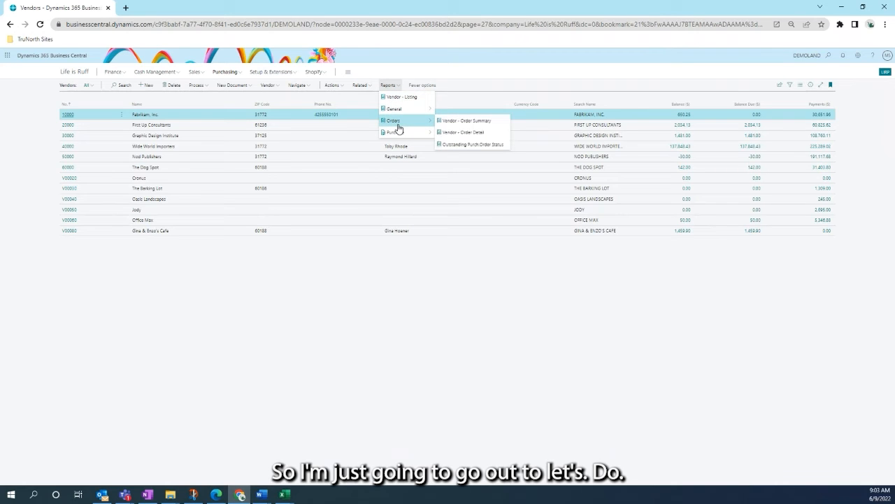
{"action": "mouse_move", "coordinate": [397, 133]}
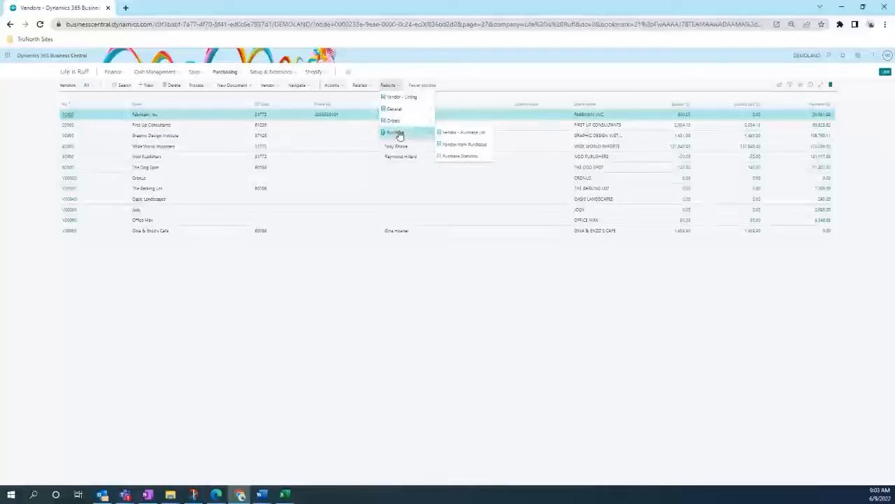
{"action": "left_click", "coordinate": [450, 135]}
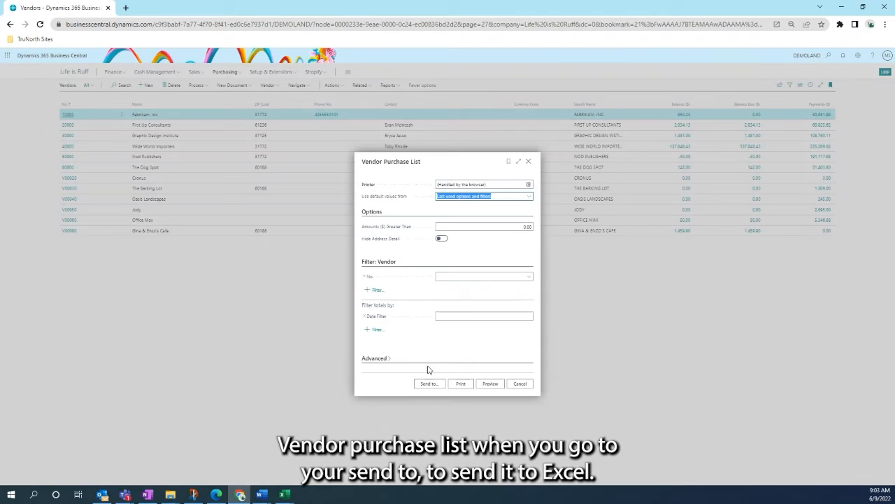
Step: Export the Vendor Purchase List report as a Microsoft Excel Document (data and layout)
{"action": "left_click", "coordinate": [437, 385]}
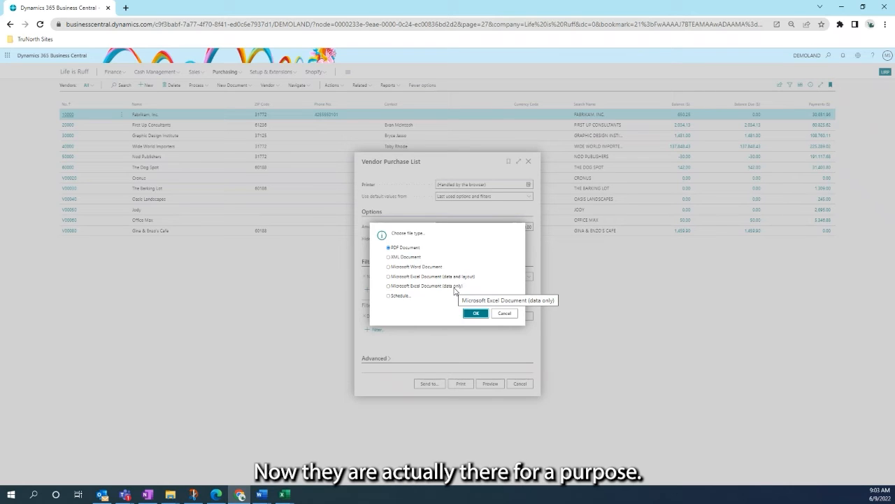
{"action": "left_click", "coordinate": [396, 278]}
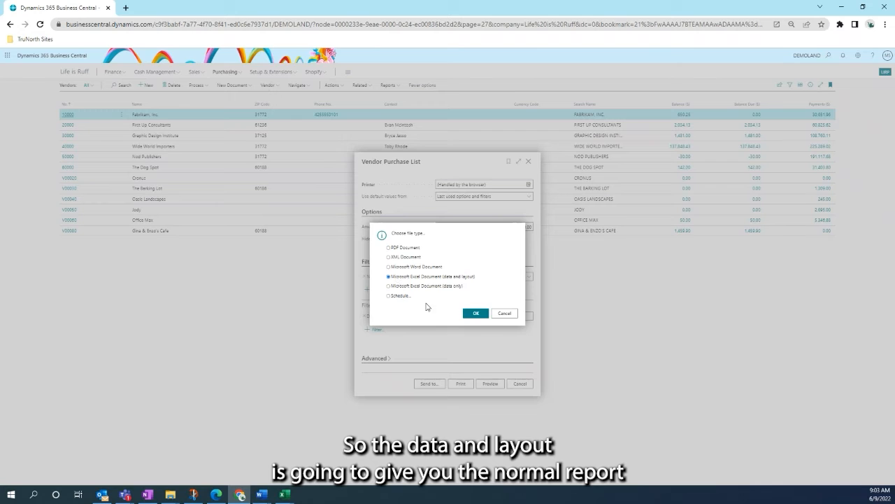
{"action": "left_click", "coordinate": [478, 315]}
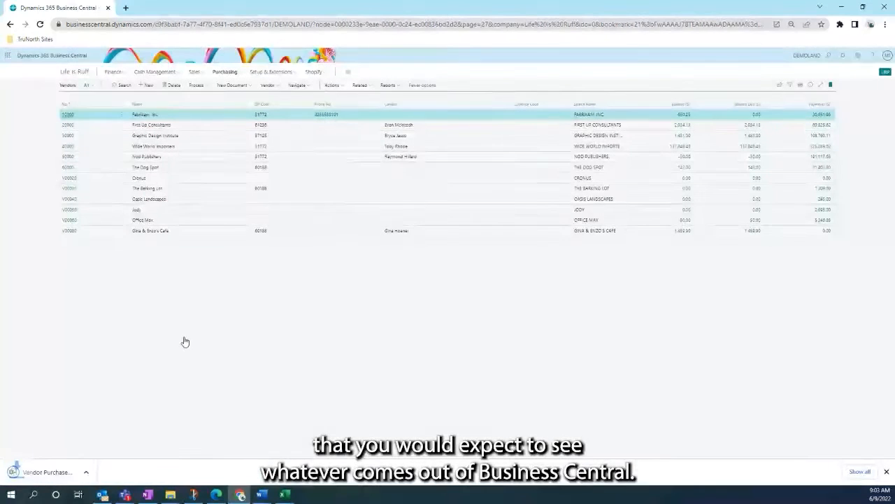
Step: Open the downloaded data-and-layout workbook in Excel, review its vendor purchase list, and close it
{"action": "left_click", "coordinate": [49, 470]}
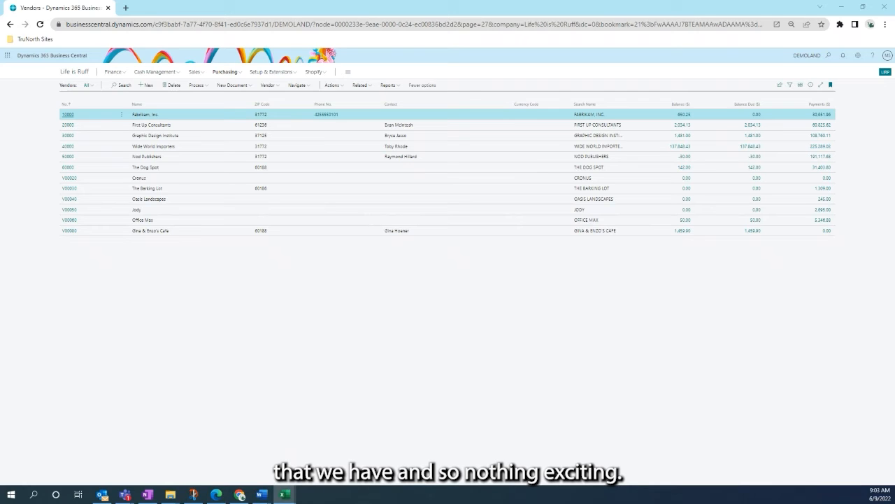
{"action": "left_click_drag", "start_coordinate": [894, 97], "coordinate": [477, 10]}
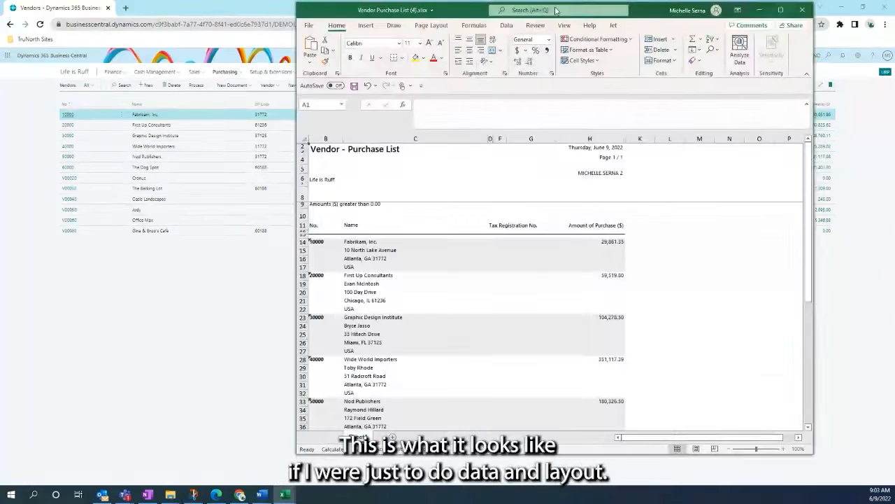
{"action": "scroll", "coordinate": [555, 266], "scroll_direction": "down", "scroll_amount": 5}
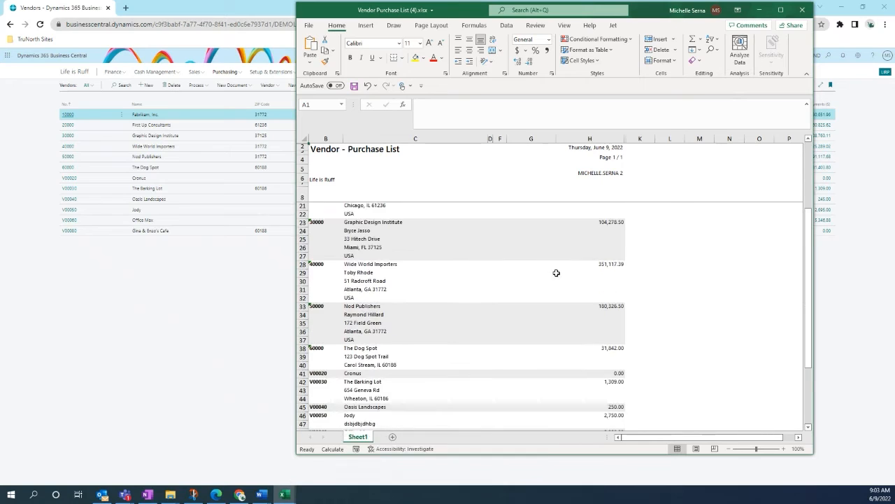
{"action": "left_click", "coordinate": [803, 11]}
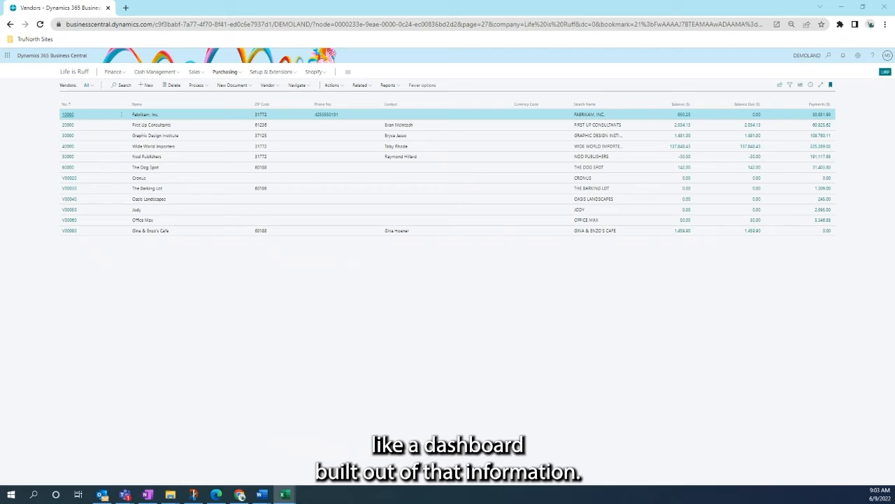
Step: Run the Vendor - Purchase List report again and export it as a Microsoft Excel Document (data only)
{"action": "left_click", "coordinate": [389, 86]}
{"action": "mouse_move", "coordinate": [410, 133]}
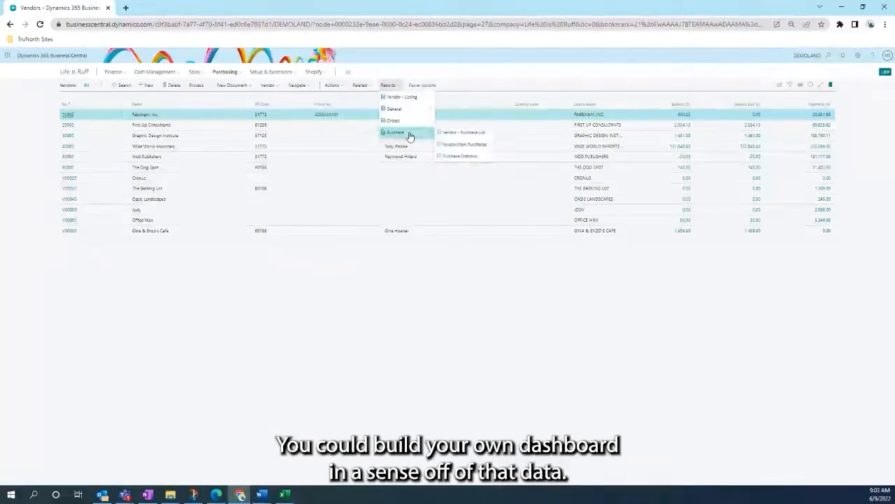
{"action": "left_click", "coordinate": [463, 132]}
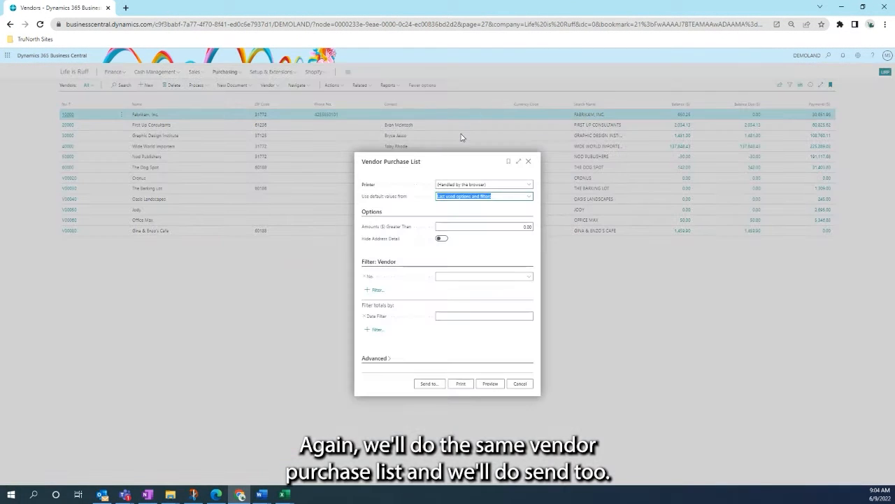
{"action": "left_click", "coordinate": [435, 386]}
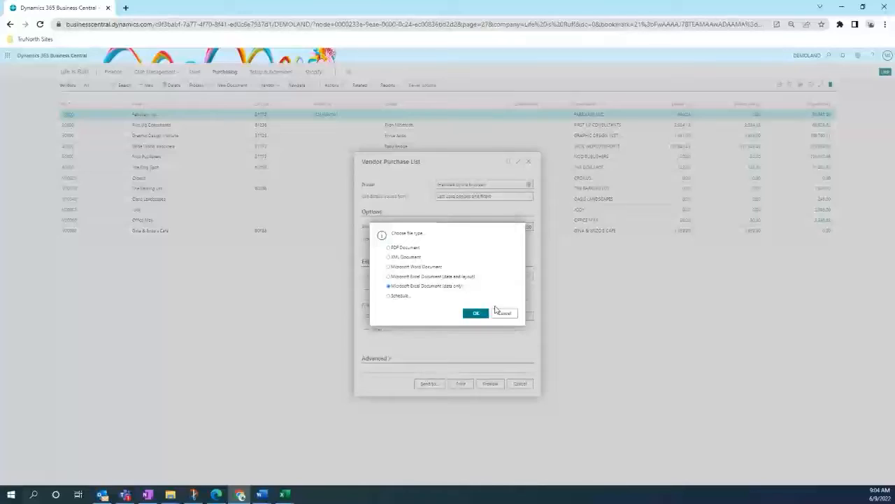
{"action": "left_click", "coordinate": [476, 314]}
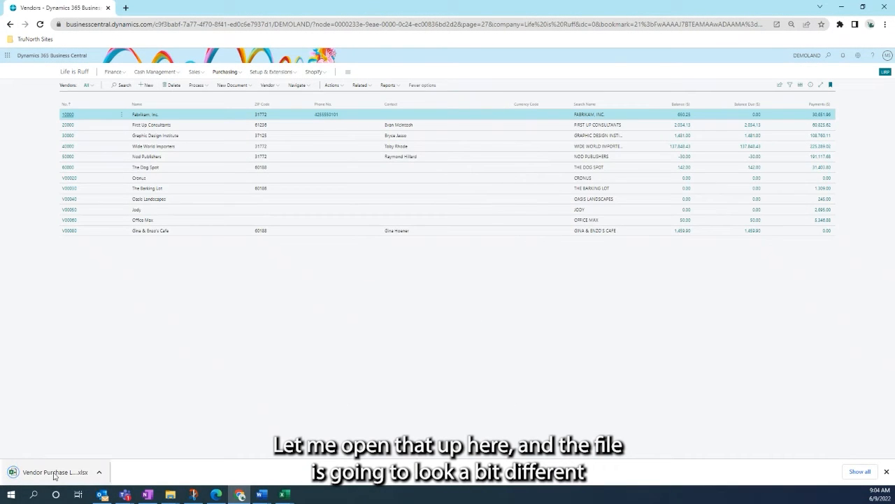
Step: Open the data-only workbook in Excel and examine the column names and vendor rows on the Data sheet
{"action": "left_click", "coordinate": [53, 472]}
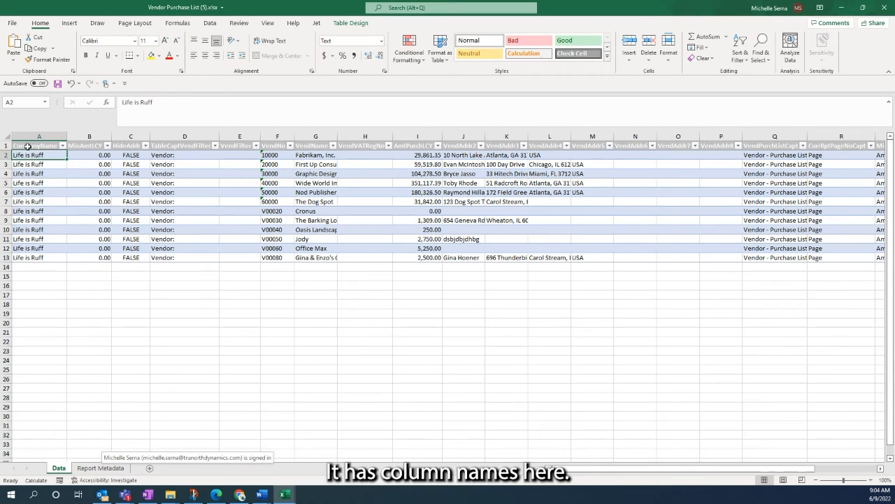
{"action": "left_click_drag", "start_coordinate": [28, 146], "coordinate": [315, 258]}
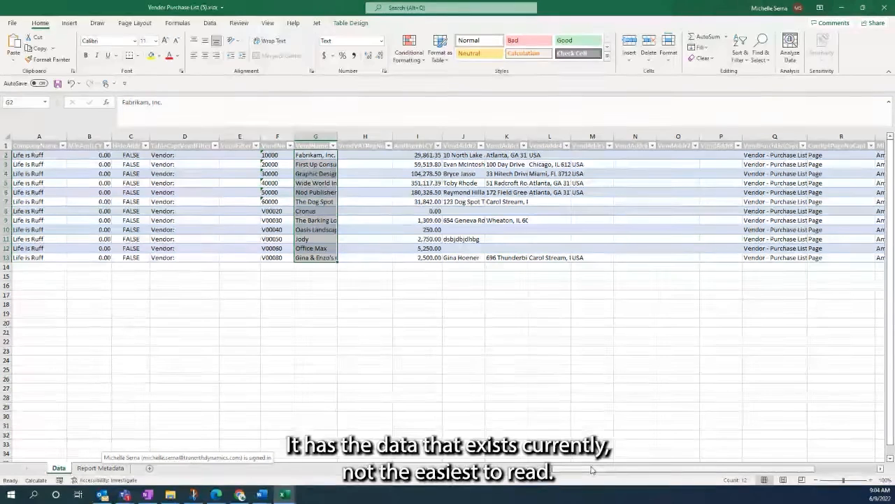
{"action": "left_click_drag", "start_coordinate": [595, 472], "coordinate": [664, 468]}
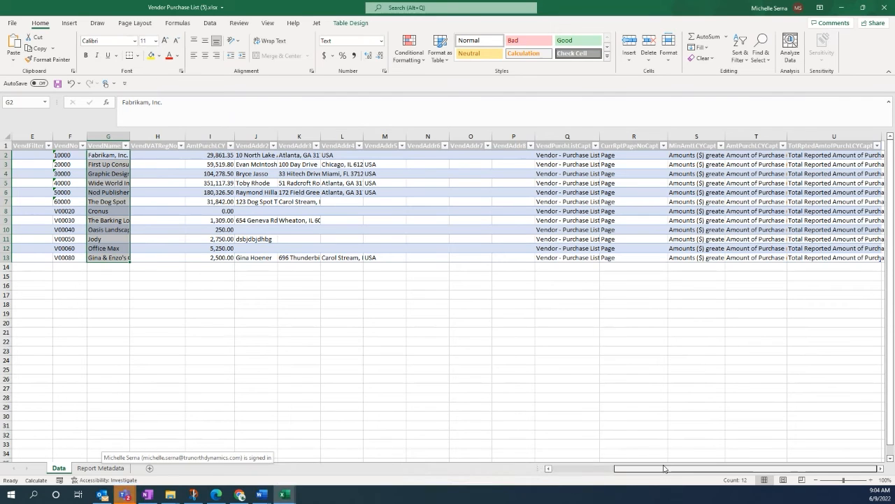
Step: Look up the report's Object ID on the Report Metadata sheet, then minimize the workbook
{"action": "left_click", "coordinate": [118, 470]}
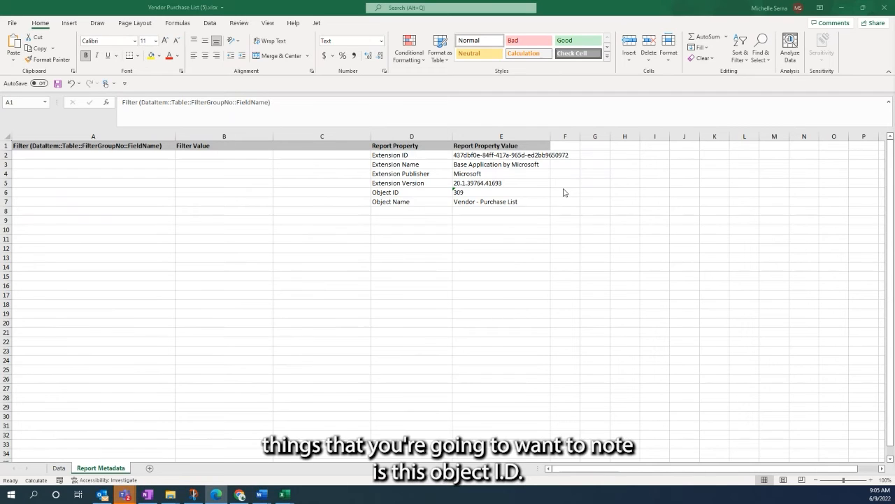
{"action": "left_click", "coordinate": [470, 192]}
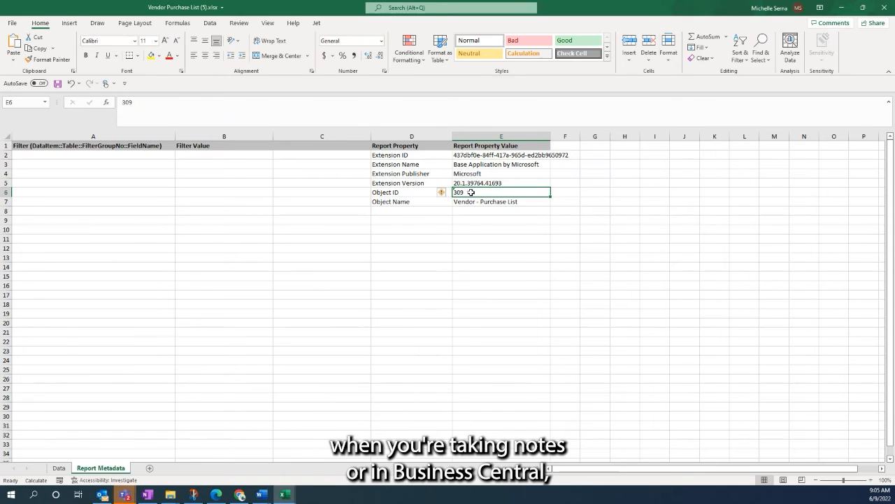
{"action": "left_click", "coordinate": [841, 10]}
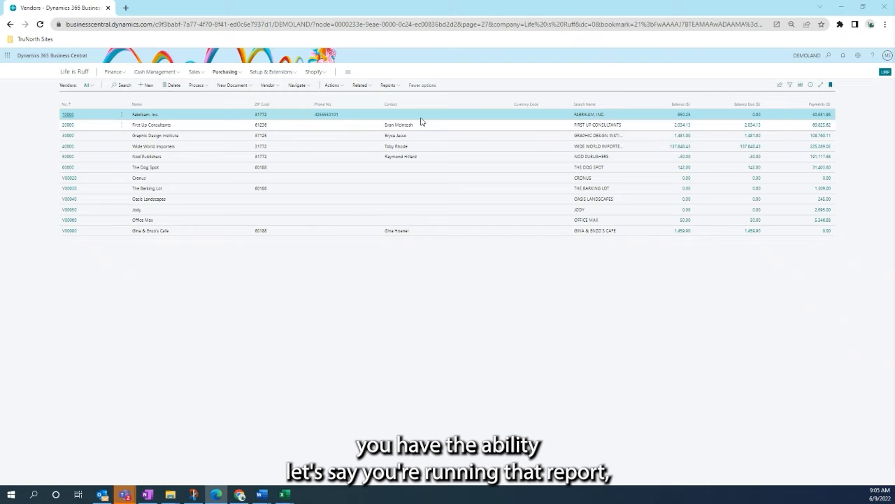
Step: Reopen the Vendor - Purchase List report request and inspect its page and data through Help & Support
{"action": "left_click", "coordinate": [388, 85]}
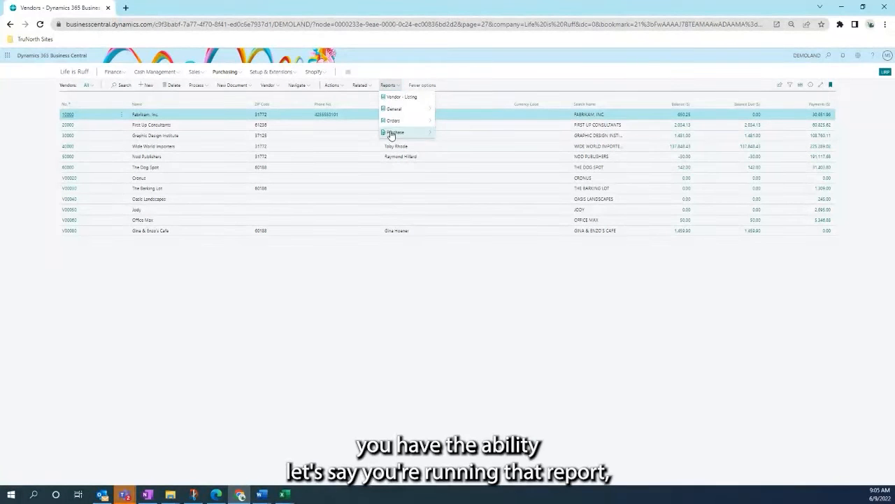
{"action": "mouse_move", "coordinate": [392, 133]}
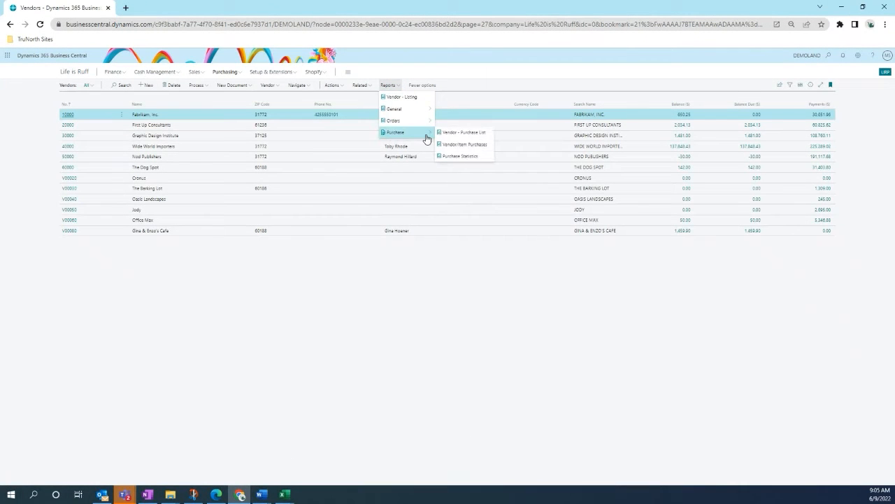
{"action": "left_click", "coordinate": [461, 137]}
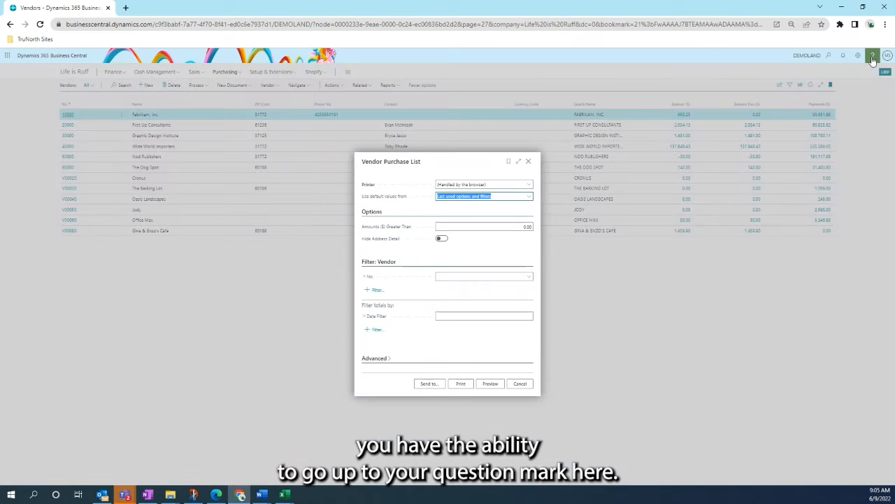
{"action": "left_click", "coordinate": [872, 56]}
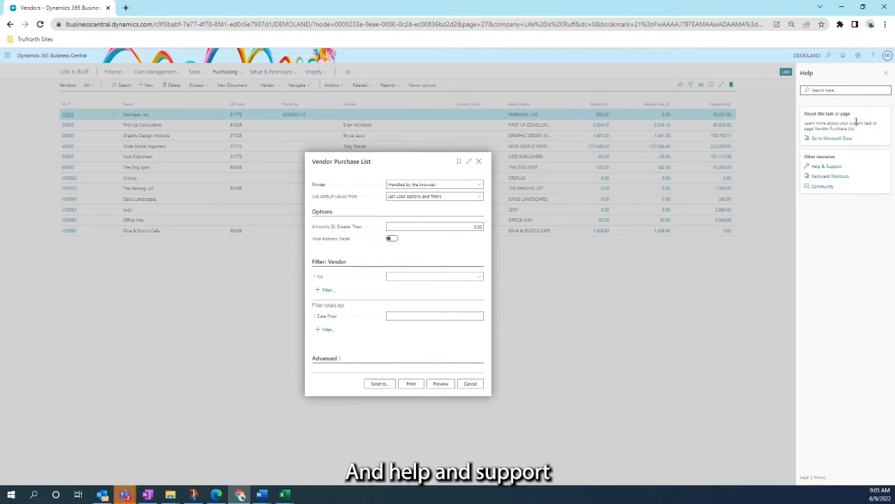
{"action": "left_click", "coordinate": [827, 168]}
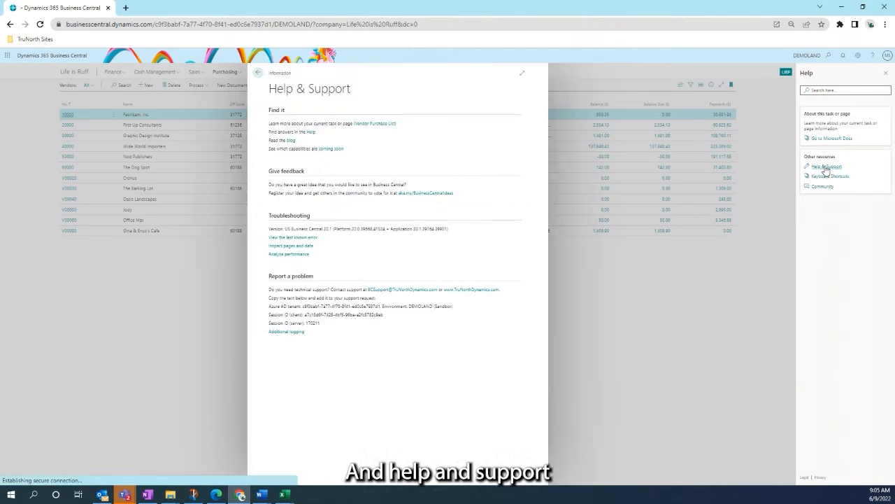
{"action": "left_click", "coordinate": [293, 245]}
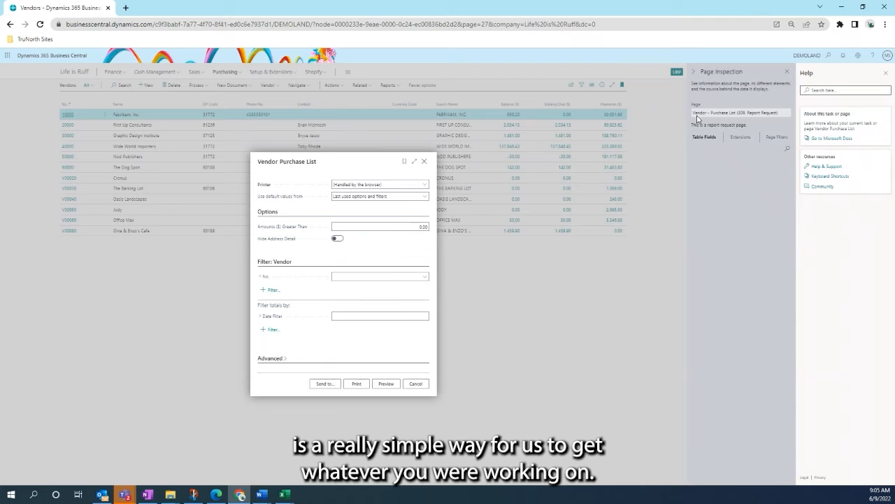
Step: Check the report name and number in Page Inspection, then close the inspection and help panes
{"action": "left_click_drag", "start_coordinate": [697, 117], "coordinate": [782, 118]}
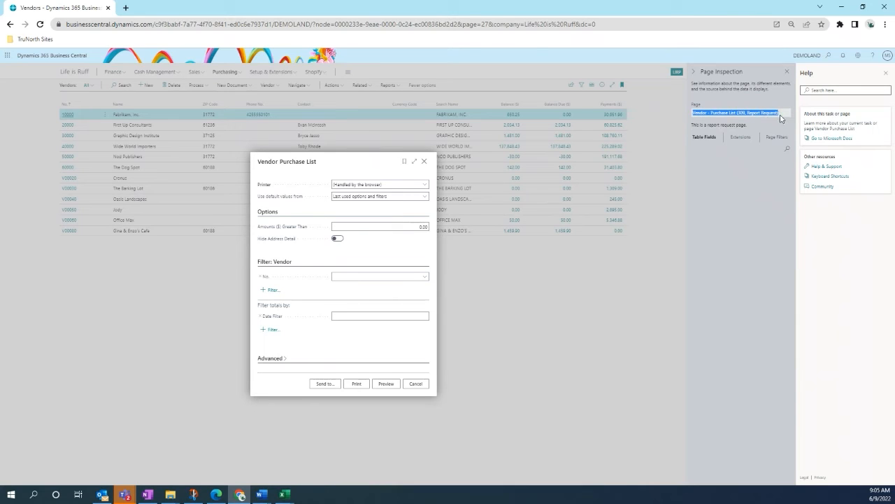
{"action": "left_click", "coordinate": [739, 117]}
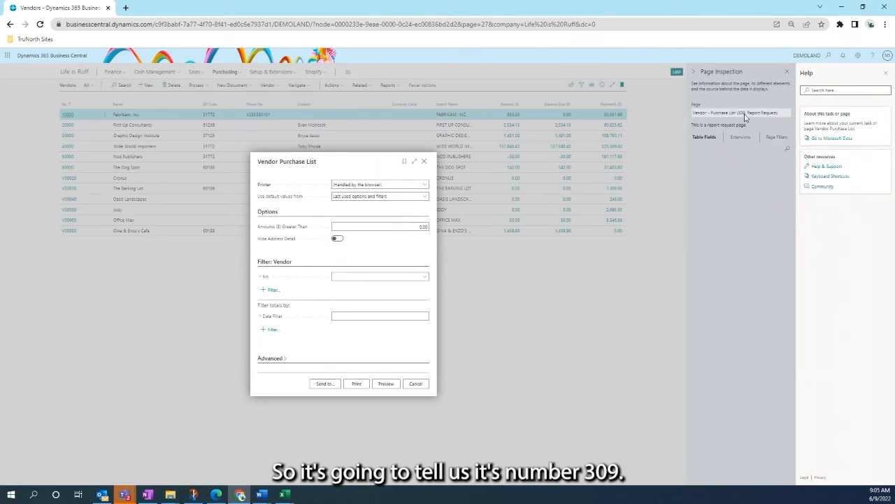
{"action": "left_click", "coordinate": [787, 73]}
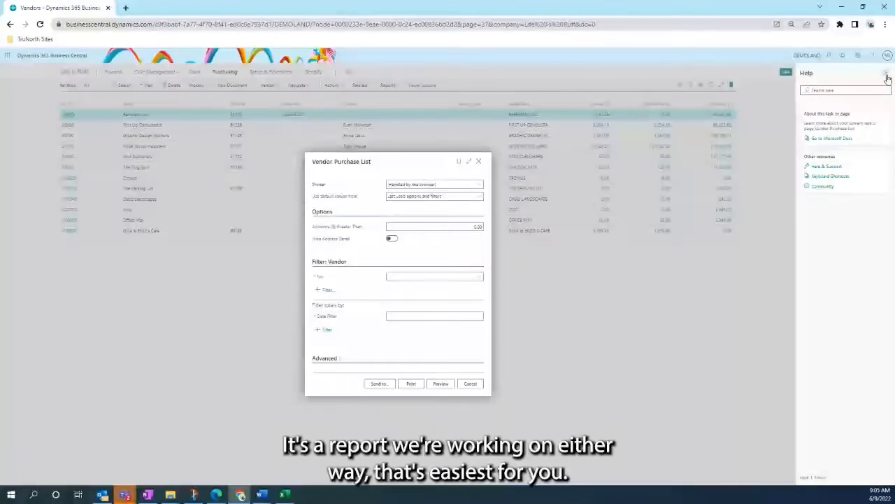
{"action": "left_click", "coordinate": [886, 73]}
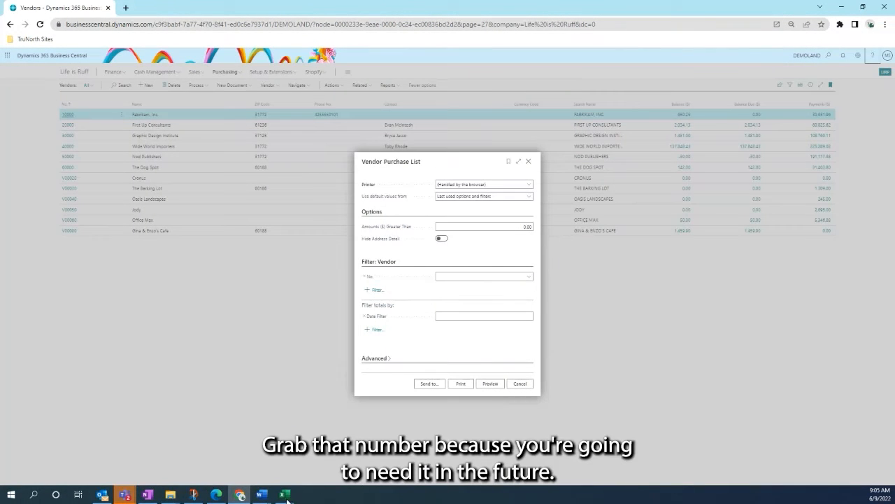
Step: Switch back to the Vendor Purchase List (5) workbook in Excel and display its Data sheet, selecting empty cell G22
{"action": "mouse_move", "coordinate": [287, 500]}
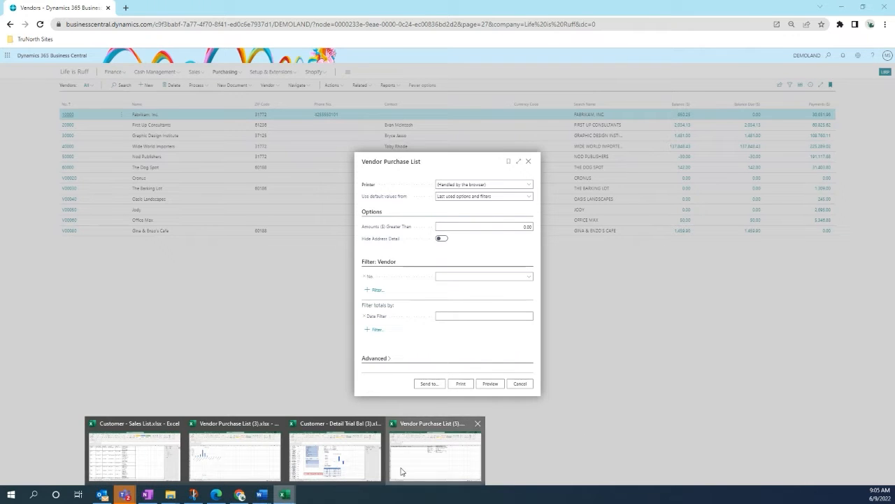
{"action": "left_click", "coordinate": [420, 455]}
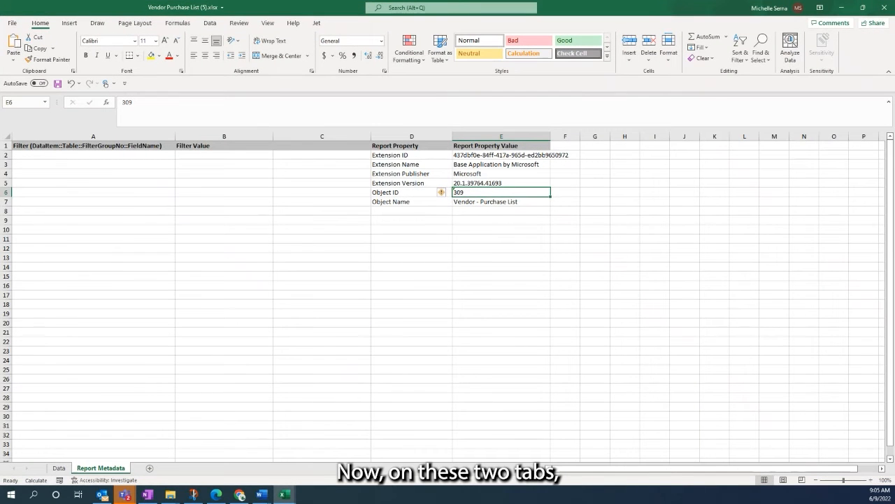
{"action": "left_click", "coordinate": [59, 467]}
{"action": "left_click", "coordinate": [109, 341]}
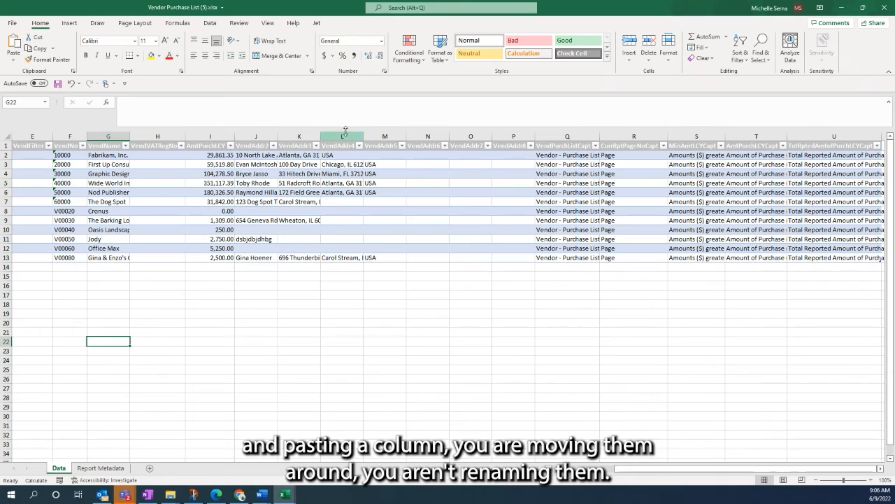
Step: Add a new worksheet after Report Metadata and name it Vendor Purchase Dashboard
{"action": "left_click", "coordinate": [98, 468]}
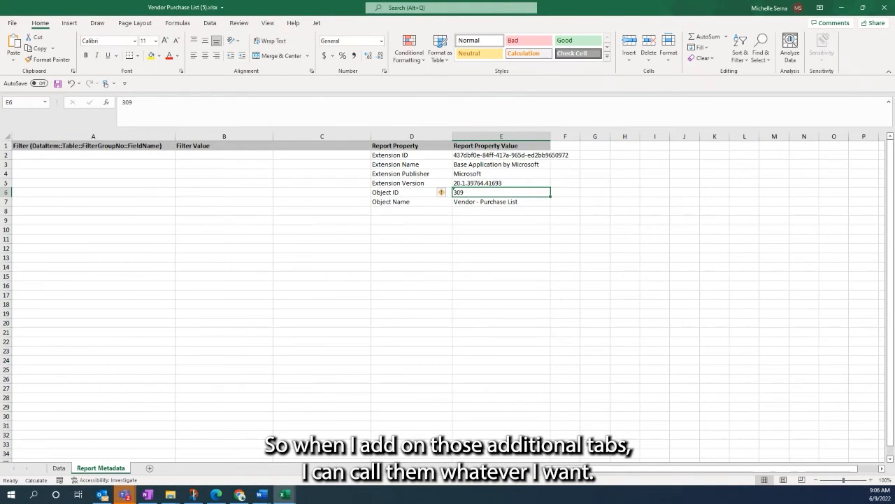
{"action": "left_click", "coordinate": [149, 467]}
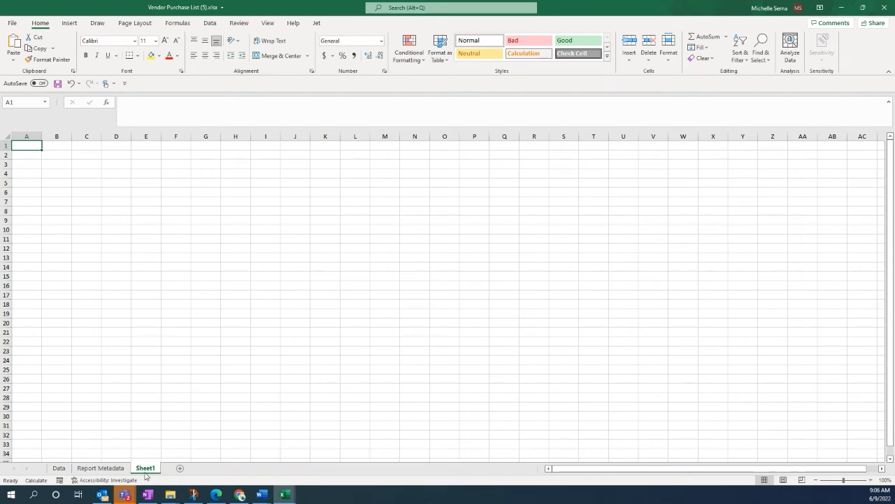
{"action": "right_click", "coordinate": [149, 470]}
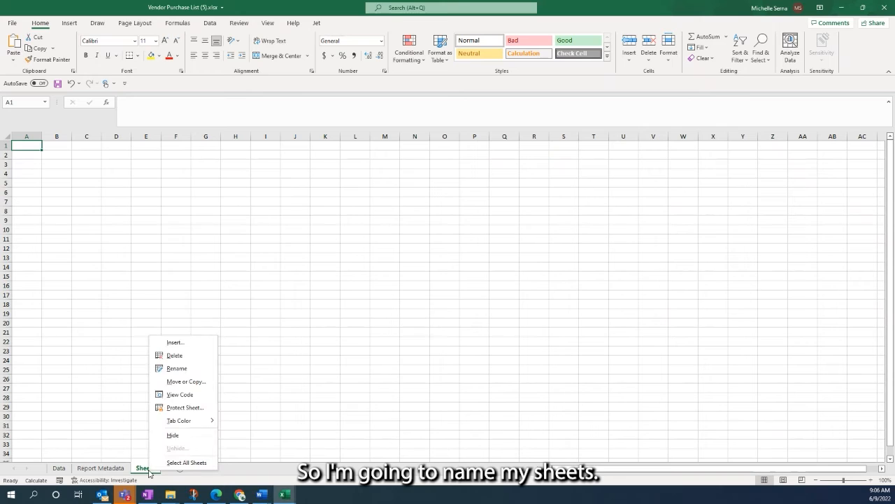
{"action": "left_click", "coordinate": [164, 368]}
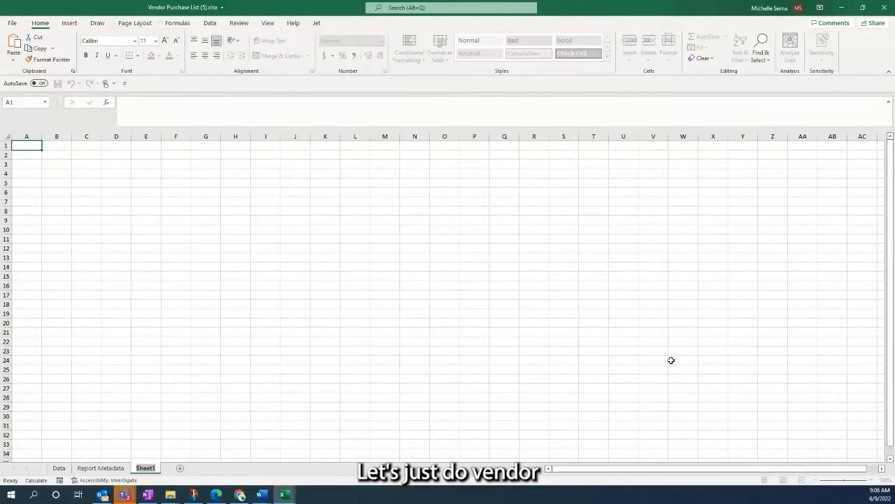
{"action": "type", "text": "Ven"}
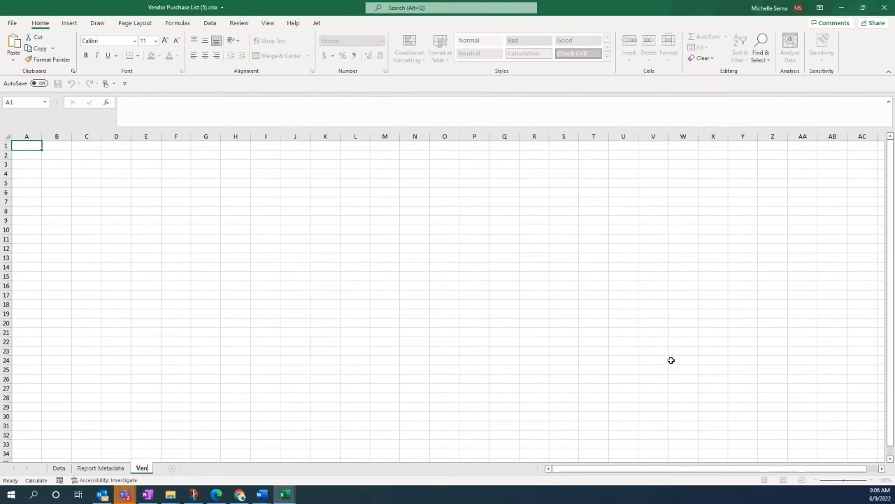
{"action": "type", "text": "dor P"}
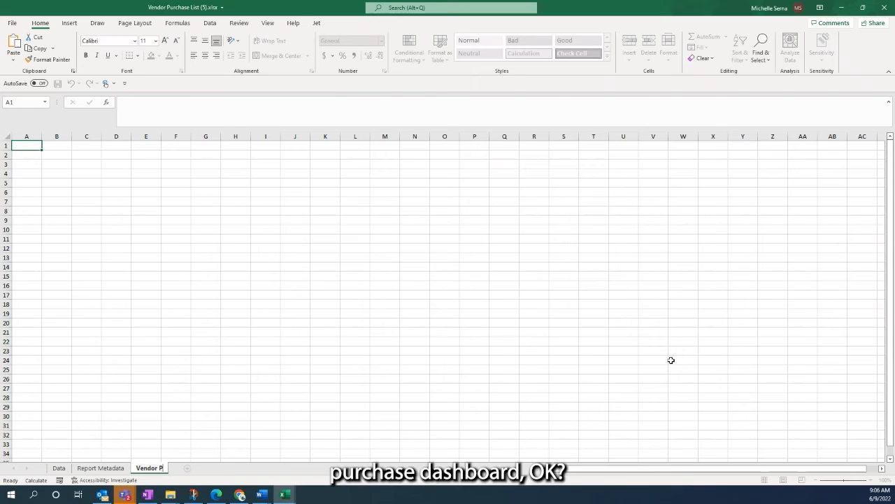
{"action": "type", "text": "urchase Dashboard"}
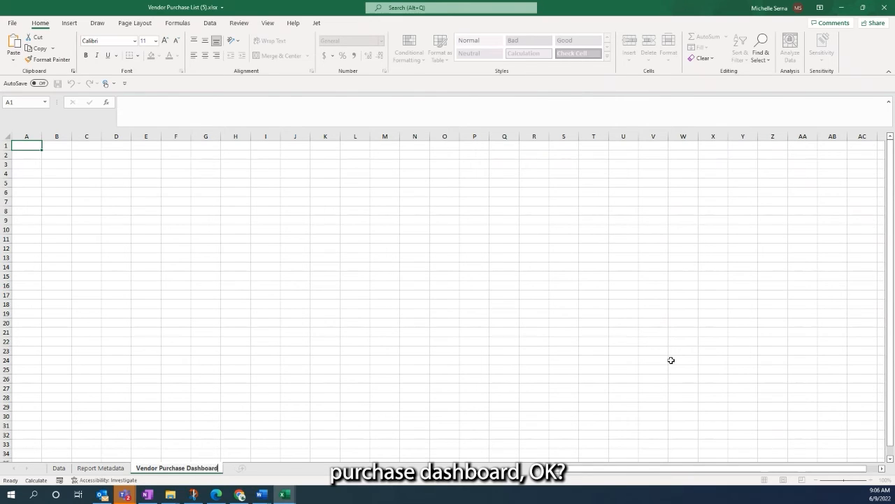
{"action": "key", "text": "Return"}
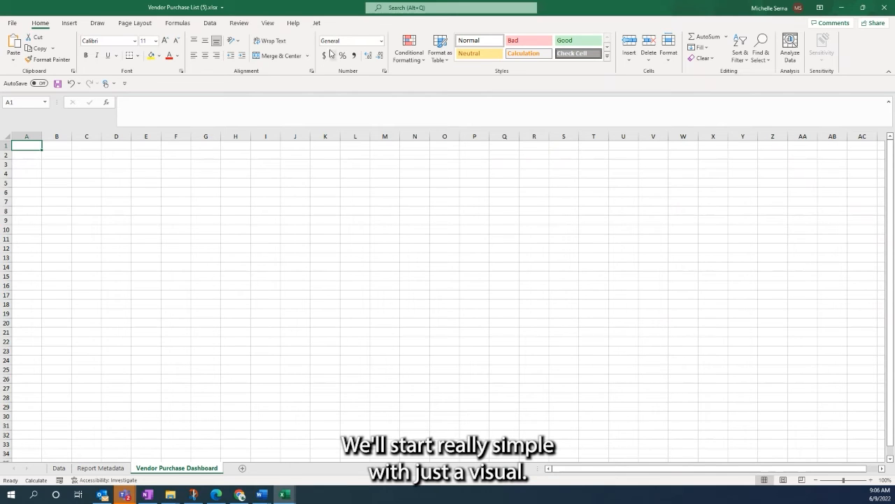
Step: Insert an empty 2-D clustered column chart on the Vendor Purchase Dashboard sheet
{"action": "left_click", "coordinate": [70, 24]}
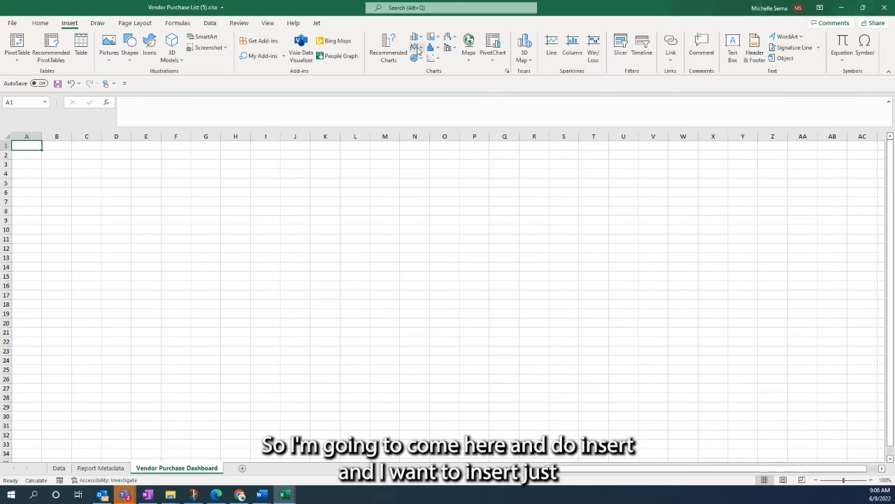
{"action": "left_click", "coordinate": [415, 36]}
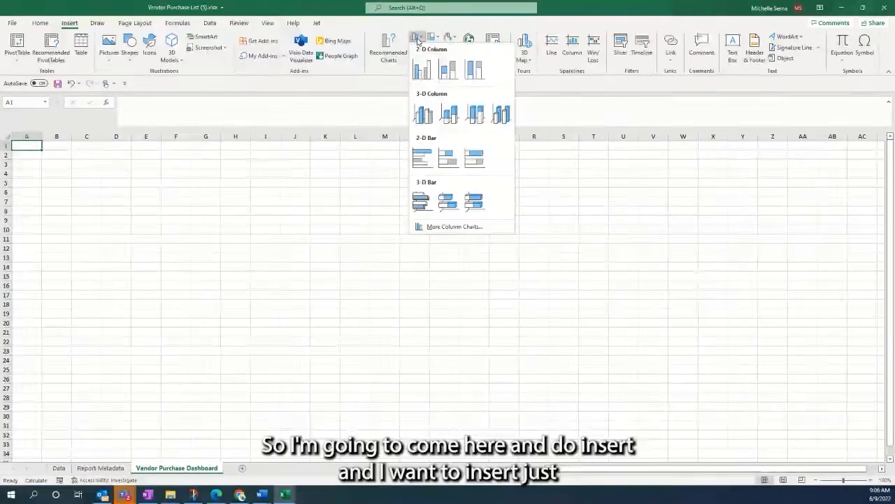
{"action": "left_click", "coordinate": [423, 70]}
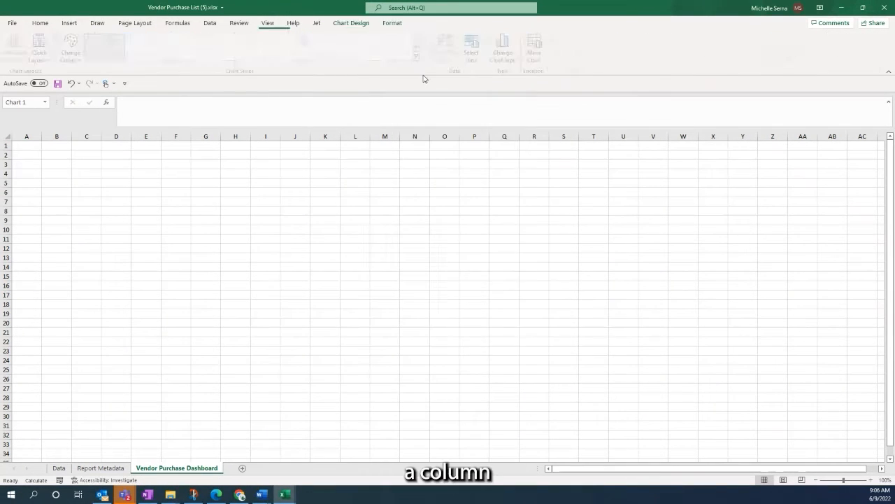
Step: Set the chart's data range to the VendName and AmtPurchLCY columns (G and I) of the Data sheet
{"action": "right_click", "coordinate": [385, 274]}
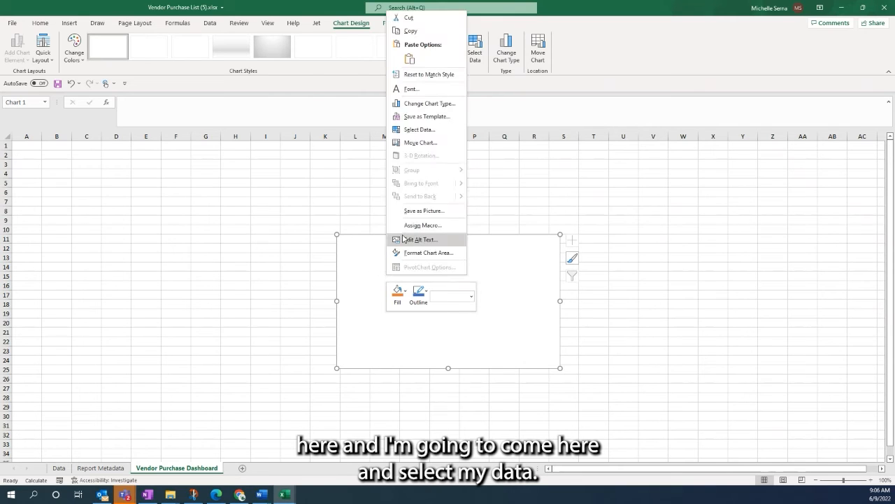
{"action": "left_click", "coordinate": [415, 130]}
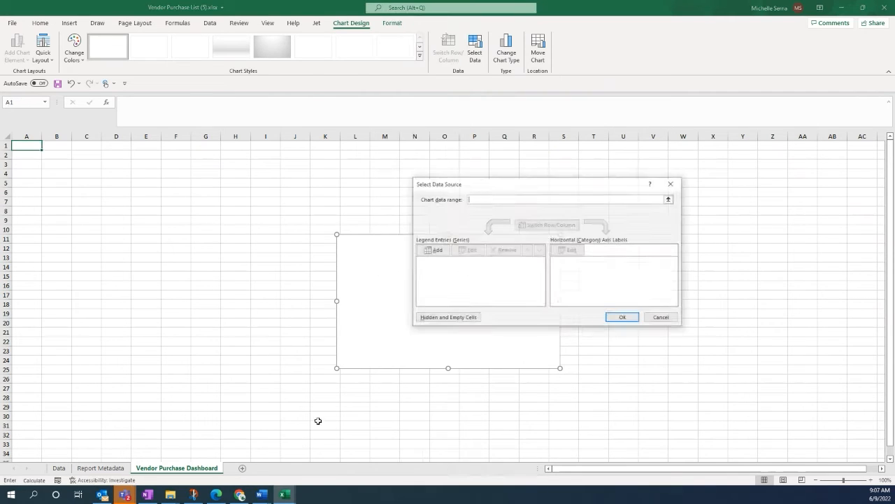
{"action": "left_click", "coordinate": [59, 468]}
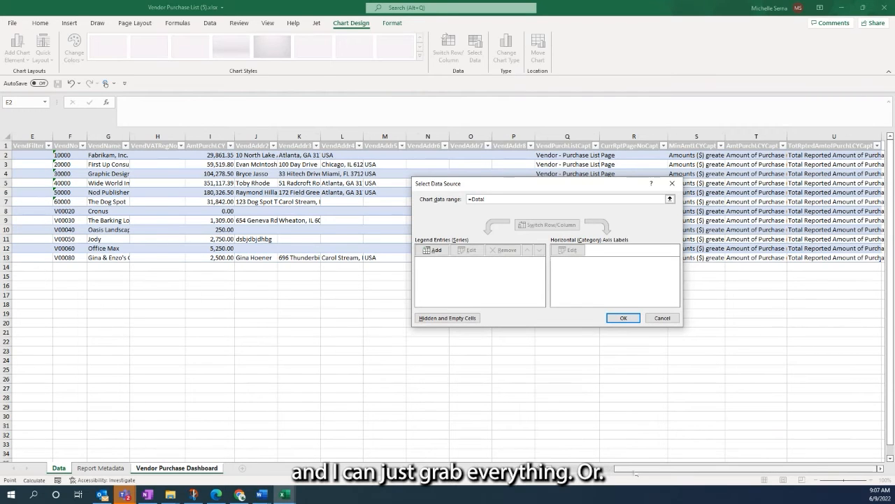
{"action": "left_click_drag", "start_coordinate": [635, 469], "coordinate": [559, 469]}
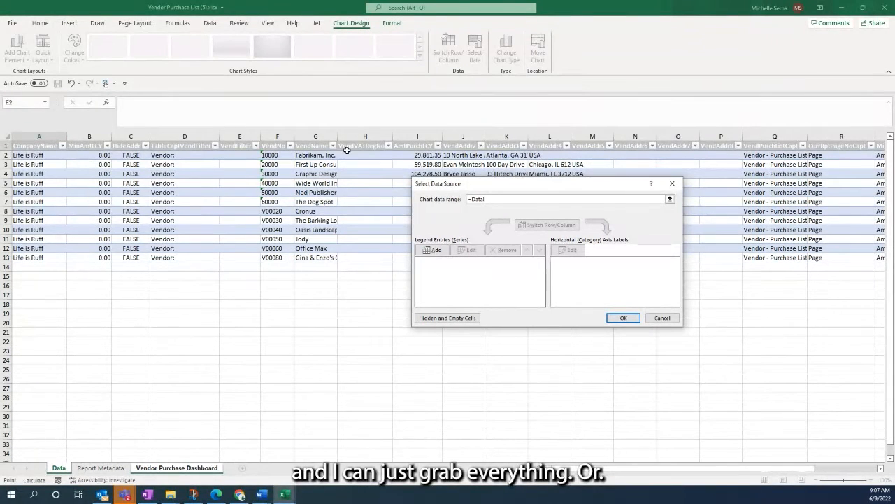
{"action": "left_click_drag", "start_coordinate": [573, 189], "coordinate": [505, 295]}
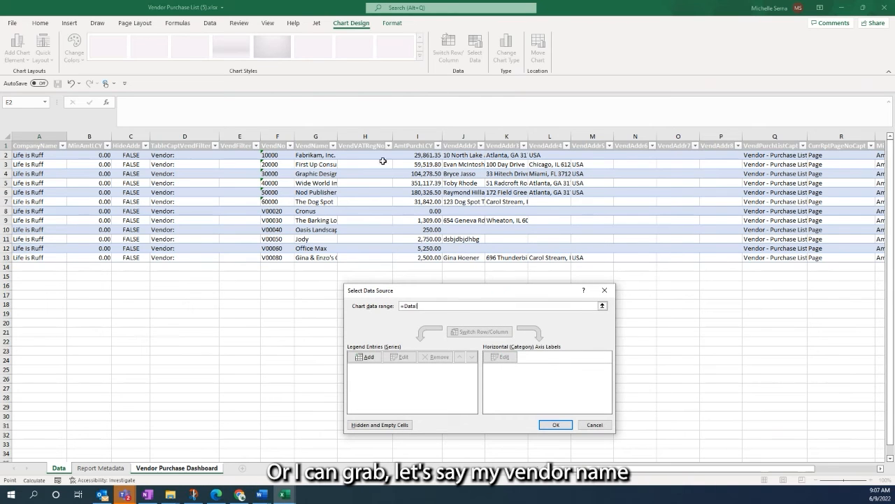
{"action": "left_click", "coordinate": [316, 136]}
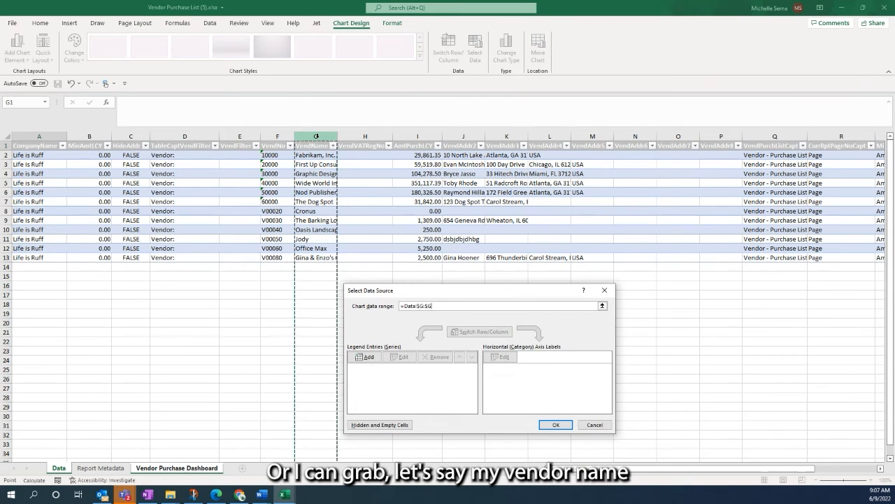
{"action": "left_click", "coordinate": [431, 135], "text": "ctrl"}
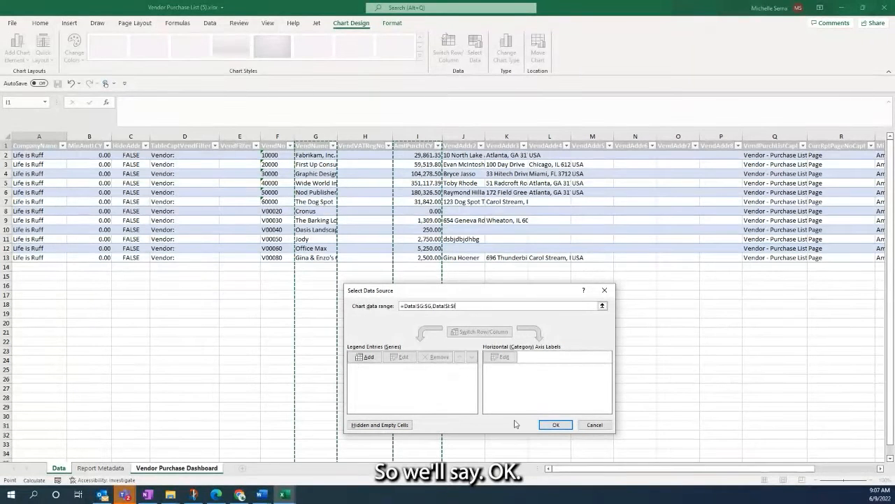
{"action": "left_click", "coordinate": [554, 424]}
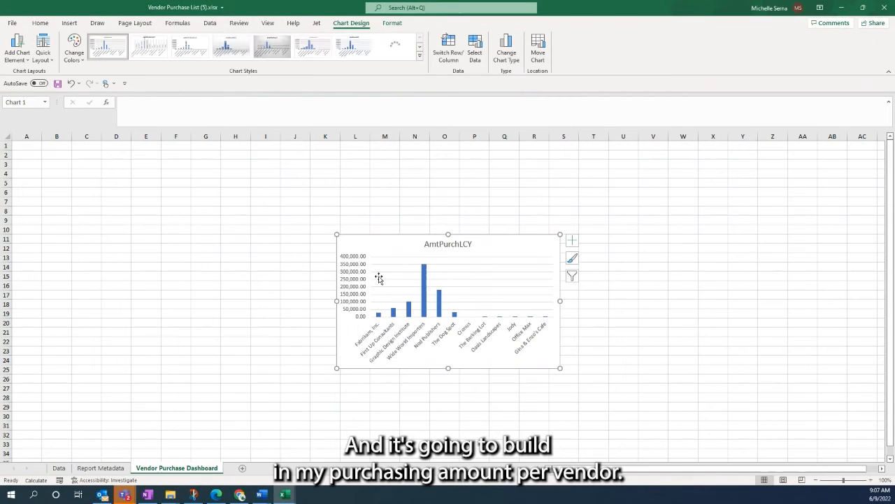
Step: Place and enlarge the chart to cover about A1:L18, and change its title to Vendor Purchase Amounts
{"action": "left_click_drag", "start_coordinate": [371, 247], "coordinate": [55, 159]}
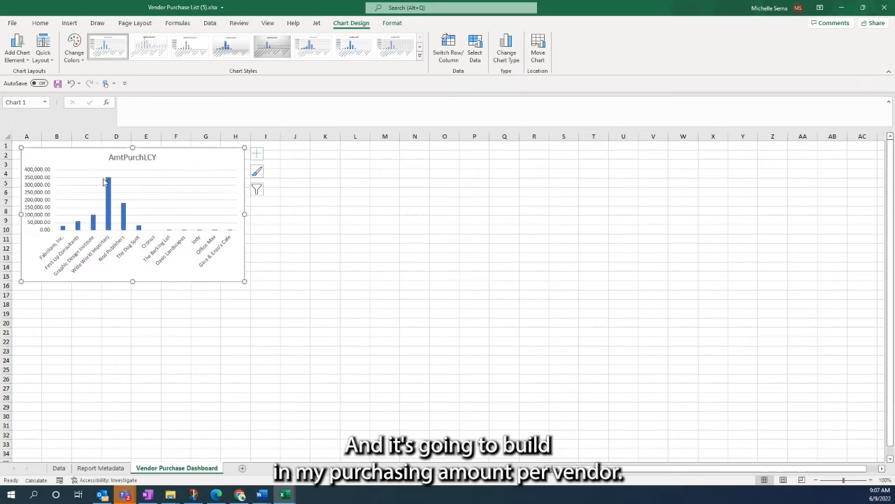
{"action": "left_click_drag", "start_coordinate": [243, 282], "coordinate": [370, 311]}
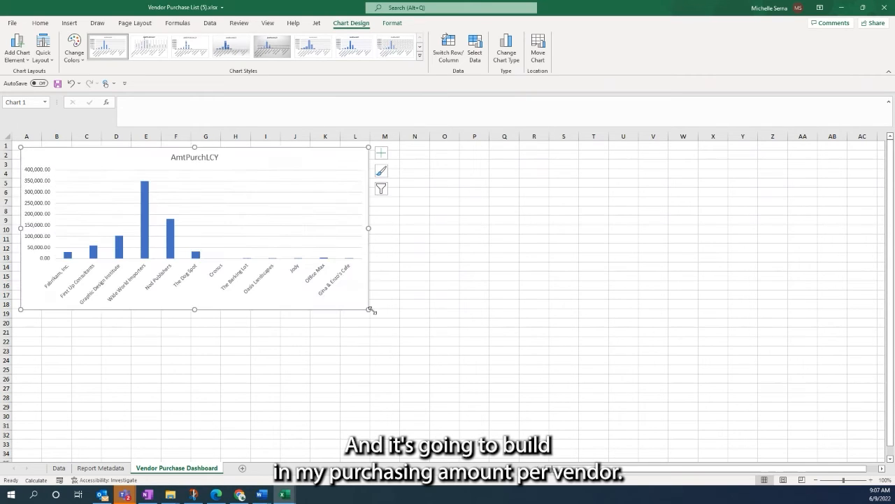
{"action": "left_click", "coordinate": [201, 158]}
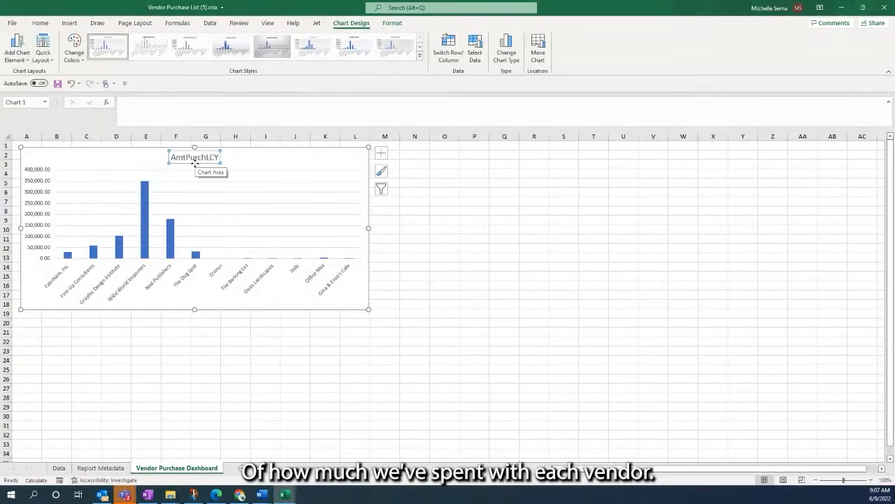
{"action": "type", "text": "V"}
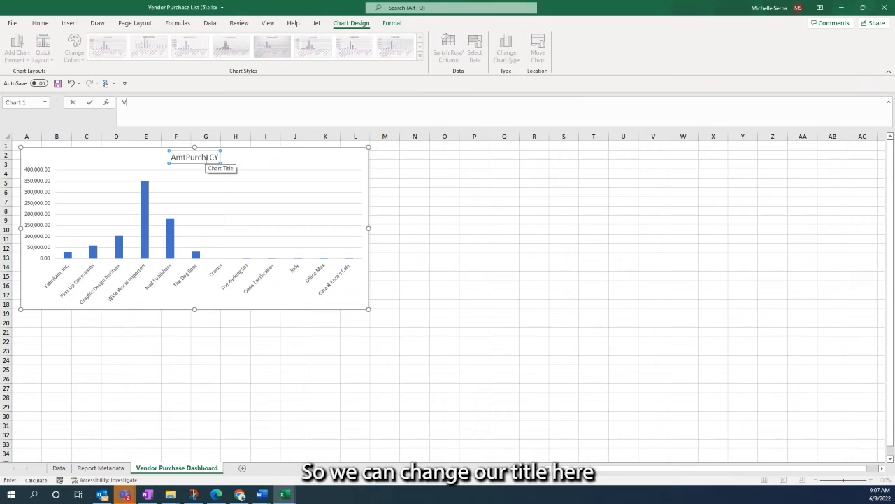
{"action": "key", "text": "Return"}
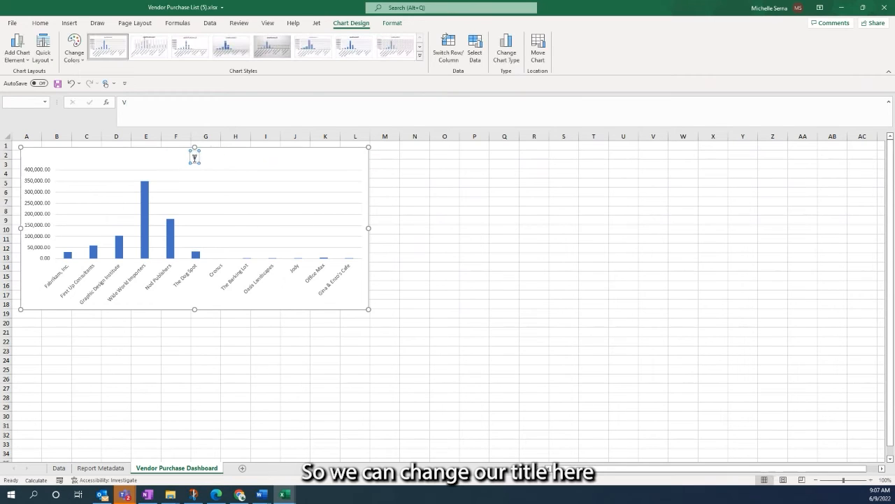
{"action": "left_click", "coordinate": [194, 158]}
{"action": "type", "text": "endor Pur"}
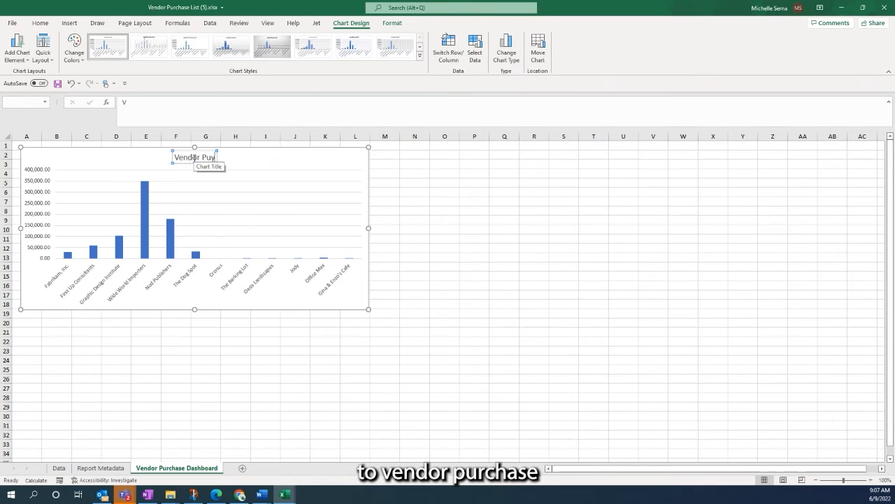
{"action": "type", "text": "chase Amo"}
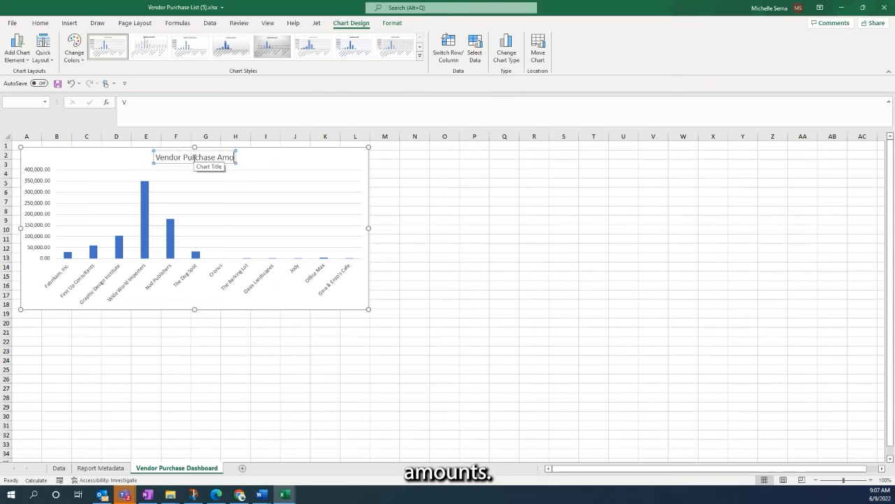
{"action": "type", "text": "unts"}
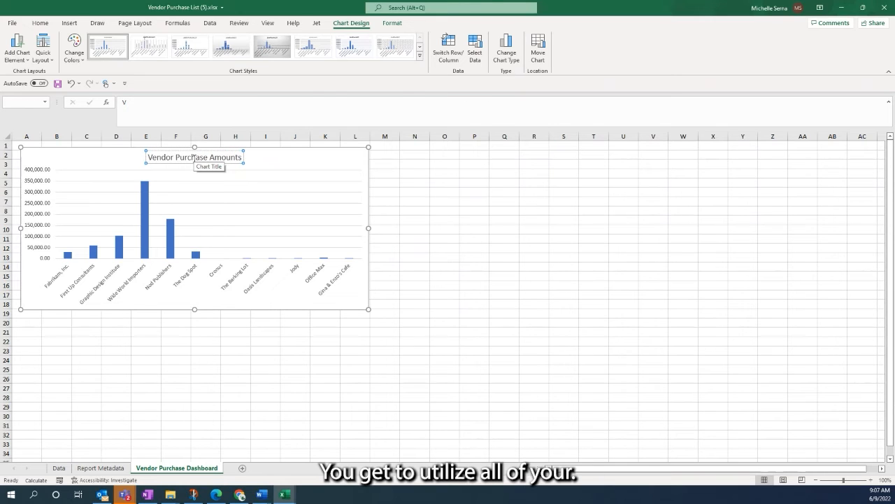
{"action": "left_click", "coordinate": [434, 206]}
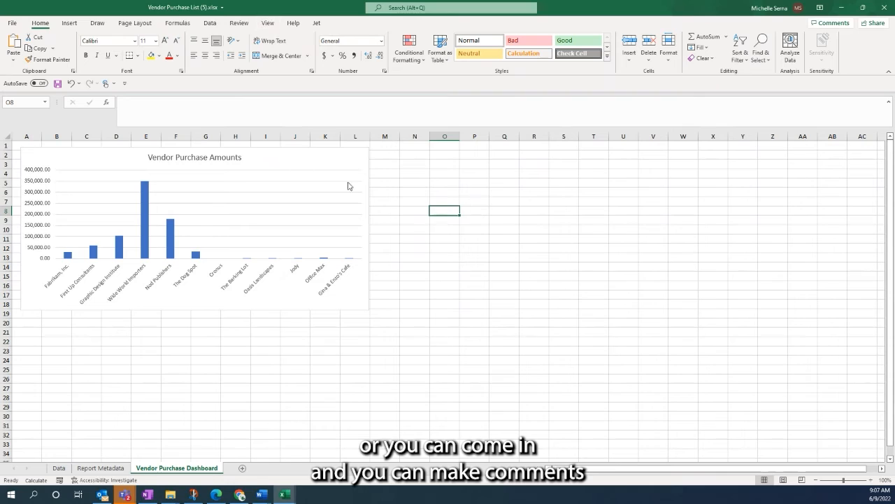
Step: Look at the comments for the file with cell N3 selected, close them, and save the workbook
{"action": "left_click", "coordinate": [407, 164]}
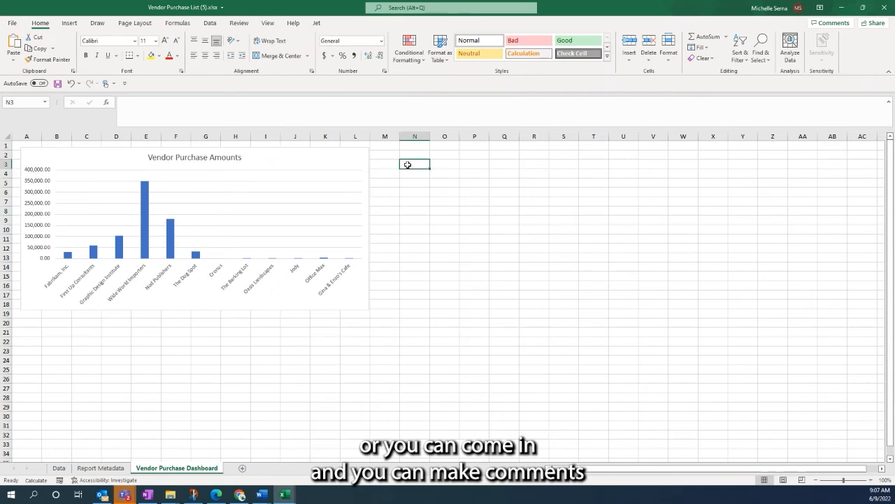
{"action": "left_click", "coordinate": [828, 23]}
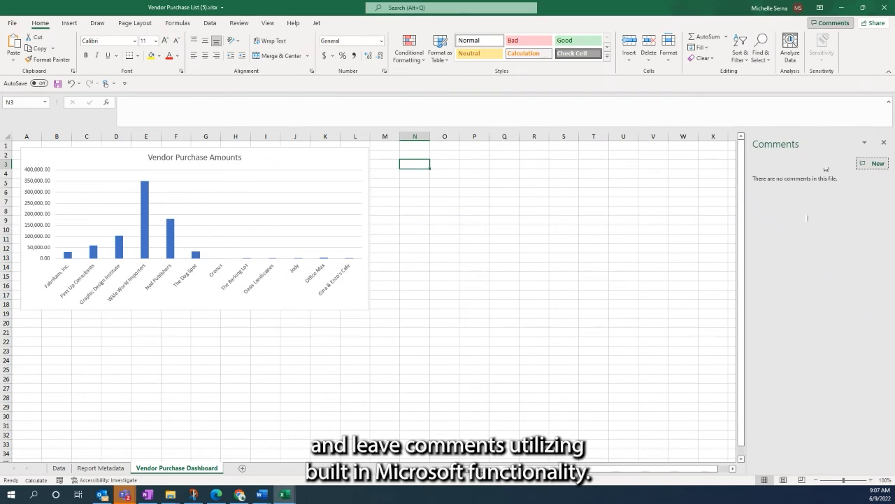
{"action": "left_click", "coordinate": [884, 149]}
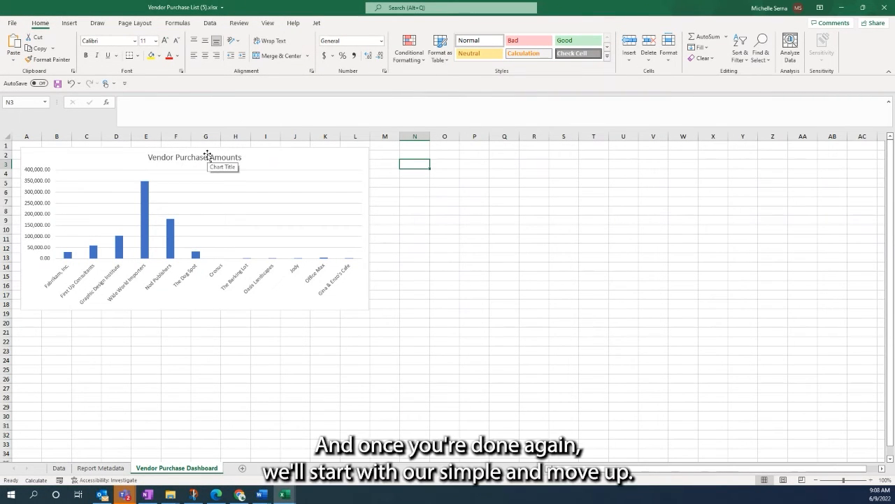
{"action": "left_click", "coordinate": [59, 86]}
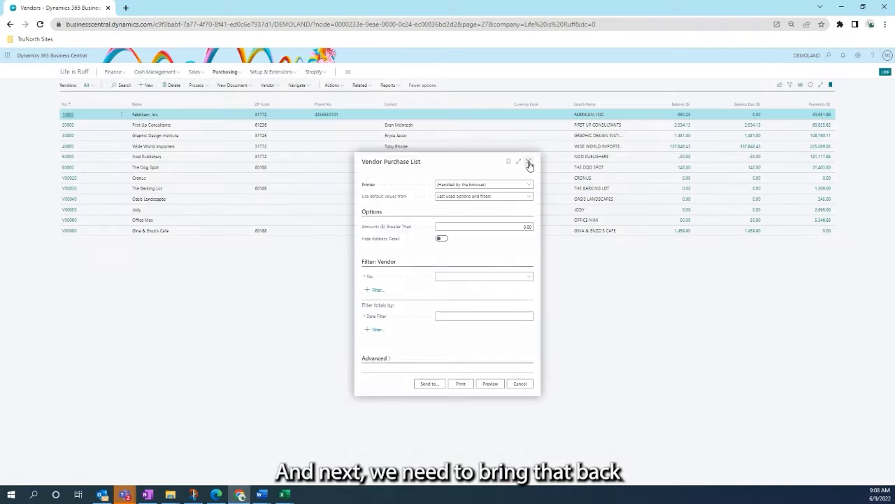
Step: Close the Vendor Purchase List request page, then find and open the Report Layouts page
{"action": "left_click", "coordinate": [530, 162]}
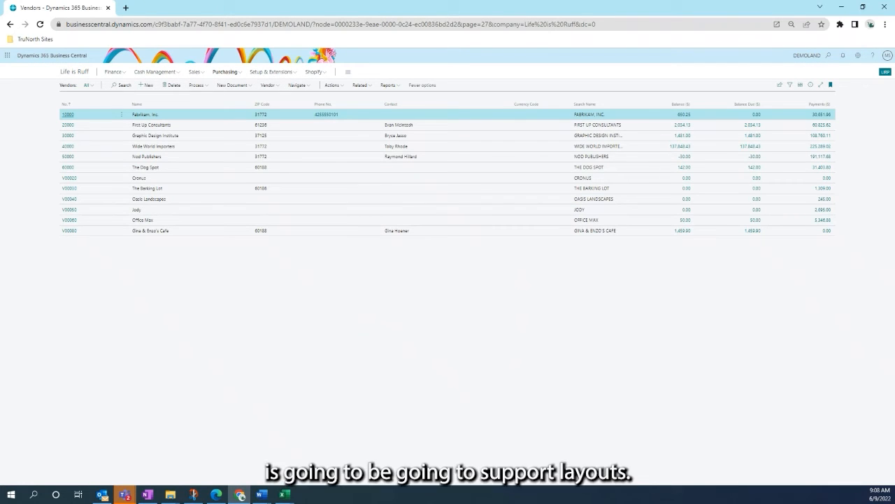
{"action": "left_click", "coordinate": [828, 56]}
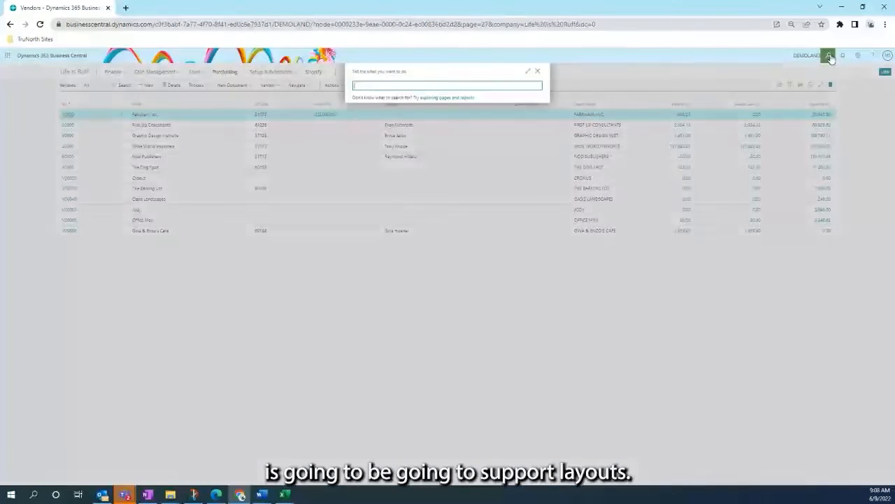
{"action": "type", "text": "report lay"}
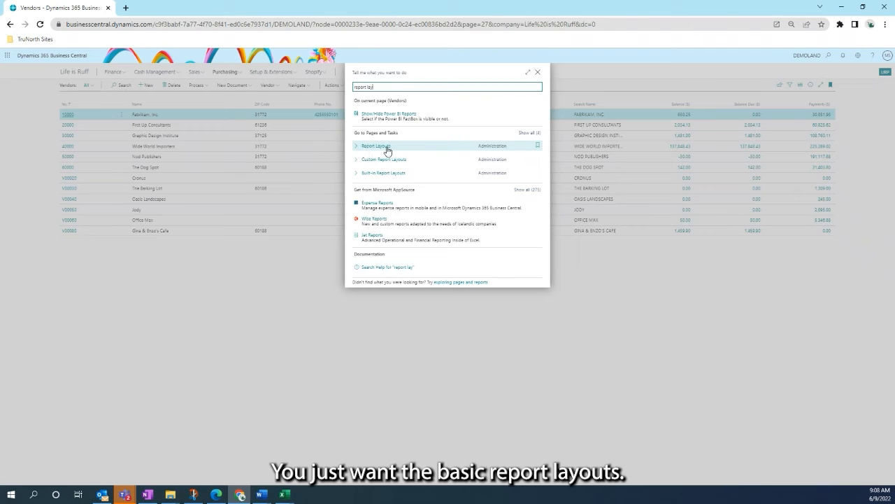
{"action": "left_click", "coordinate": [386, 150]}
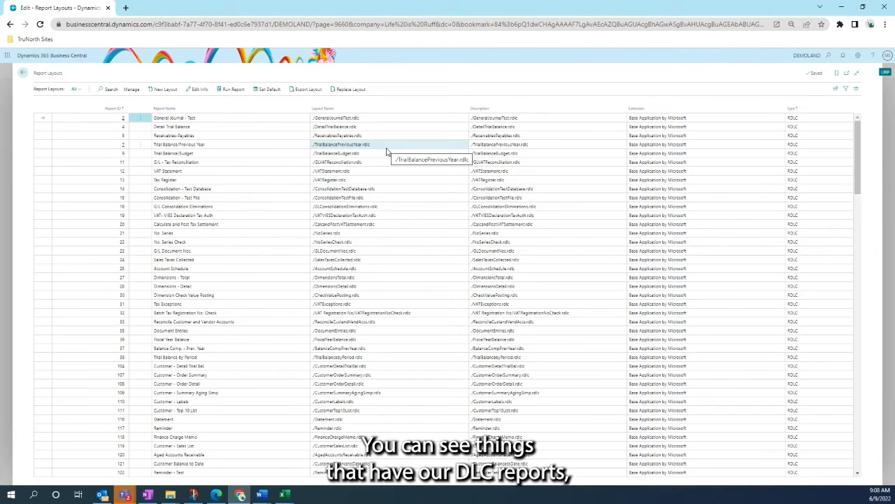
Step: Look through the report layouts and search the list for report ID 309
{"action": "scroll", "coordinate": [473, 369], "scroll_direction": "down", "scroll_amount": 10}
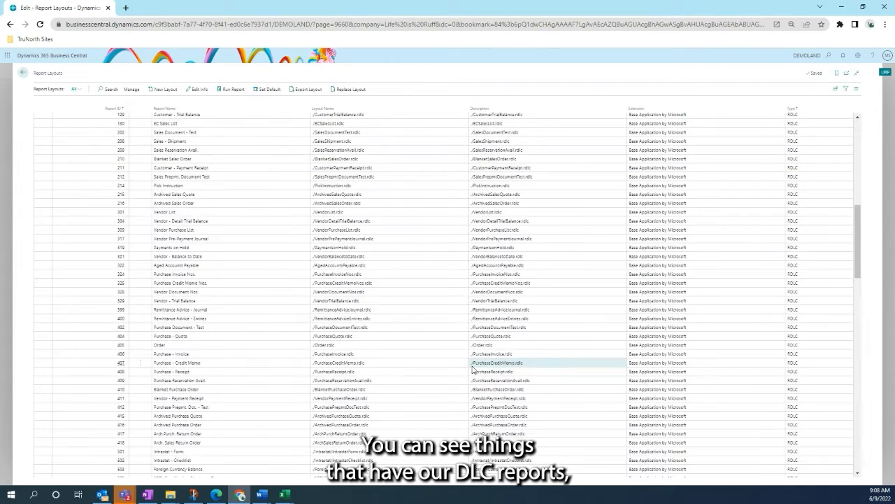
{"action": "scroll", "coordinate": [473, 370], "scroll_direction": "down", "scroll_amount": 5}
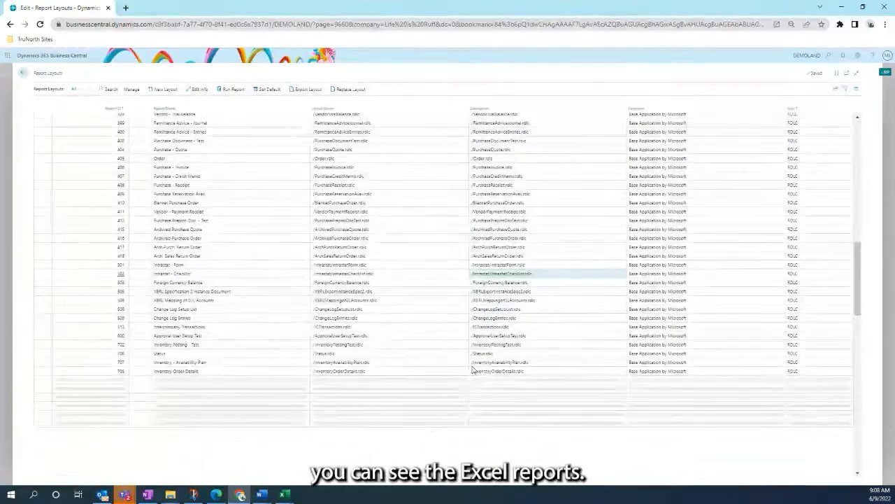
{"action": "scroll", "coordinate": [471, 364], "scroll_direction": "up", "scroll_amount": 3}
{"action": "scroll", "coordinate": [470, 360], "scroll_direction": "up", "scroll_amount": 15}
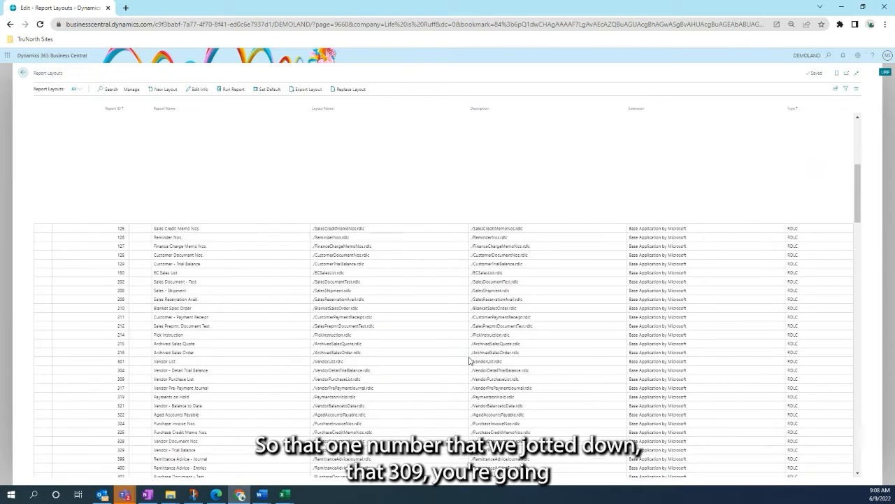
{"action": "left_click", "coordinate": [111, 89]}
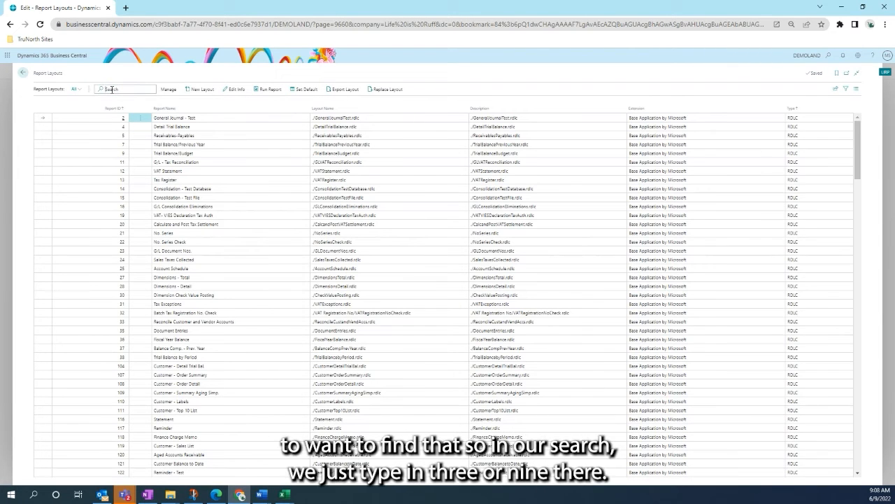
{"action": "type", "text": "309"}
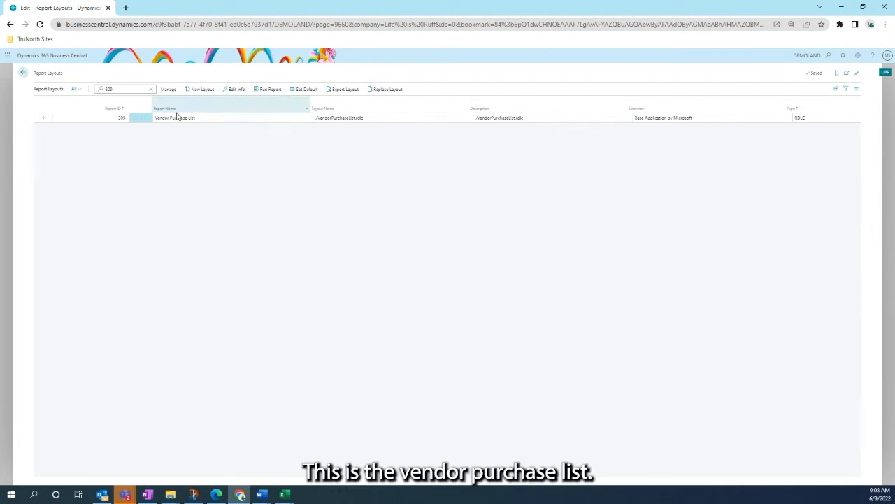
Step: Start a new layout for report 309, using the owner's first name plus "Vendor Purchase Dashboard" as both layout name and description
{"action": "left_click", "coordinate": [202, 90]}
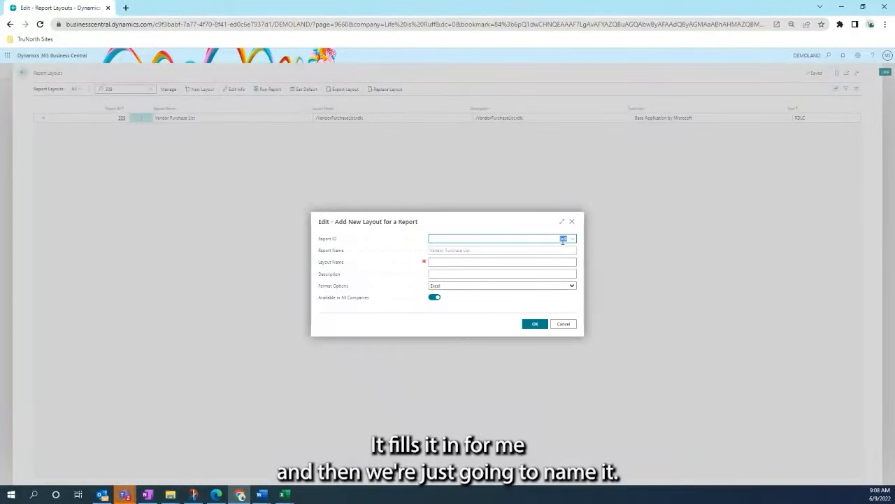
{"action": "left_click", "coordinate": [551, 262]}
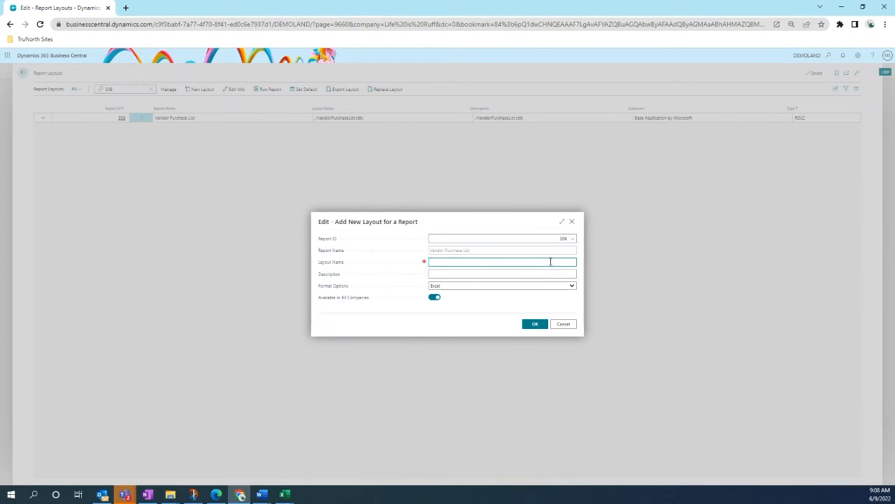
{"action": "type", "text": "Michelle Vendo"}
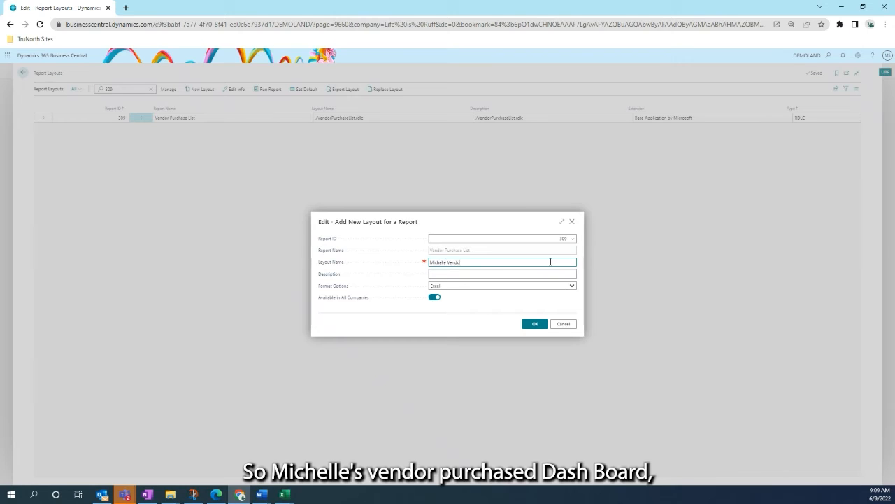
{"action": "type", "text": "r Purchase Dashboar"}
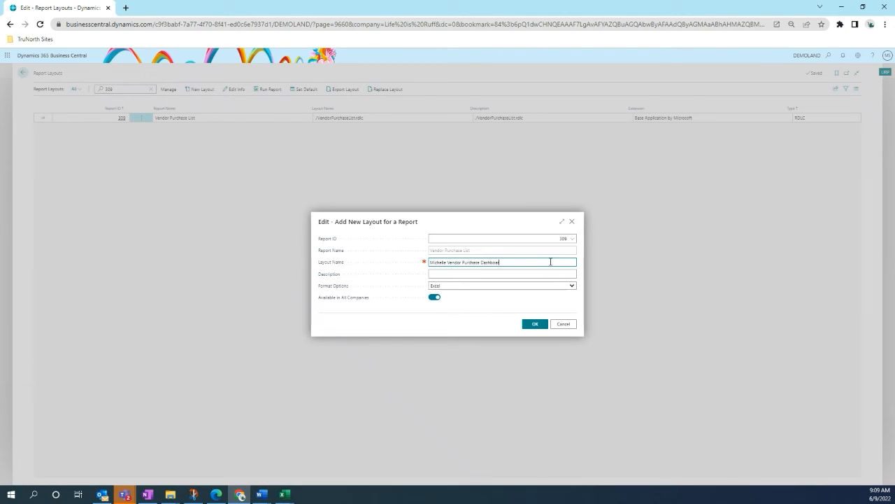
{"action": "type", "text": "d"}
{"action": "left_click_drag", "start_coordinate": [550, 261], "coordinate": [389, 279]}
{"action": "key", "text": "ctrl+c"}
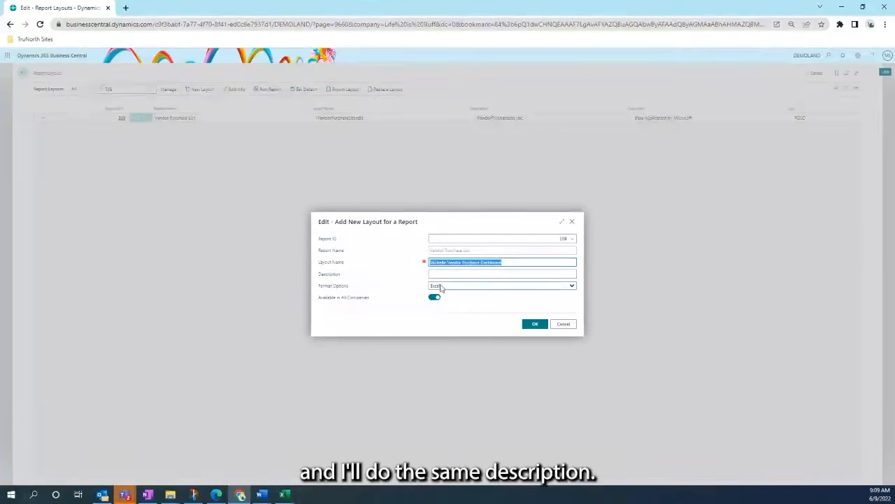
{"action": "left_click", "coordinate": [463, 273]}
{"action": "key", "text": "ctrl+v"}
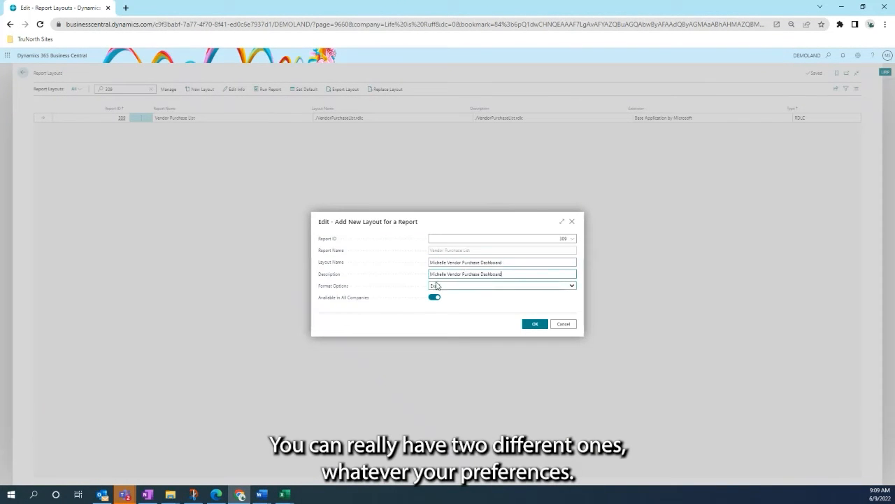
Step: Keep the new layout's format as Excel and its availability in all companies on, and confirm the layout details
{"action": "left_click", "coordinate": [435, 286]}
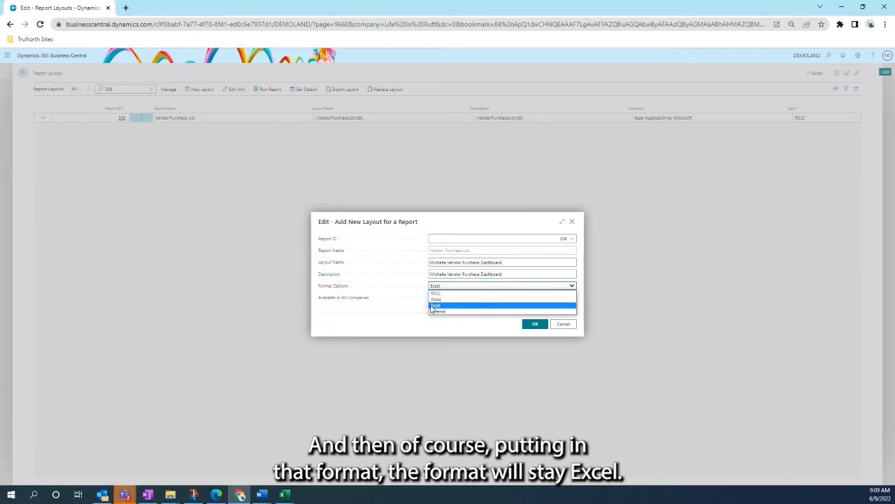
{"action": "left_click", "coordinate": [435, 305]}
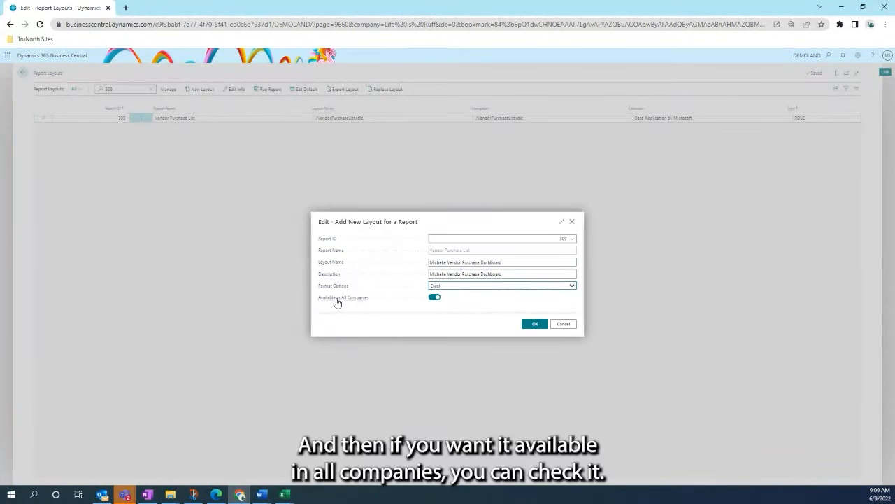
{"action": "left_click", "coordinate": [434, 297]}
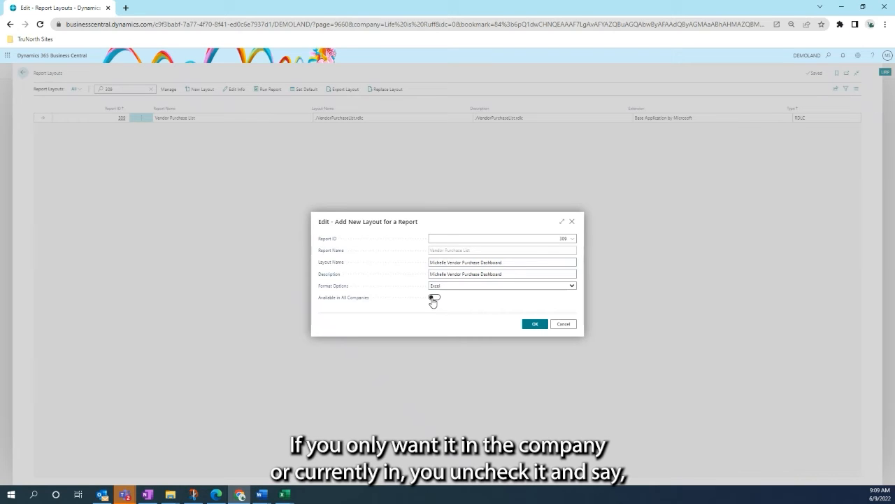
{"action": "left_click", "coordinate": [434, 297]}
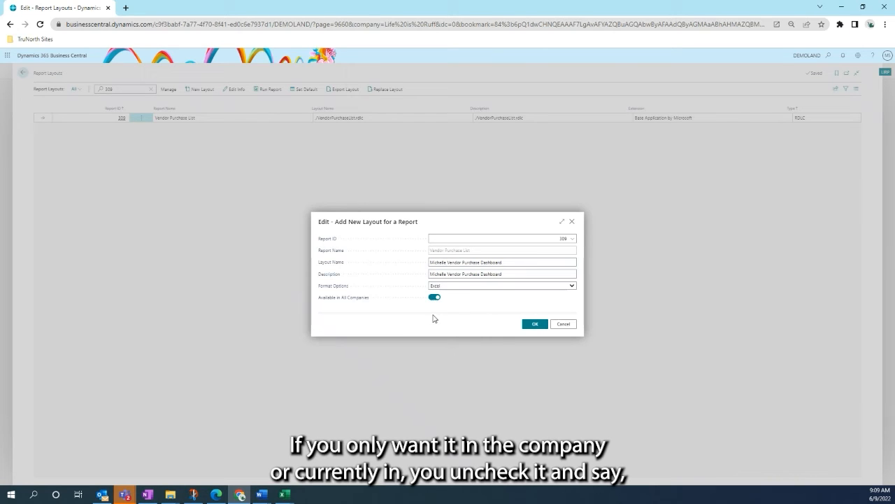
{"action": "left_click", "coordinate": [534, 325]}
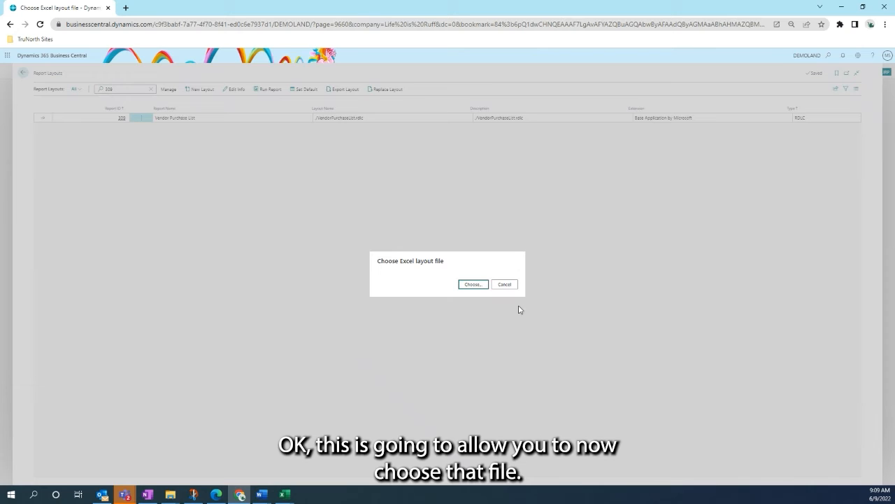
Step: Choose Vendor Purchase List (5).xlsx from the Downloads folder as the Excel layout file
{"action": "left_click", "coordinate": [479, 286]}
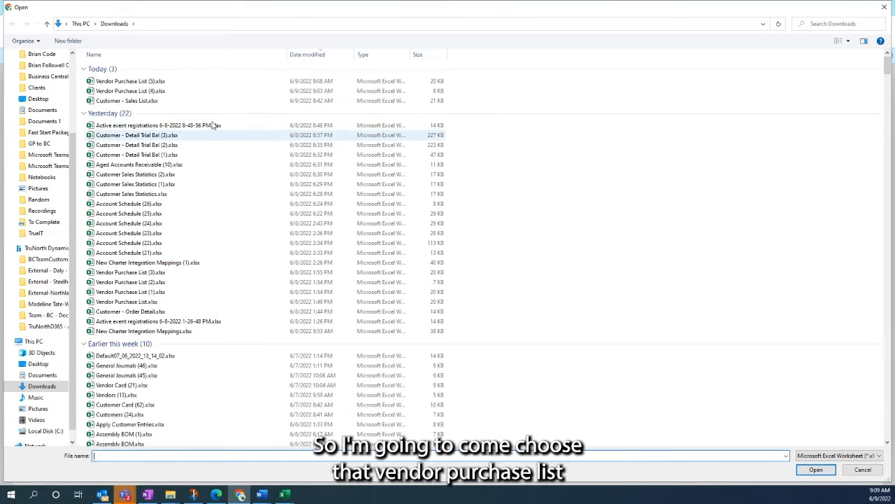
{"action": "left_click", "coordinate": [149, 83]}
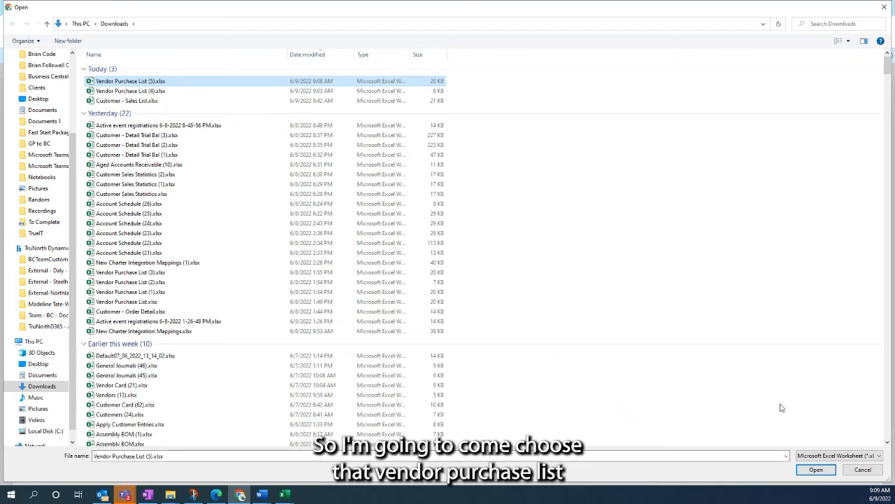
{"action": "left_click", "coordinate": [808, 471]}
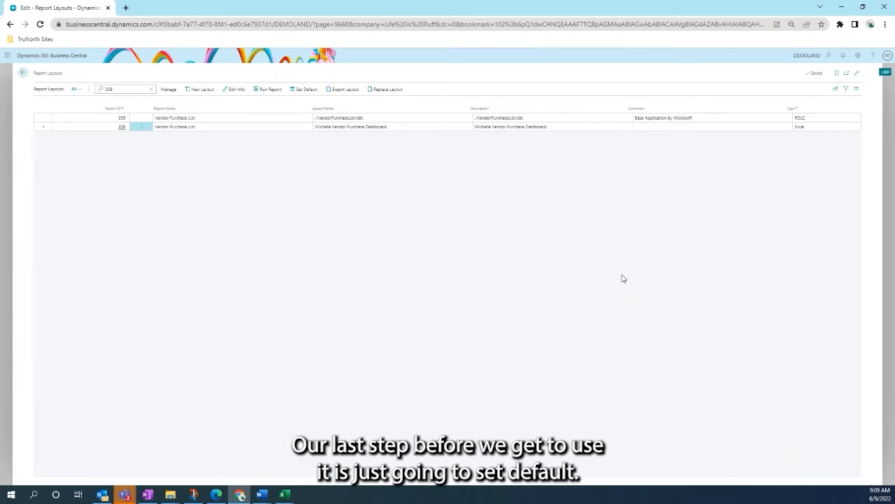
Step: Set the new Excel dashboard layout as default for the Vendor Purchase List report and return to the vendor list
{"action": "left_click", "coordinate": [307, 90]}
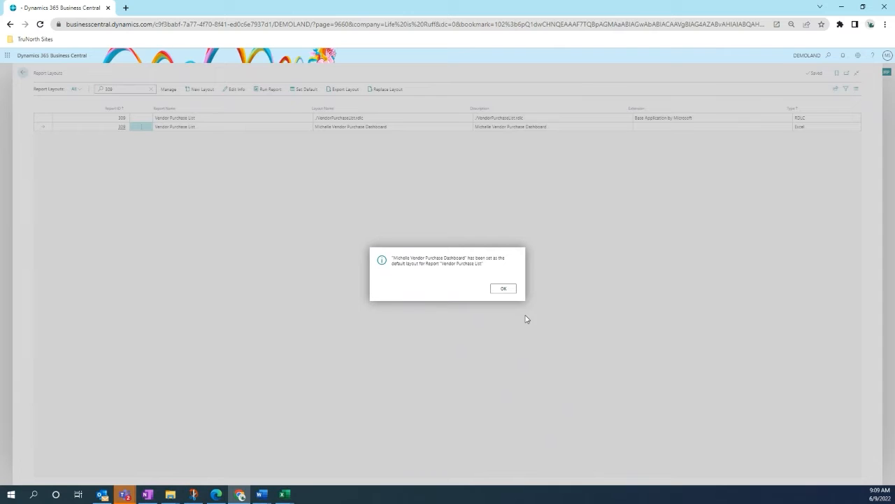
{"action": "left_click", "coordinate": [504, 289]}
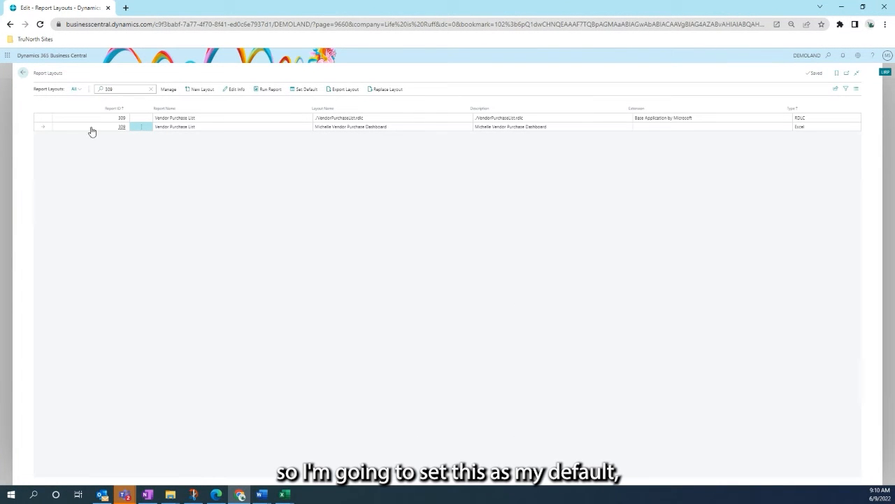
{"action": "left_click", "coordinate": [23, 74]}
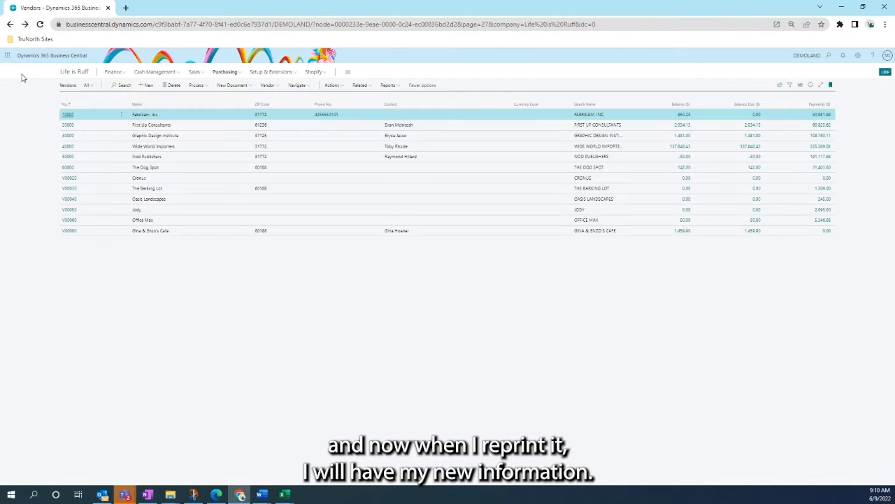
Step: Download the Vendor Purchase List report with the last used options and filters, and open the downloaded workbook
{"action": "left_click", "coordinate": [391, 88]}
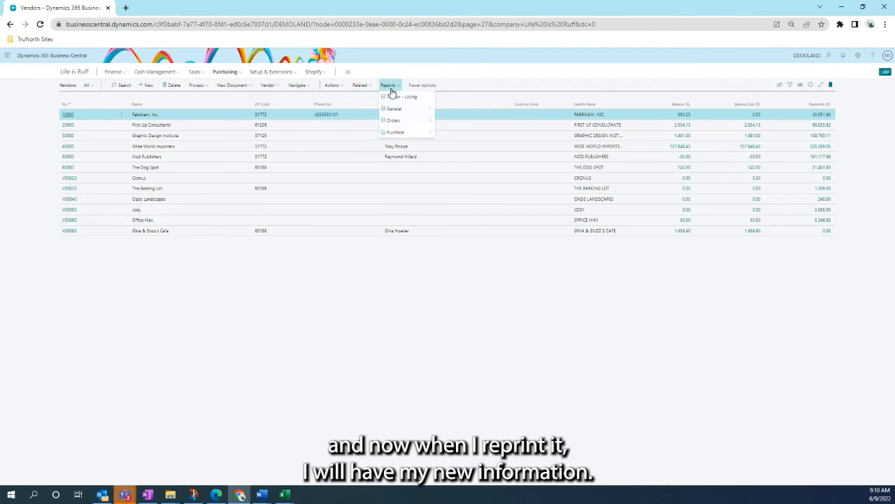
{"action": "mouse_move", "coordinate": [394, 132]}
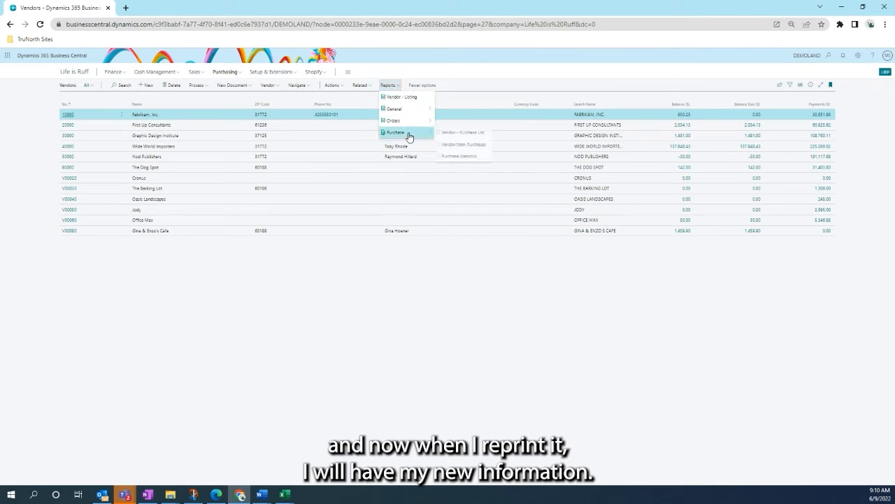
{"action": "left_click", "coordinate": [467, 132]}
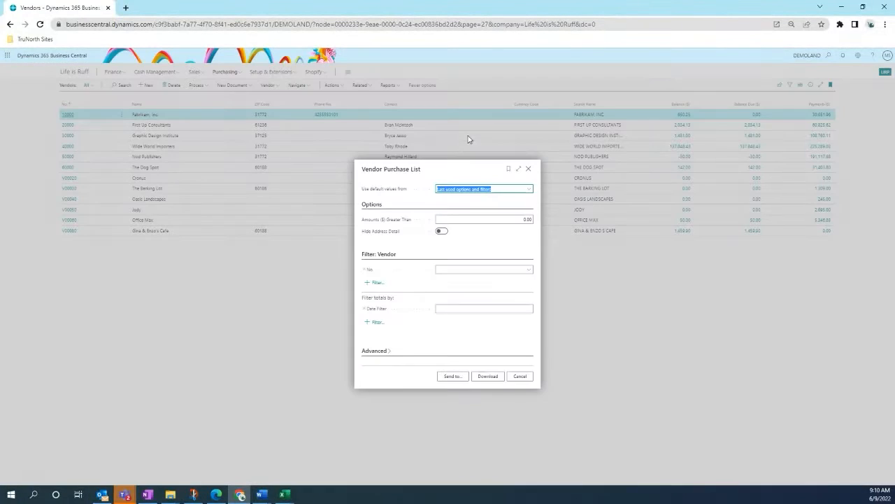
{"action": "left_click", "coordinate": [488, 379]}
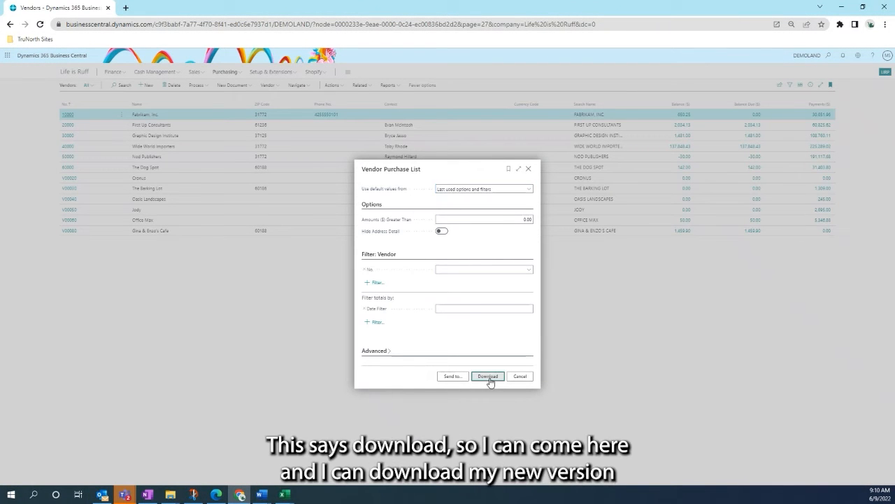
{"action": "left_click", "coordinate": [60, 472]}
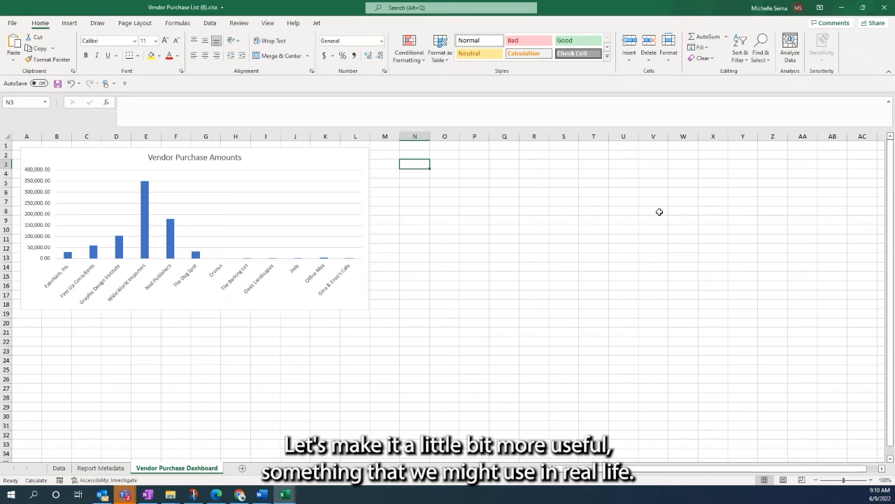
Step: Close the downloaded Vendor Purchase List (6) workbook without saving changes
{"action": "double_click", "coordinate": [721, 11]}
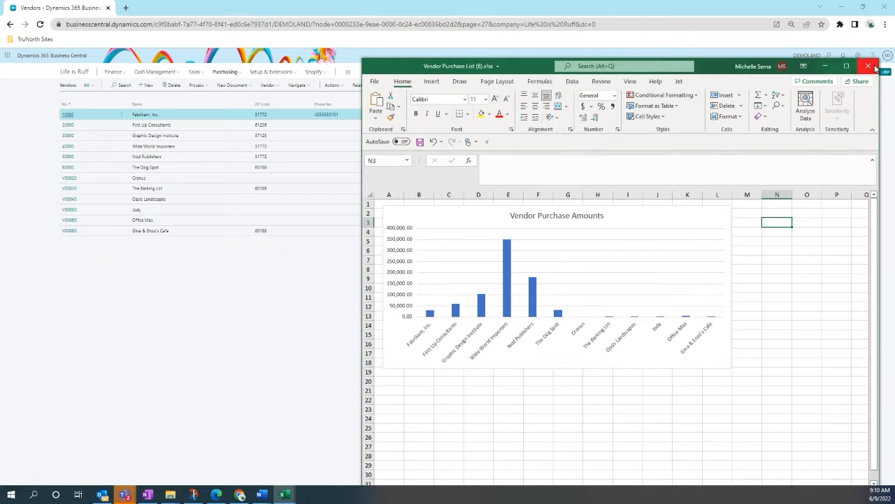
{"action": "left_click", "coordinate": [873, 68]}
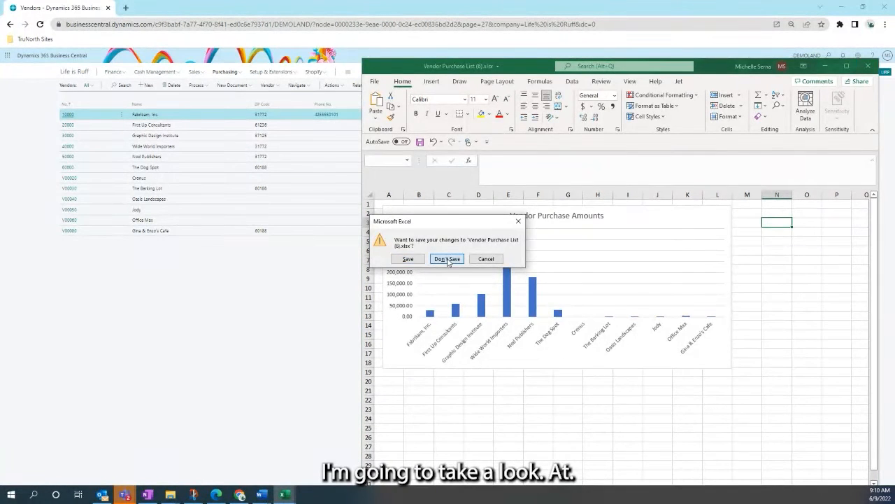
{"action": "left_click", "coordinate": [447, 259]}
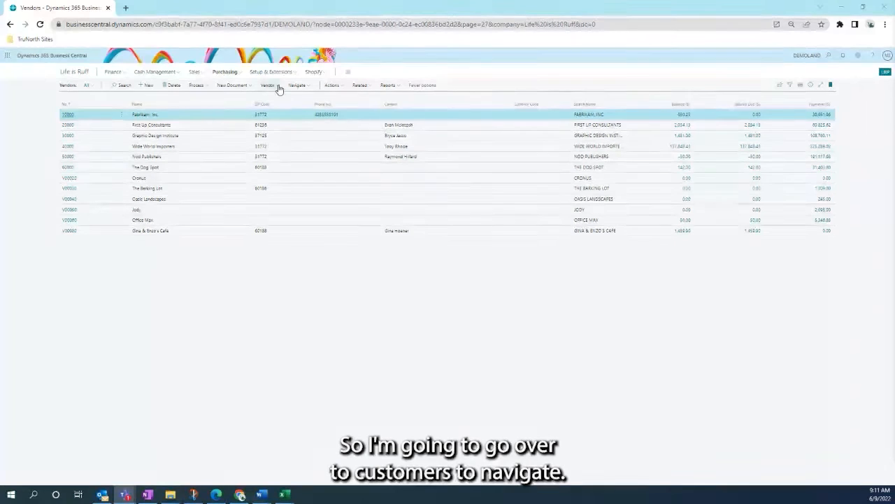
Step: Go to the customer list and open the Customer - Detail Trial Bal. finance report's request page
{"action": "left_click", "coordinate": [195, 71]}
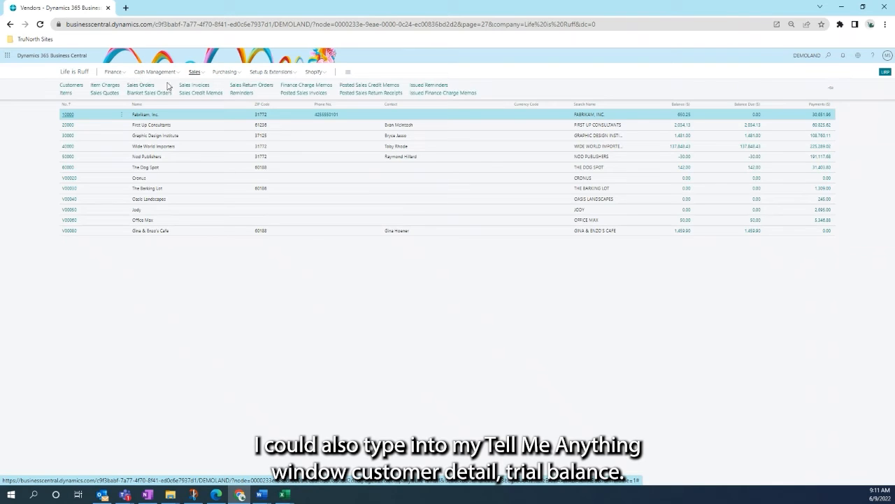
{"action": "left_click", "coordinate": [77, 87]}
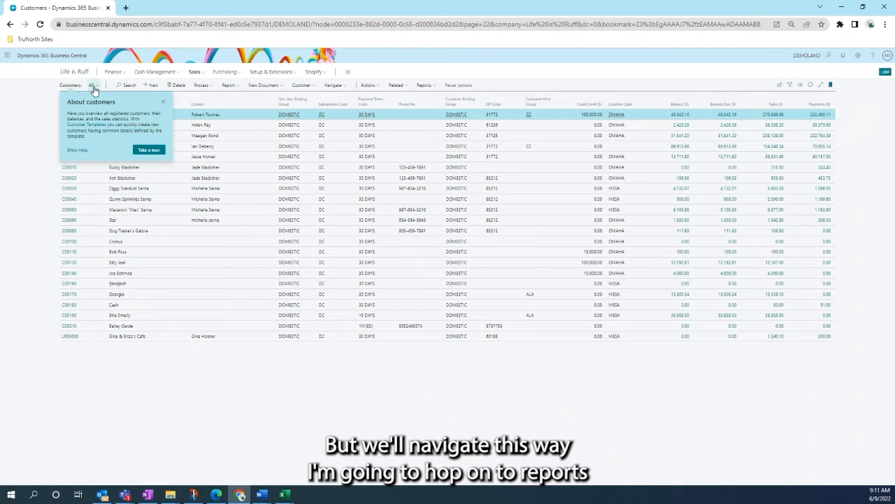
{"action": "left_click", "coordinate": [423, 86]}
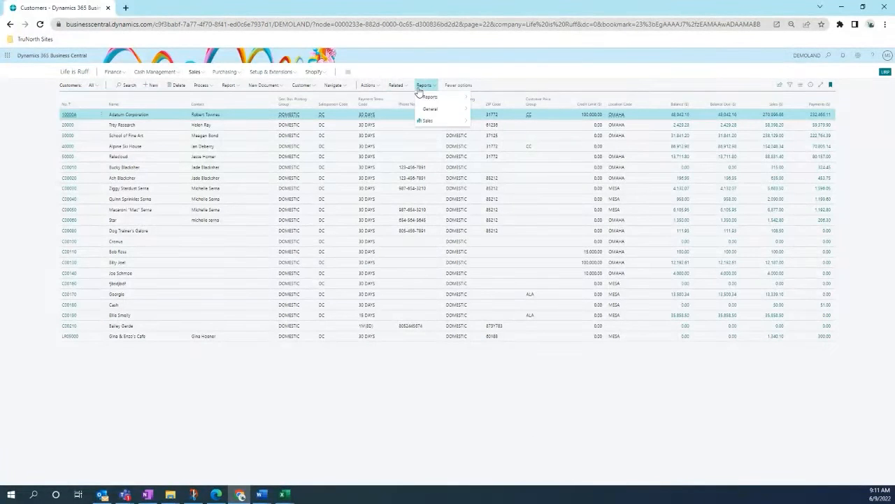
{"action": "mouse_move", "coordinate": [451, 97]}
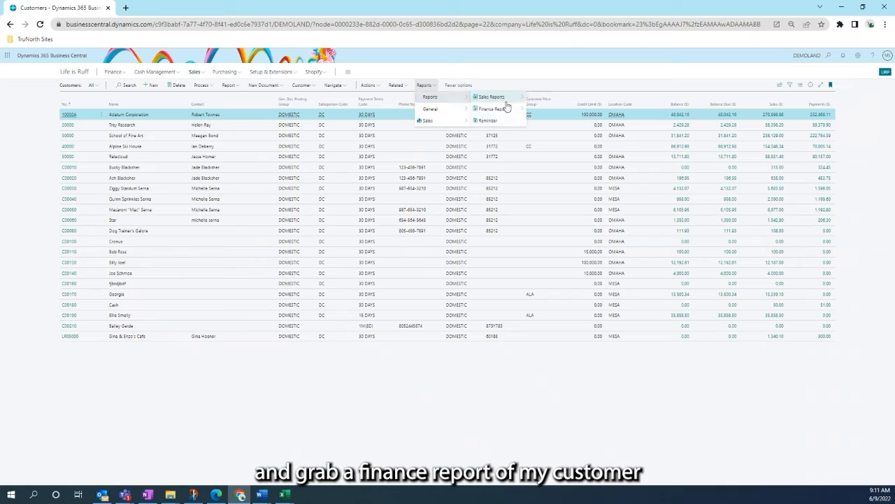
{"action": "mouse_move", "coordinate": [509, 108]}
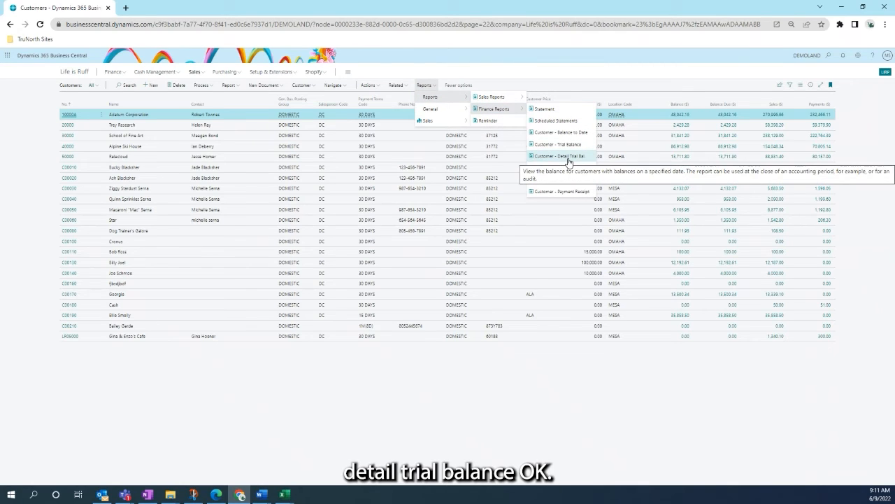
{"action": "left_click", "coordinate": [568, 158]}
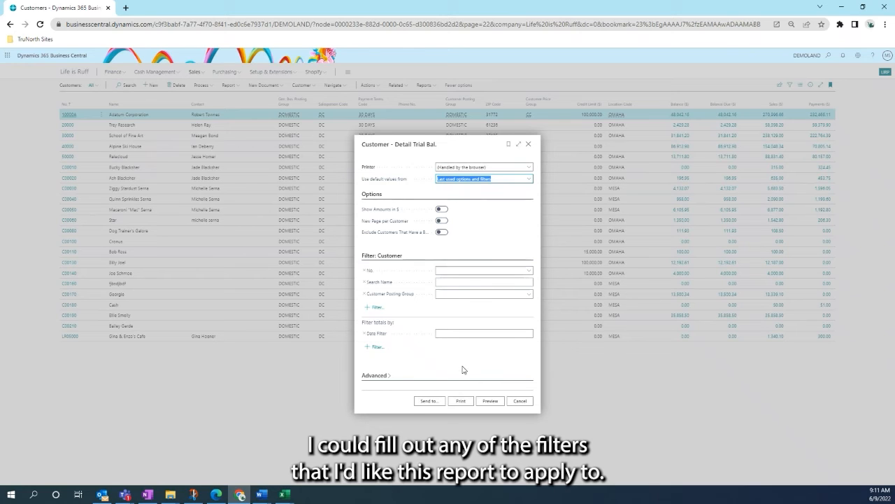
Step: Export the report as a Microsoft Excel document with data and layout, look over the downloaded workbook, and minimize it
{"action": "left_click", "coordinate": [430, 402]}
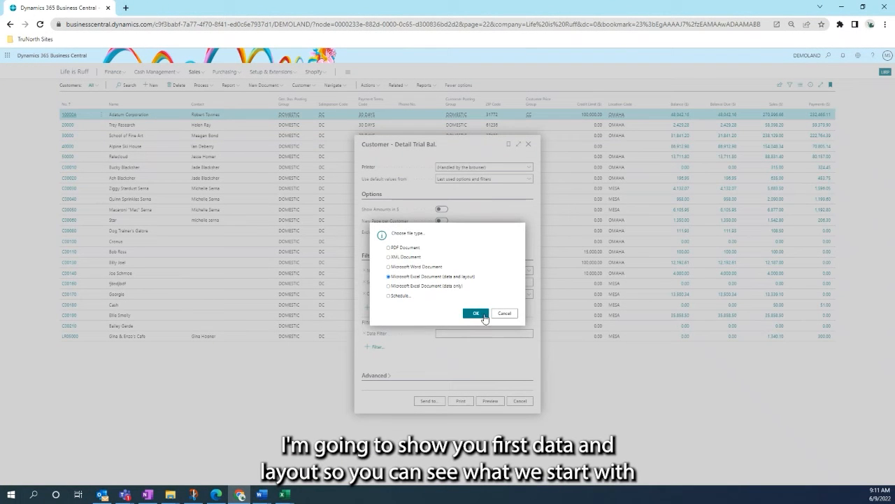
{"action": "left_click", "coordinate": [475, 314]}
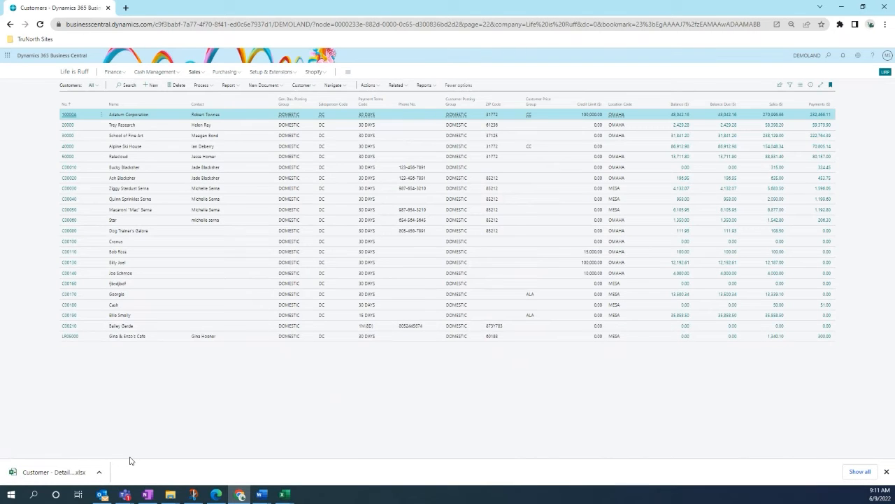
{"action": "left_click", "coordinate": [62, 472]}
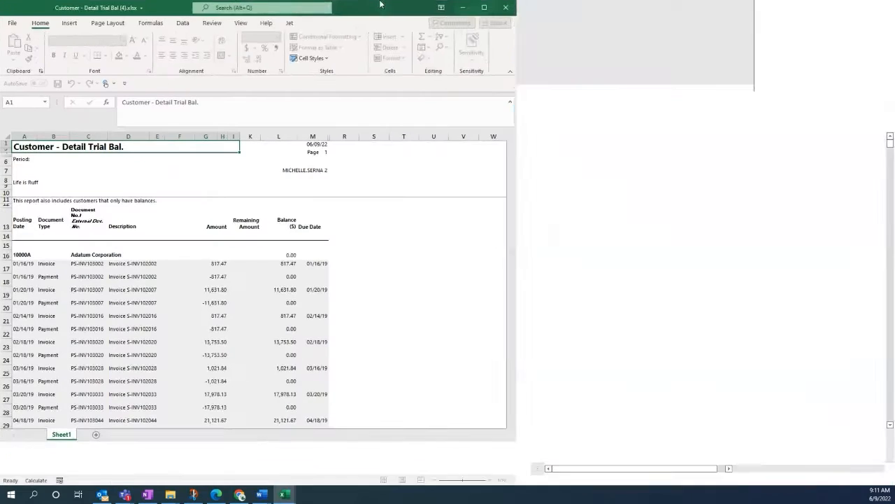
{"action": "double_click", "coordinate": [380, 4]}
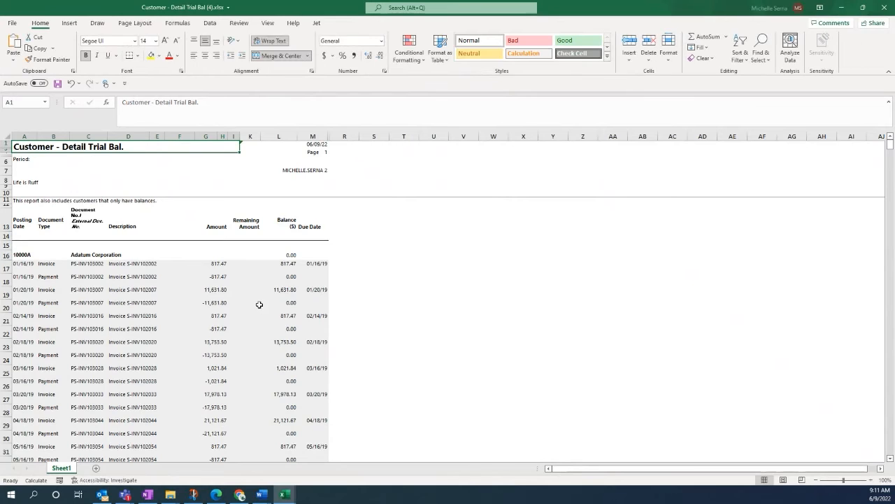
{"action": "scroll", "coordinate": [258, 304], "scroll_direction": "down", "scroll_amount": 6}
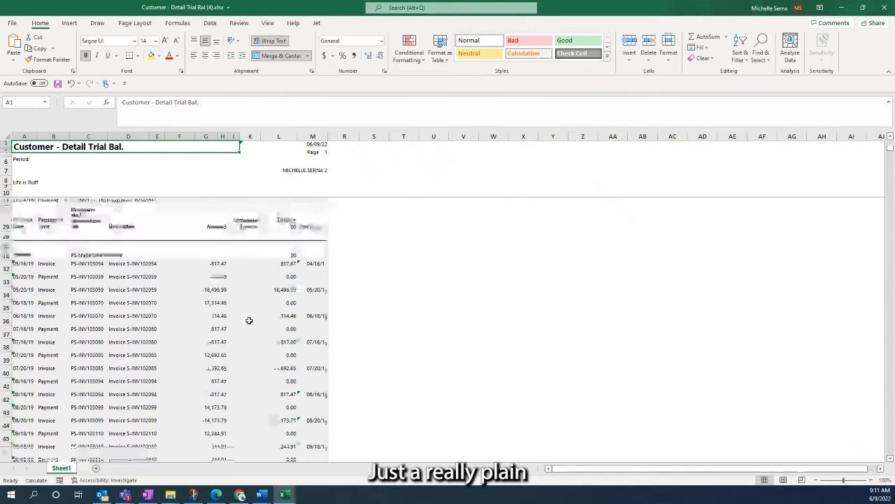
{"action": "scroll", "coordinate": [248, 319], "scroll_direction": "up", "scroll_amount": 6}
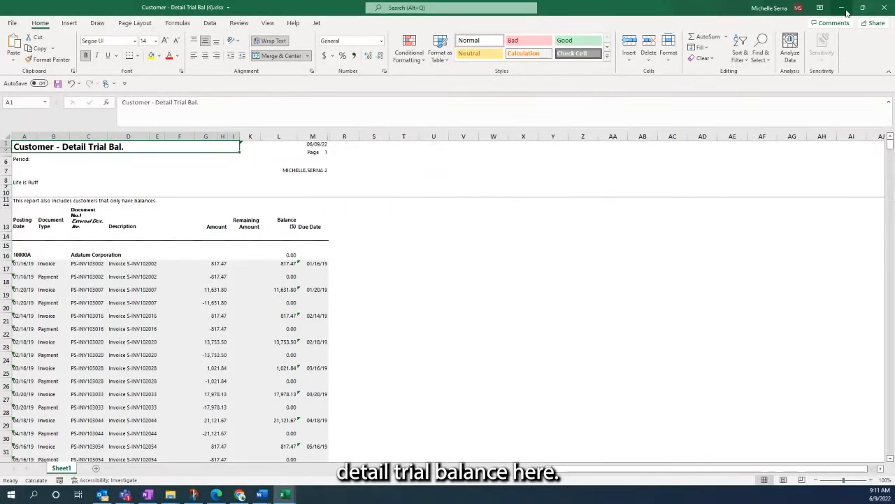
{"action": "left_click", "coordinate": [844, 9]}
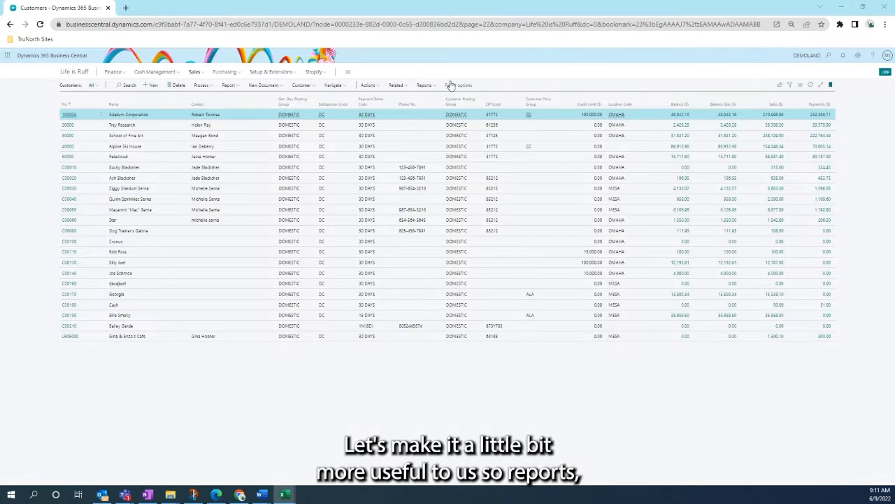
Step: Export the Customer - Detail Trial Bal. report as a data-only Microsoft Excel document and open the downloaded workbook maximized
{"action": "left_click", "coordinate": [424, 85]}
{"action": "mouse_move", "coordinate": [444, 100]}
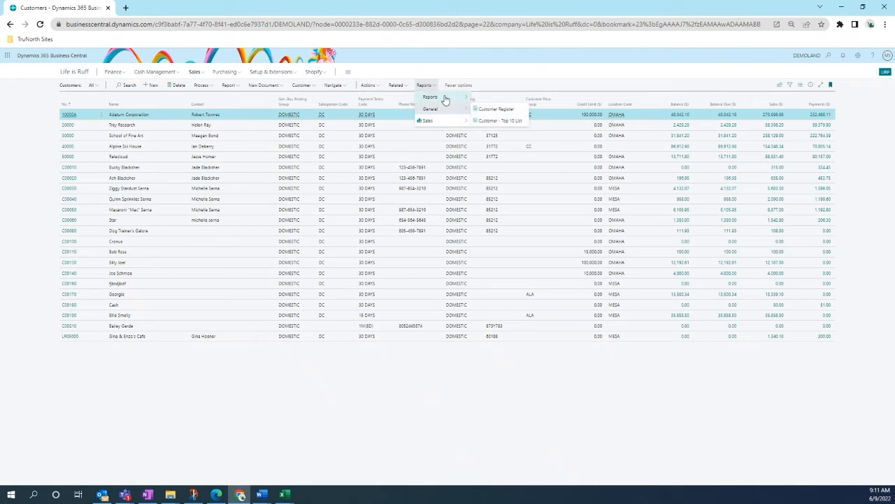
{"action": "mouse_move", "coordinate": [510, 109]}
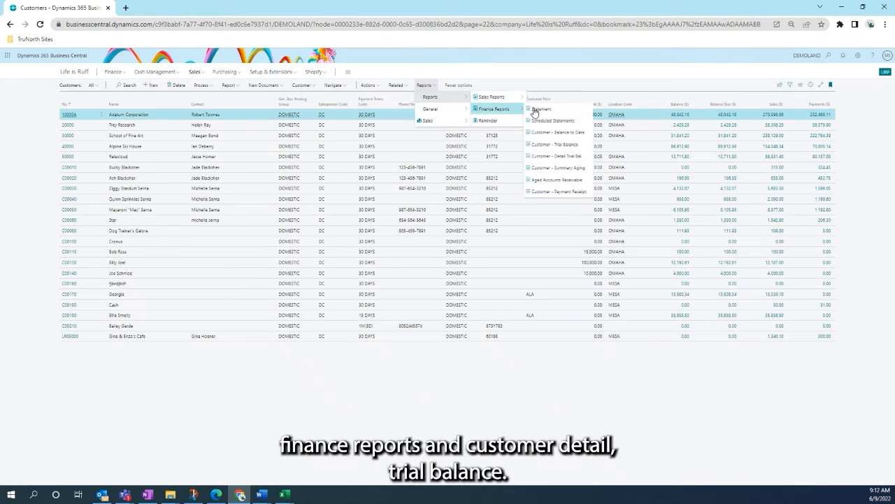
{"action": "left_click", "coordinate": [572, 157]}
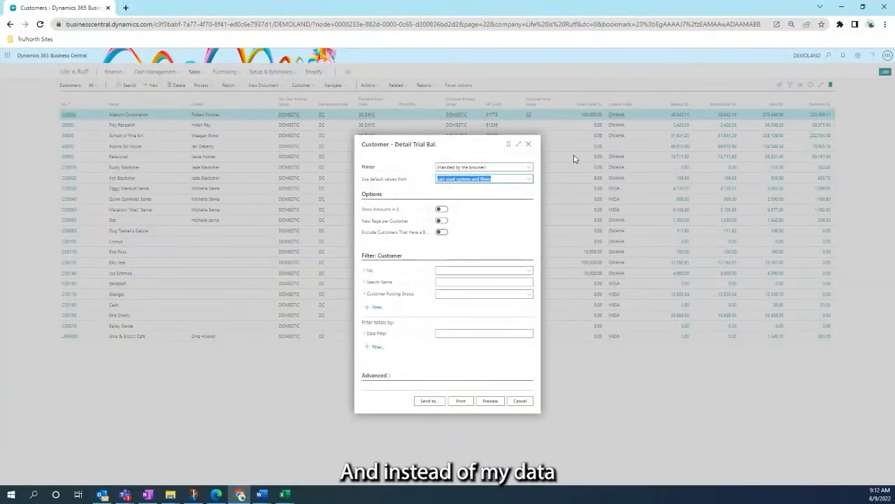
{"action": "left_click", "coordinate": [428, 401]}
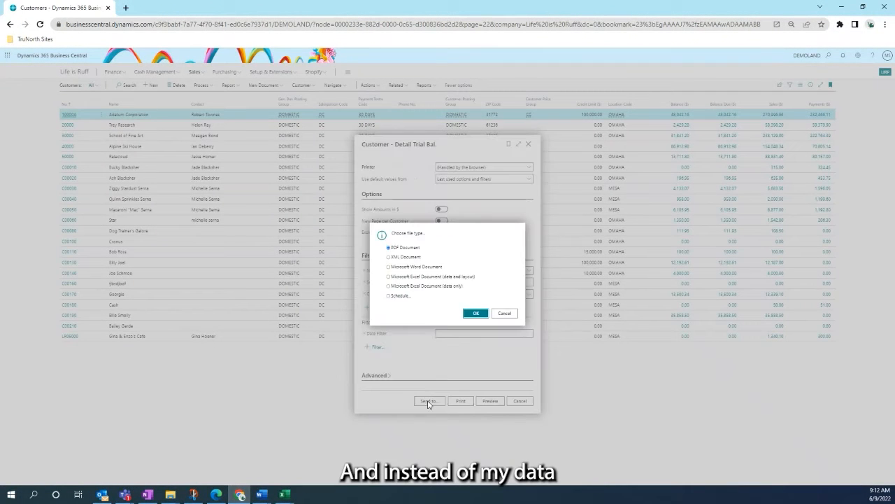
{"action": "left_click", "coordinate": [438, 286]}
{"action": "left_click", "coordinate": [477, 313]}
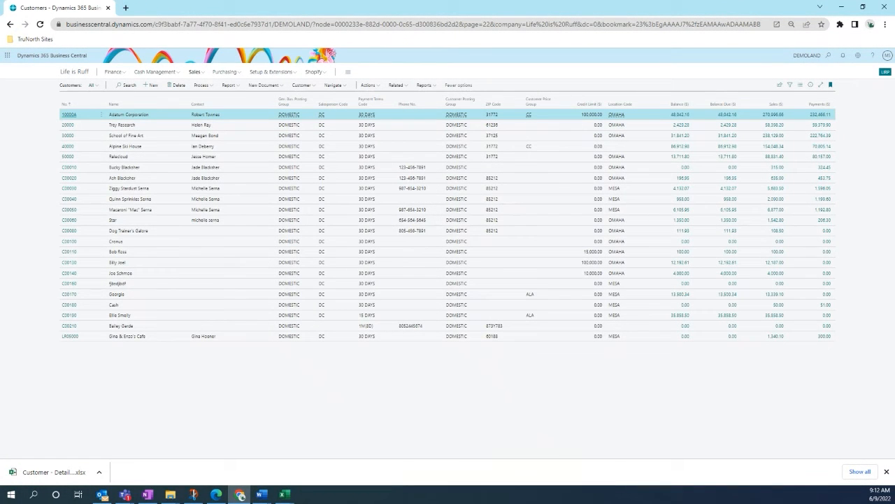
{"action": "left_click", "coordinate": [52, 471]}
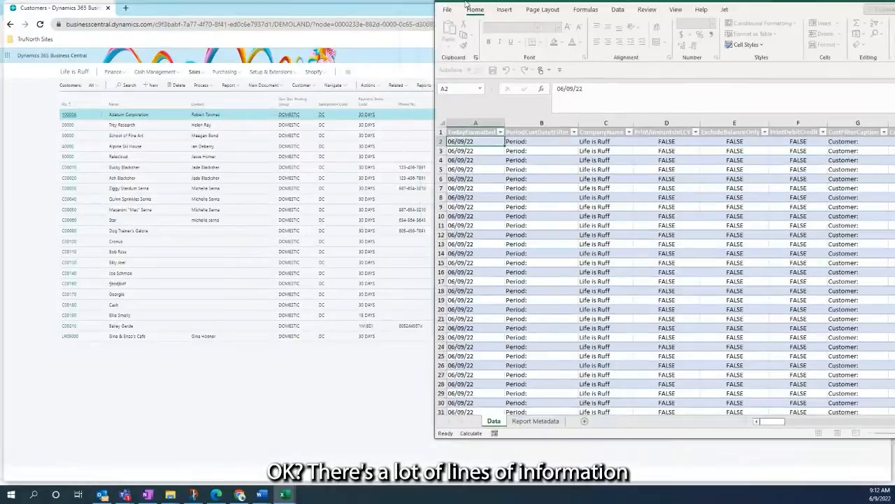
{"action": "double_click", "coordinate": [465, 3]}
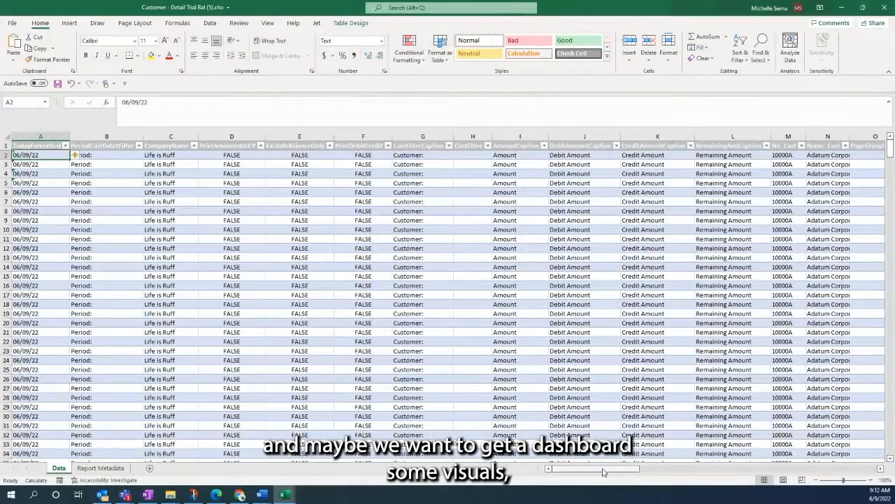
Step: Look through the Data sheet's columns, then add a new worksheet named Customer AR
{"action": "left_click_drag", "start_coordinate": [603, 472], "coordinate": [638, 473]}
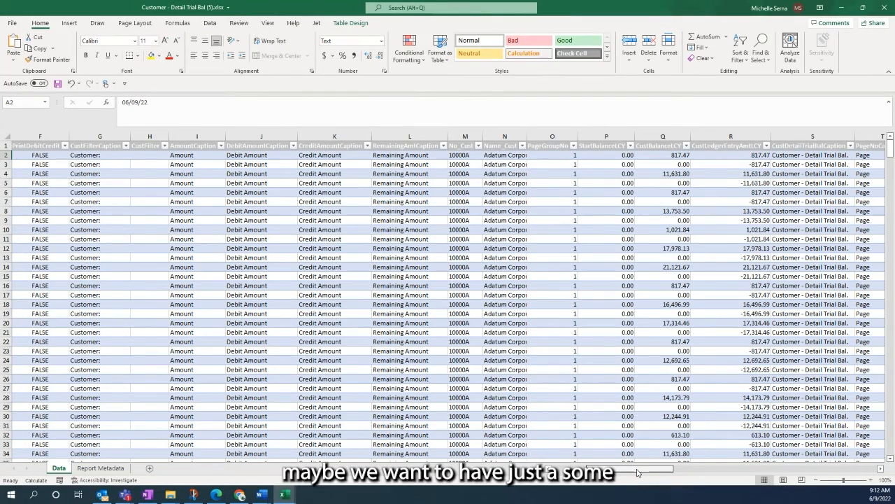
{"action": "left_click_drag", "start_coordinate": [638, 472], "coordinate": [837, 475]}
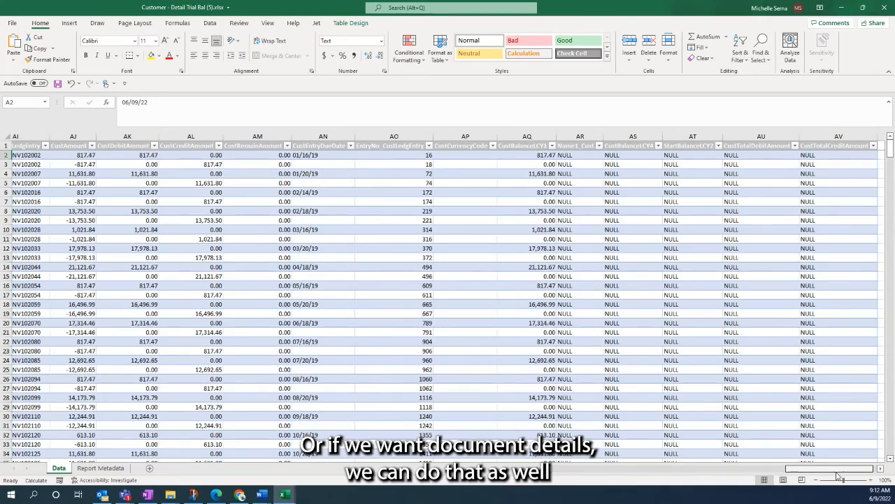
{"action": "left_click_drag", "start_coordinate": [838, 476], "coordinate": [746, 462]}
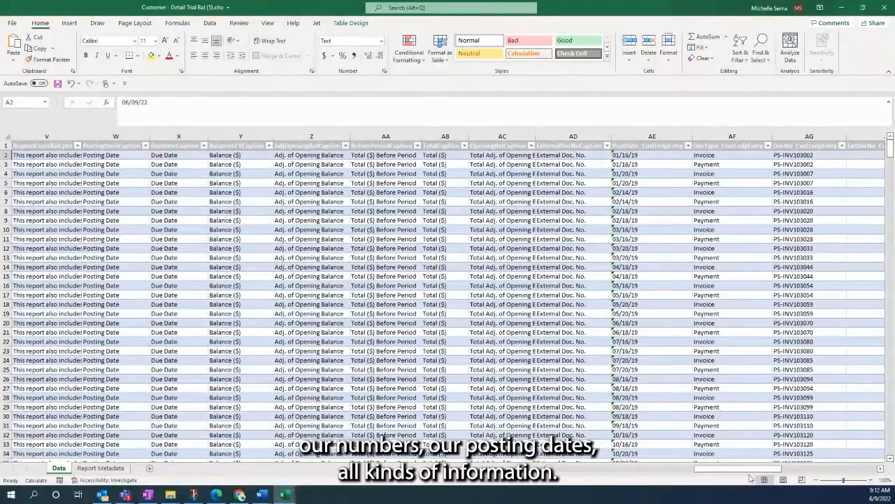
{"action": "left_click_drag", "start_coordinate": [752, 471], "coordinate": [813, 459]}
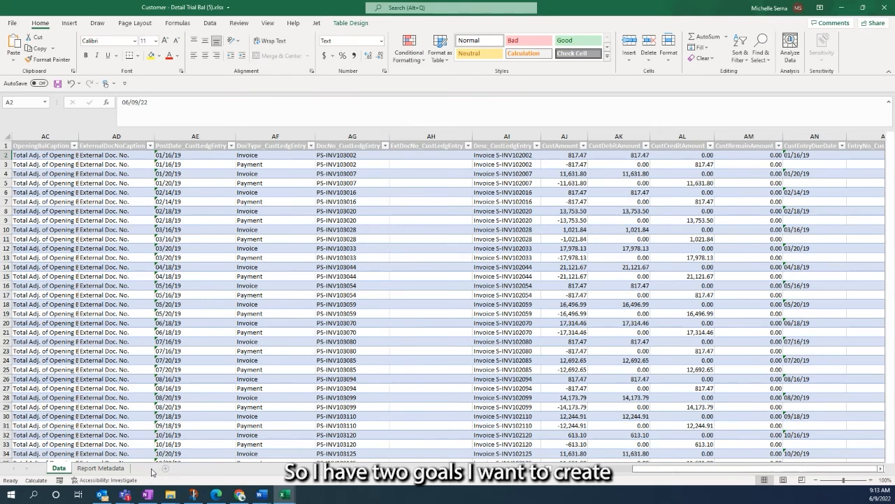
{"action": "left_click", "coordinate": [151, 469]}
{"action": "left_click_drag", "start_coordinate": [136, 470], "coordinate": [164, 468]}
{"action": "right_click", "coordinate": [149, 473]}
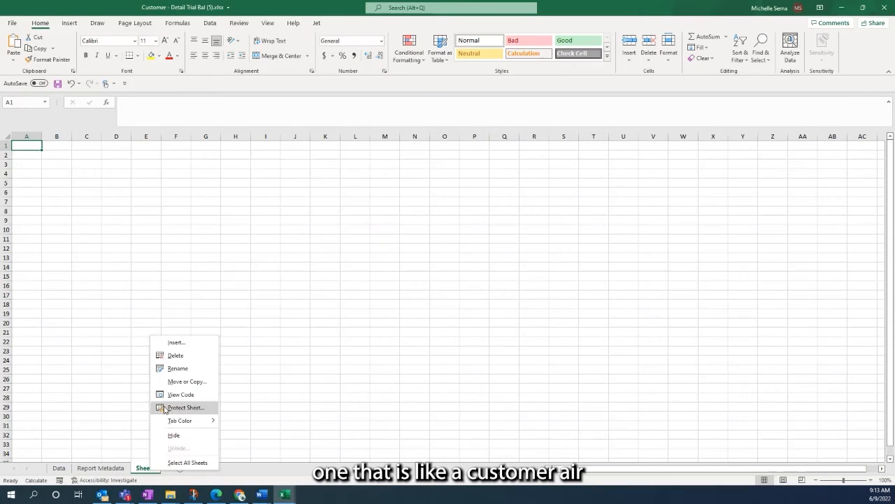
{"action": "left_click", "coordinate": [177, 370]}
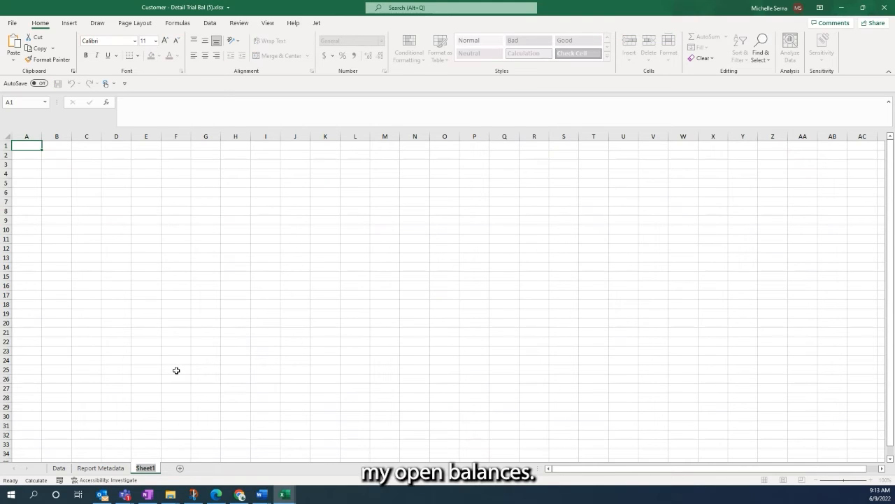
{"action": "type", "text": "Customer A"}
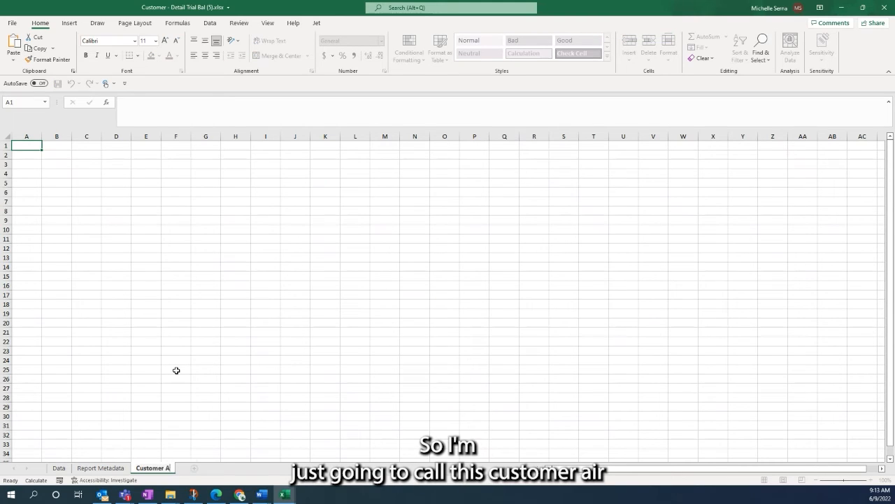
{"action": "type", "text": "R"}
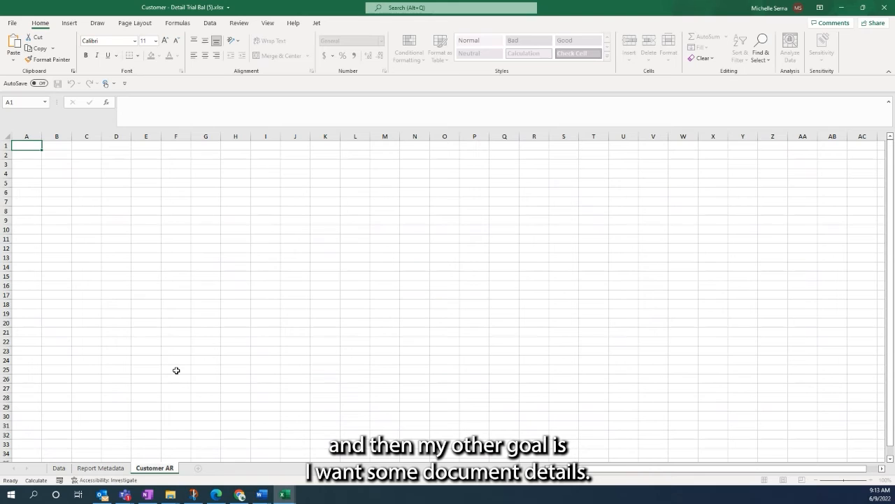
Step: Add a second new worksheet after Customer AR and name it Document Details
{"action": "left_click", "coordinate": [200, 469]}
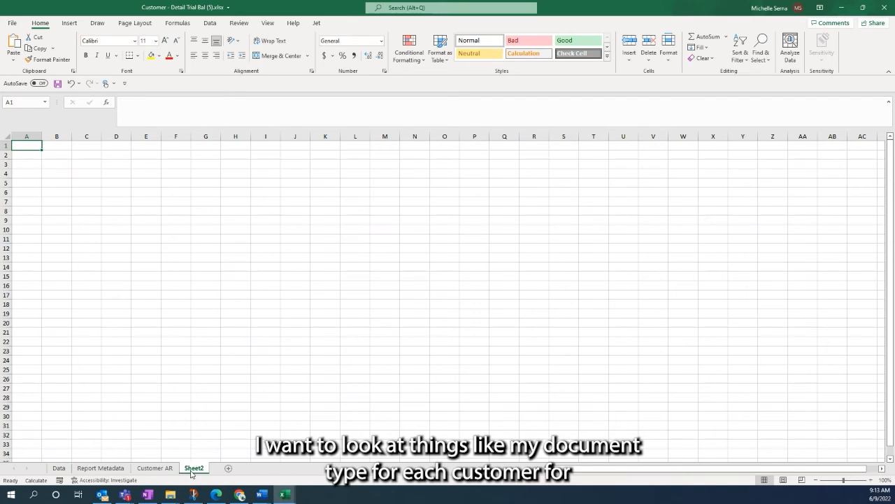
{"action": "right_click", "coordinate": [193, 470]}
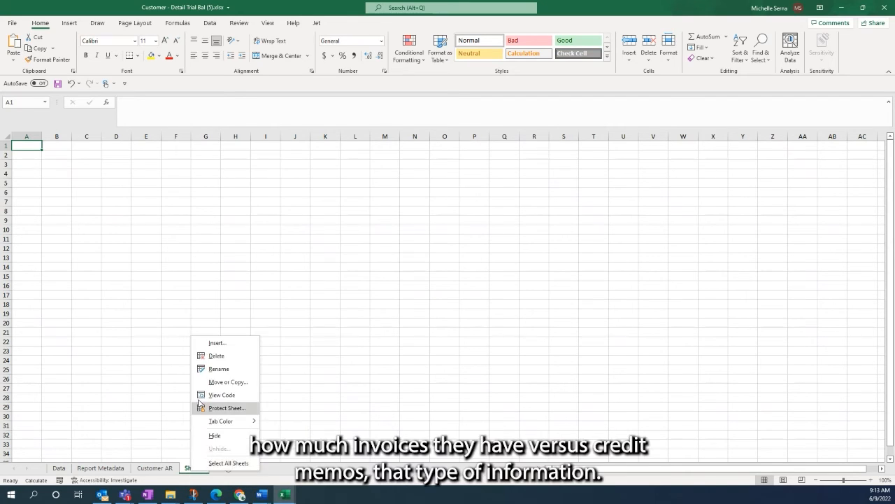
{"action": "left_click", "coordinate": [218, 368]}
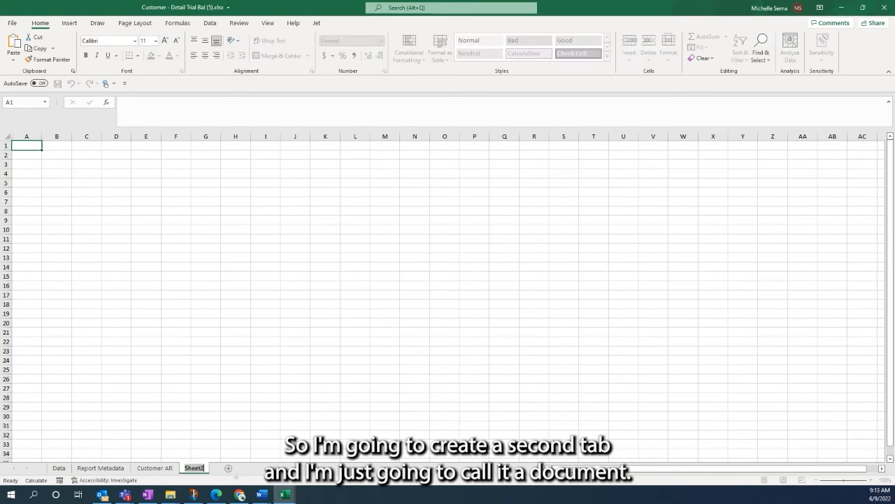
{"action": "type", "text": "Docuem"}
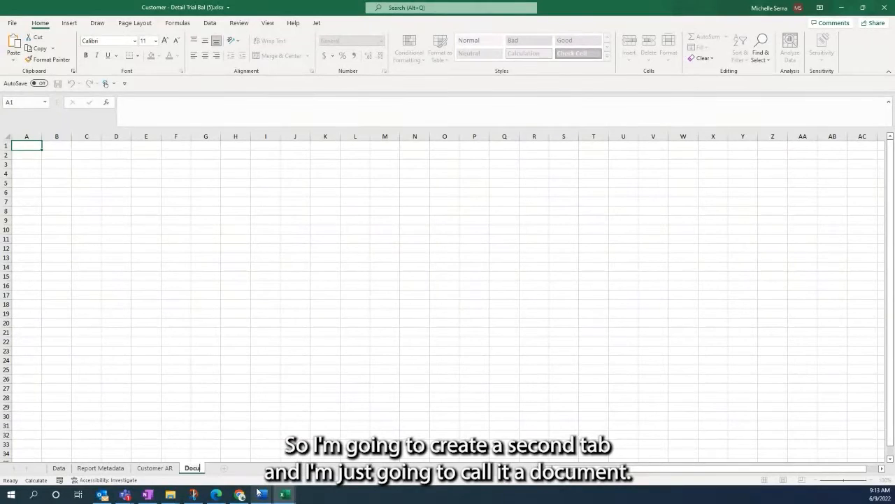
{"action": "key", "text": "BackSpace"}
{"action": "key", "text": "BackSpace"}
{"action": "type", "text": "men DD"}
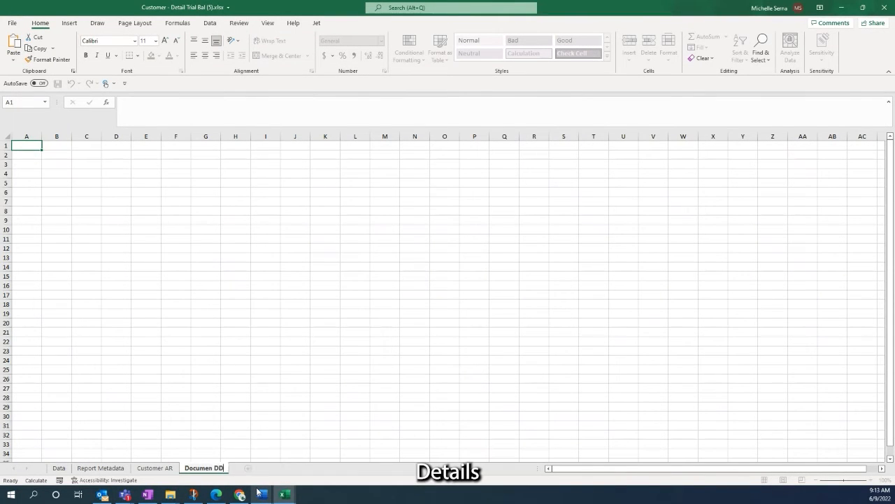
{"action": "key", "text": "BackSpace"}
{"action": "type", "text": "e"}
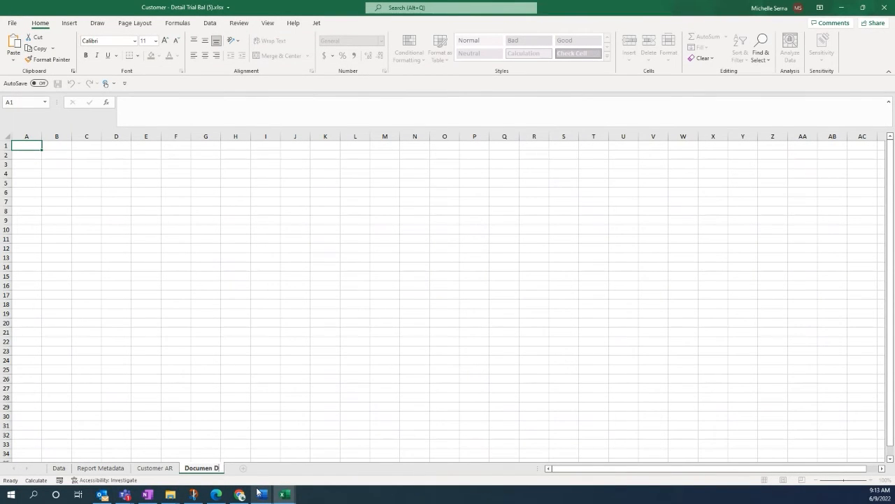
{"action": "key", "text": "BackSpace"}
{"action": "key", "text": "BackSpace"}
{"action": "type", "text": "t Details"}
{"action": "key", "text": "Return"}
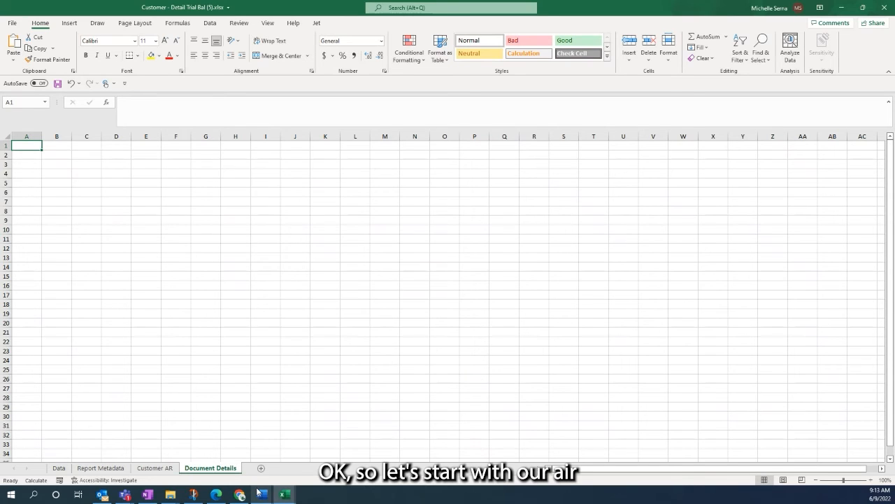
Step: Insert a PivotTable at cell A1 of the Customer AR sheet, using the entire table on the Data sheet as its source
{"action": "left_click", "coordinate": [356, 379]}
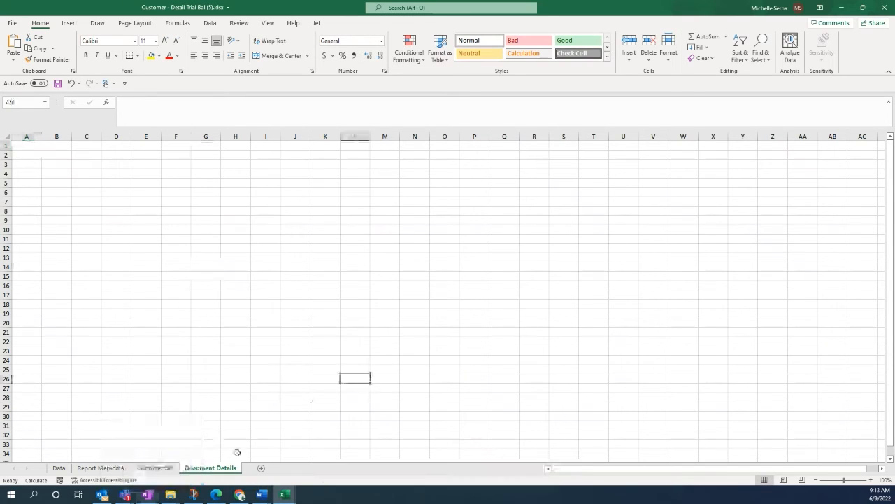
{"action": "left_click", "coordinate": [167, 470]}
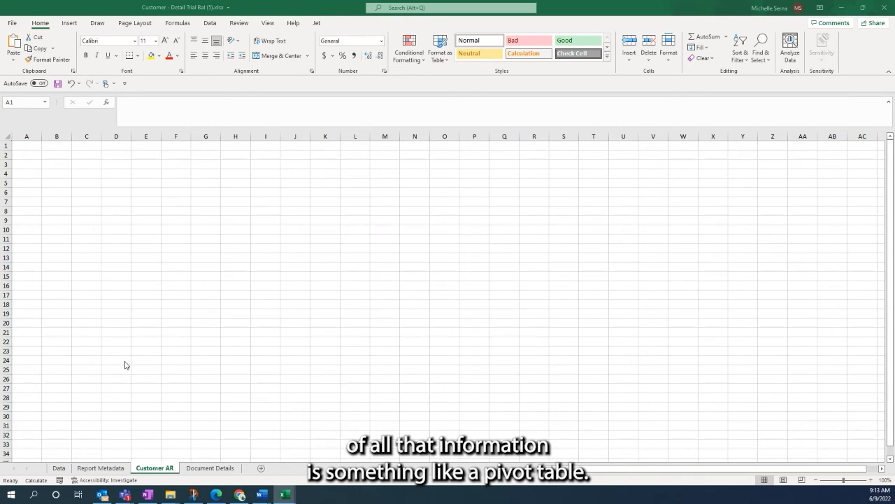
{"action": "left_click", "coordinate": [69, 23]}
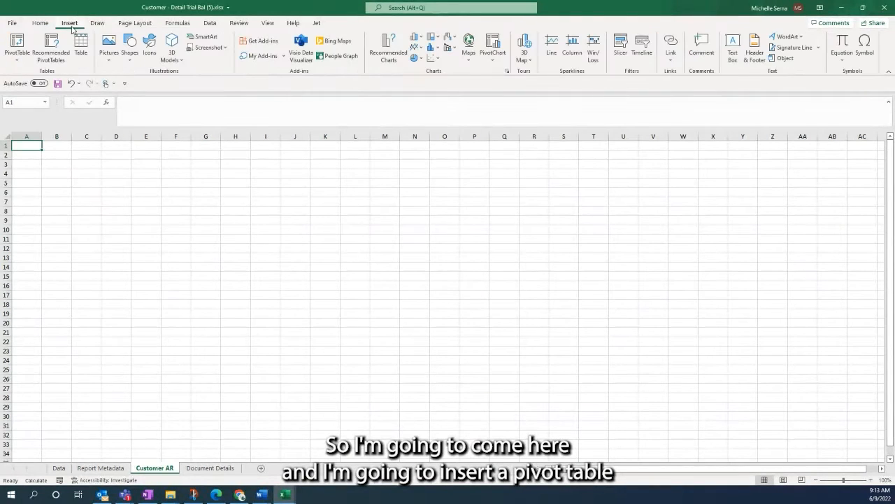
{"action": "left_click", "coordinate": [16, 43]}
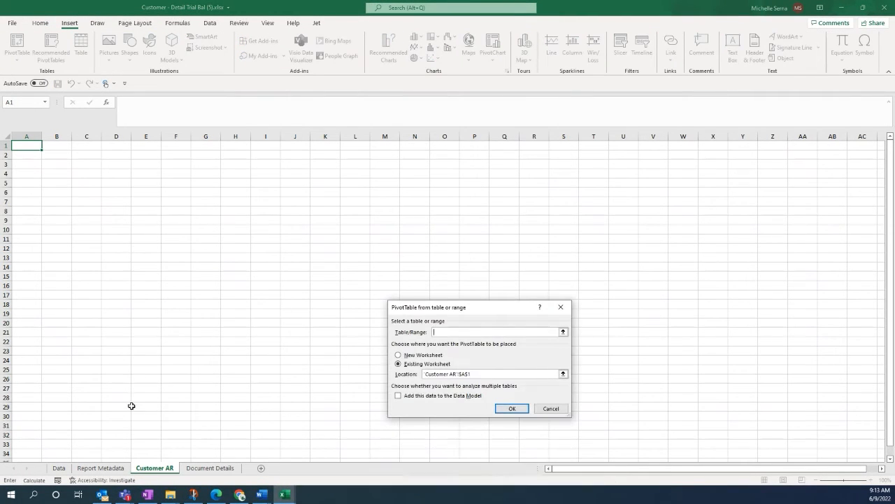
{"action": "left_click", "coordinate": [58, 468]}
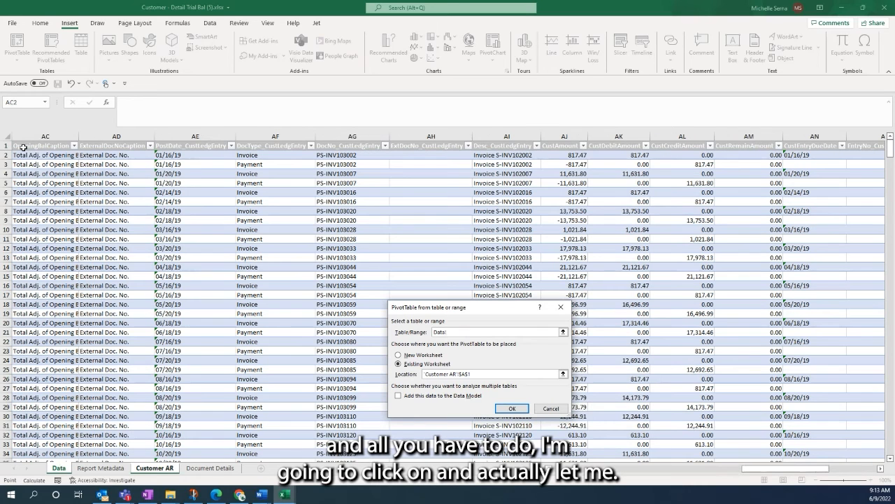
{"action": "left_click", "coordinate": [23, 146]}
{"action": "left_click_drag", "start_coordinate": [757, 472], "coordinate": [448, 472]}
{"action": "left_click", "coordinate": [28, 148]}
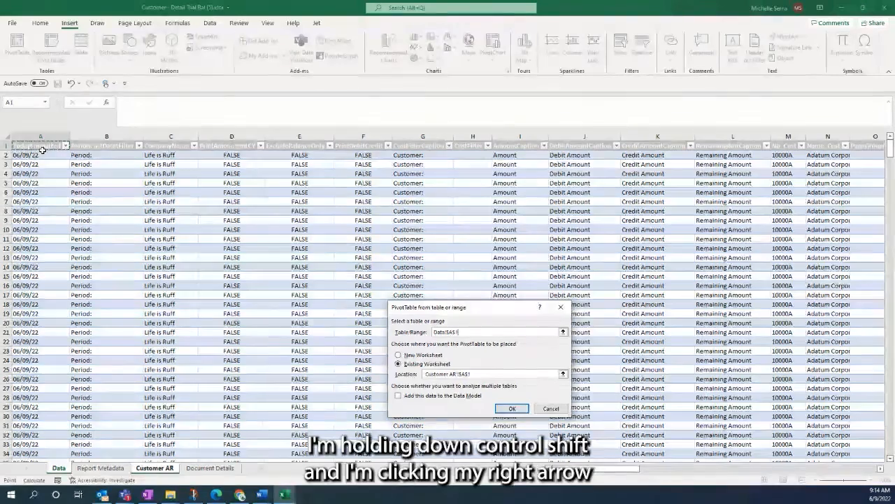
{"action": "key", "text": "ctrl+shift+Right"}
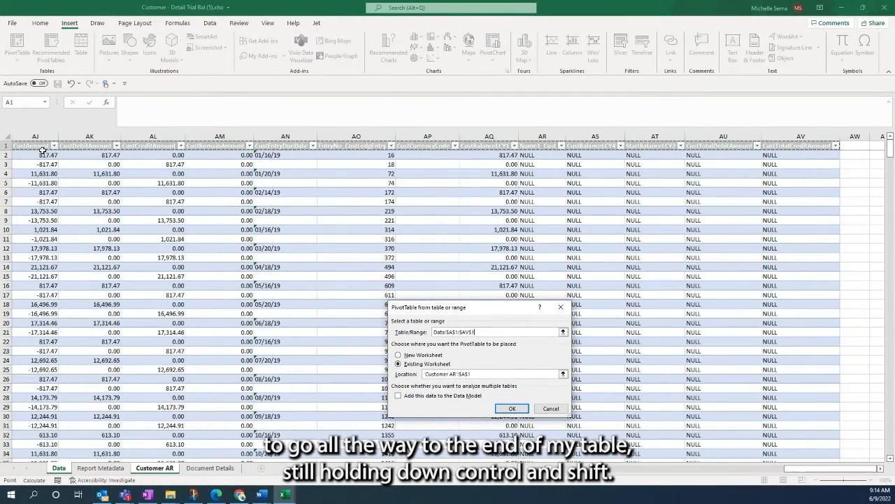
{"action": "key", "text": "ctrl+shift+Down"}
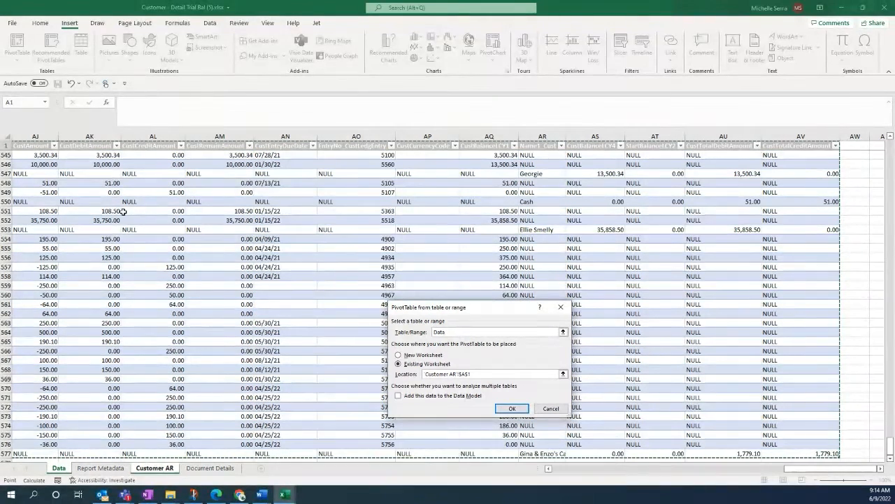
{"action": "left_click", "coordinate": [513, 410]}
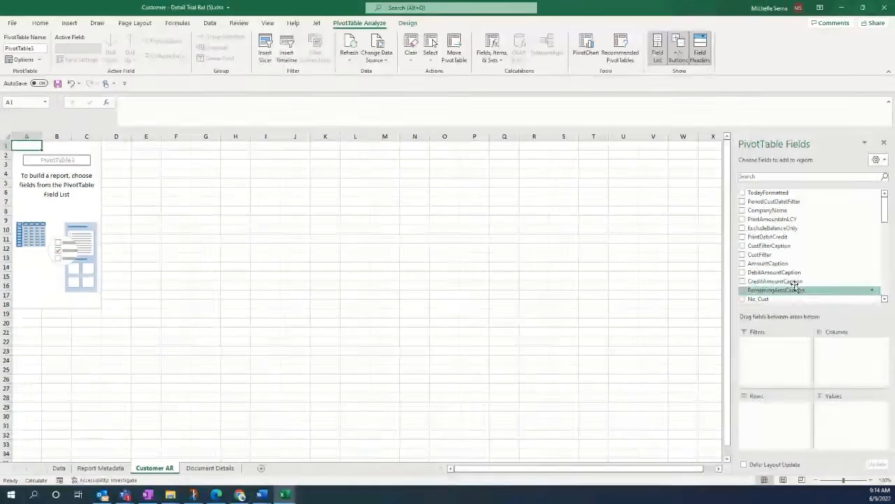
Step: Look through the PivotTable field names, comparing them with the columns on the Data sheet
{"action": "left_click_drag", "start_coordinate": [885, 213], "coordinate": [886, 239]}
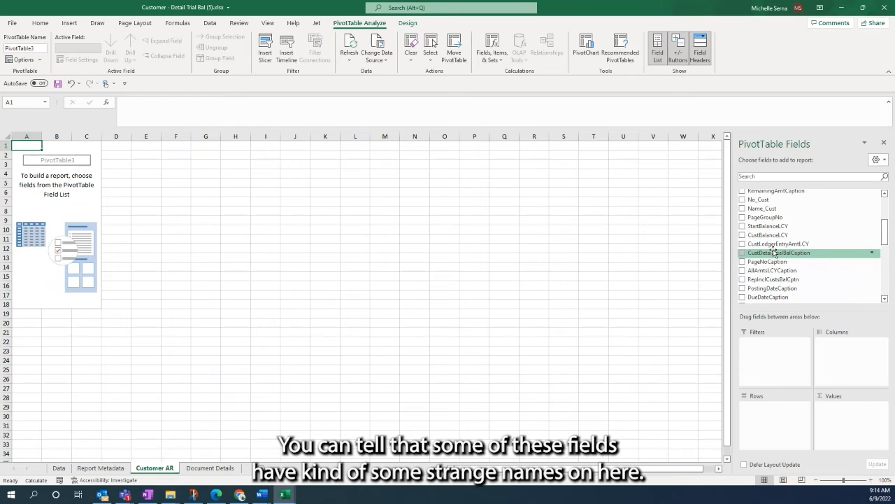
{"action": "scroll", "coordinate": [769, 236], "scroll_direction": "up", "scroll_amount": 1}
{"action": "scroll", "coordinate": [770, 237], "scroll_direction": "up", "scroll_amount": 3}
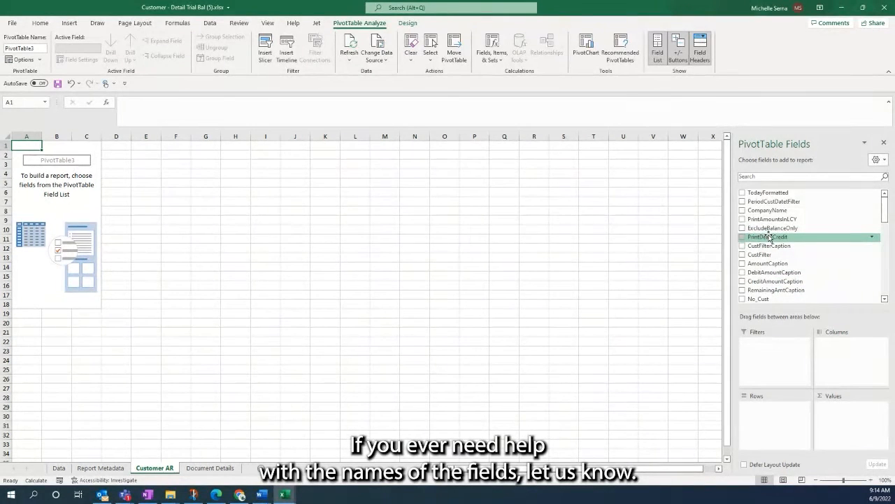
{"action": "scroll", "coordinate": [769, 238], "scroll_direction": "down", "scroll_amount": 5}
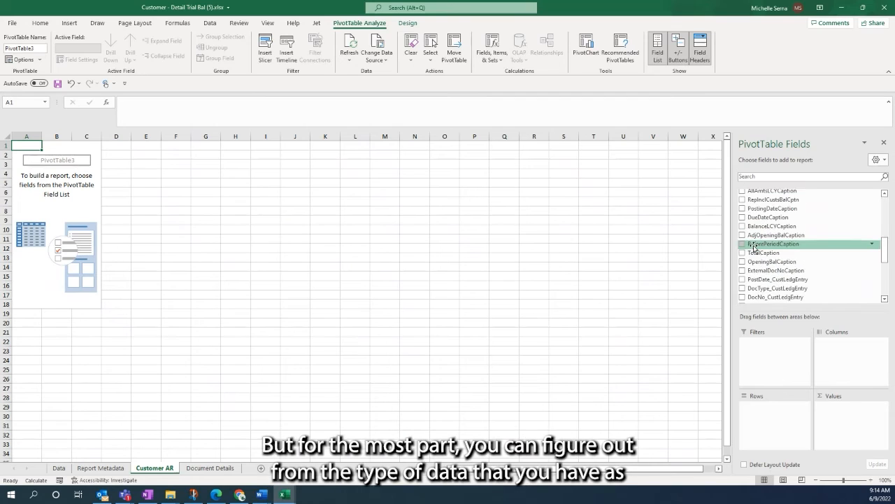
{"action": "scroll", "coordinate": [755, 248], "scroll_direction": "down", "scroll_amount": 1}
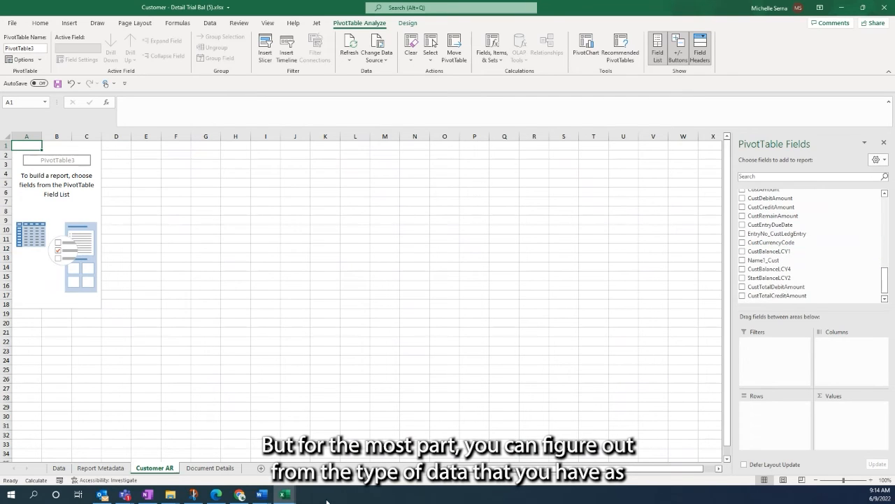
{"action": "left_click", "coordinate": [58, 467]}
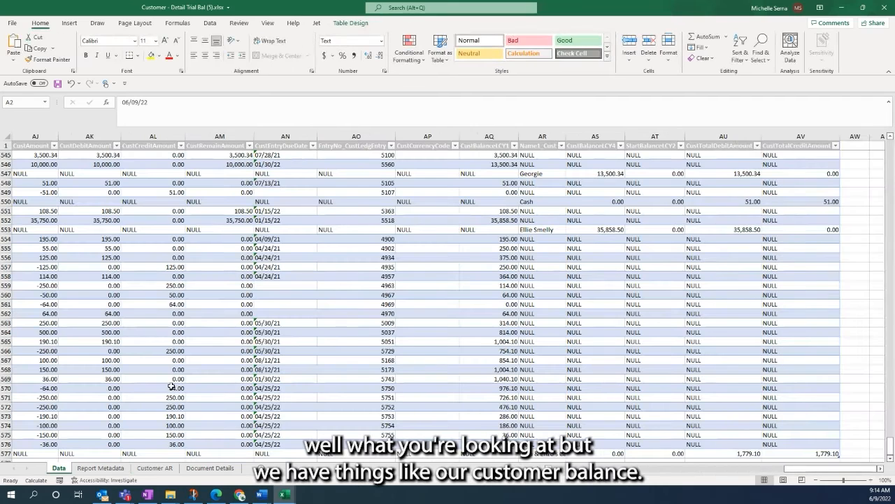
{"action": "left_click", "coordinate": [155, 467]}
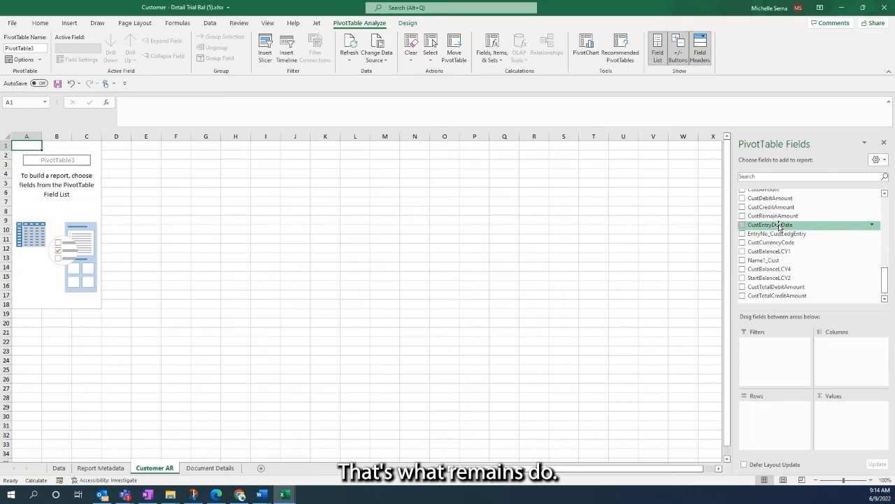
{"action": "scroll", "coordinate": [769, 222], "scroll_direction": "up", "scroll_amount": 1}
{"action": "scroll", "coordinate": [779, 226], "scroll_direction": "up", "scroll_amount": 2}
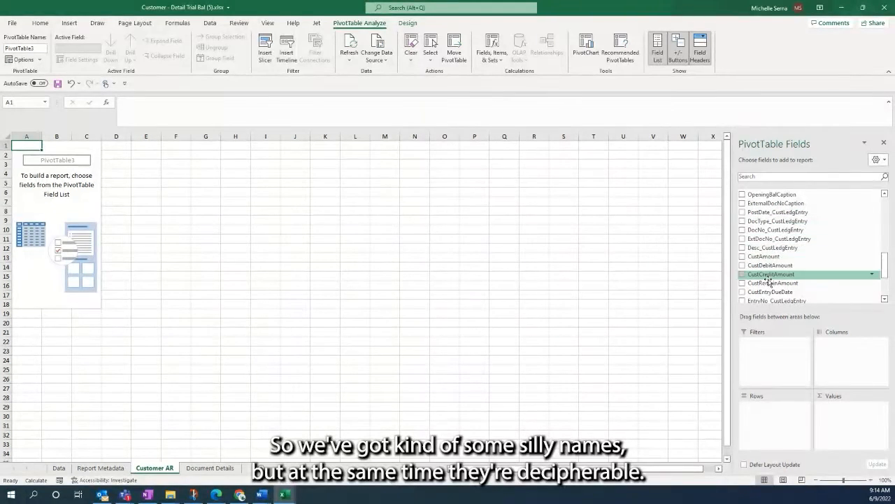
{"action": "scroll", "coordinate": [769, 280], "scroll_direction": "up", "scroll_amount": 1}
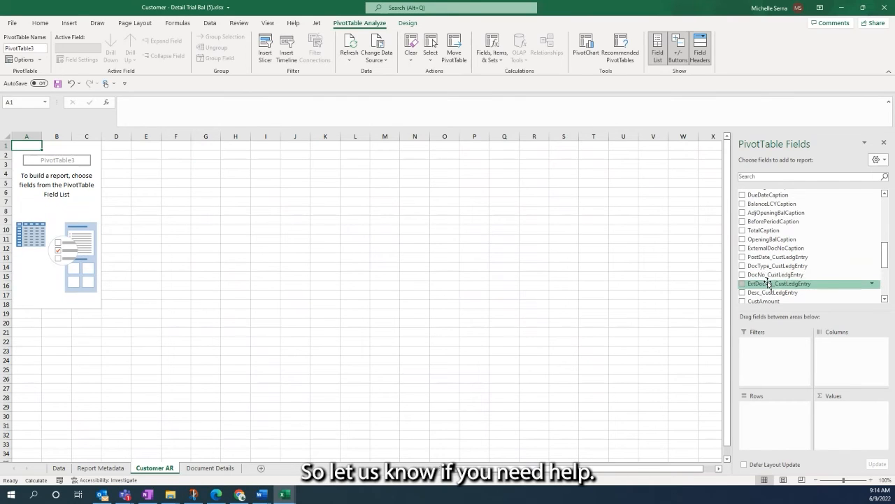
Step: Add the Name1_Cust field to the PivotTable's rows
{"action": "scroll", "coordinate": [768, 285], "scroll_direction": "down", "scroll_amount": 4}
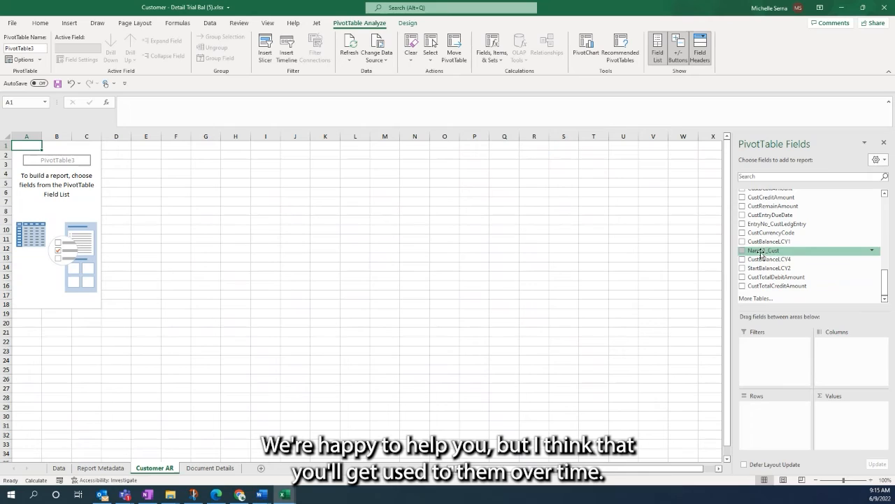
{"action": "left_click_drag", "start_coordinate": [749, 252], "coordinate": [811, 280]}
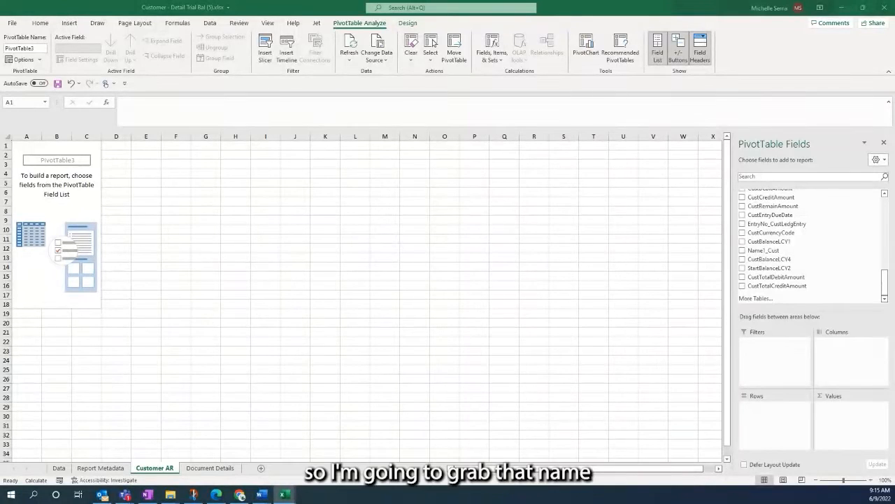
{"action": "left_click_drag", "start_coordinate": [766, 256], "coordinate": [783, 419]}
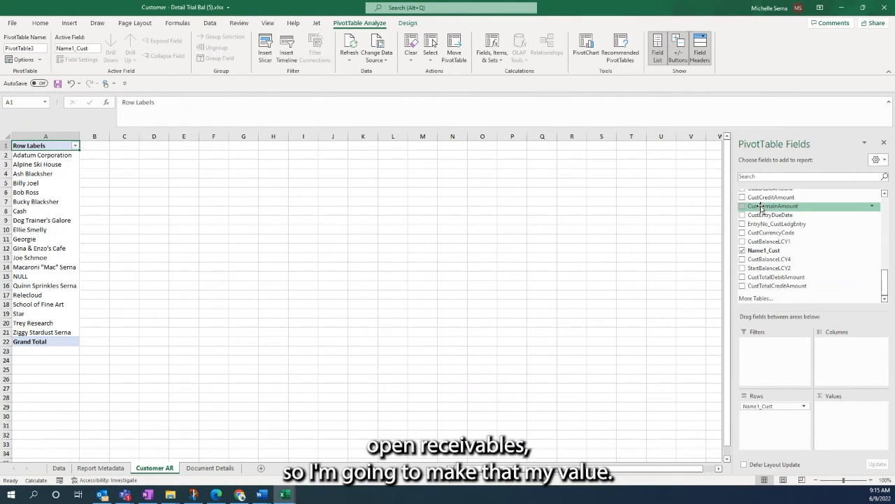
Step: Add the CustRemainAmount field to the PivotTable's values and summarize it by Sum
{"action": "left_click_drag", "start_coordinate": [761, 207], "coordinate": [849, 438]}
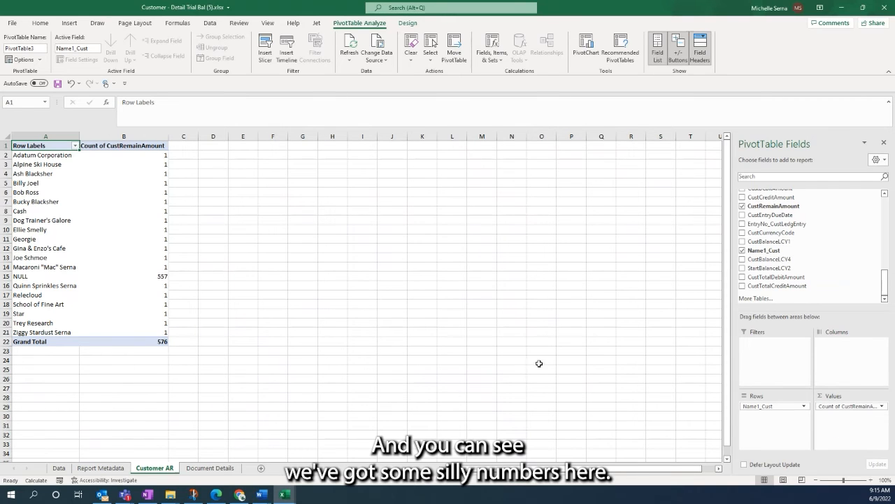
{"action": "left_click", "coordinate": [882, 407]}
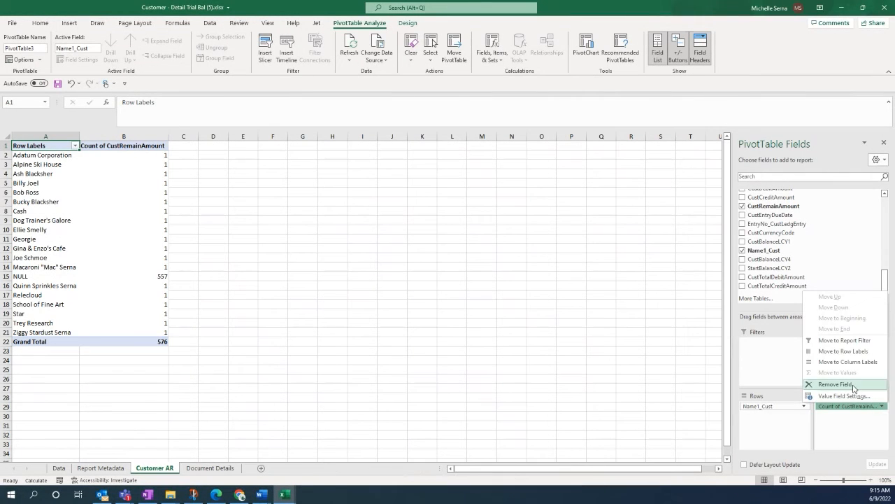
{"action": "left_click", "coordinate": [851, 396]}
{"action": "left_click", "coordinate": [392, 352]}
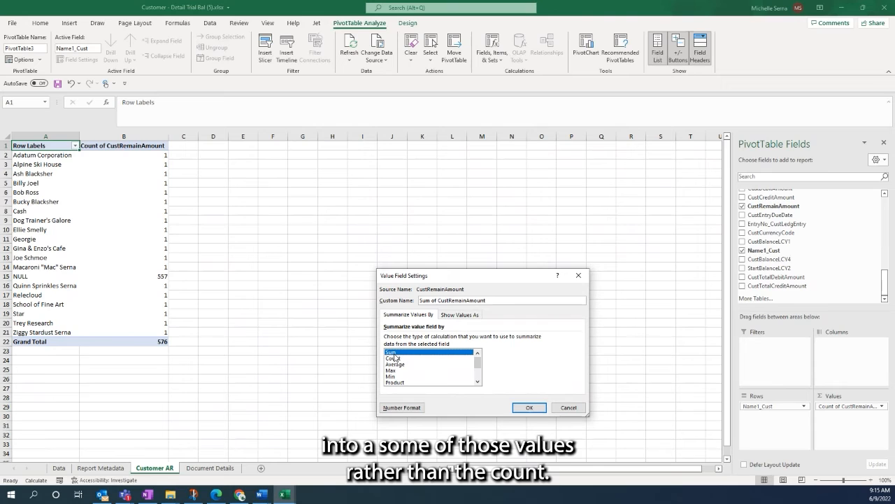
{"action": "left_click", "coordinate": [533, 408]}
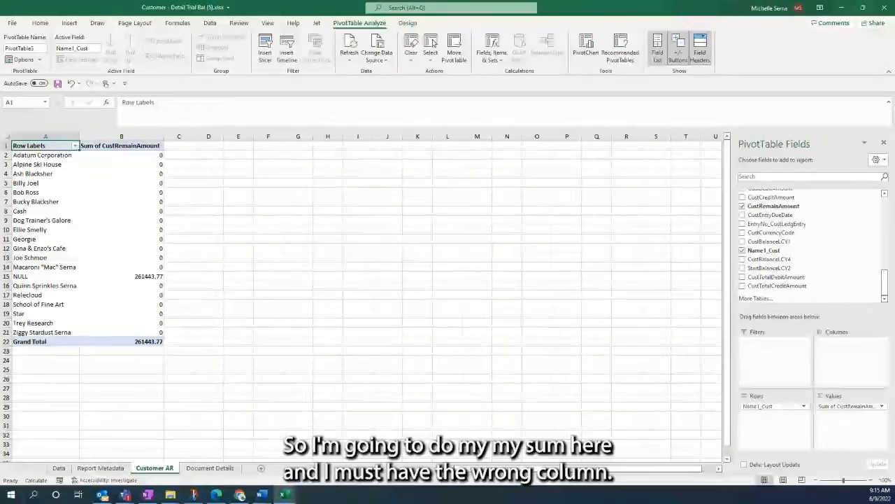
Step: Remove the CustRemainAmount field from the PivotTable's values
{"action": "left_click", "coordinate": [850, 407]}
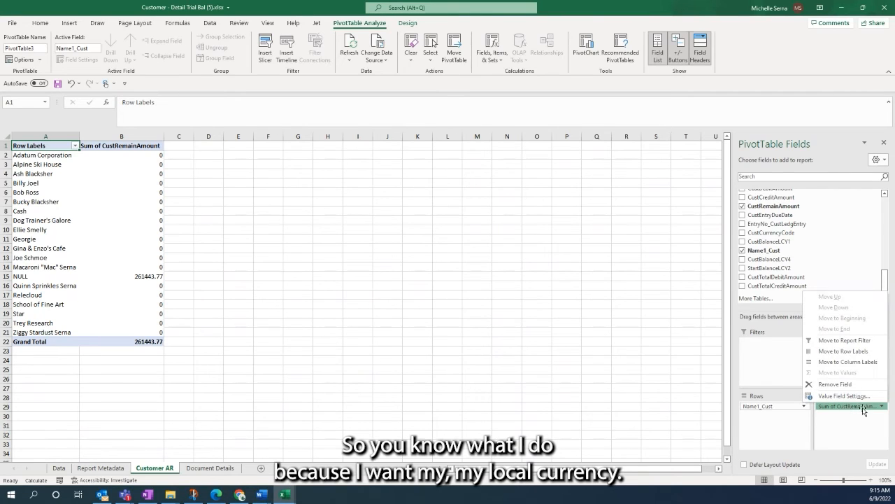
{"action": "left_click", "coordinate": [862, 406]}
{"action": "left_click_drag", "start_coordinate": [862, 406], "coordinate": [785, 208]}
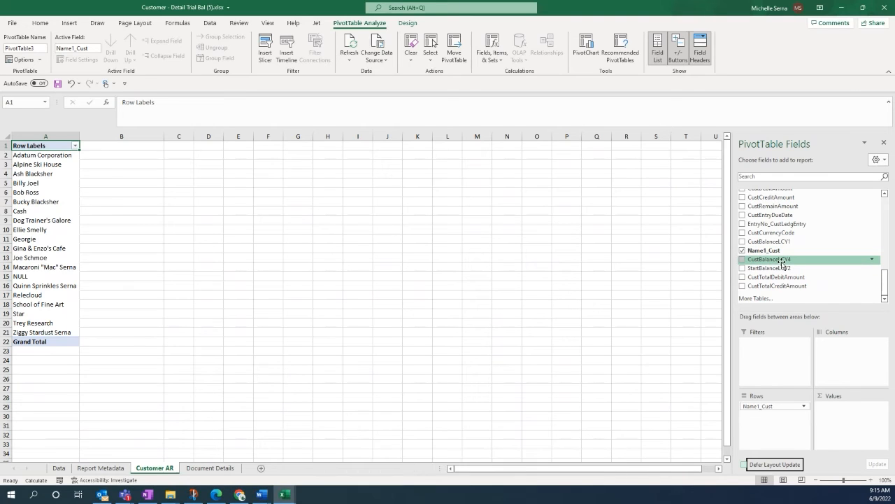
Step: Add the CustBalanceLCY4 field to the PivotTable's values summarized by Sum, and check the source columns on the Data sheet
{"action": "left_click_drag", "start_coordinate": [782, 262], "coordinate": [849, 414]}
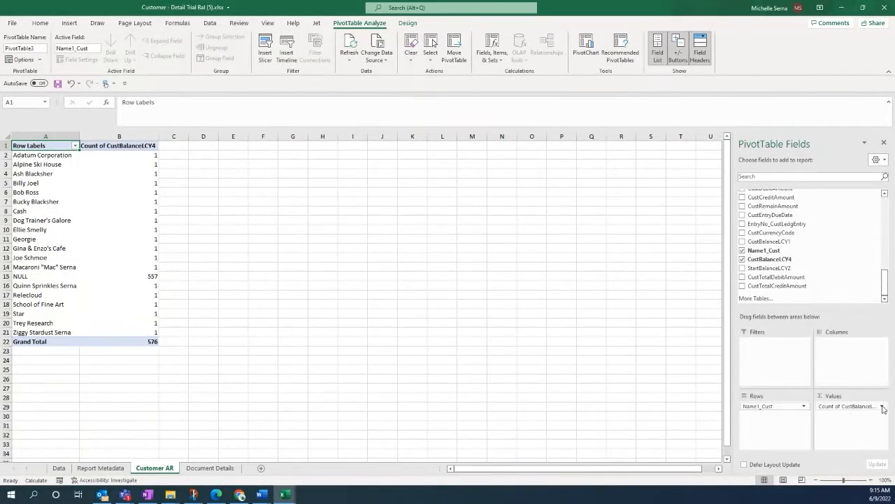
{"action": "left_click", "coordinate": [881, 405]}
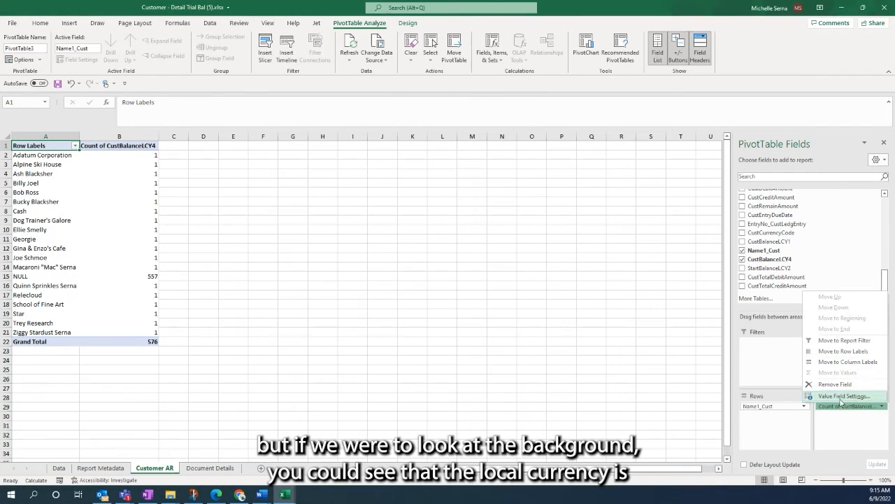
{"action": "left_click", "coordinate": [844, 396]}
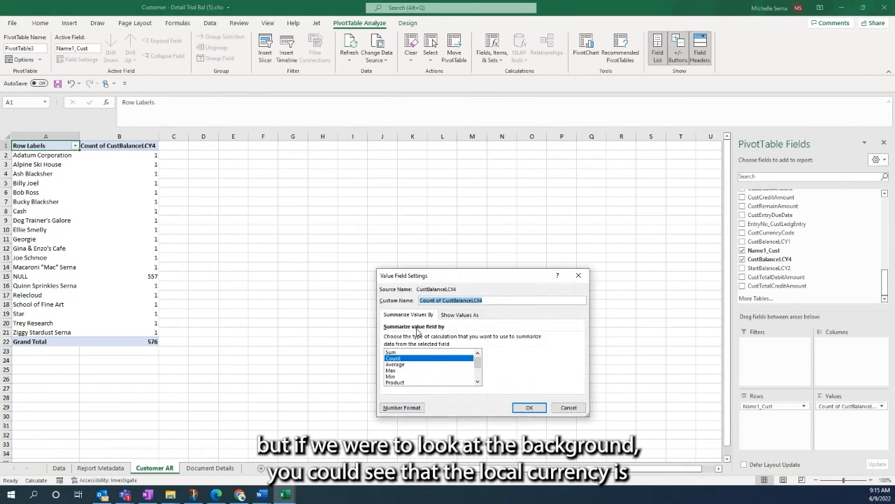
{"action": "left_click", "coordinate": [438, 352]}
{"action": "left_click", "coordinate": [530, 407]}
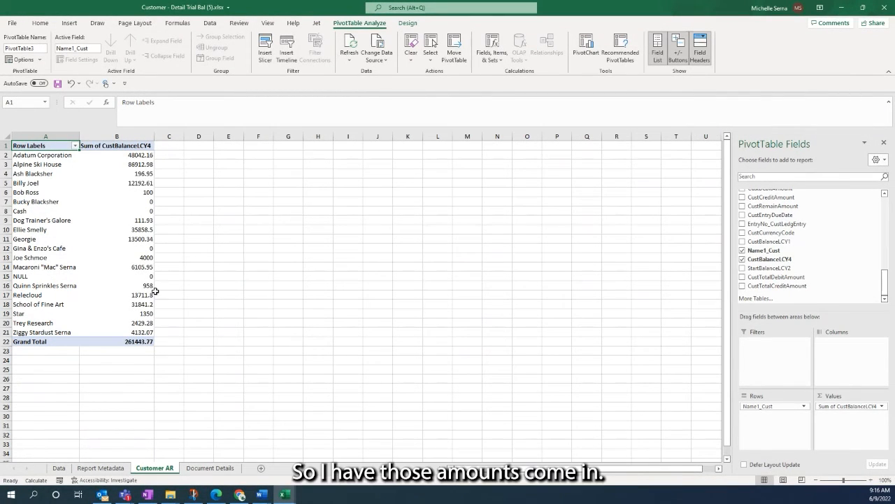
{"action": "left_click", "coordinate": [59, 468]}
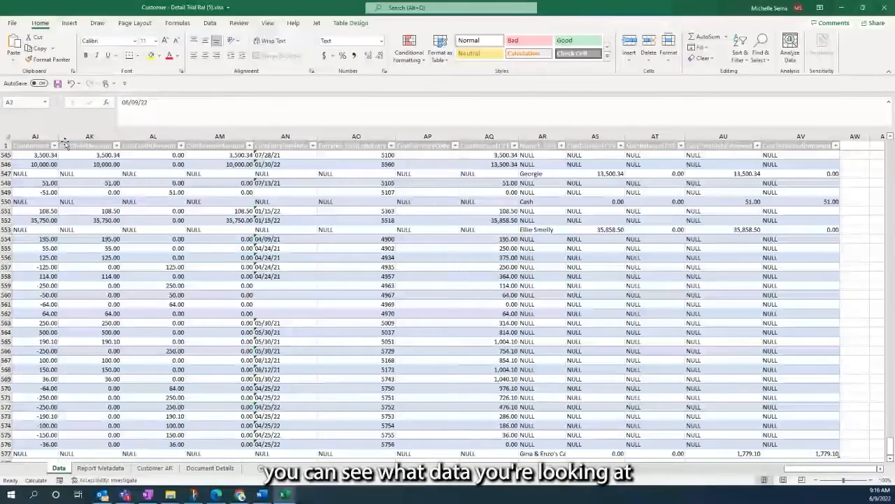
{"action": "left_click", "coordinate": [154, 468]}
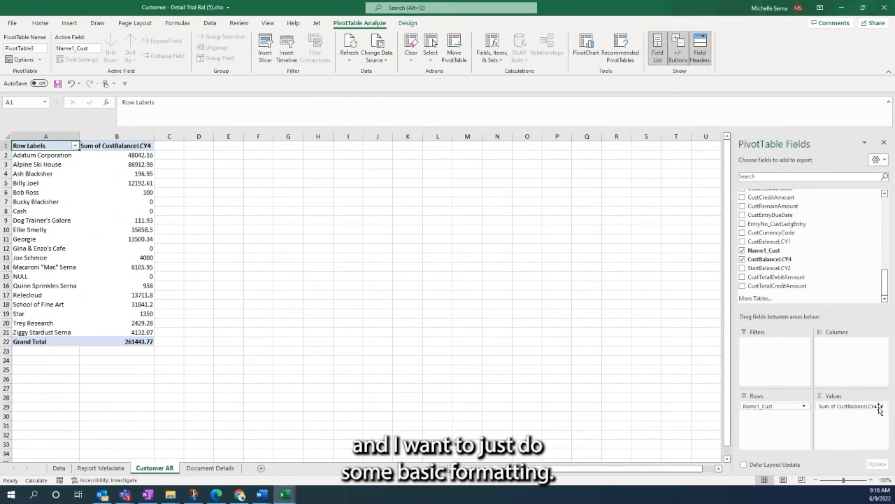
Step: Format the PivotTable's CustBalanceLCY4 values with the Accounting number format, two decimal places and the $ symbol
{"action": "right_click", "coordinate": [143, 156]}
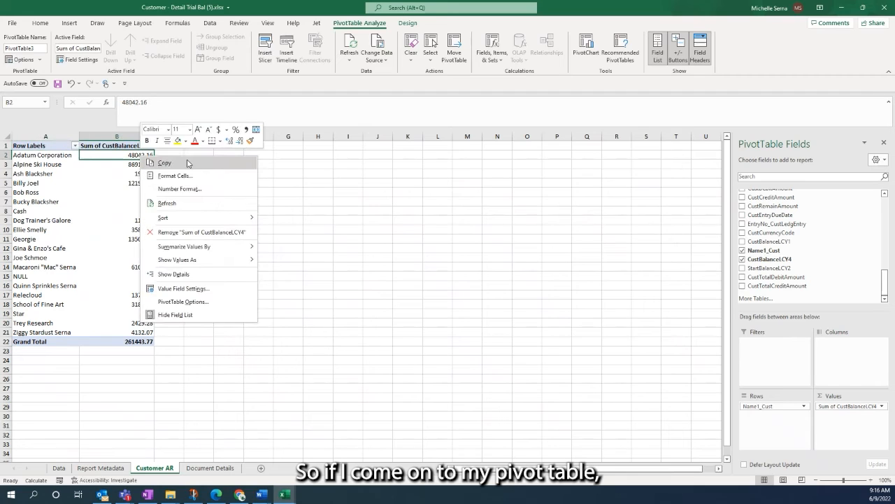
{"action": "left_click", "coordinate": [229, 289]}
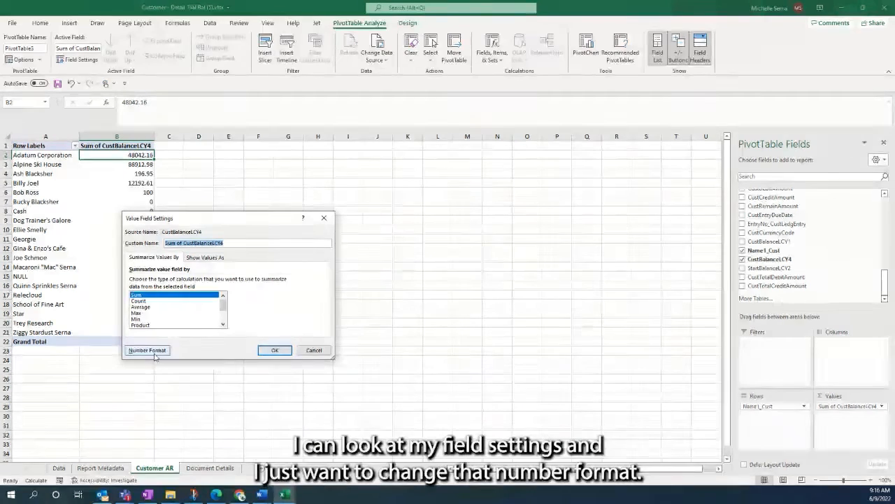
{"action": "left_click", "coordinate": [157, 351]}
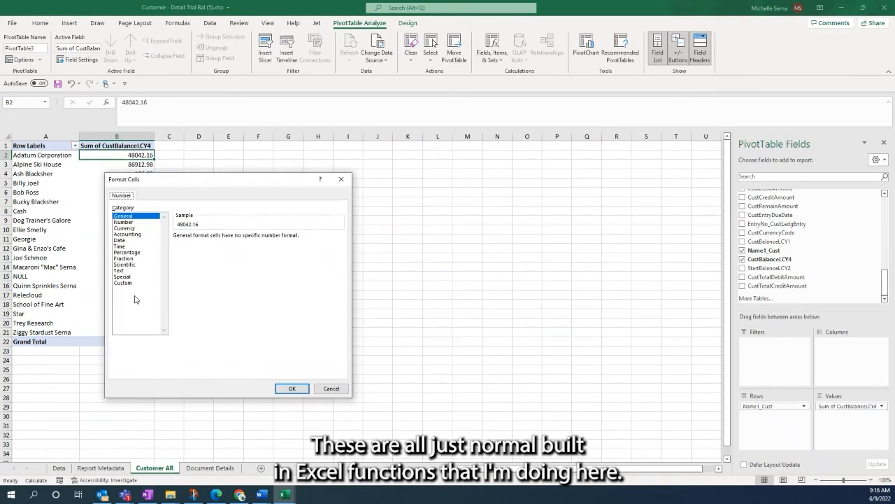
{"action": "left_click", "coordinate": [128, 234]}
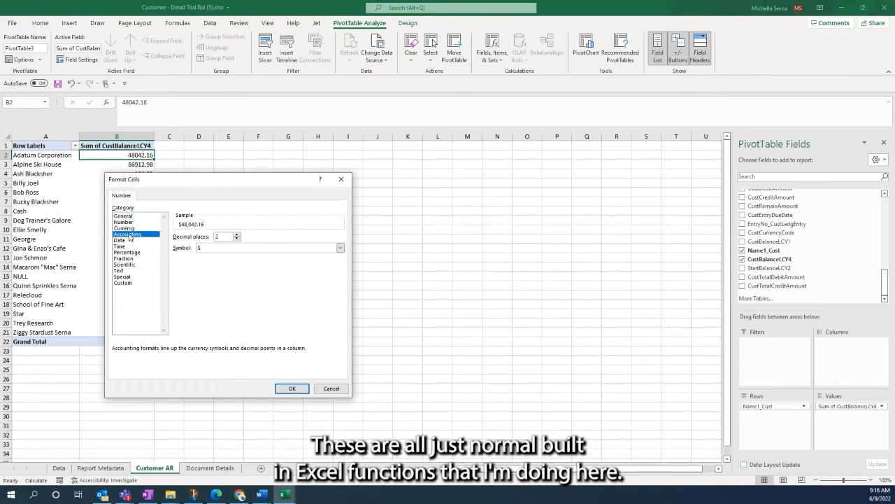
{"action": "left_click", "coordinate": [292, 389]}
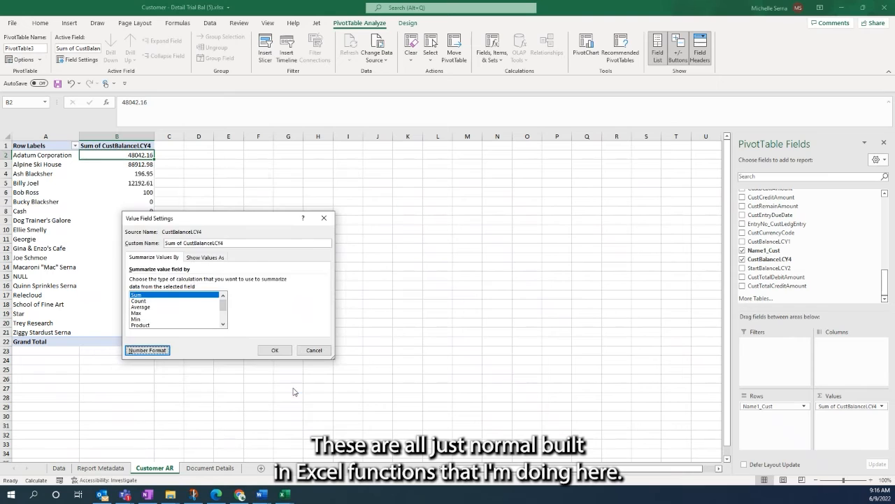
{"action": "left_click", "coordinate": [275, 349]}
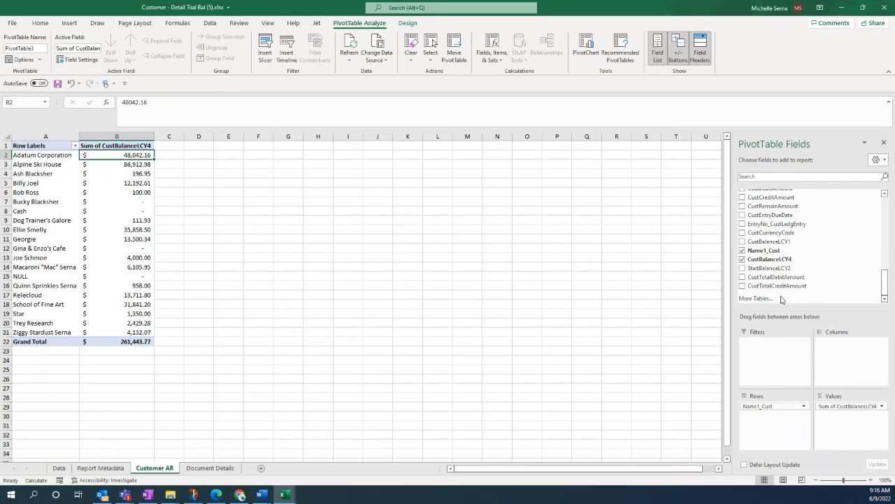
Step: Add CustBalanceLCY4 as a PivotTable report filter and exclude the 0 value from it
{"action": "left_click_drag", "start_coordinate": [768, 264], "coordinate": [776, 370]}
{"action": "left_click", "coordinate": [150, 146]}
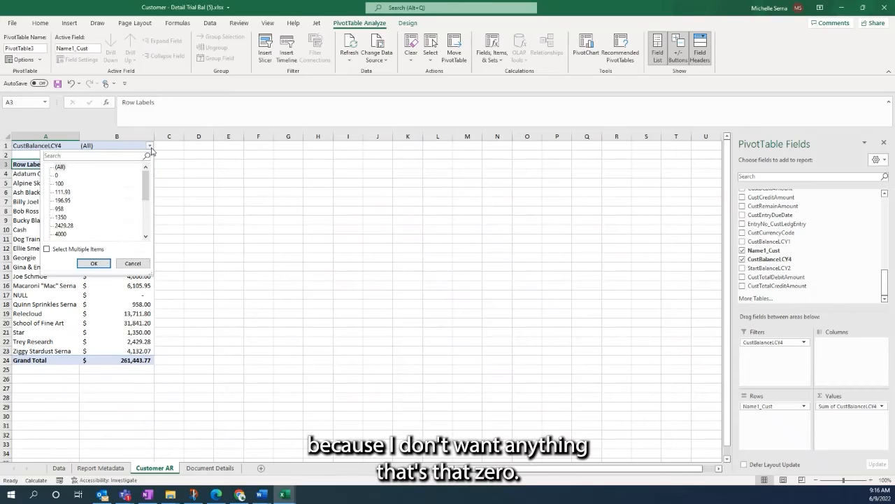
{"action": "left_click", "coordinate": [61, 250]}
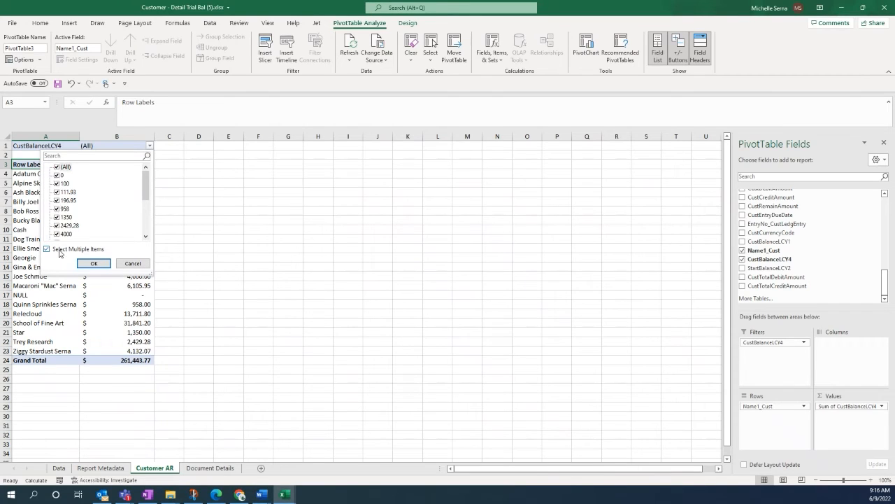
{"action": "left_click", "coordinate": [58, 175]}
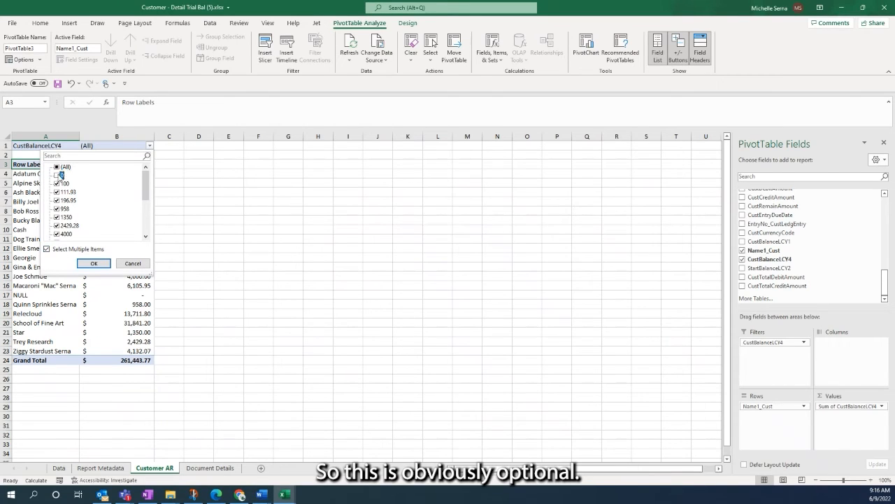
{"action": "left_click", "coordinate": [95, 263]}
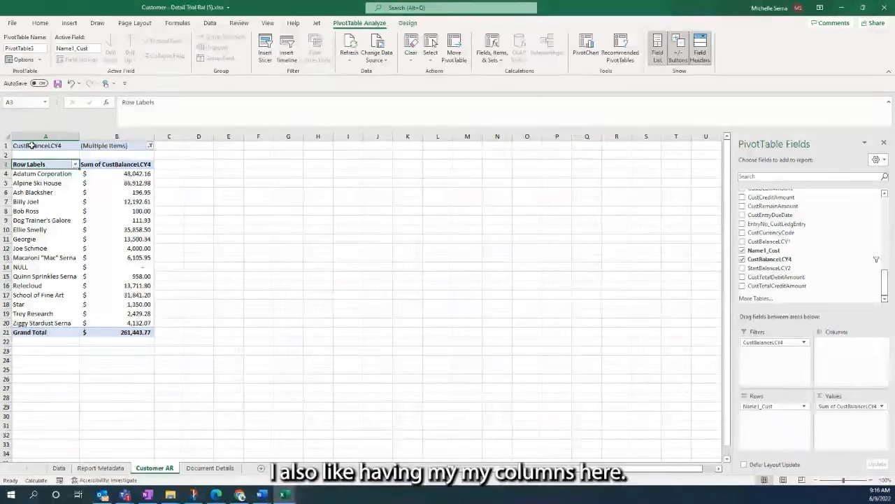
Step: Rename the PivotTable's column headers to Customer Name and Customer Balance
{"action": "left_click", "coordinate": [127, 164]}
{"action": "left_click", "coordinate": [40, 165]}
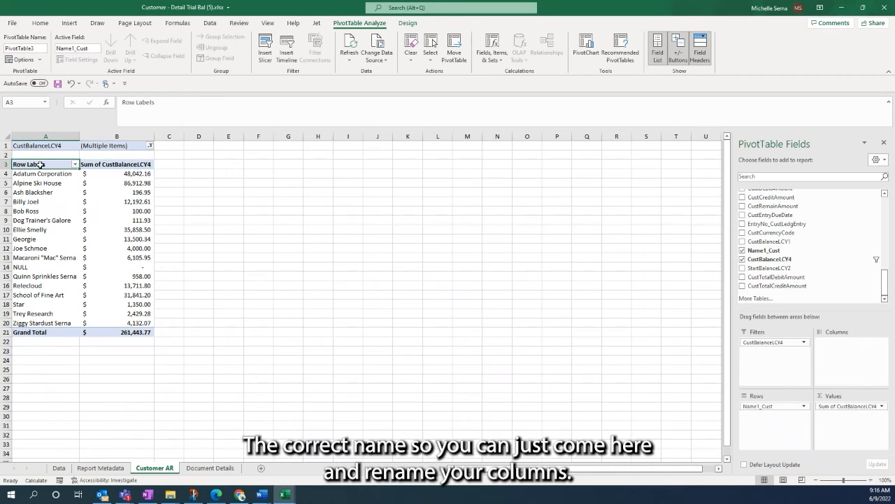
{"action": "type", "text": "Cust"}
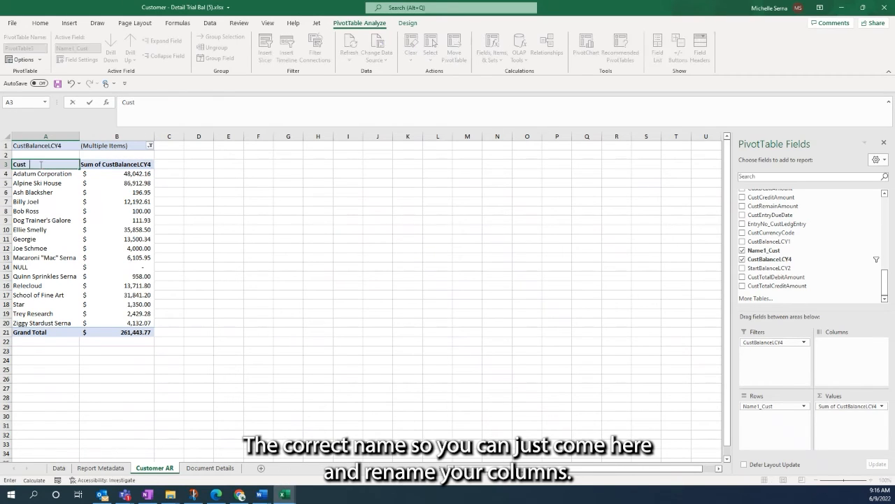
{"action": "type", "text": "omer Name"}
{"action": "key", "text": "Tab"}
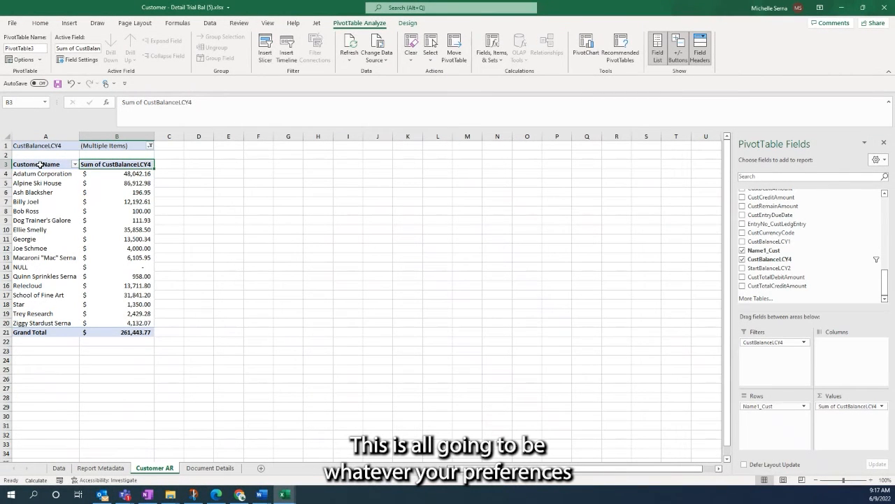
{"action": "type", "text": "Customer"}
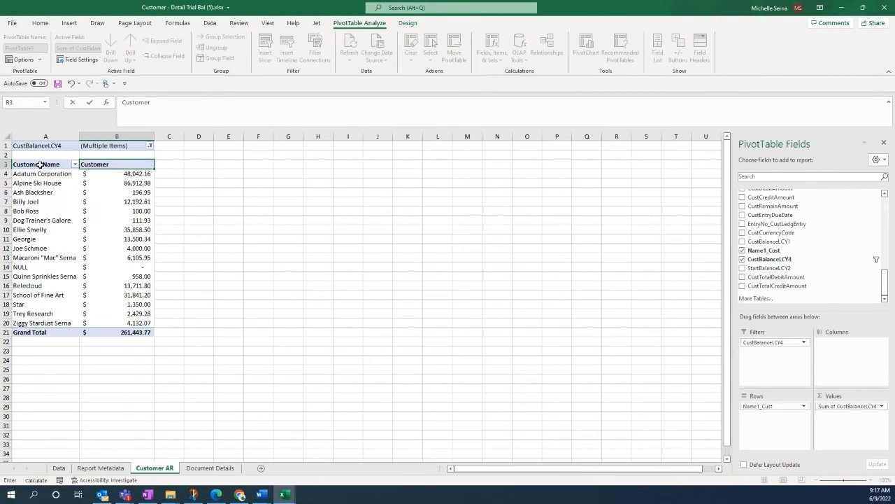
{"action": "type", "text": " B"}
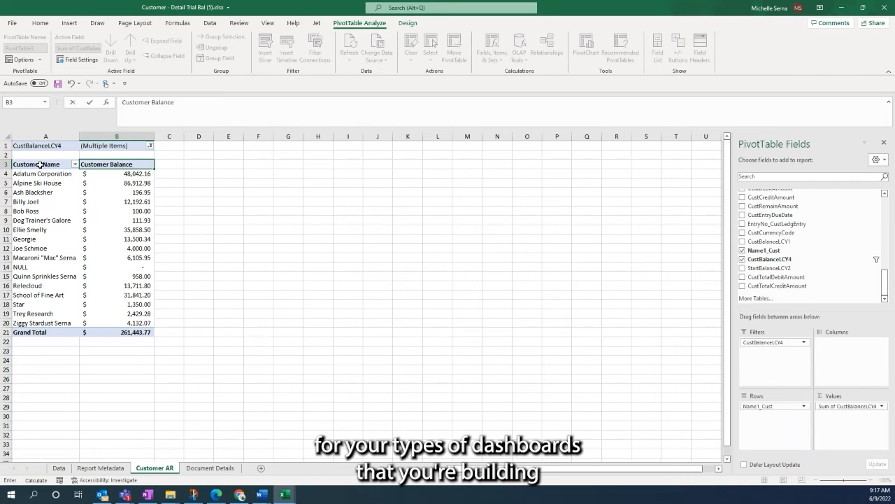
{"action": "type", "text": "alance"}
{"action": "key", "text": "Tab"}
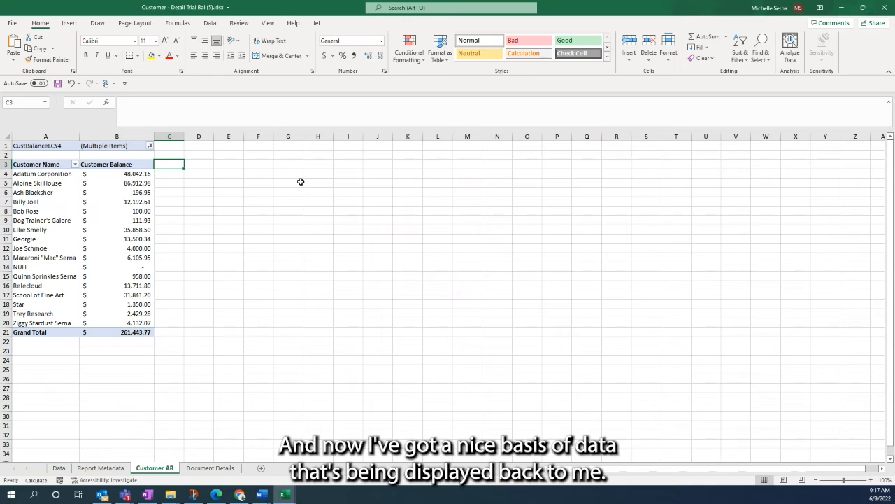
Step: Review the PivotTable's source table on the Data sheet, and return to the Customer AR sheet
{"action": "left_click", "coordinate": [118, 189]}
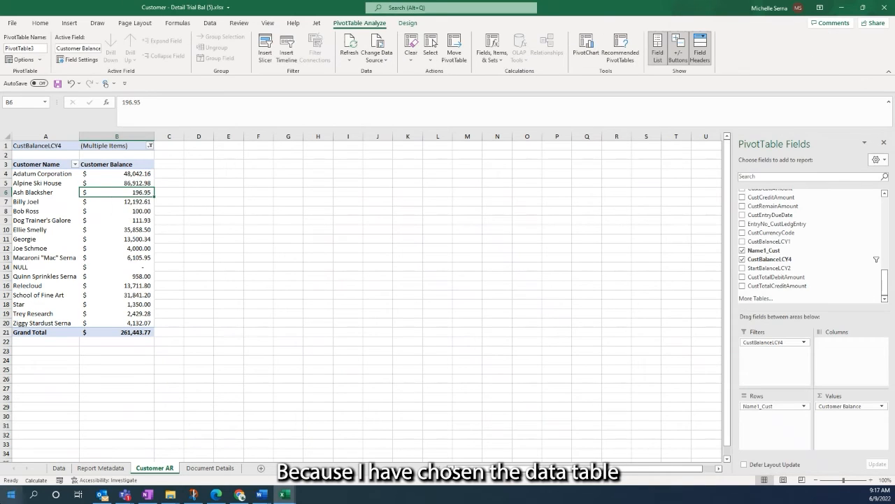
{"action": "left_click", "coordinate": [59, 469]}
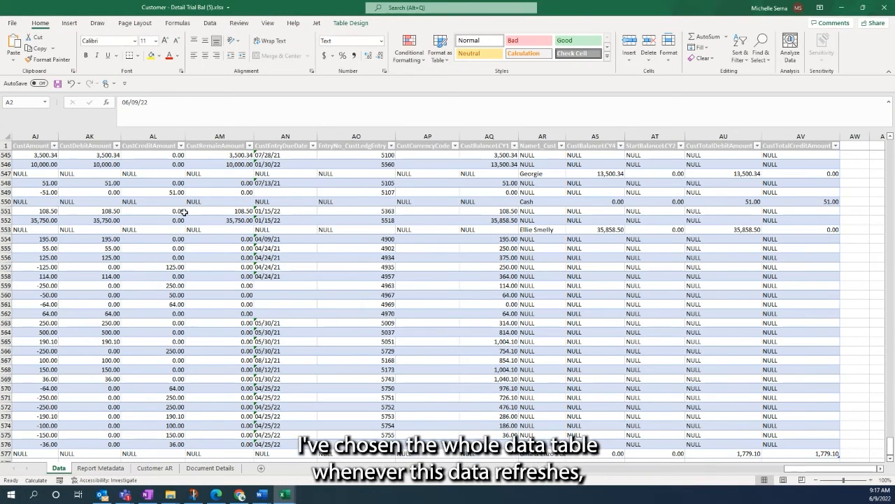
{"action": "left_click", "coordinate": [155, 468]}
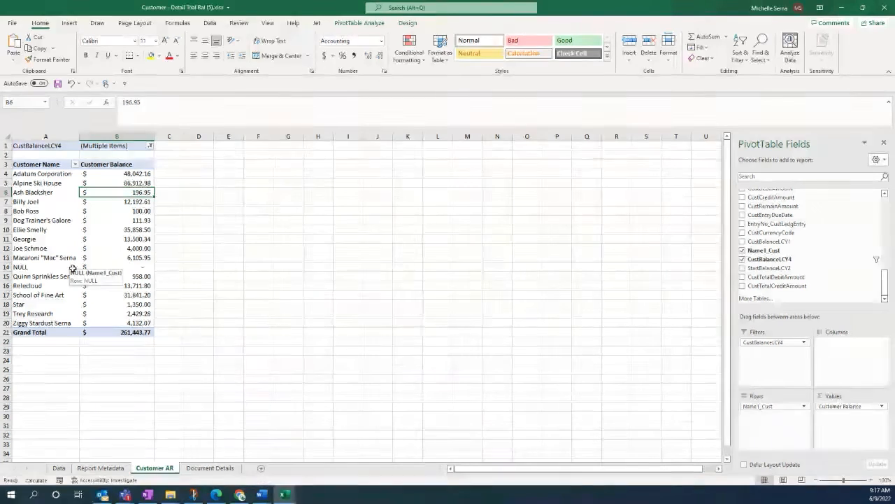
Step: Insert a slicer for the DocType_CustLedgEntry field and place it beside the Customer AR PivotTable
{"action": "left_click", "coordinate": [51, 167]}
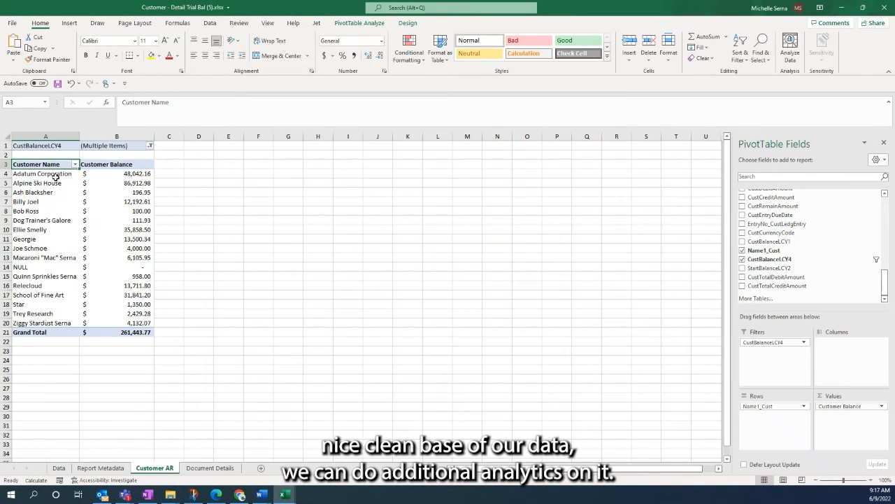
{"action": "left_click", "coordinate": [359, 23]}
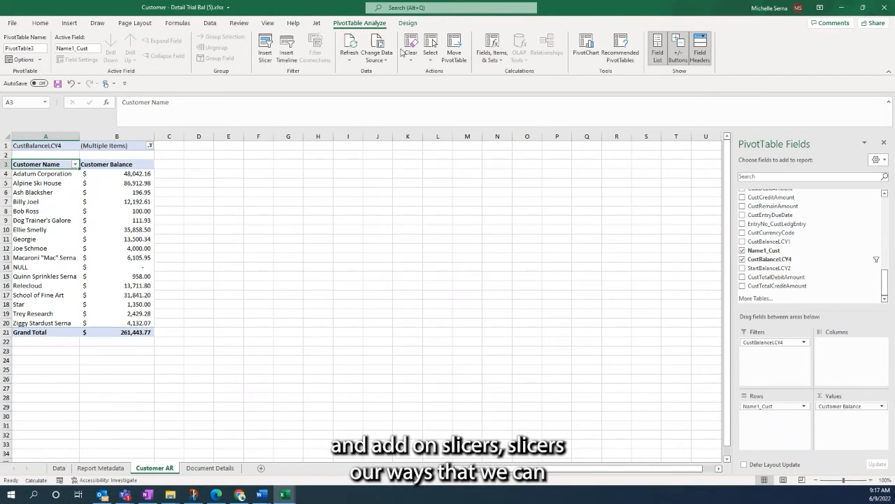
{"action": "left_click", "coordinate": [265, 43]}
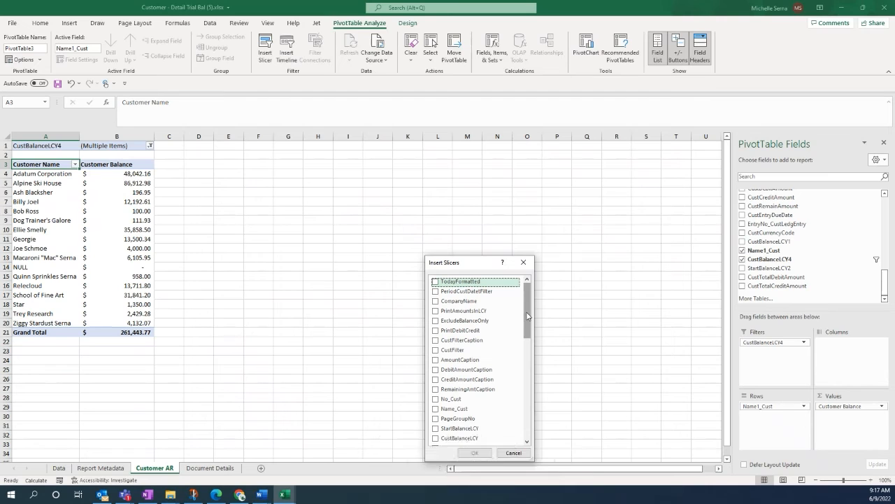
{"action": "left_click_drag", "start_coordinate": [527, 315], "coordinate": [533, 411]}
{"action": "left_click", "coordinate": [435, 296]}
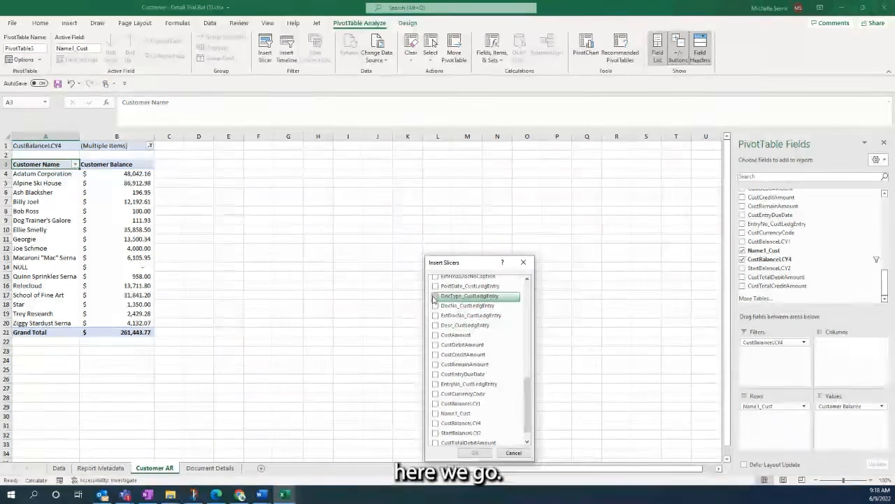
{"action": "left_click", "coordinate": [474, 453]}
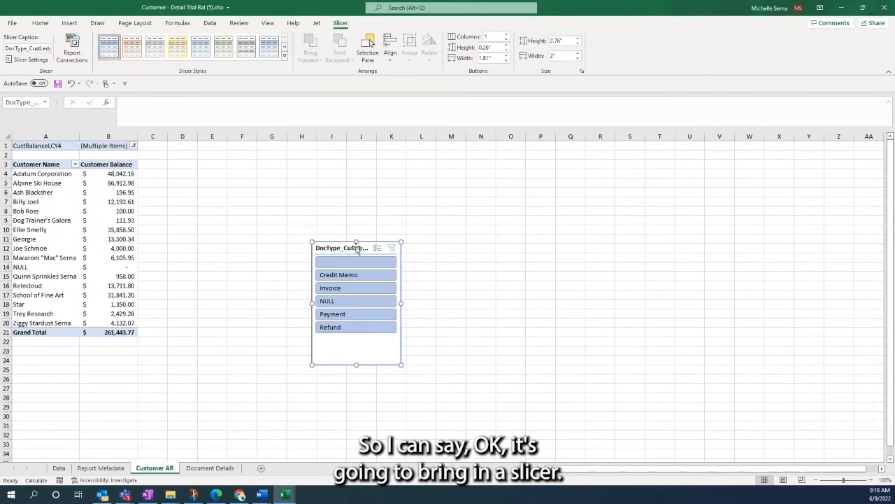
{"action": "left_click_drag", "start_coordinate": [348, 248], "coordinate": [225, 165]}
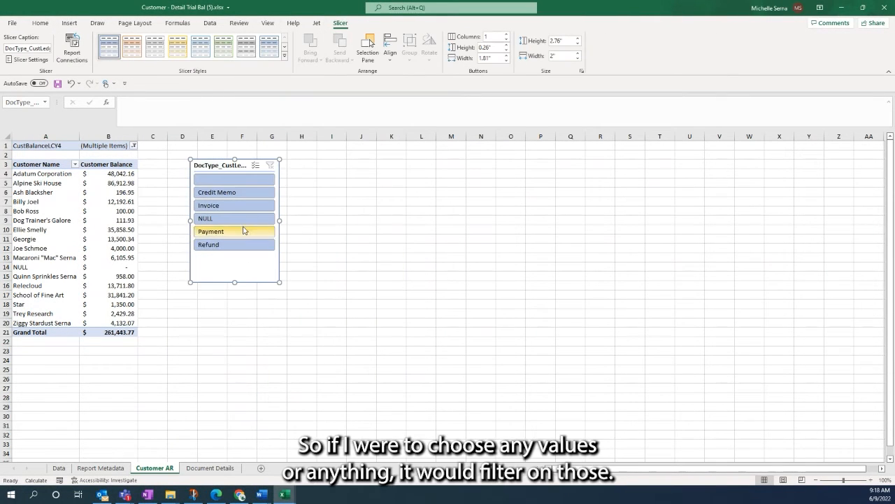
Step: Filter the PivotTable to the NULL document type with the slicer, and move the slicer up close to the table
{"action": "left_click", "coordinate": [238, 219]}
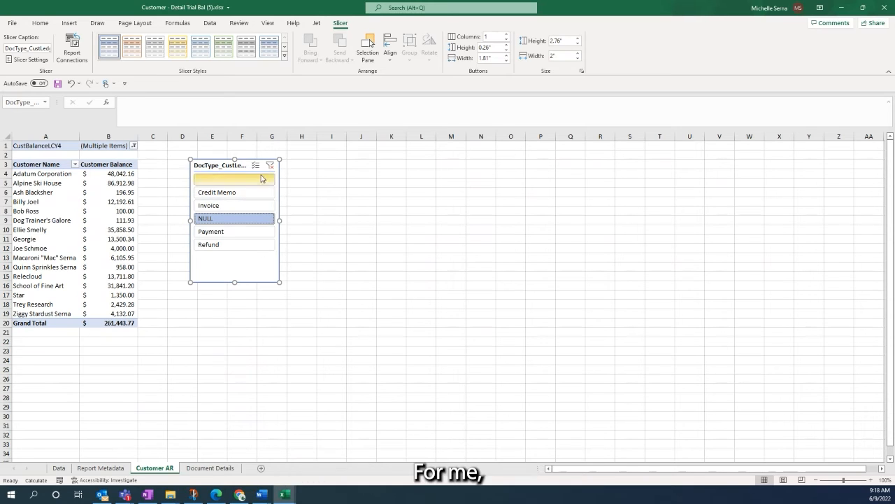
{"action": "left_click_drag", "start_coordinate": [223, 165], "coordinate": [181, 152]}
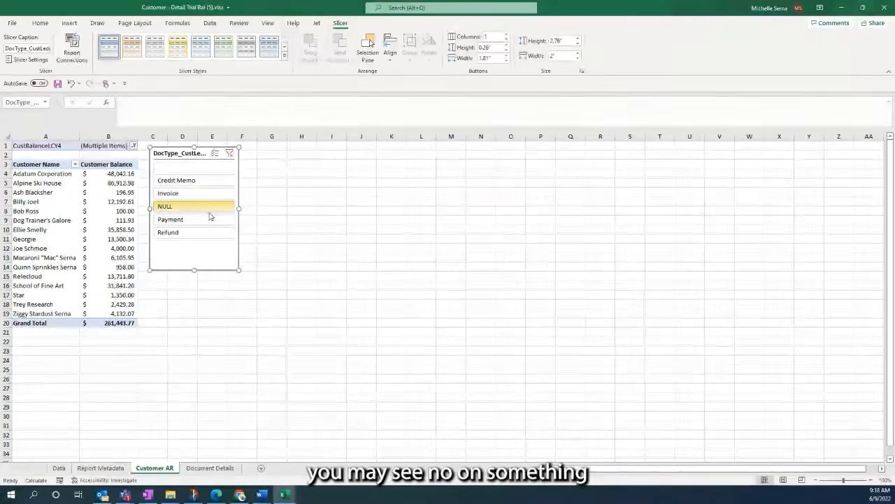
{"action": "left_click", "coordinate": [188, 207]}
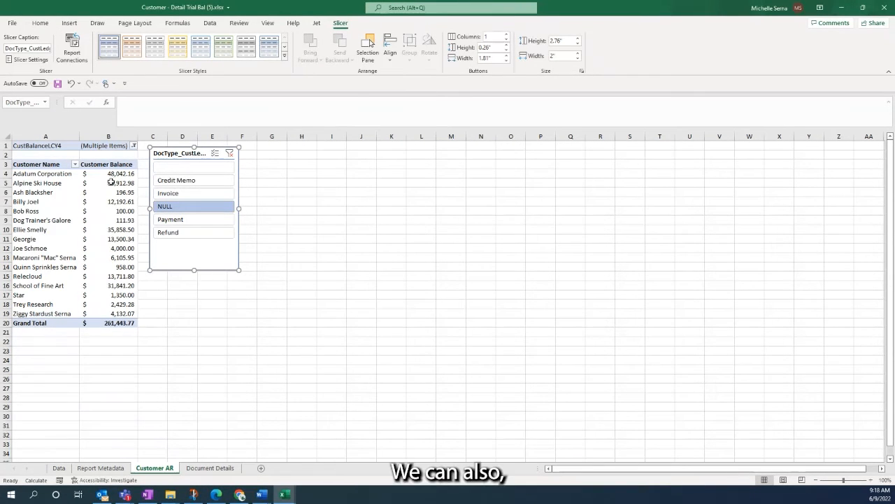
Step: Select the Customer AR PivotTable, view its source data on the Data sheet, and return to the Customer AR sheet
{"action": "left_click", "coordinate": [57, 183]}
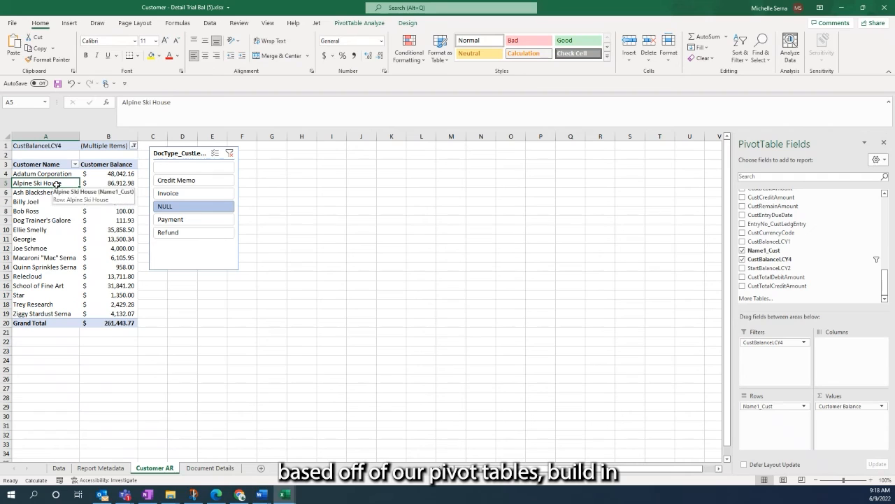
{"action": "left_click", "coordinate": [361, 24]}
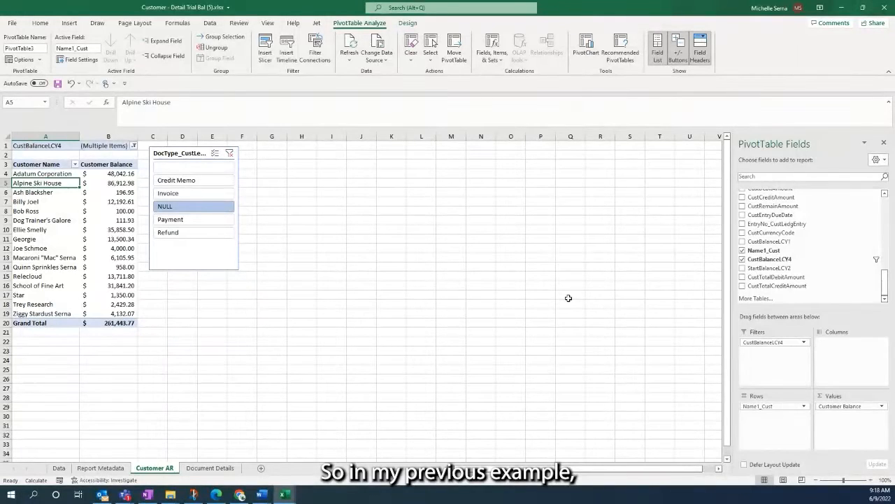
{"action": "left_click", "coordinate": [60, 468]}
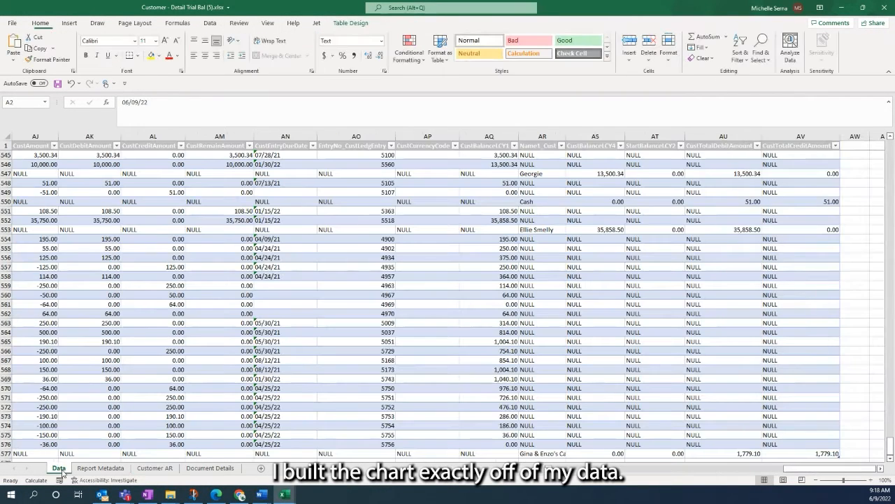
{"action": "left_click", "coordinate": [154, 467]}
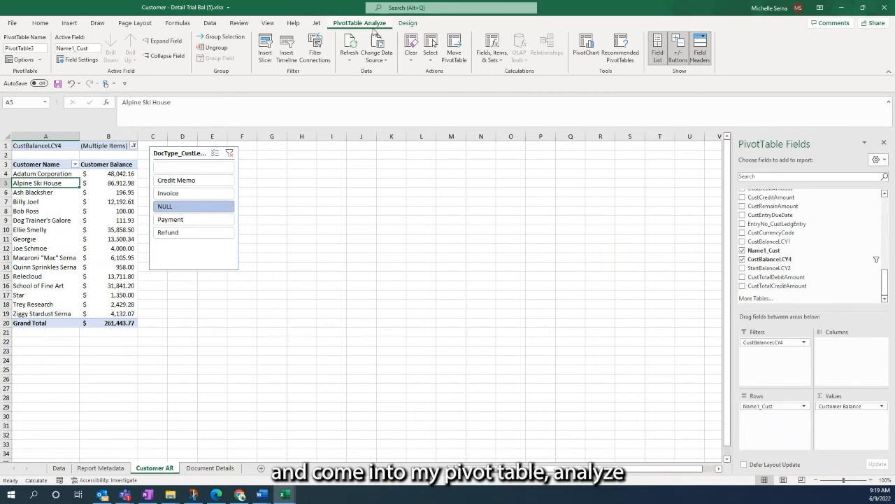
Step: Insert a 3-D Stacked Bar PivotChart based on the Customer AR PivotTable and move it up beside the slicer
{"action": "left_click", "coordinate": [588, 48]}
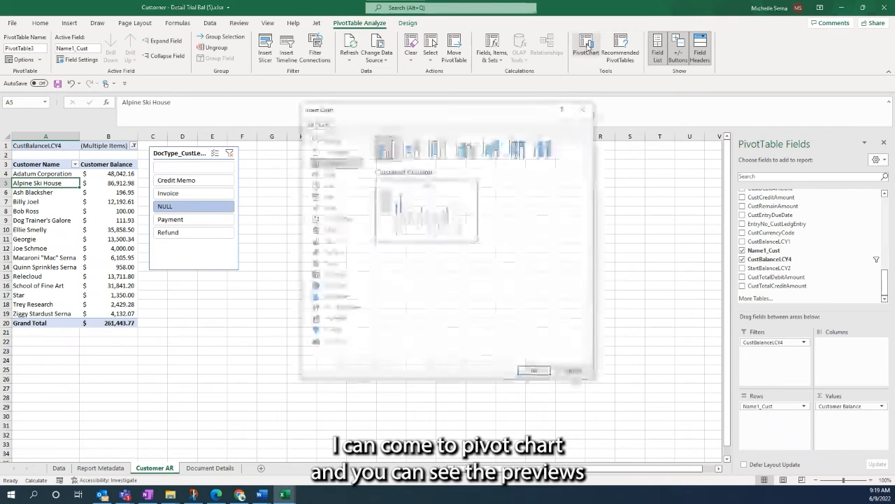
{"action": "left_click", "coordinate": [328, 173]}
{"action": "left_click", "coordinate": [328, 185]}
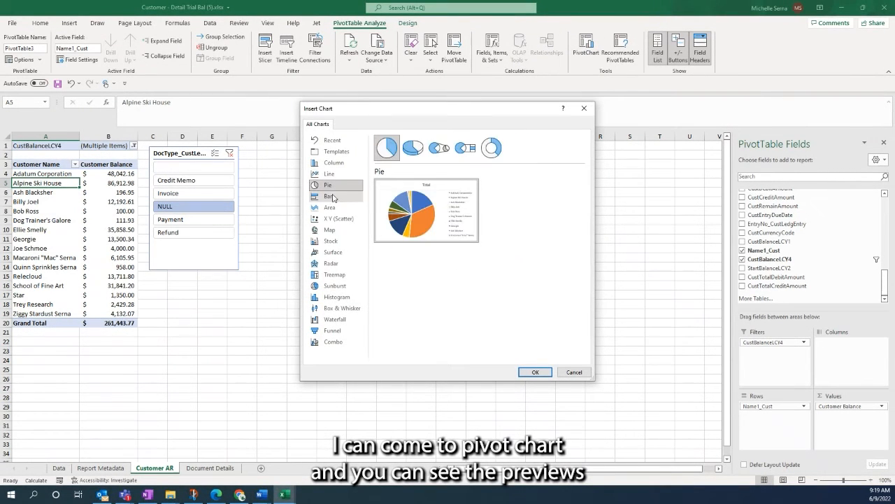
{"action": "left_click", "coordinate": [332, 196]}
{"action": "left_click", "coordinate": [333, 208]}
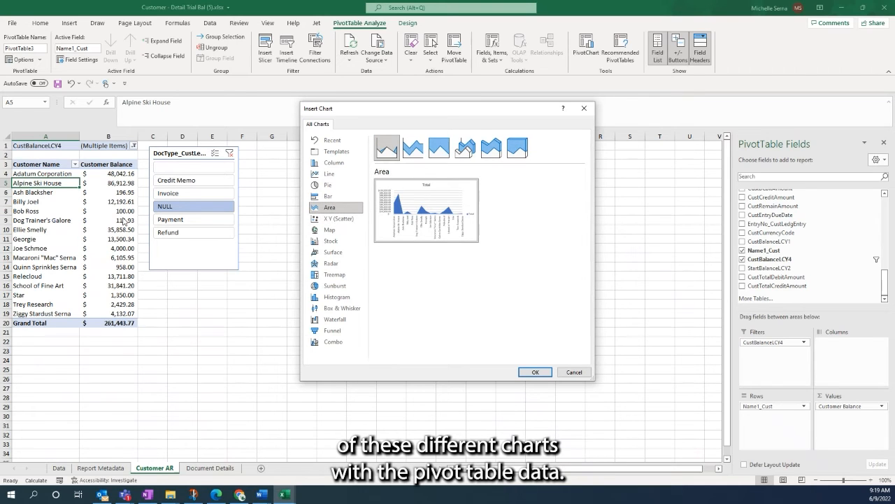
{"action": "left_click", "coordinate": [342, 199]}
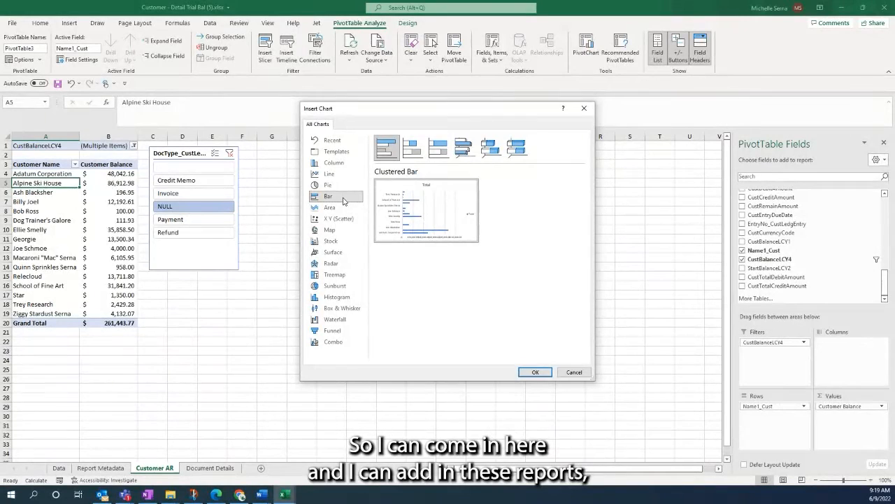
{"action": "left_click", "coordinate": [463, 147]}
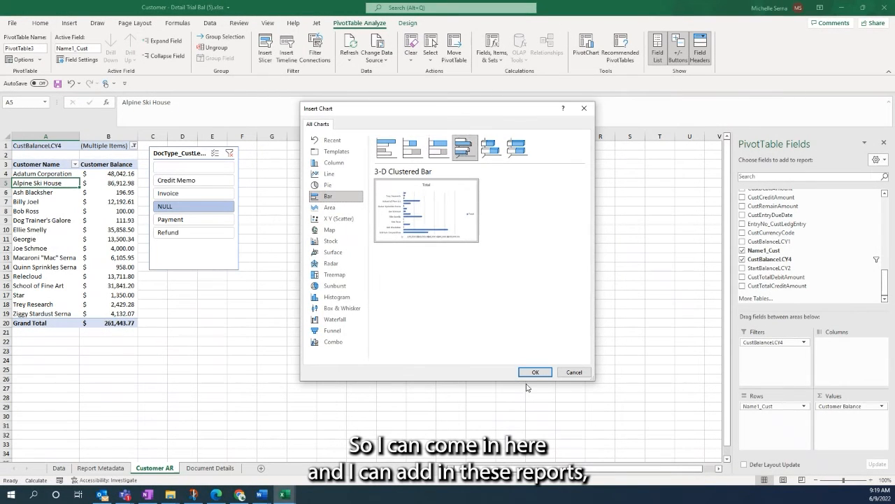
{"action": "left_click", "coordinate": [491, 146]}
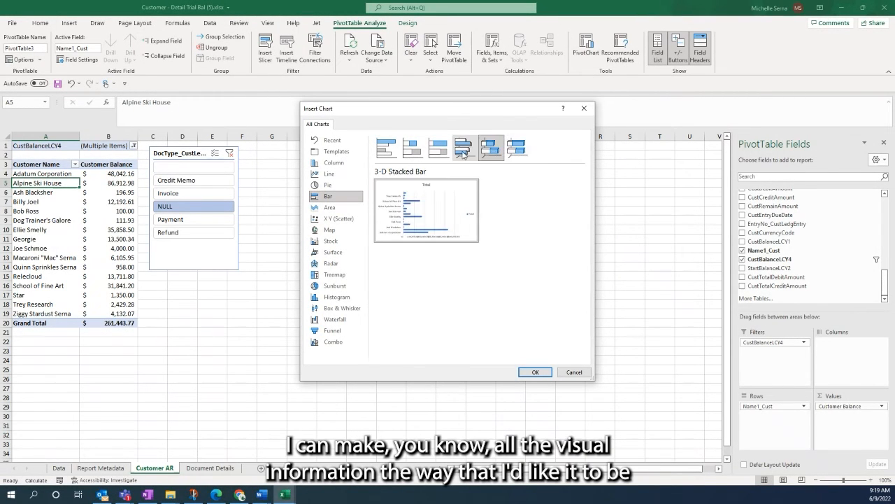
{"action": "left_click", "coordinate": [535, 372]}
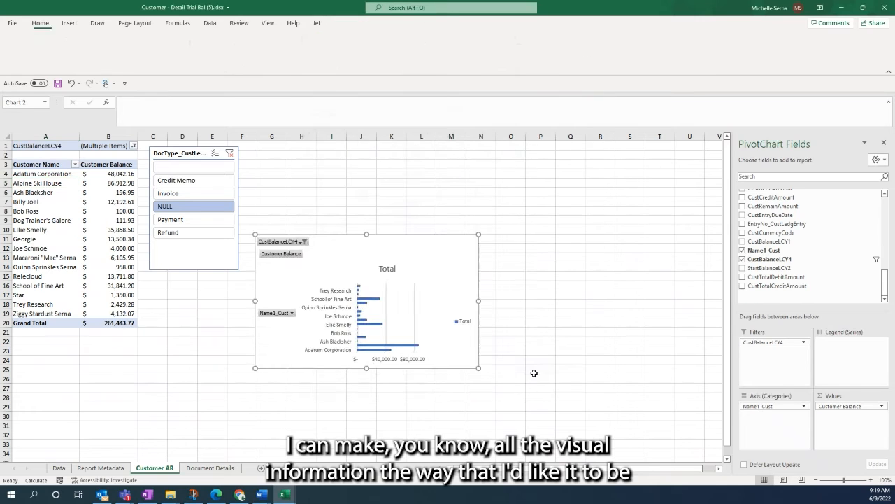
{"action": "left_click_drag", "start_coordinate": [423, 244], "coordinate": [420, 163]}
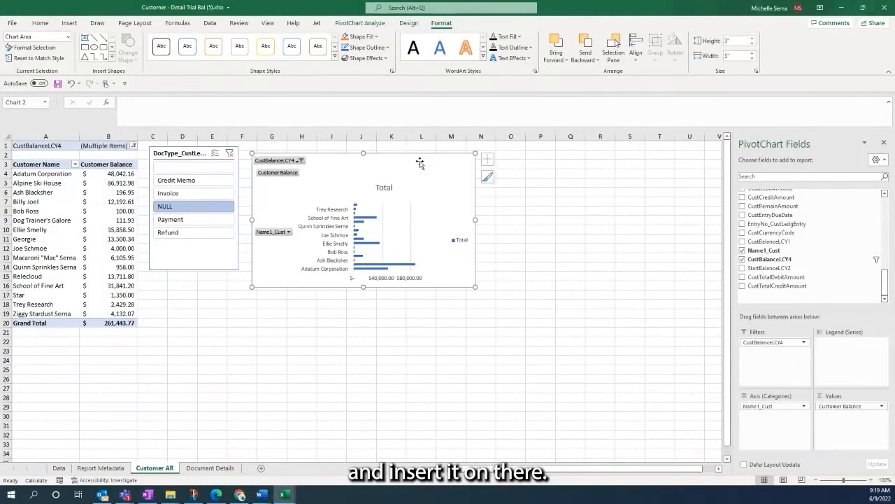
Step: Clear the slicer's filter, reapply the NULL document type, and move the PivotChart closer to the slicer
{"action": "left_click", "coordinate": [230, 154]}
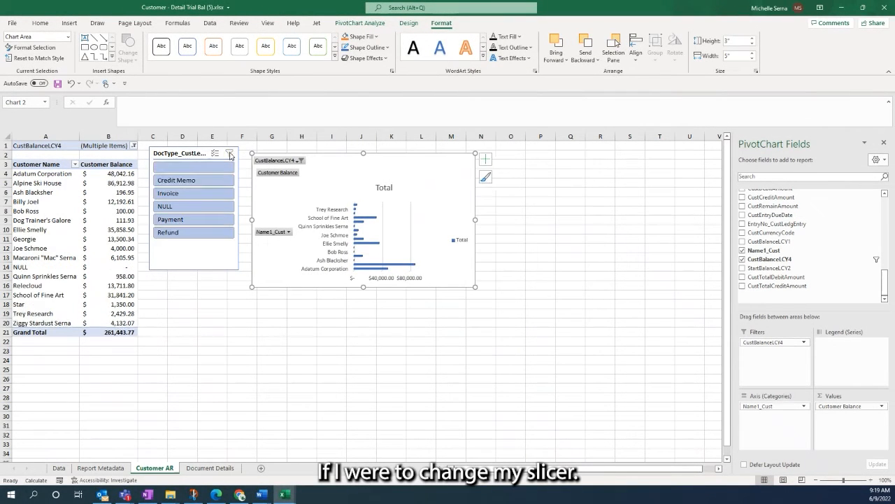
{"action": "left_click", "coordinate": [197, 205]}
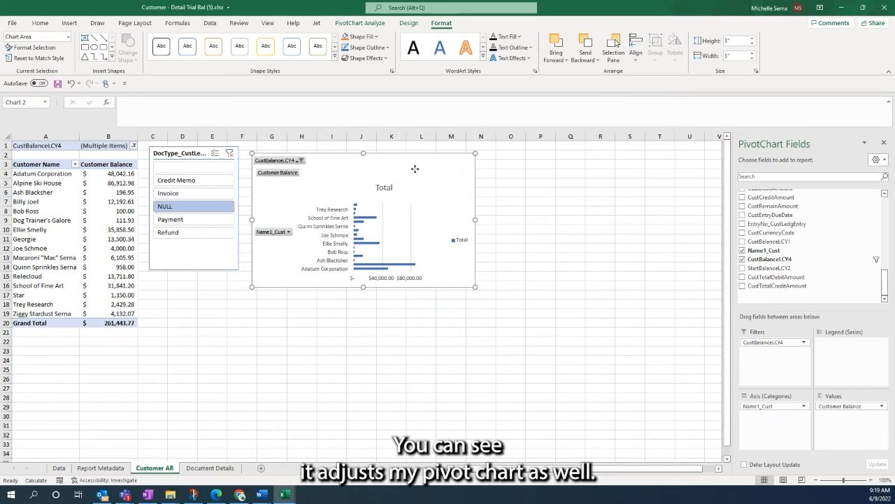
{"action": "left_click_drag", "start_coordinate": [416, 168], "coordinate": [408, 162]}
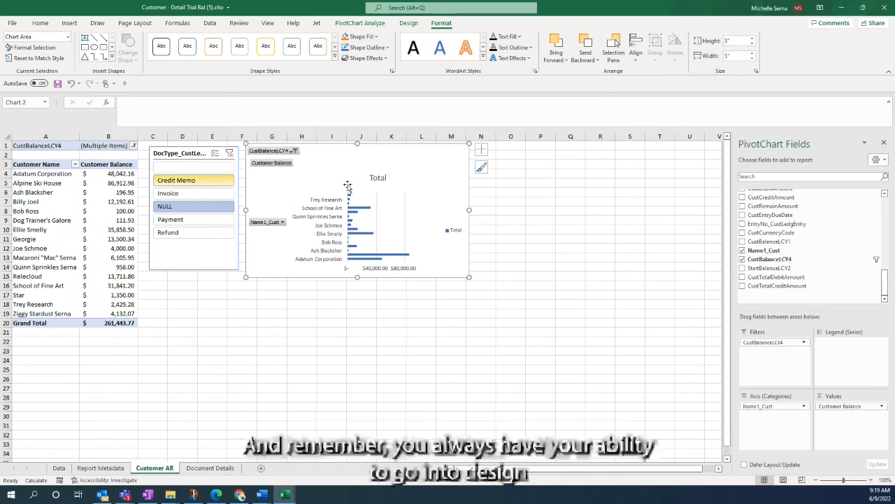
Step: Preview a chart style with data labels on the bar PivotChart, and apply the dark-background style
{"action": "left_click", "coordinate": [409, 23]}
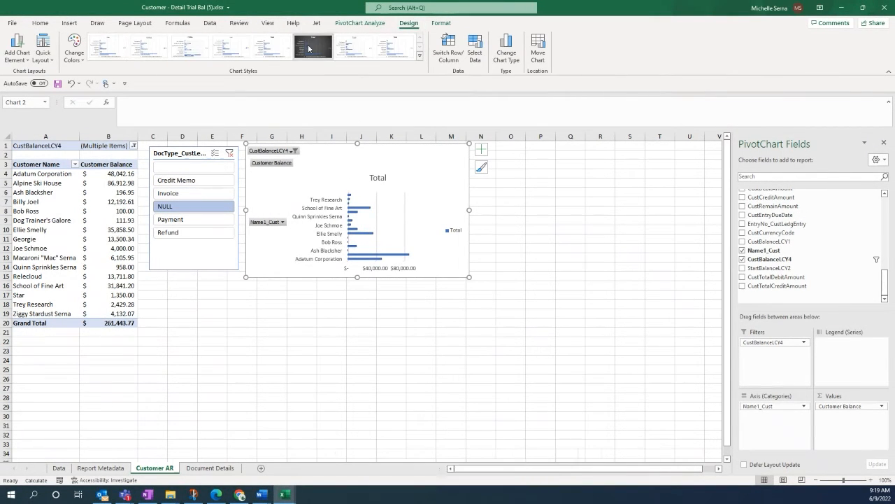
{"action": "left_click", "coordinate": [396, 47]}
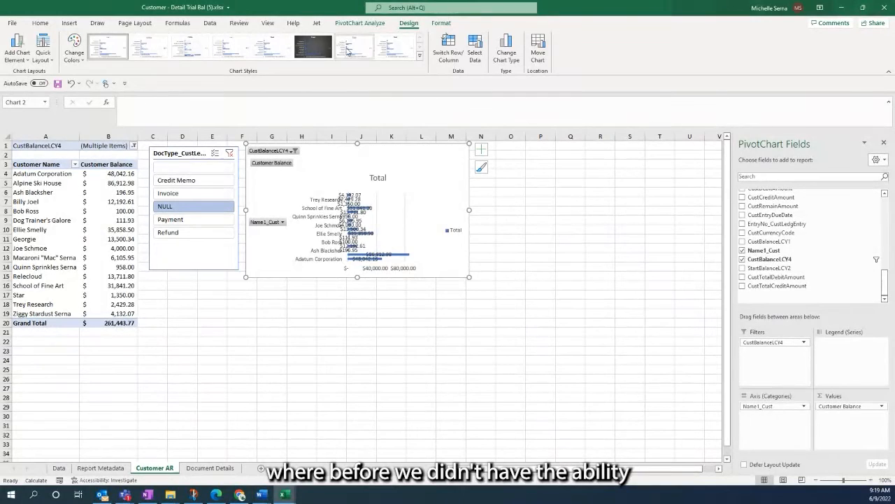
{"action": "left_click", "coordinate": [408, 54]}
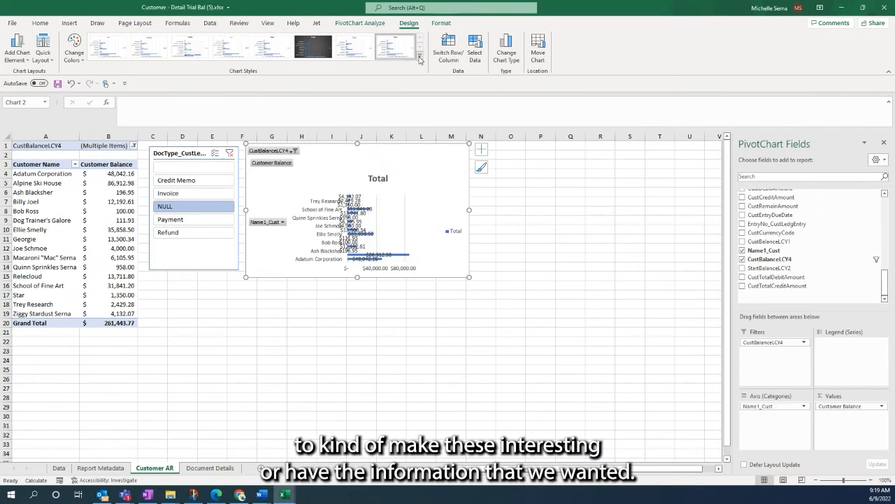
{"action": "left_click", "coordinate": [308, 55]}
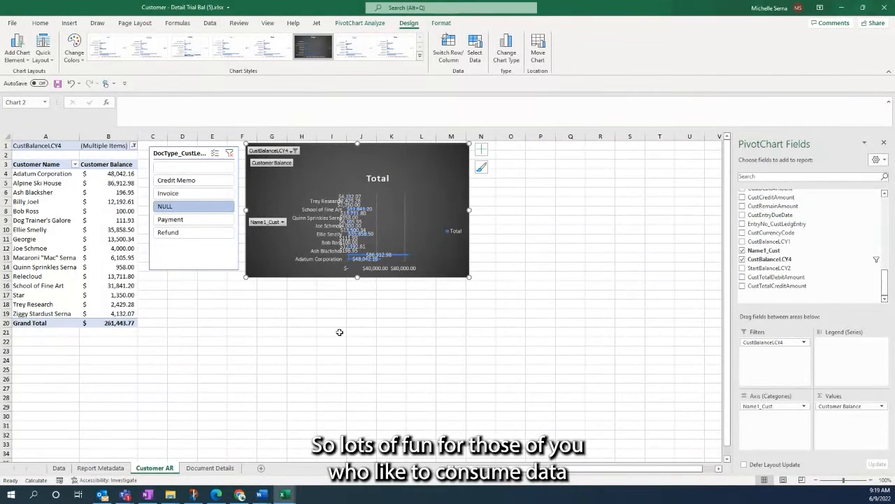
{"action": "left_click", "coordinate": [273, 313]}
Step: Insert a Doughnut PivotChart based on the Customer AR PivotTable and place it below the slicer and the bar chart
{"action": "left_click", "coordinate": [98, 229]}
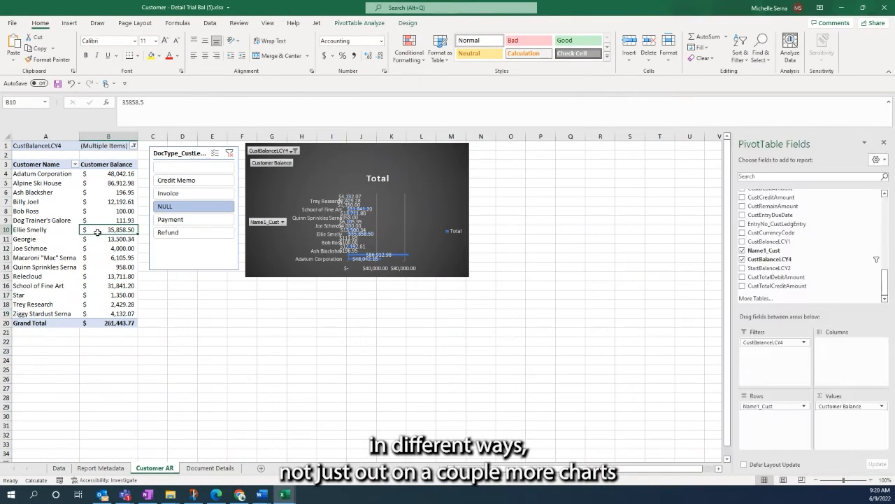
{"action": "left_click", "coordinate": [359, 22]}
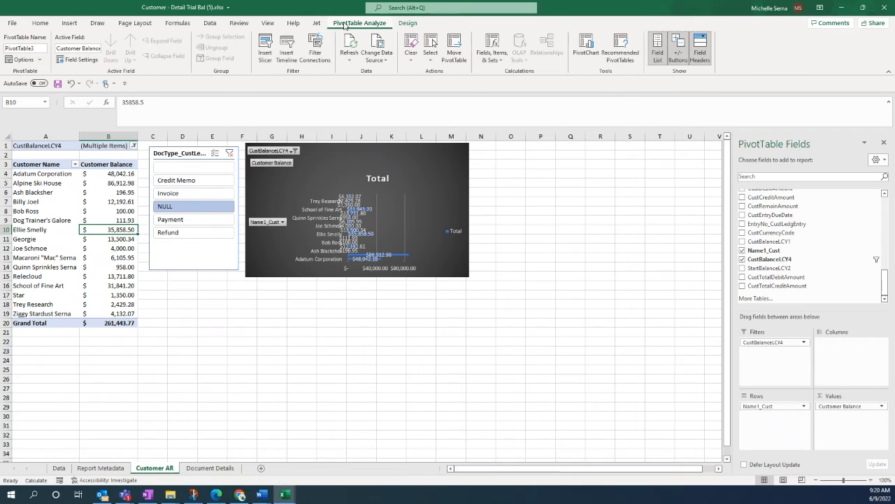
{"action": "left_click", "coordinate": [590, 53]}
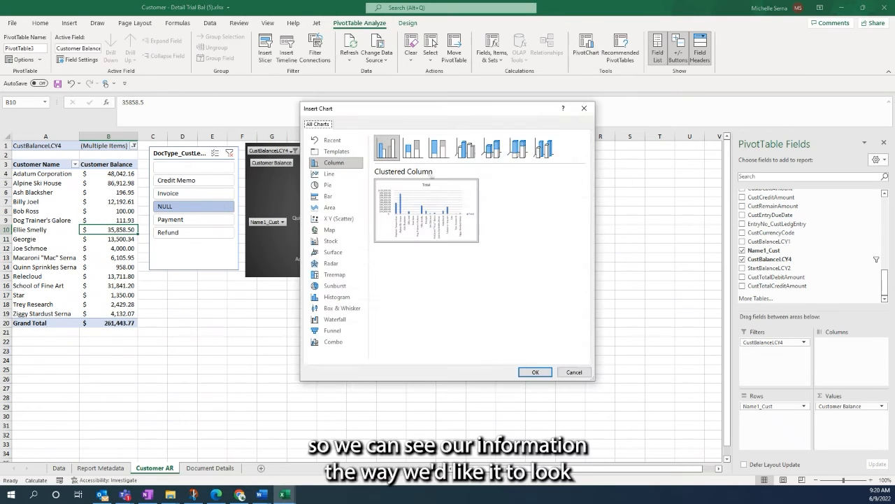
{"action": "left_click", "coordinate": [328, 185]}
{"action": "mouse_move", "coordinate": [448, 208]}
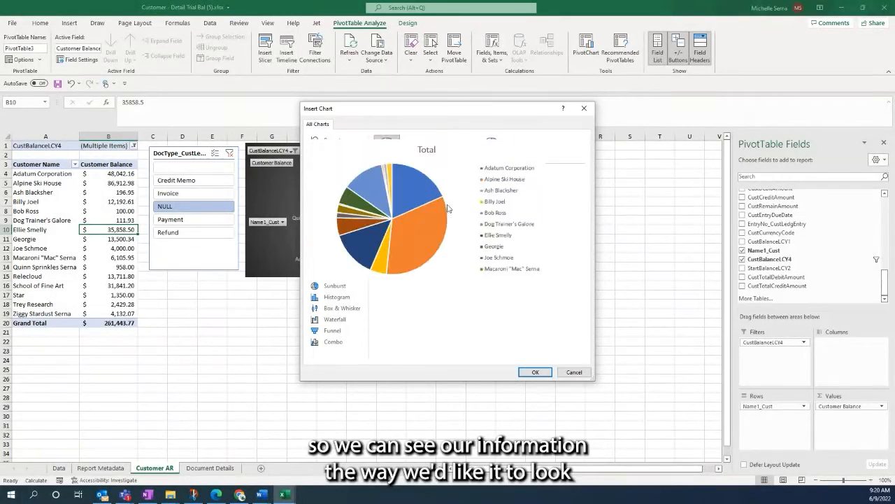
{"action": "left_click", "coordinate": [465, 147]}
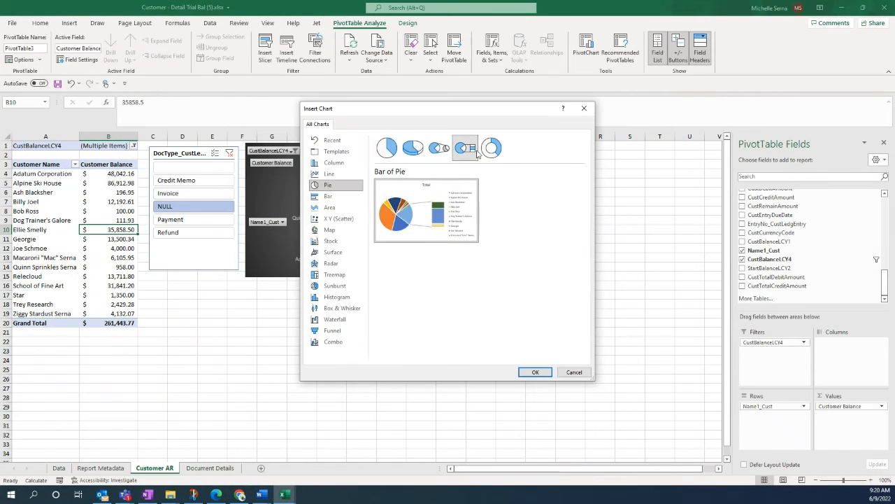
{"action": "left_click", "coordinate": [491, 148]}
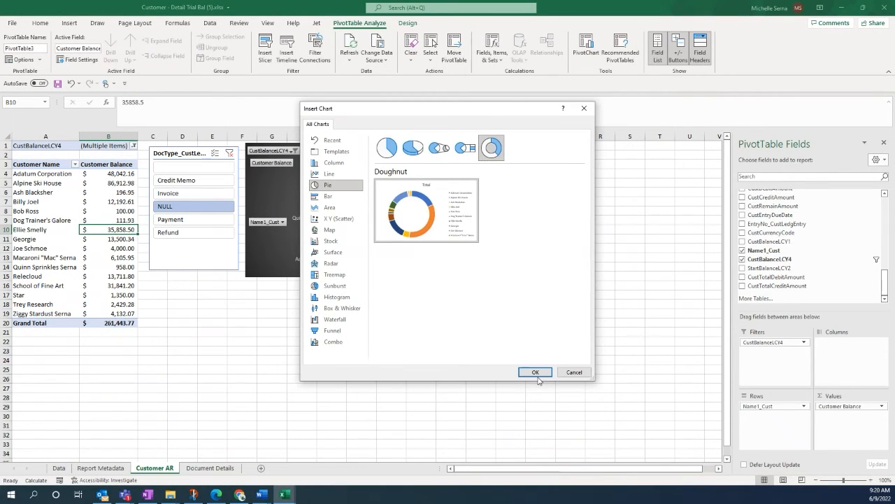
{"action": "left_click", "coordinate": [535, 372]}
{"action": "left_click_drag", "start_coordinate": [398, 270], "coordinate": [293, 301]}
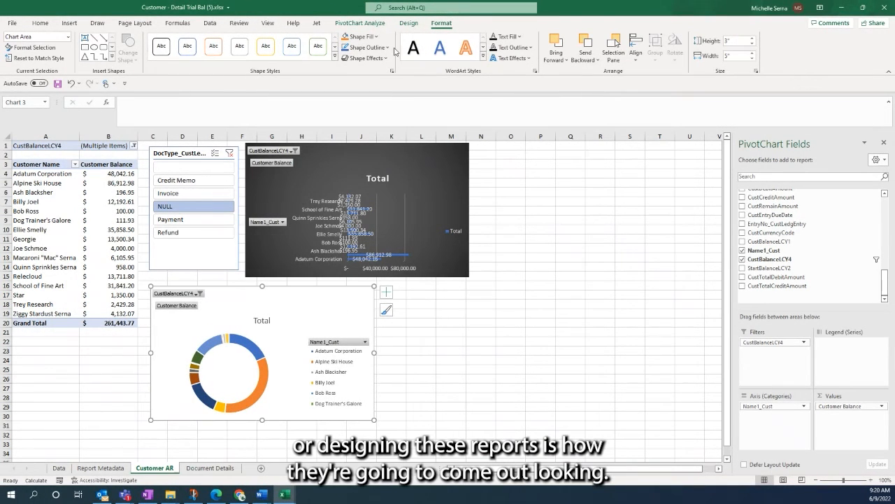
Step: Apply the dark-background chart style to the doughnut PivotChart
{"action": "left_click", "coordinate": [409, 23]}
{"action": "left_click", "coordinate": [354, 47]}
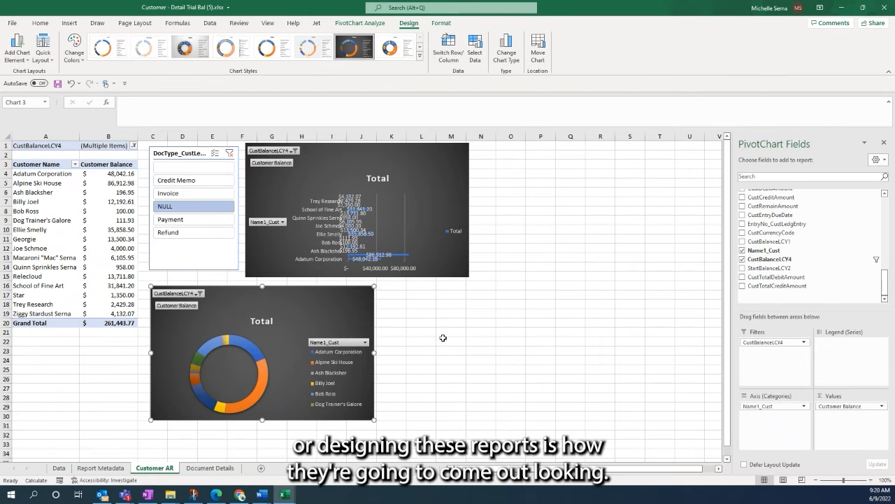
{"action": "left_click", "coordinate": [443, 338]}
Step: Delete the Total chart titles from the bar and doughnut PivotCharts
{"action": "left_click", "coordinate": [384, 175]}
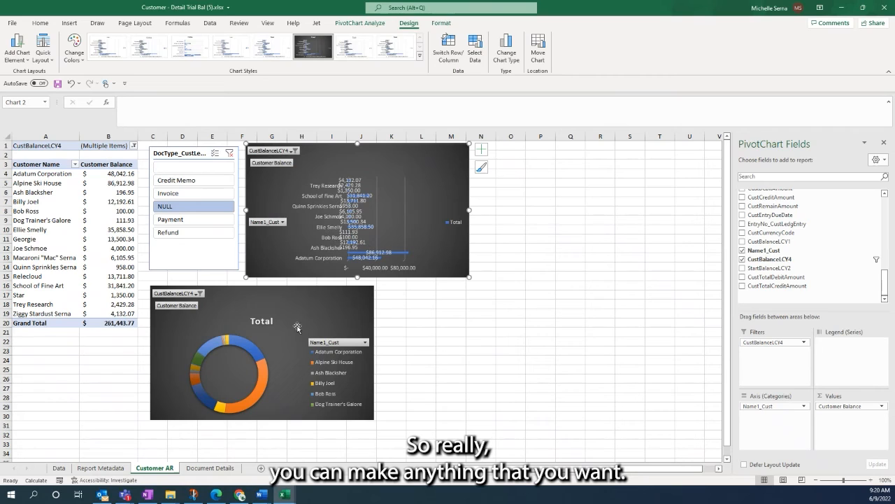
{"action": "left_click", "coordinate": [253, 320]}
{"action": "key", "text": "Delete"}
{"action": "left_click", "coordinate": [439, 345]}
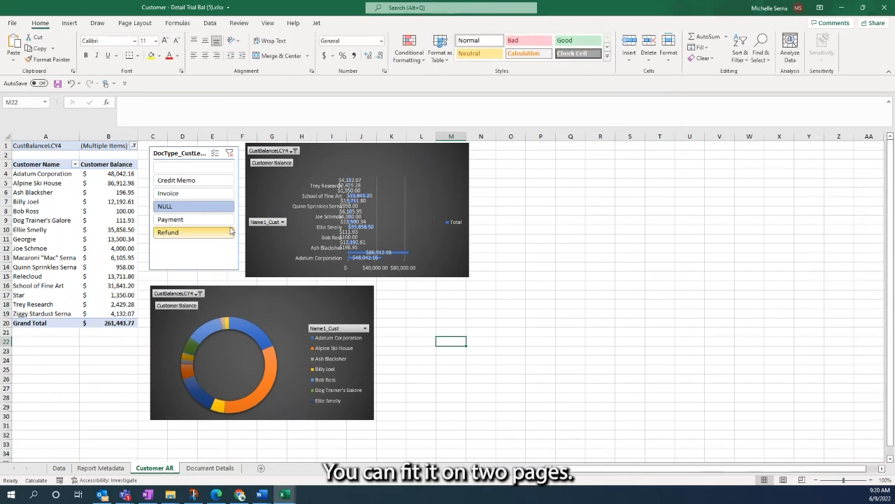
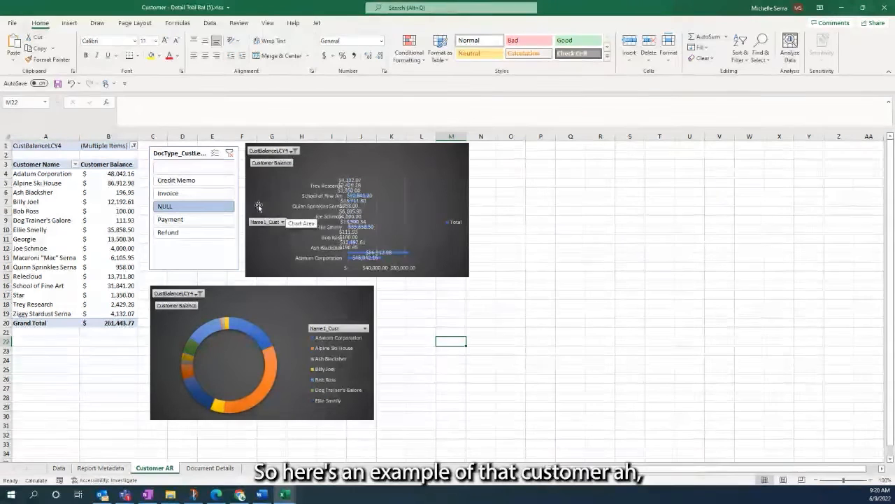
Step: Insert a PivotTable based on the entire Data table at cell A1 of the Document Details sheet
{"action": "left_click", "coordinate": [211, 468]}
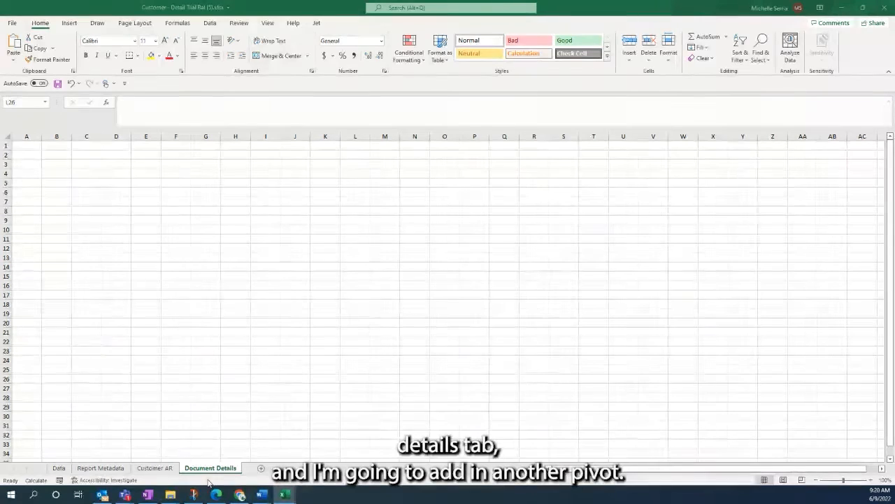
{"action": "left_click", "coordinate": [32, 145]}
{"action": "left_click", "coordinate": [70, 23]}
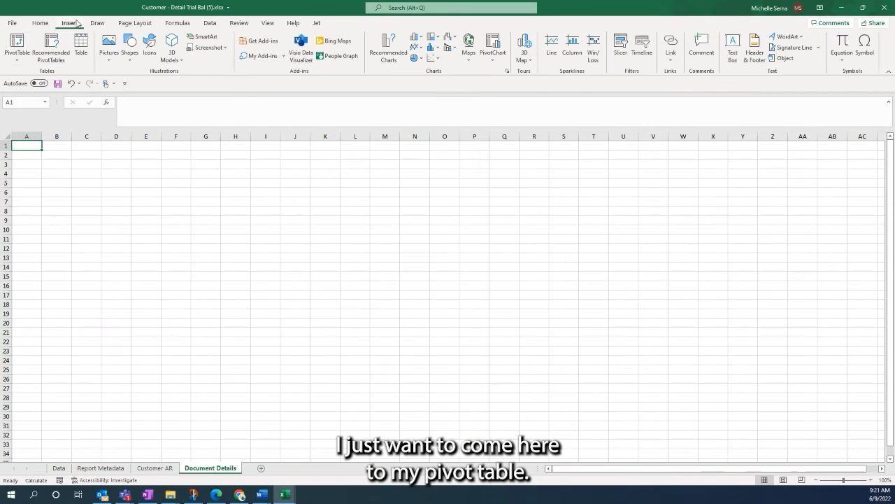
{"action": "left_click", "coordinate": [17, 42]}
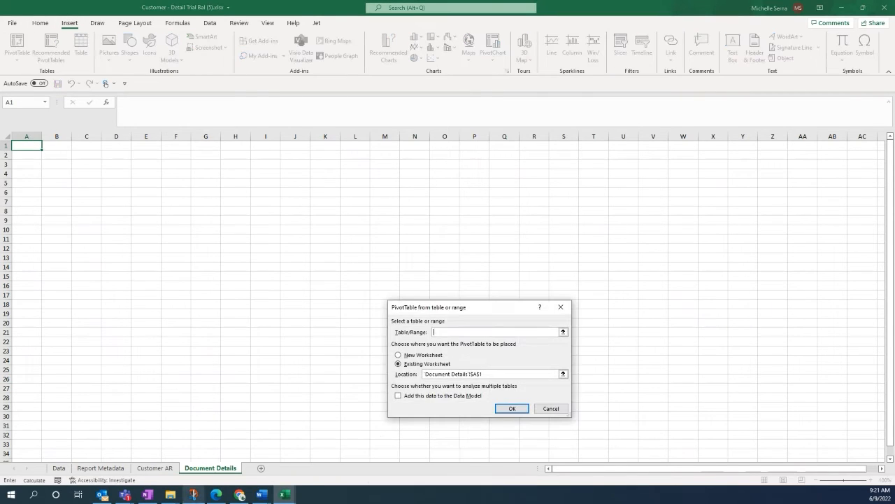
{"action": "left_click", "coordinate": [59, 468]}
{"action": "left_click", "coordinate": [25, 145]}
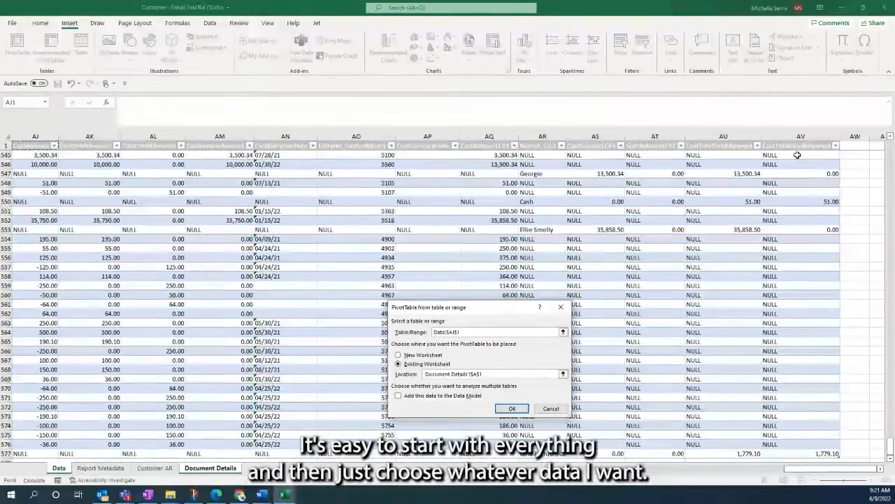
{"action": "left_click", "coordinate": [773, 146]}
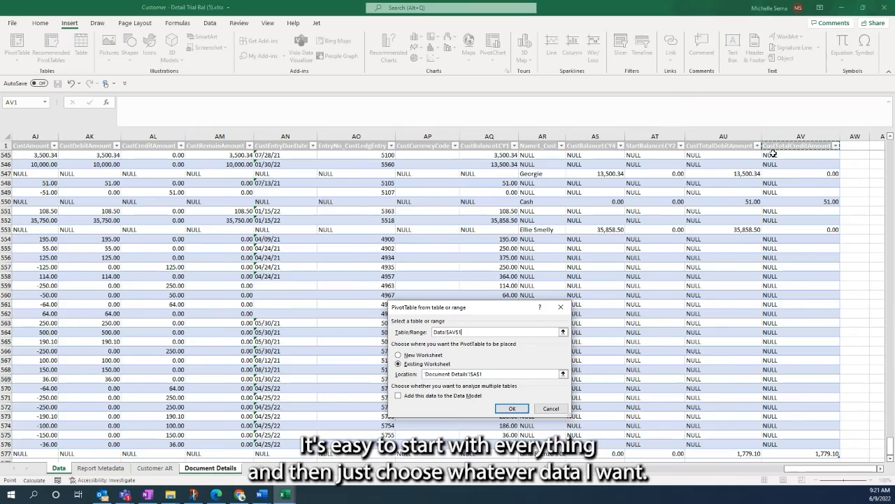
{"action": "key", "text": "ctrl+a"}
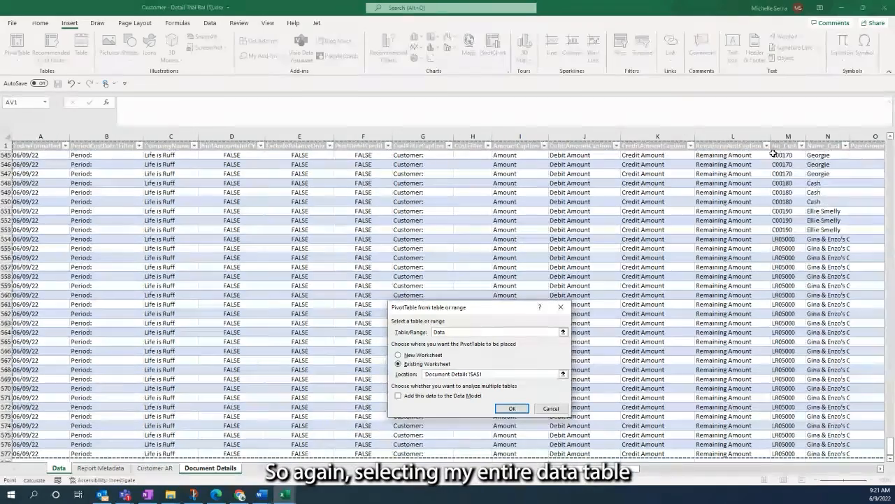
{"action": "key", "text": "Return"}
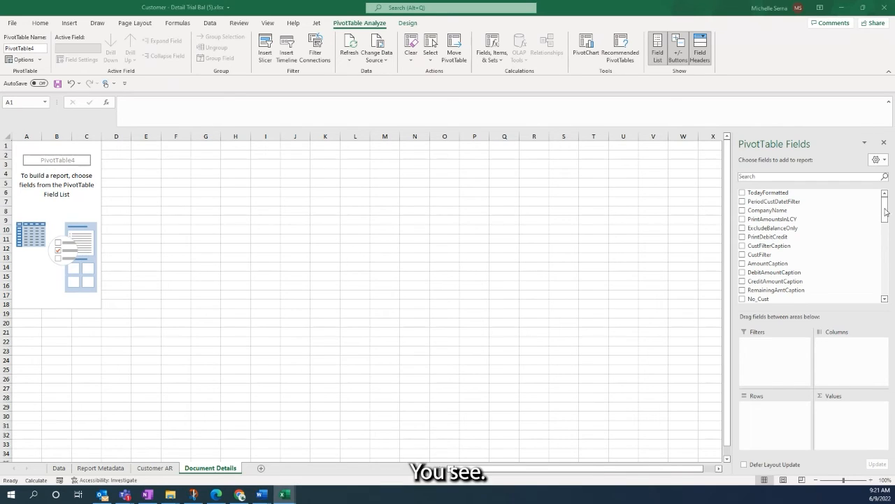
Step: Add DocType_CustLedgEntry and DocNo_CustLedgEntry as row fields of the Document Details PivotTable
{"action": "left_click_drag", "start_coordinate": [885, 212], "coordinate": [885, 284]}
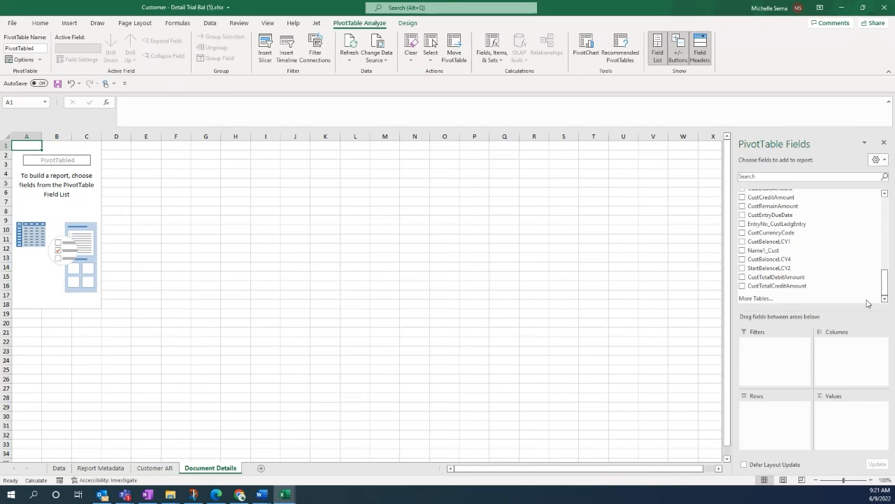
{"action": "scroll", "coordinate": [797, 250], "scroll_direction": "up", "scroll_amount": 3}
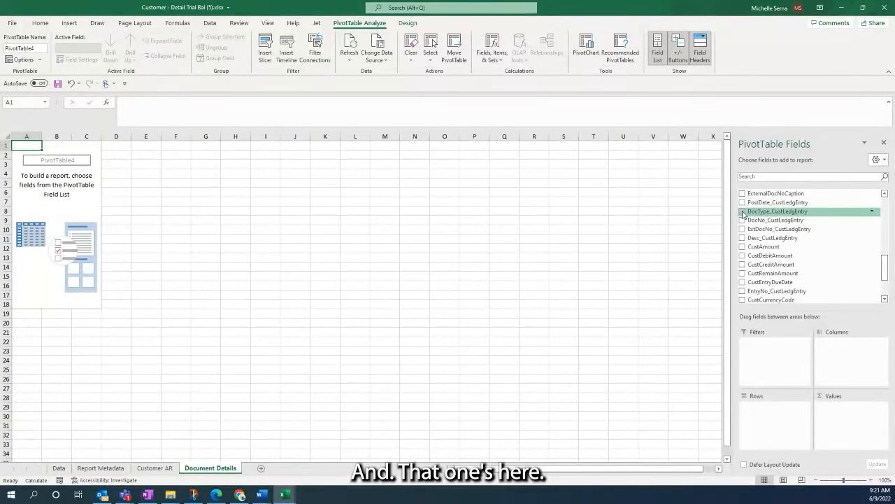
{"action": "left_click", "coordinate": [742, 211]}
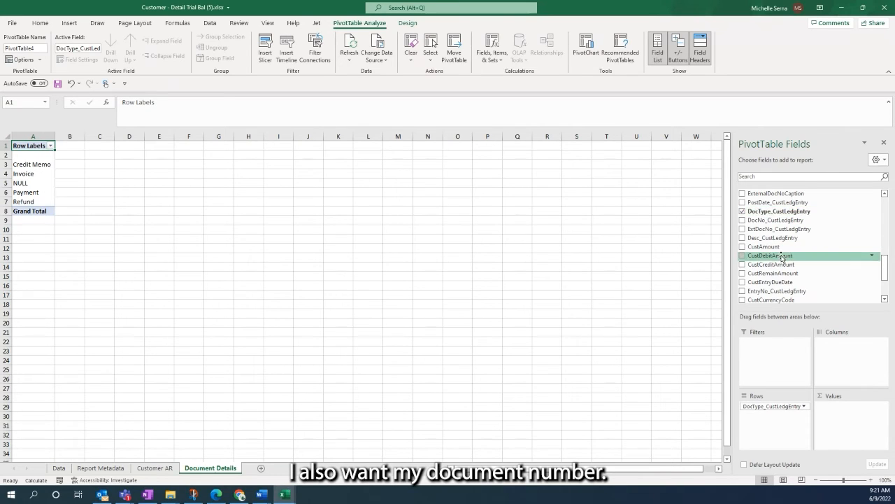
{"action": "scroll", "coordinate": [782, 256], "scroll_direction": "up", "scroll_amount": 1}
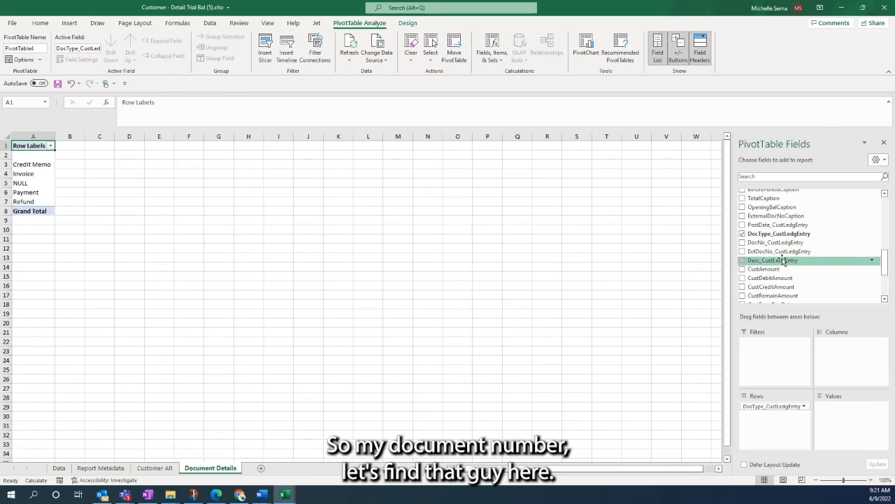
{"action": "scroll", "coordinate": [782, 257], "scroll_direction": "up", "scroll_amount": 1}
{"action": "scroll", "coordinate": [782, 258], "scroll_direction": "up", "scroll_amount": 1}
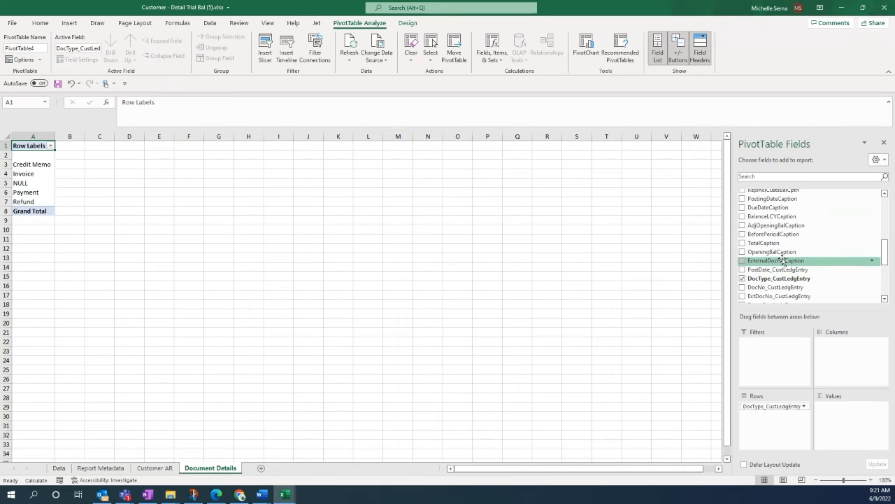
{"action": "scroll", "coordinate": [782, 260], "scroll_direction": "down", "scroll_amount": 5}
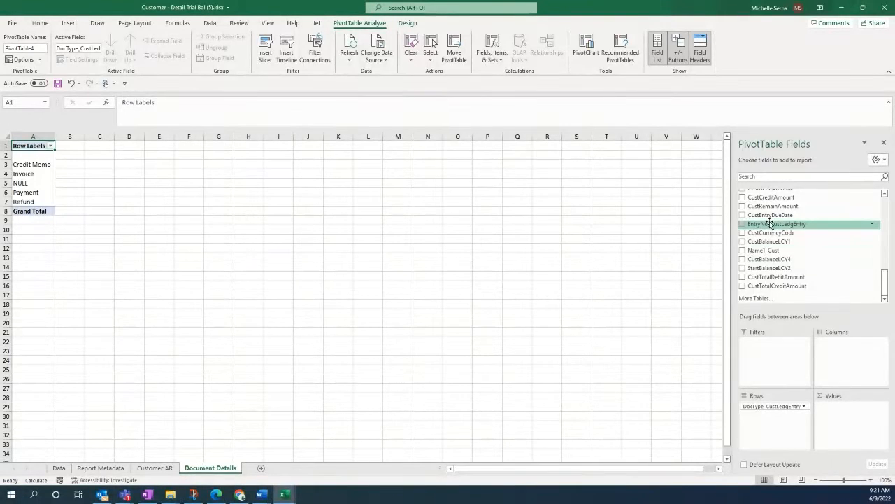
{"action": "scroll", "coordinate": [771, 223], "scroll_direction": "up", "scroll_amount": 3}
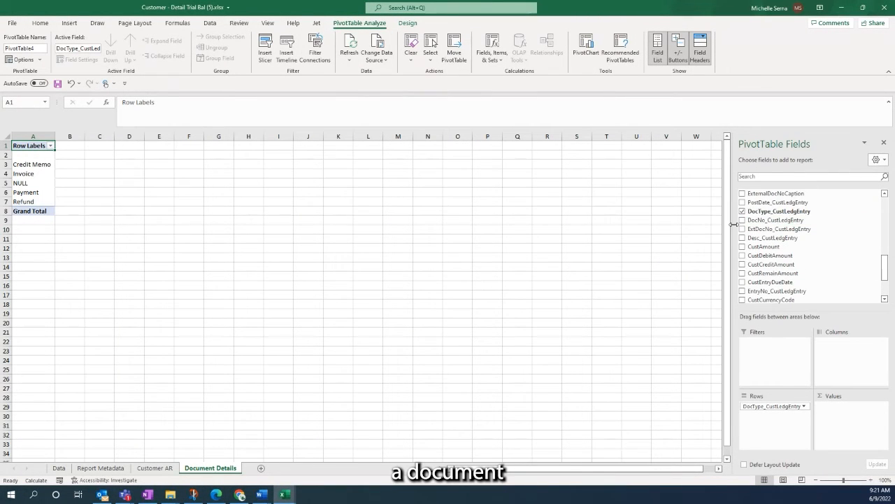
{"action": "left_click", "coordinate": [743, 220]}
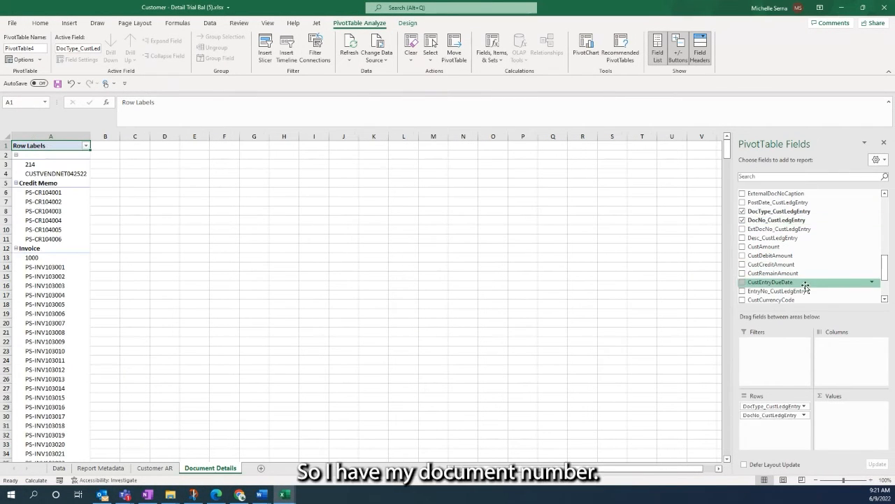
Step: Add CustEntryDueDate as a row field beneath the document number
{"action": "scroll", "coordinate": [124, 194], "scroll_direction": "down", "scroll_amount": 1}
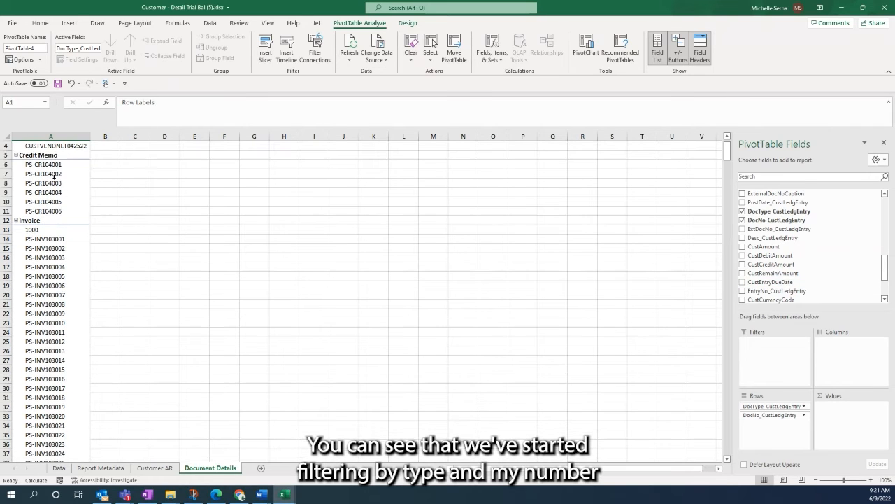
{"action": "scroll", "coordinate": [54, 177], "scroll_direction": "down", "scroll_amount": 2}
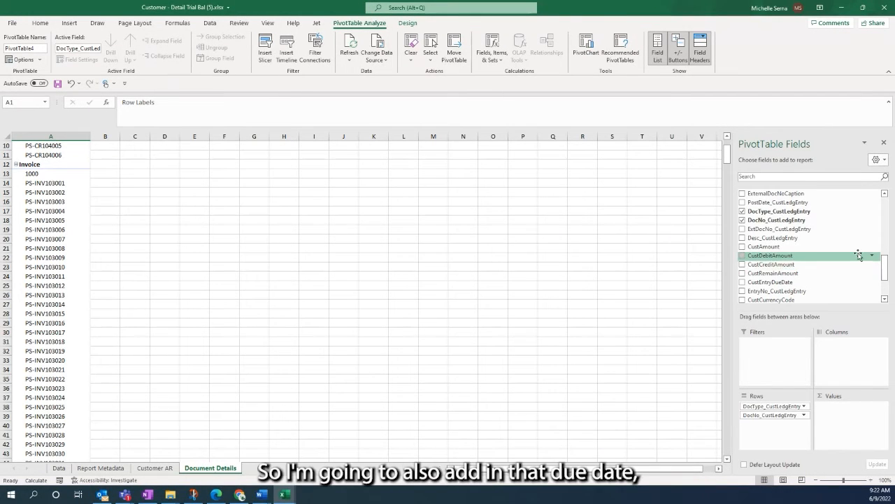
{"action": "left_click", "coordinate": [744, 283]}
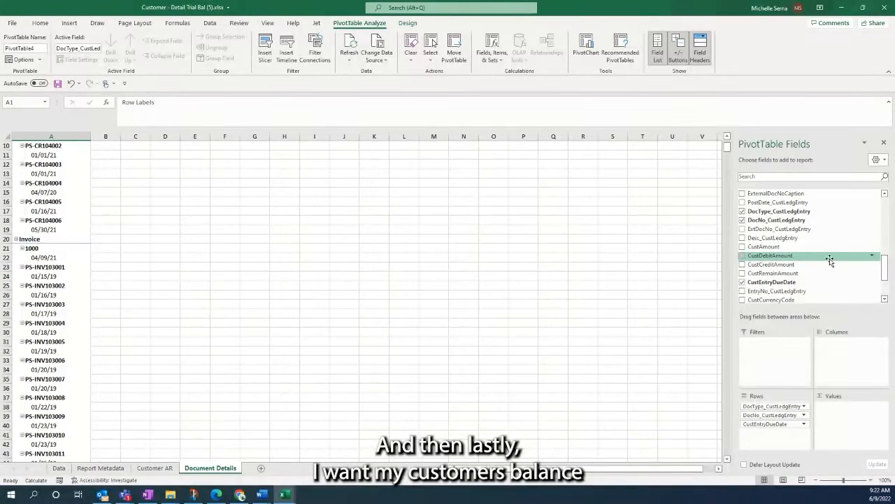
Step: Add CustBalanceLCY to the Document Details PivotTable as a summed value
{"action": "scroll", "coordinate": [827, 261], "scroll_direction": "up", "scroll_amount": 3}
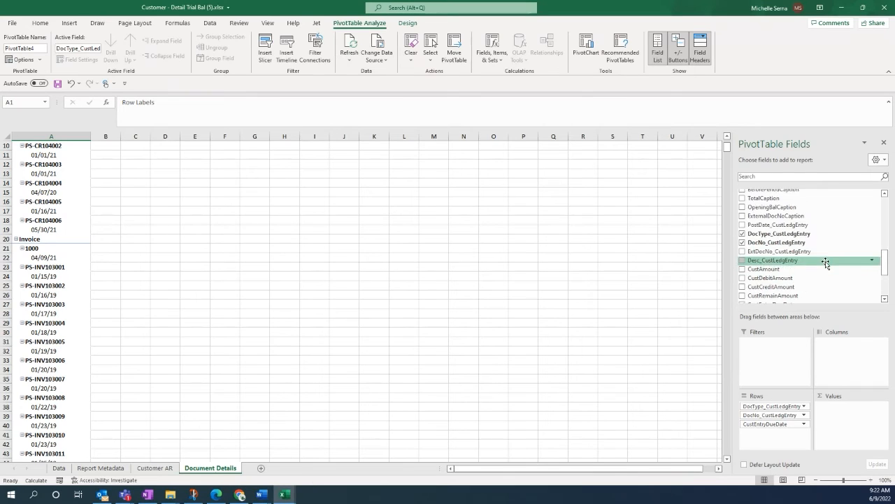
{"action": "scroll", "coordinate": [826, 261], "scroll_direction": "up", "scroll_amount": 2}
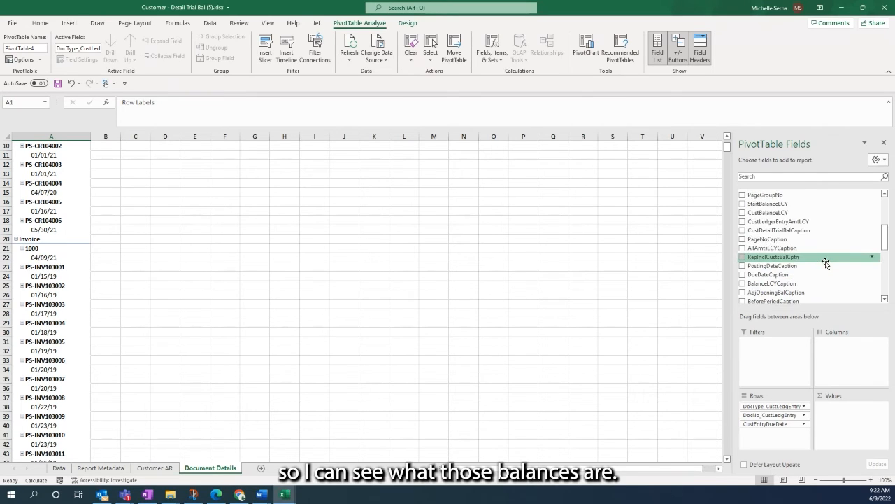
{"action": "scroll", "coordinate": [825, 262], "scroll_direction": "up", "scroll_amount": 2}
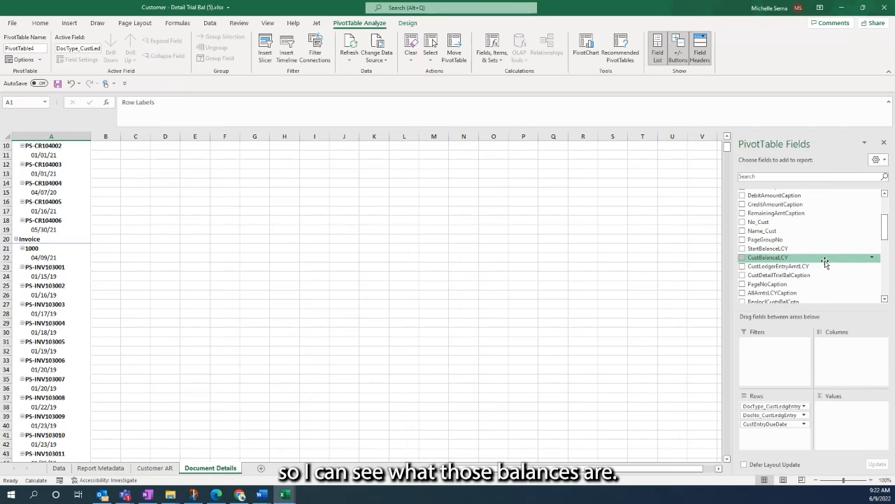
{"action": "scroll", "coordinate": [825, 262], "scroll_direction": "up", "scroll_amount": 3}
{"action": "scroll", "coordinate": [826, 262], "scroll_direction": "up", "scroll_amount": 1}
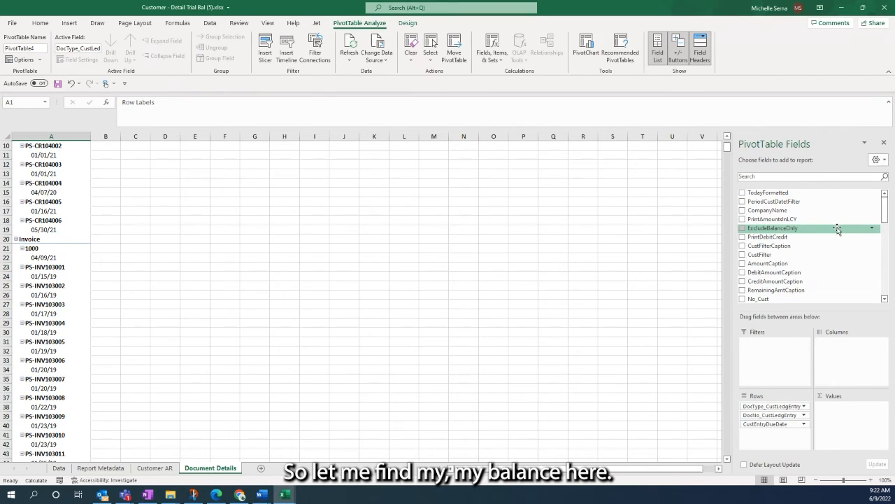
{"action": "scroll", "coordinate": [785, 219], "scroll_direction": "down", "scroll_amount": 1}
{"action": "scroll", "coordinate": [785, 219], "scroll_direction": "down", "scroll_amount": 3}
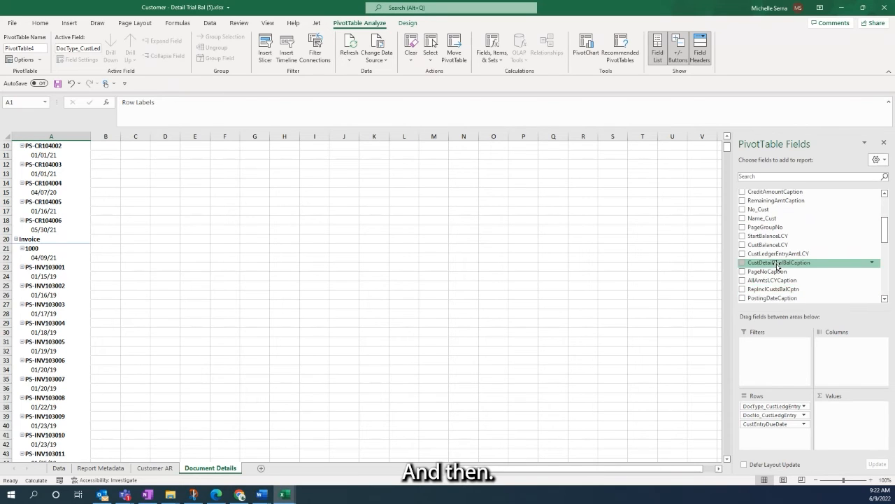
{"action": "left_click", "coordinate": [742, 246]}
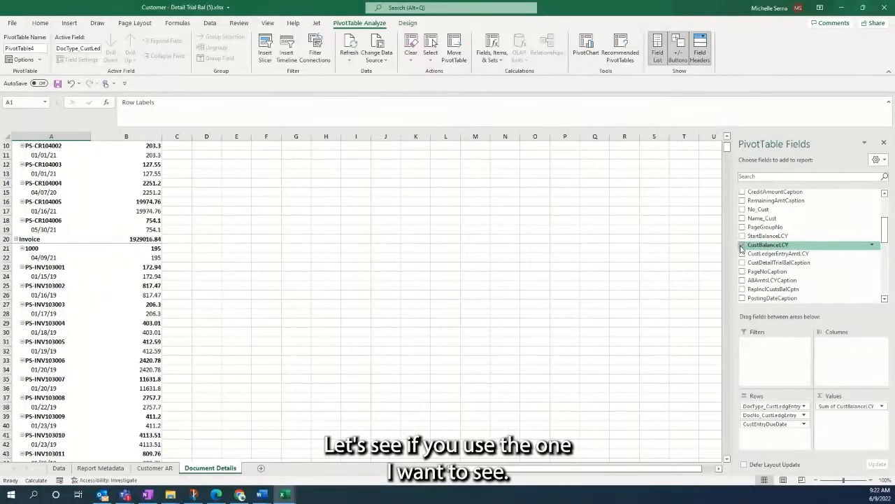
Step: Try CustBalanceLCY as a row field below CustEntryDueDate, and move it back to the values
{"action": "scroll", "coordinate": [78, 211], "scroll_direction": "up", "scroll_amount": 3}
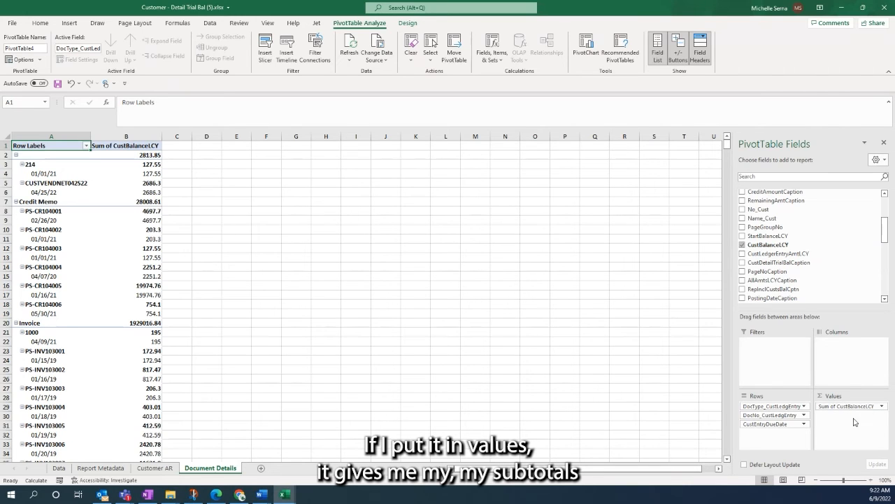
{"action": "left_click_drag", "start_coordinate": [857, 406], "coordinate": [779, 435]}
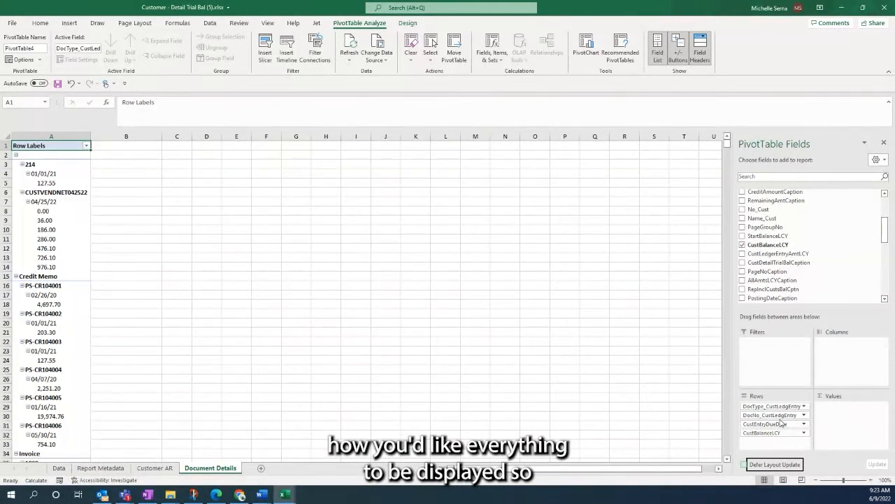
{"action": "left_click_drag", "start_coordinate": [766, 433], "coordinate": [853, 439]}
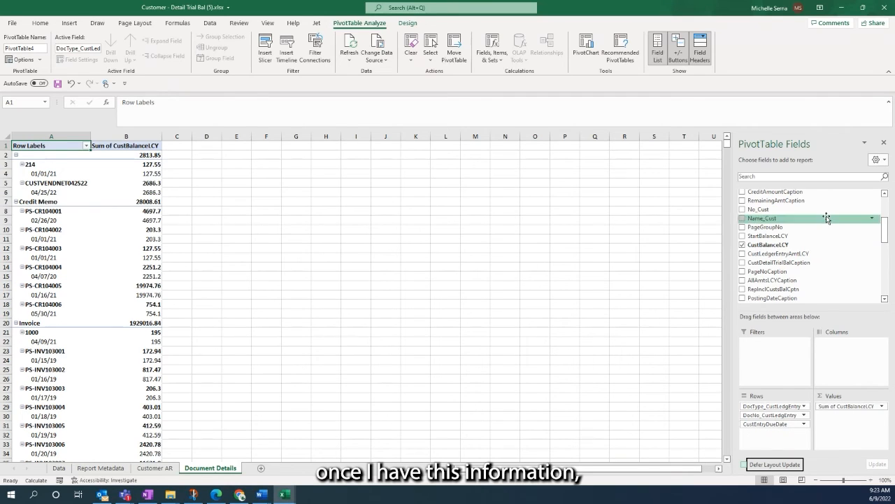
Step: Rename the PivotTable's row label header to Document Number and the balance sum header to Customer Balance
{"action": "left_click", "coordinate": [45, 156]}
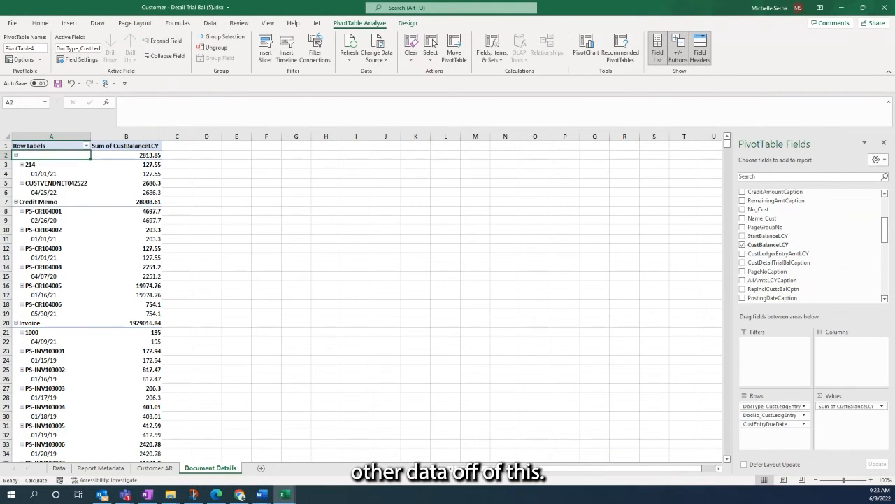
{"action": "left_click", "coordinate": [41, 146]}
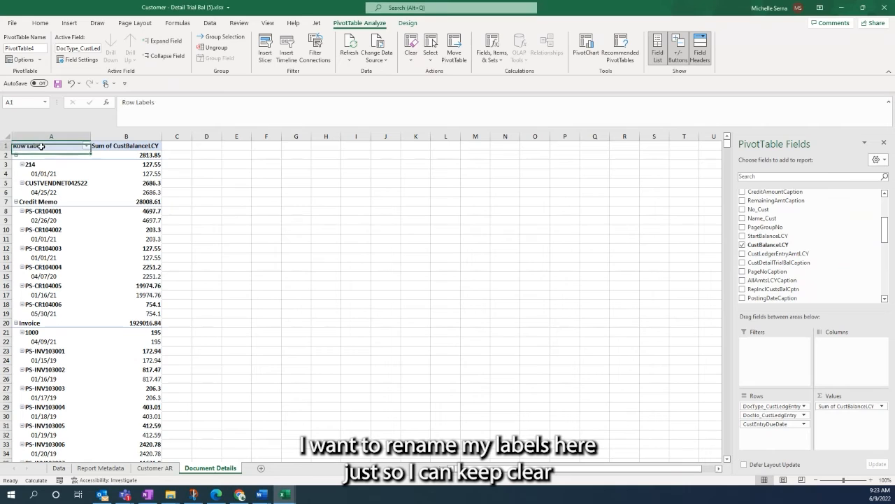
{"action": "type", "text": "Do"}
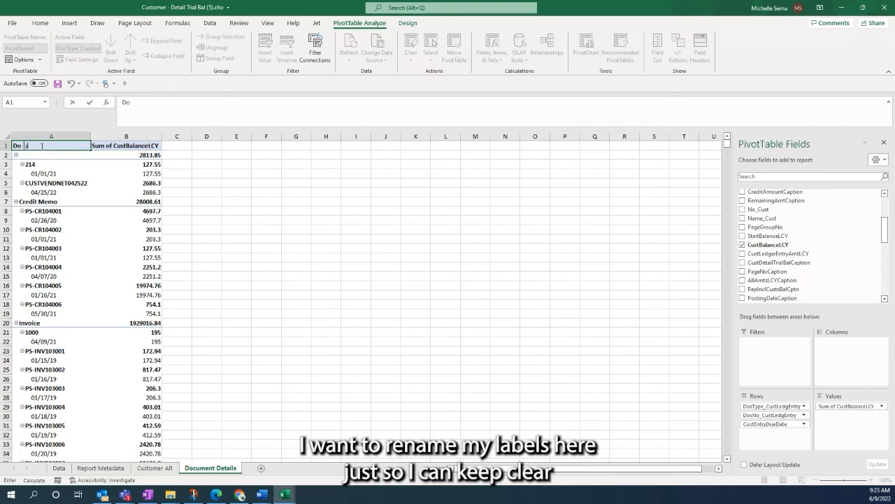
{"action": "type", "text": "cument Number"}
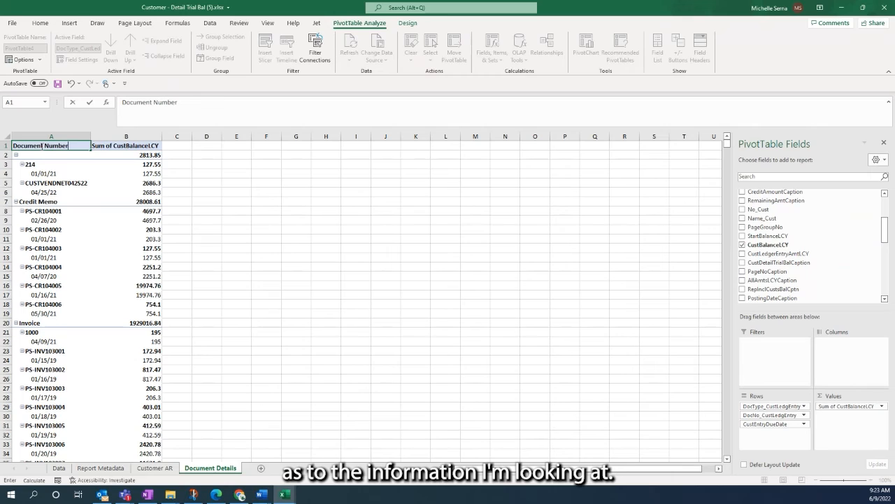
{"action": "key", "text": "Tab"}
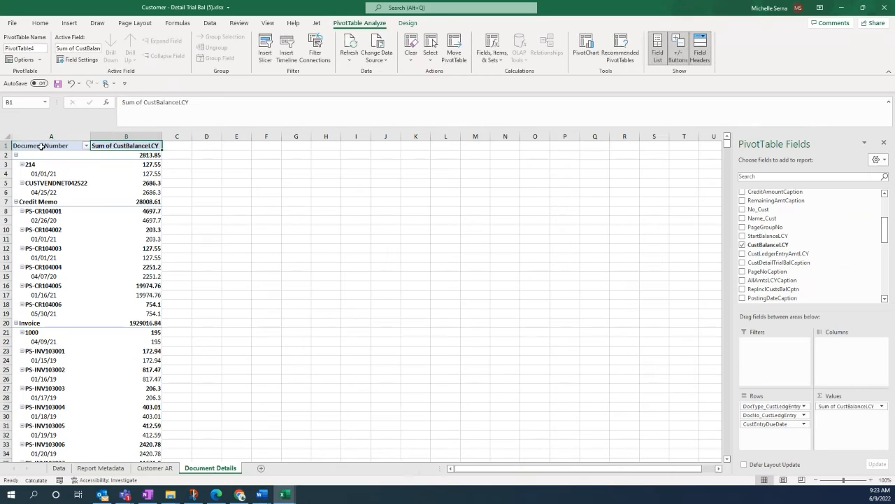
{"action": "type", "text": "Customer Bala"}
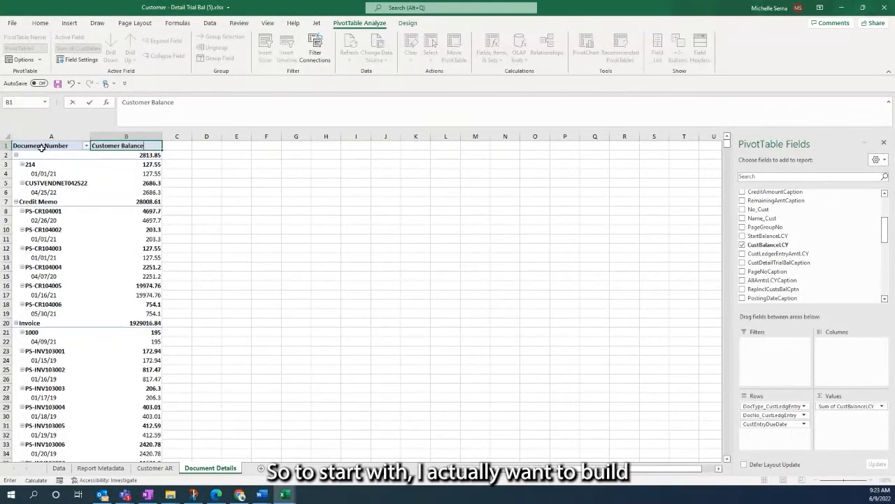
{"action": "left_click", "coordinate": [40, 145]}
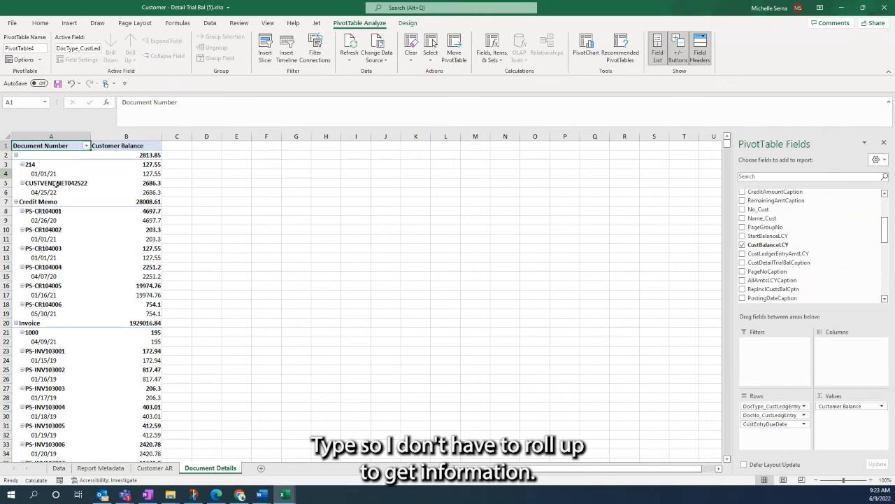
Step: Collapse the blank document type group in the Document Details PivotTable and expand it again
{"action": "left_click", "coordinate": [16, 156]}
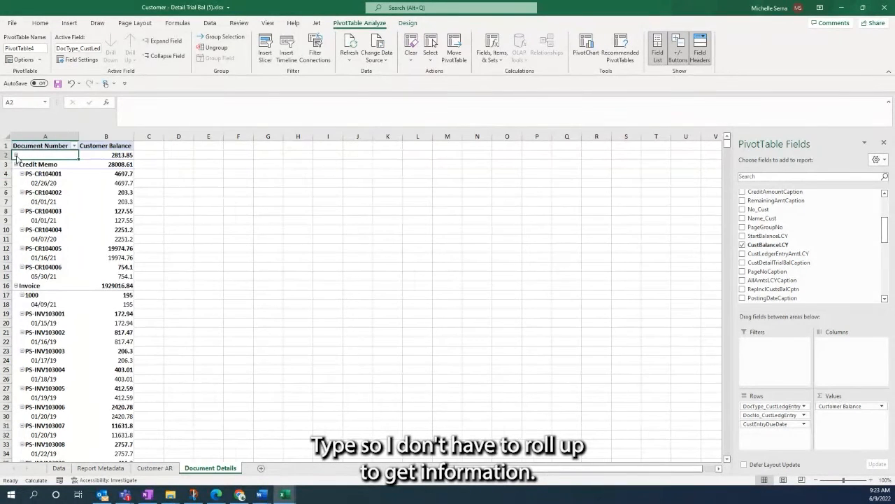
{"action": "left_click", "coordinate": [15, 155]}
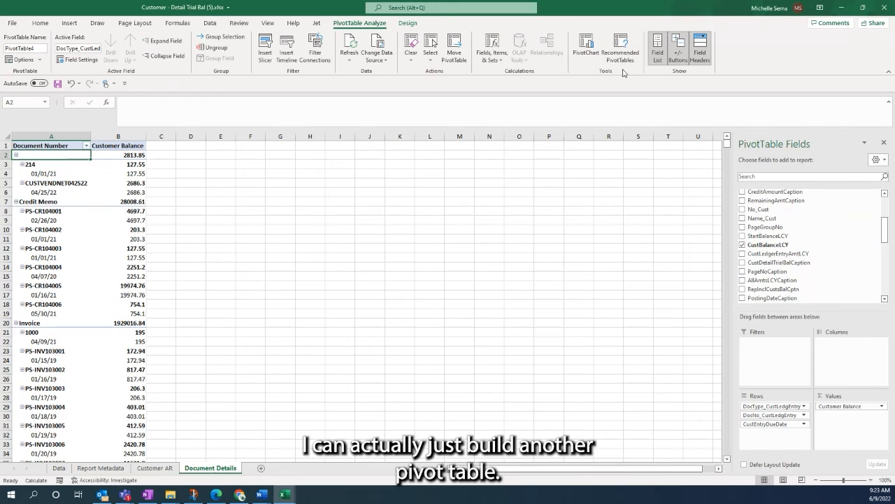
Step: Compare the recommended PivotTable layouts, including the balance by customer number and the entries by customer name
{"action": "left_click", "coordinate": [618, 42]}
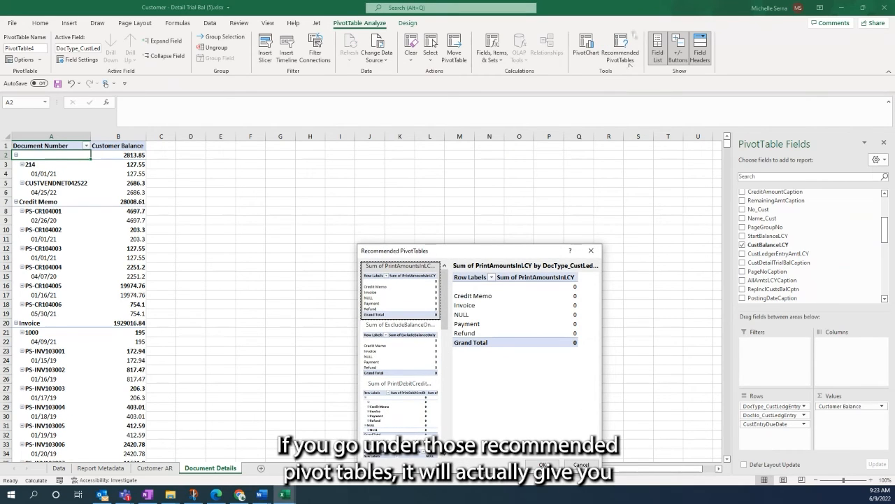
{"action": "left_click", "coordinate": [409, 371]}
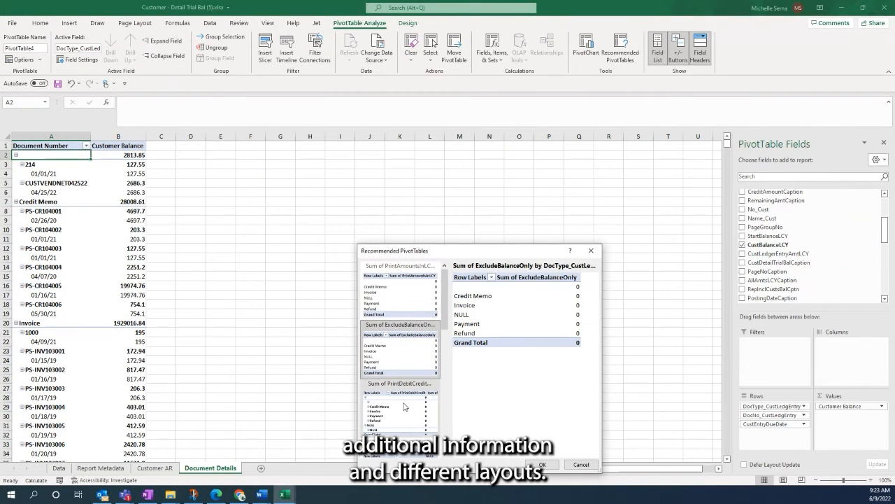
{"action": "left_click", "coordinate": [405, 413]}
{"action": "left_click", "coordinate": [404, 448]}
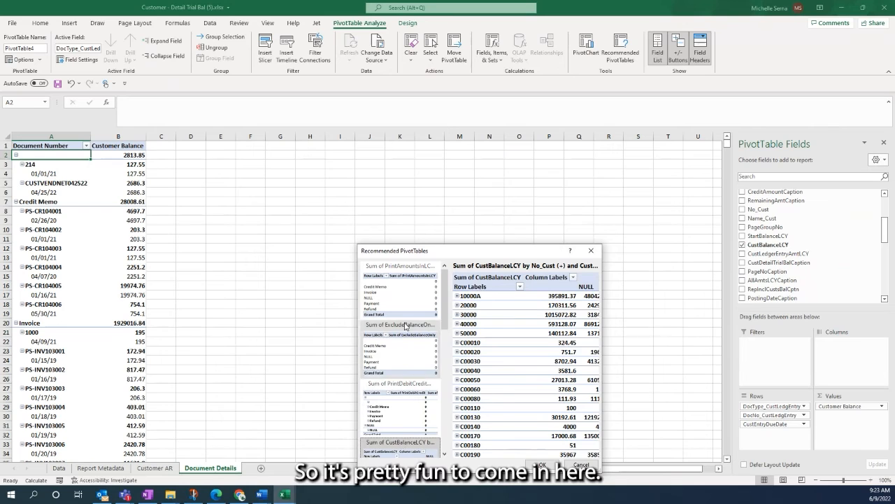
{"action": "left_click", "coordinate": [404, 297]}
{"action": "left_click", "coordinate": [399, 442]}
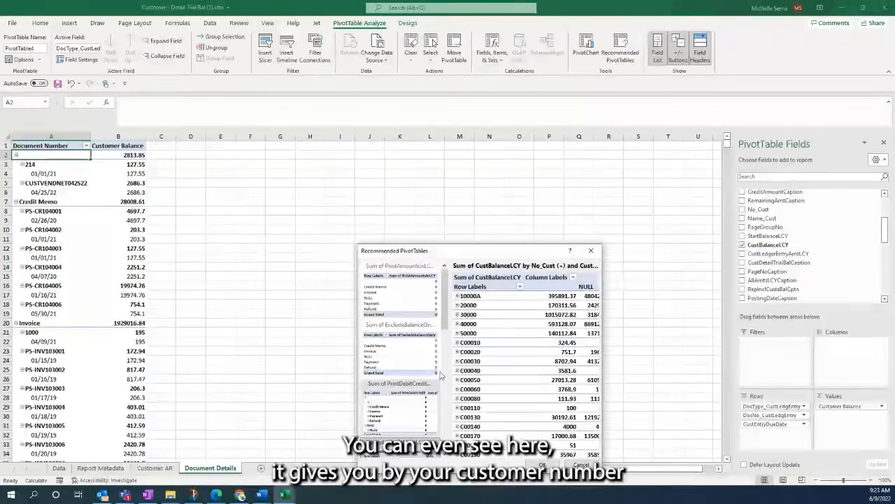
{"action": "scroll", "coordinate": [398, 350], "scroll_direction": "down", "scroll_amount": 3}
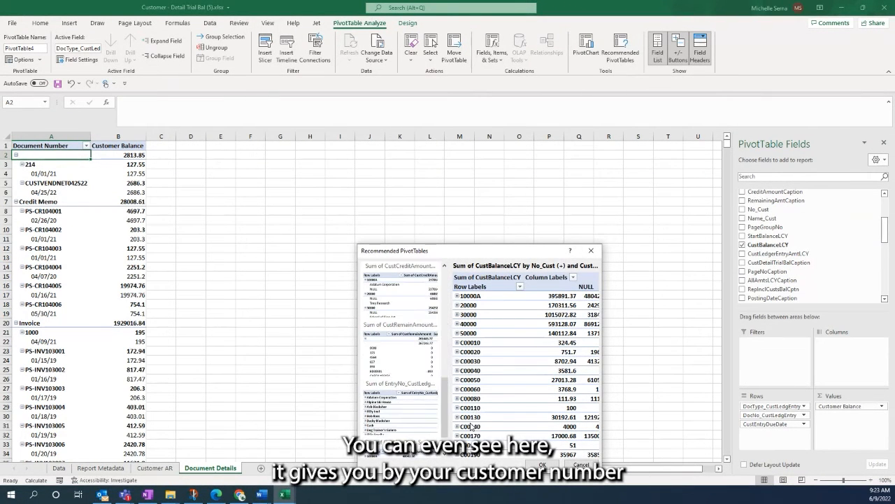
{"action": "left_click", "coordinate": [394, 419]}
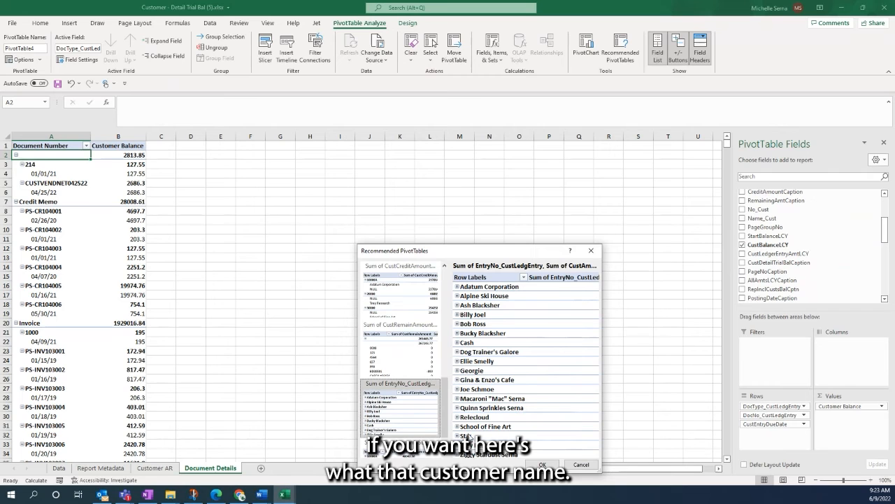
{"action": "scroll", "coordinate": [399, 419], "scroll_direction": "down", "scroll_amount": 2}
{"action": "left_click", "coordinate": [398, 439]}
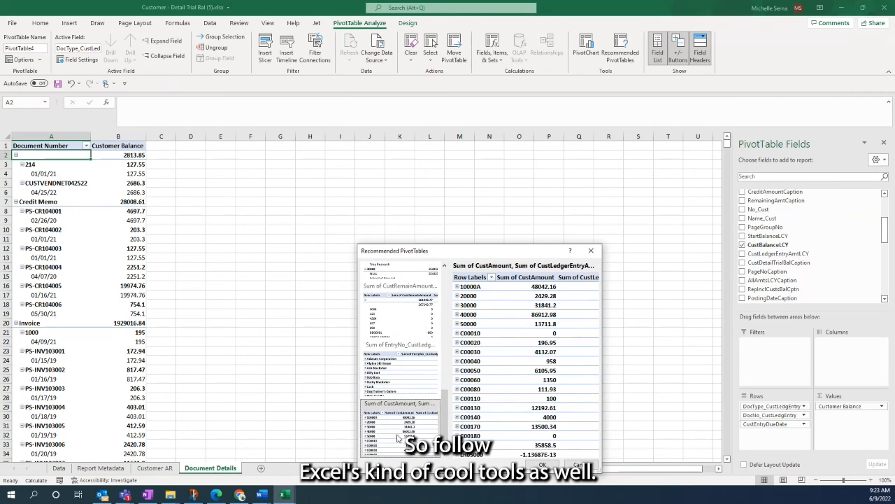
{"action": "scroll", "coordinate": [398, 420], "scroll_direction": "up", "scroll_amount": 5}
{"action": "left_click", "coordinate": [399, 312]}
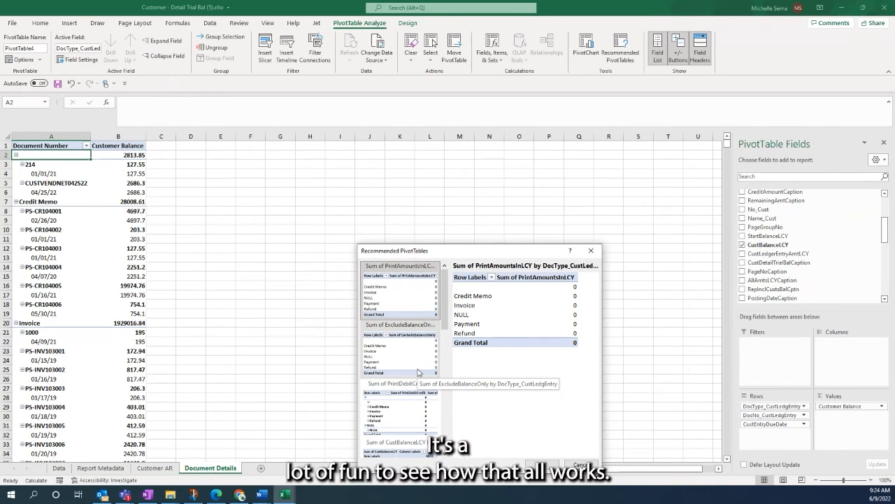
Step: Try the recommended PivotTable that sums CustAmount by customer number
{"action": "scroll", "coordinate": [395, 393], "scroll_direction": "down", "scroll_amount": 5}
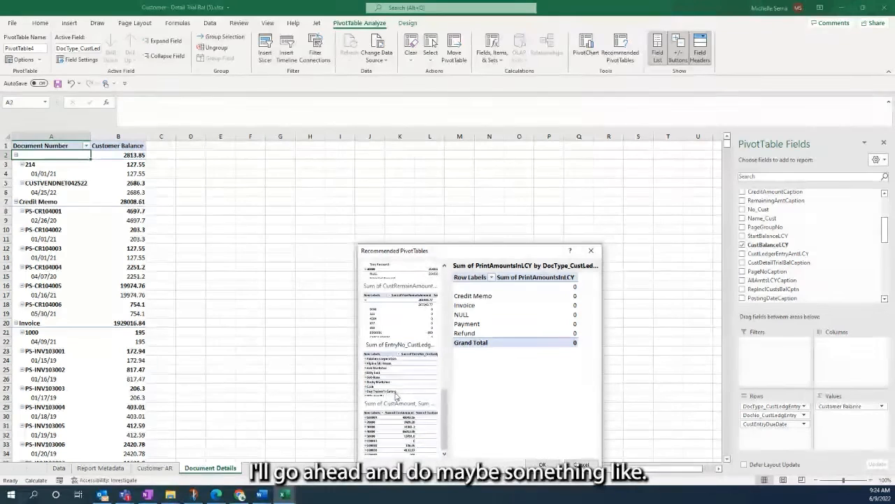
{"action": "left_click", "coordinate": [412, 435]}
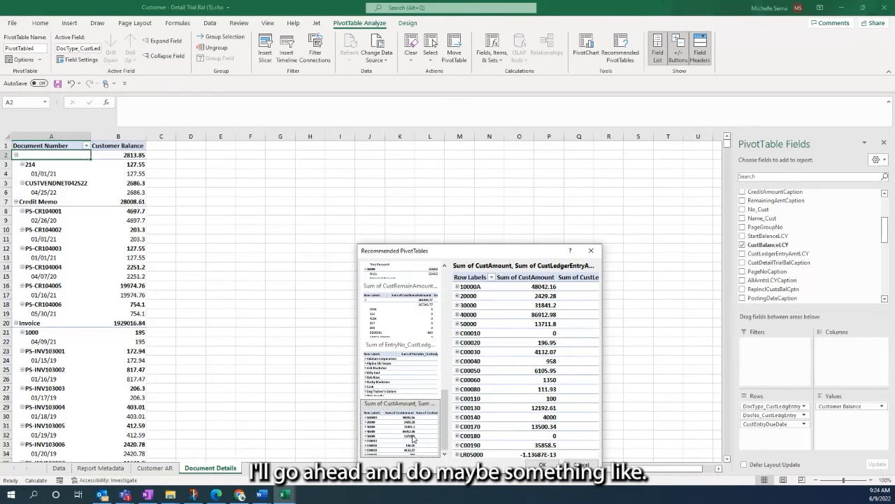
{"action": "left_click", "coordinate": [542, 463]}
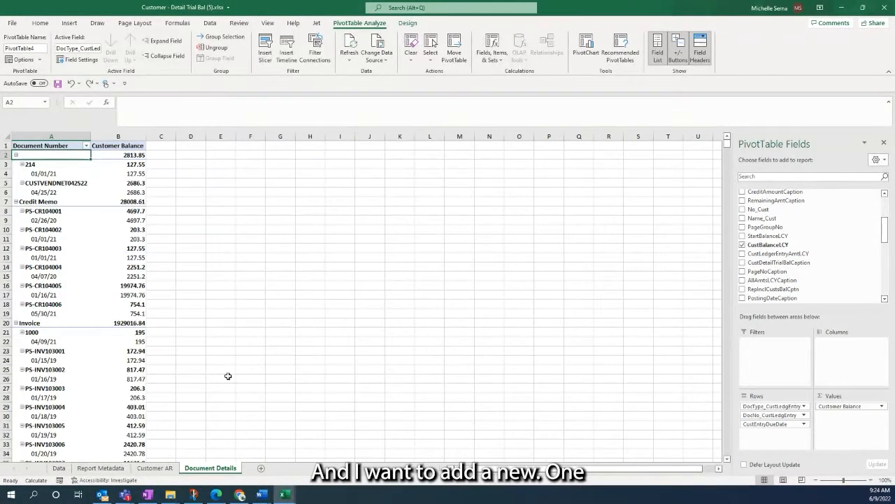
{"action": "left_click", "coordinate": [242, 180]}
{"action": "left_click", "coordinate": [220, 145]}
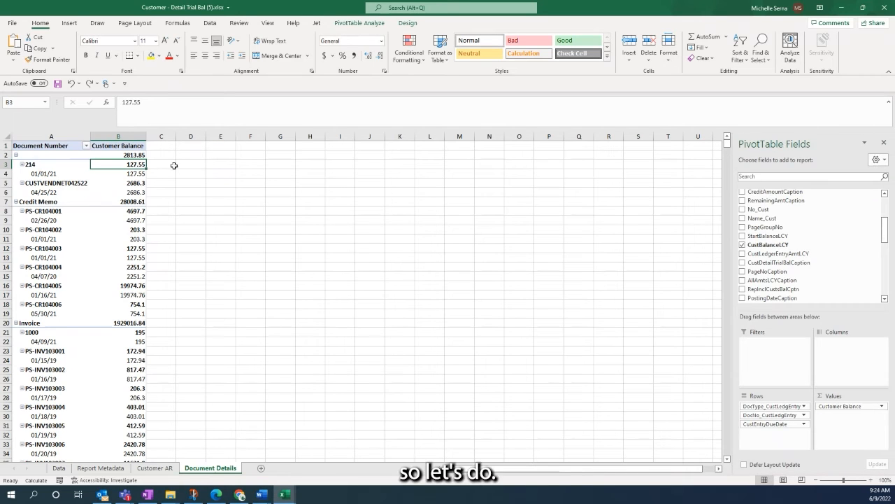
{"action": "left_click", "coordinate": [68, 159]}
{"action": "left_click", "coordinate": [358, 22]}
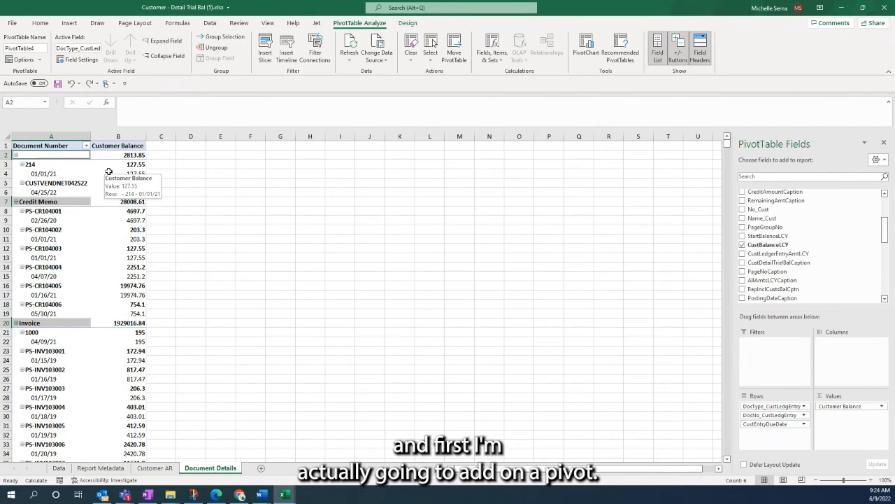
Step: Insert a second PivotTable at cell E1 of the Document Details sheet, using columns A:B of that sheet as its source
{"action": "left_click", "coordinate": [221, 145]}
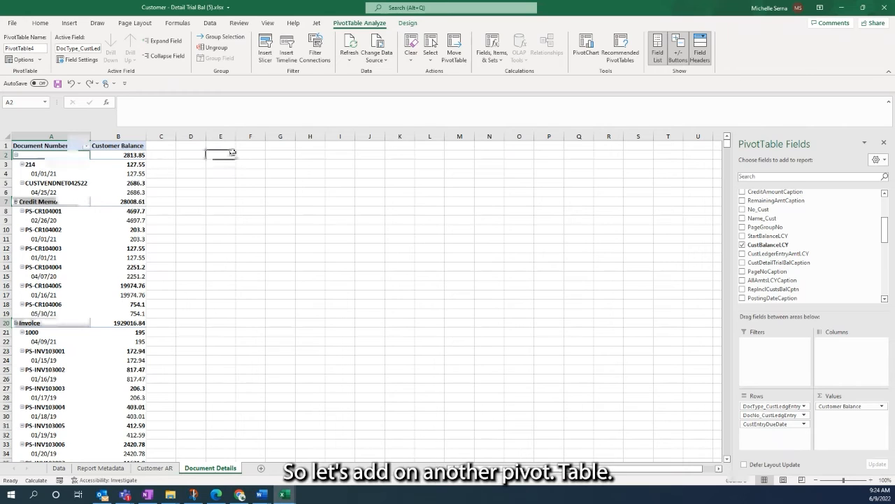
{"action": "left_click", "coordinate": [70, 23]}
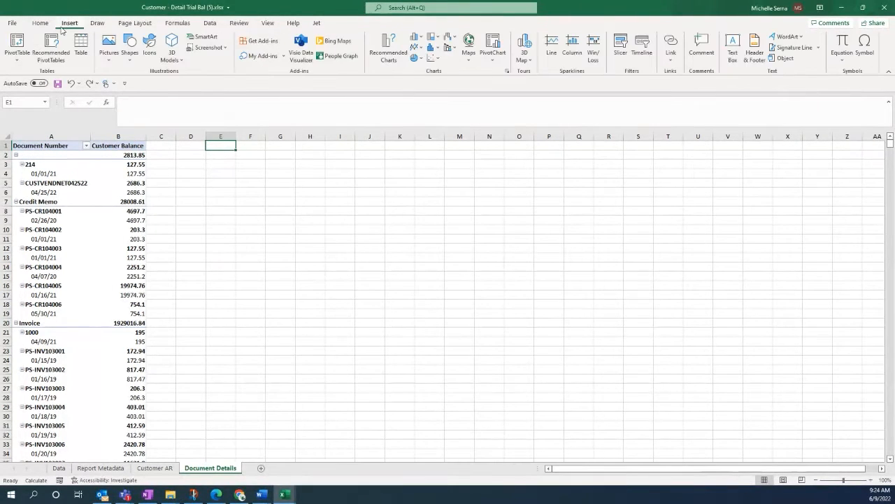
{"action": "left_click", "coordinate": [21, 43]}
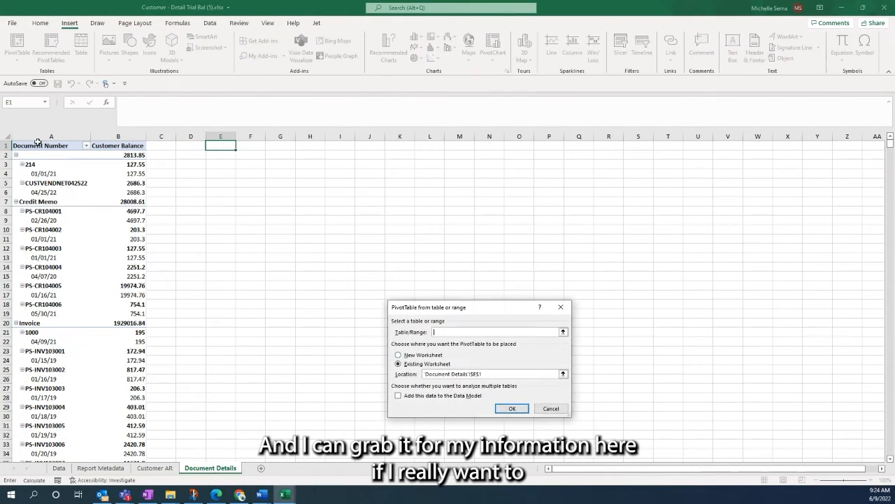
{"action": "left_click_drag", "start_coordinate": [38, 139], "coordinate": [110, 138]}
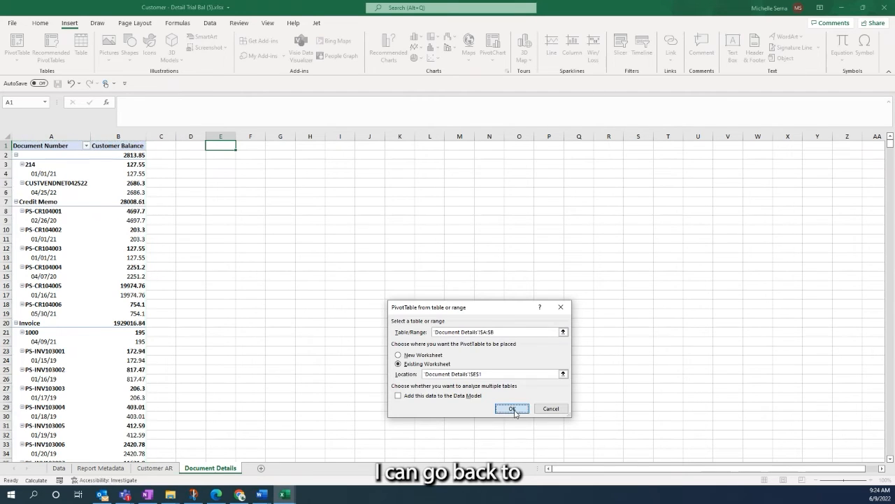
{"action": "left_click", "coordinate": [513, 409]}
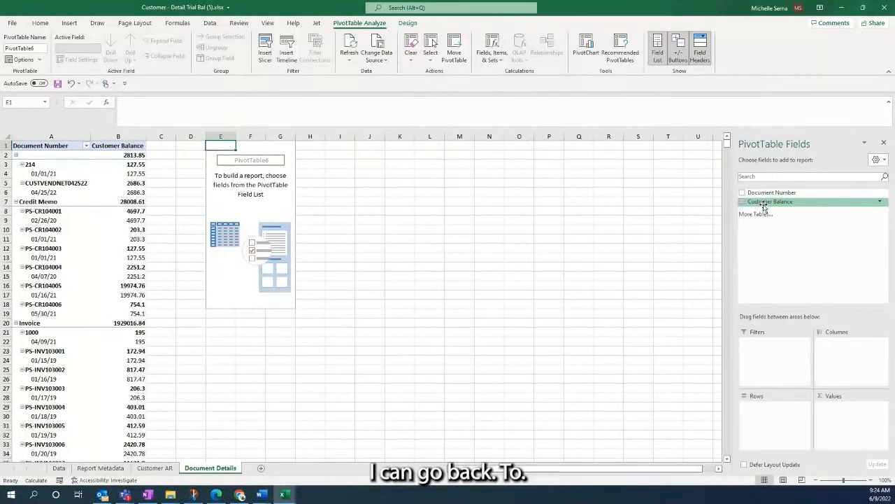
Step: Change the new PivotTable's data source to the full table on the Data sheet, from column A through AV
{"action": "right_click", "coordinate": [254, 202]}
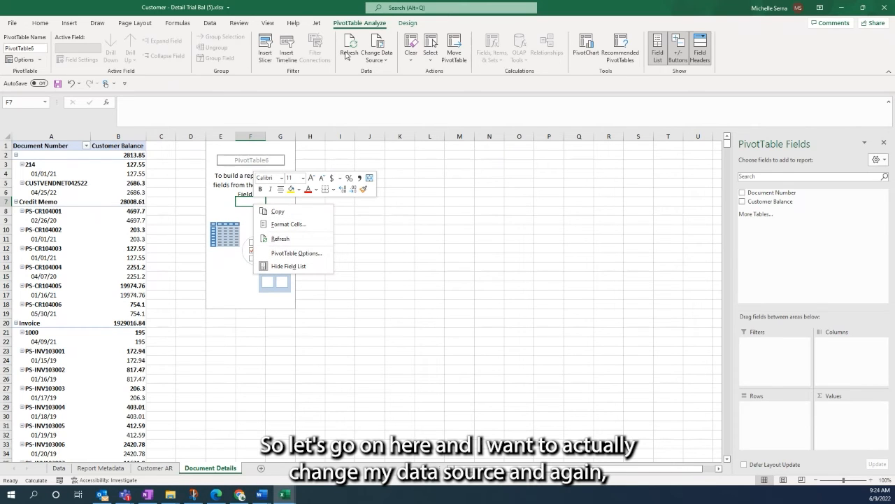
{"action": "left_click", "coordinate": [377, 54]}
{"action": "left_click", "coordinate": [379, 57]}
{"action": "left_click", "coordinate": [390, 72]}
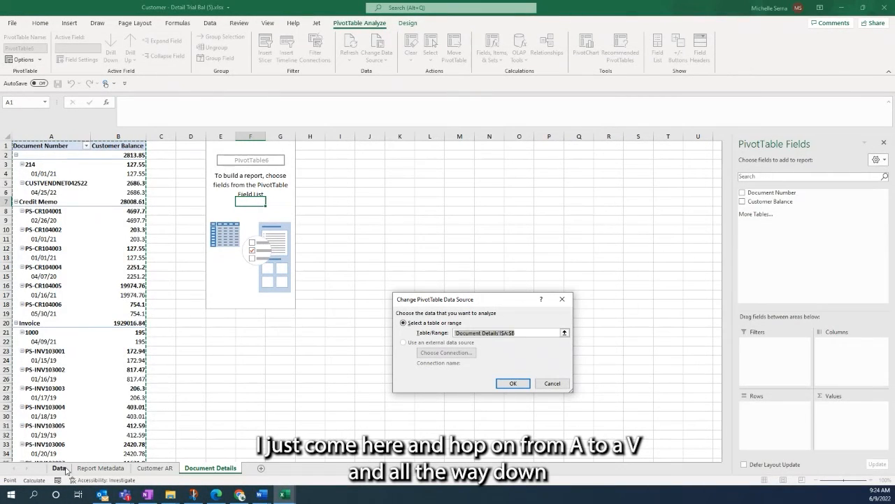
{"action": "left_click", "coordinate": [61, 467]}
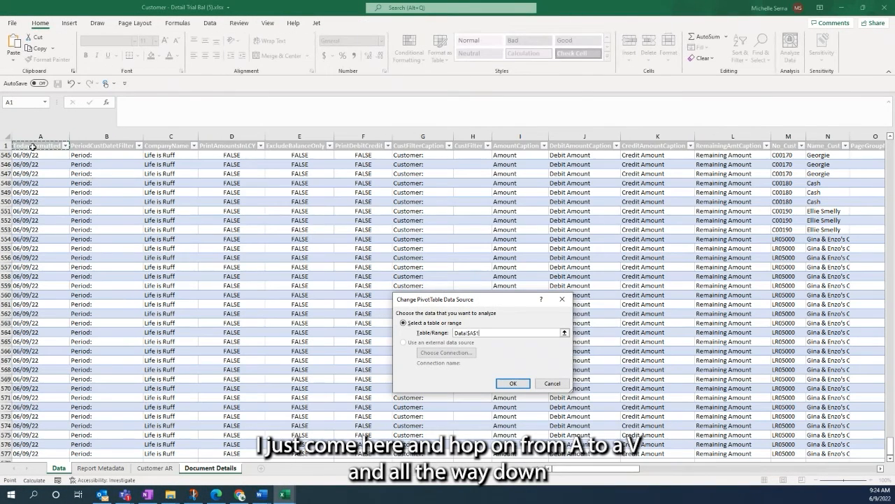
{"action": "key", "text": "ctrl+shift+Right"}
{"action": "key", "text": "ctrl+shift+Down"}
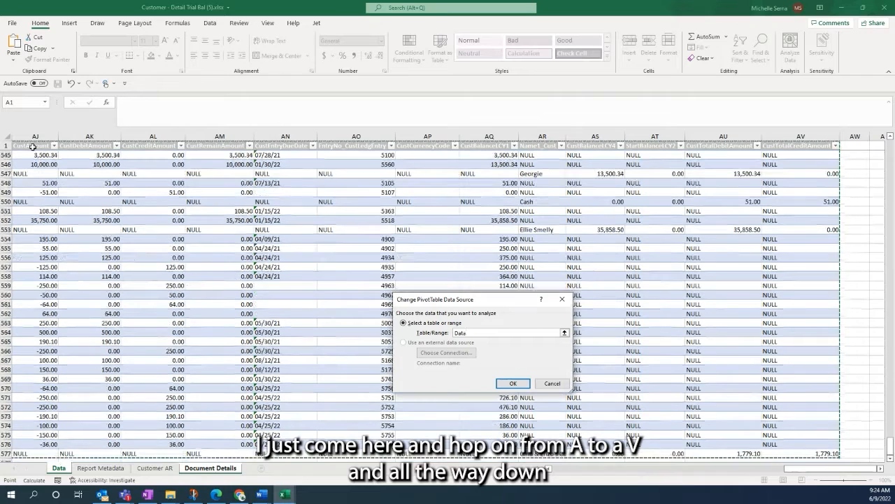
{"action": "key", "text": "Return"}
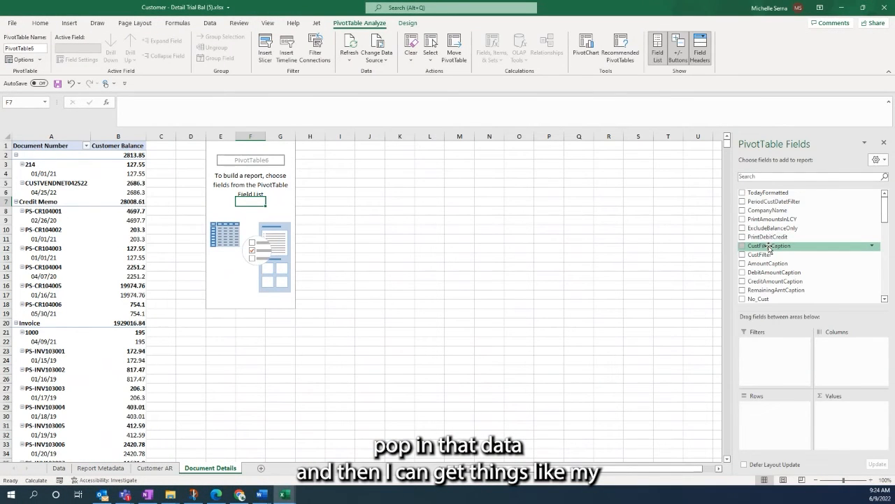
Step: Add DocType_CustLedgEntry as the row field of the new PivotTable
{"action": "scroll", "coordinate": [770, 248], "scroll_direction": "down", "scroll_amount": 6}
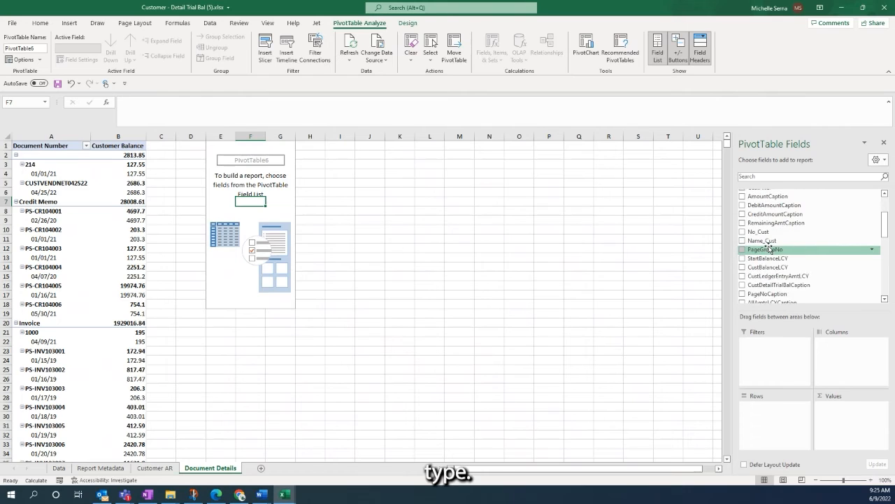
{"action": "scroll", "coordinate": [769, 246], "scroll_direction": "down", "scroll_amount": 5}
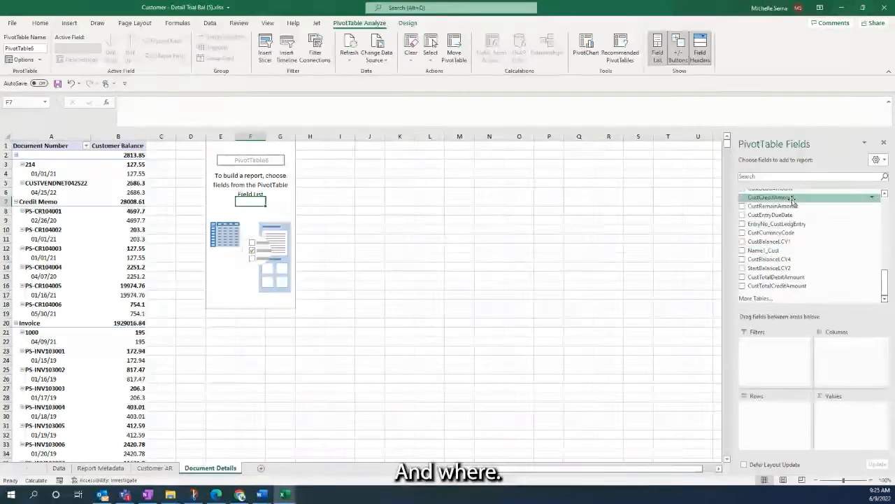
{"action": "scroll", "coordinate": [782, 221], "scroll_direction": "up", "scroll_amount": 1}
{"action": "scroll", "coordinate": [797, 210], "scroll_direction": "up", "scroll_amount": 5}
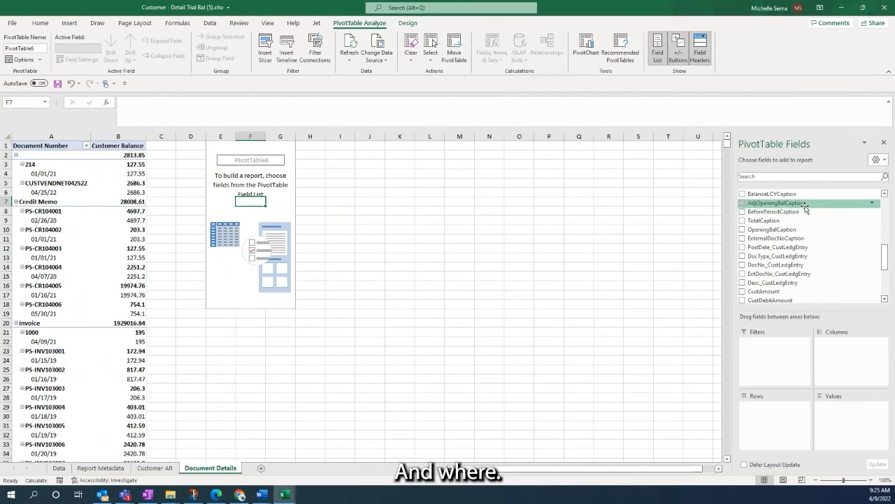
{"action": "scroll", "coordinate": [803, 207], "scroll_direction": "up", "scroll_amount": 10}
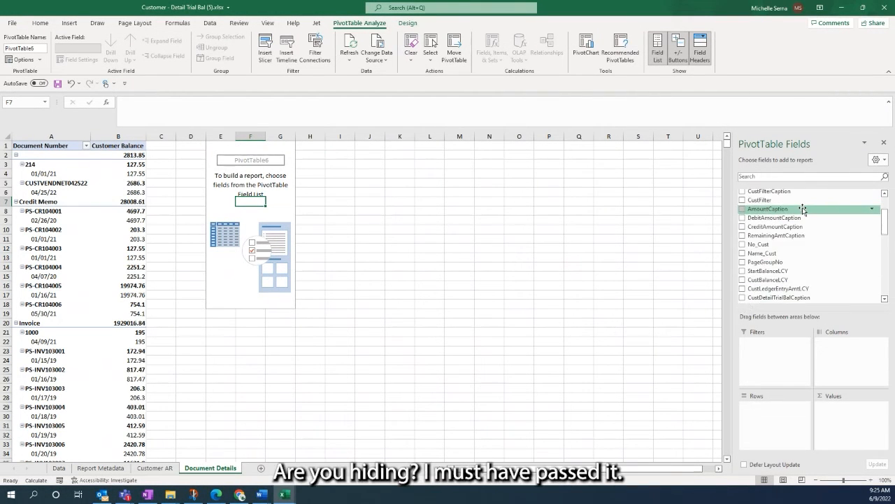
{"action": "scroll", "coordinate": [803, 210], "scroll_direction": "down", "scroll_amount": 8}
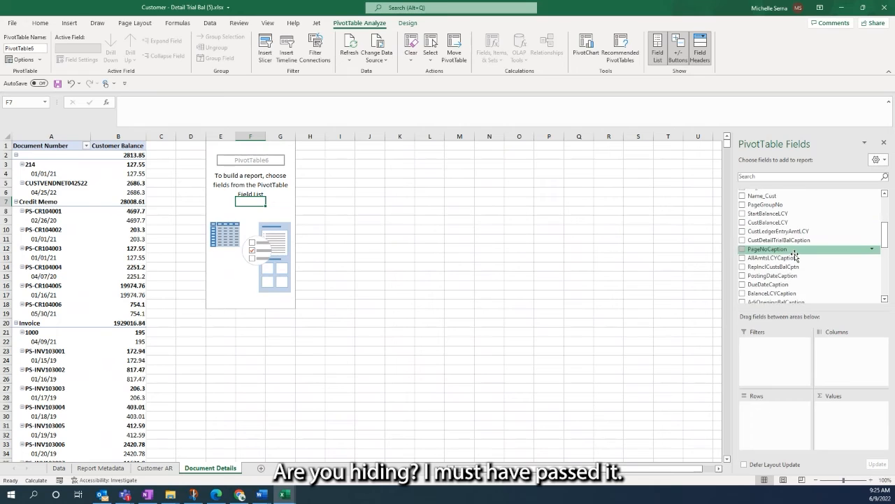
{"action": "scroll", "coordinate": [795, 259], "scroll_direction": "down", "scroll_amount": 3}
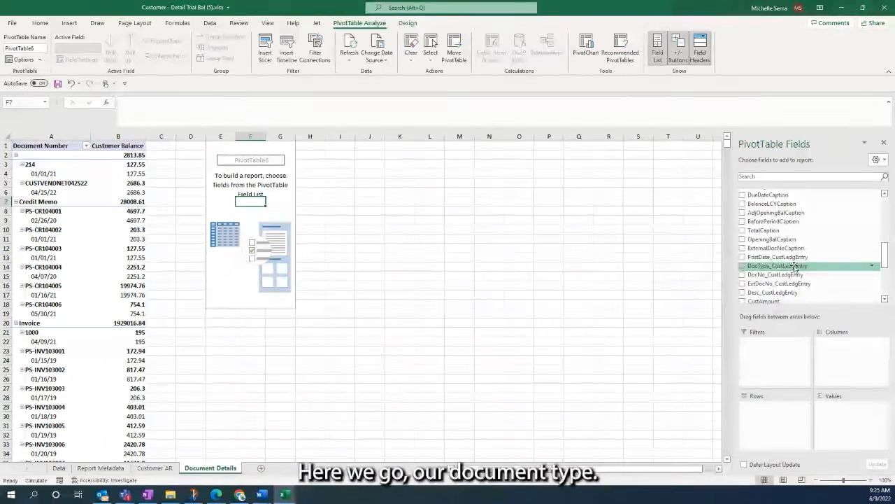
{"action": "left_click_drag", "start_coordinate": [795, 266], "coordinate": [788, 424]}
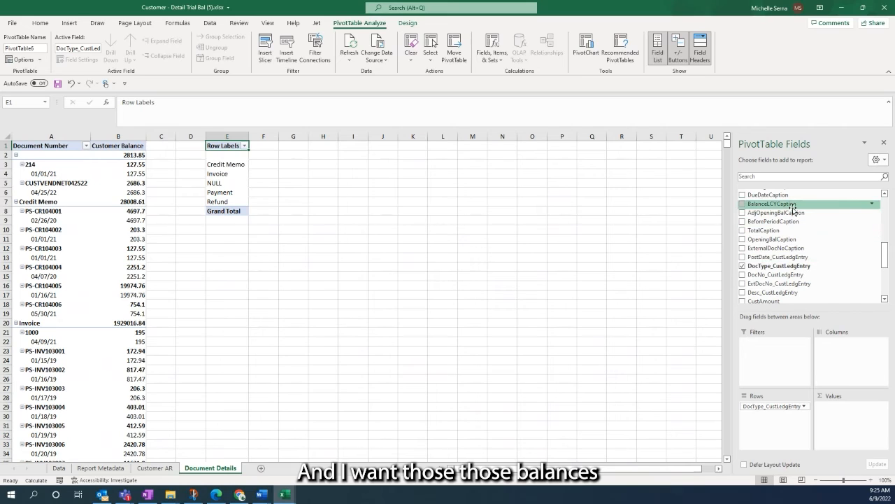
Step: Add CustBalanceLCY to the new PivotTable as a summed value
{"action": "scroll", "coordinate": [805, 221], "scroll_direction": "up", "scroll_amount": 2}
{"action": "scroll", "coordinate": [805, 221], "scroll_direction": "up", "scroll_amount": 2}
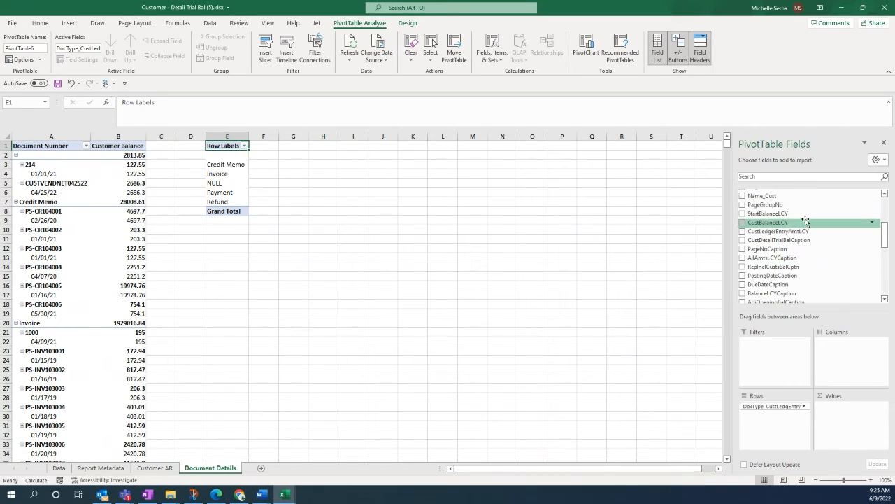
{"action": "left_click_drag", "start_coordinate": [854, 430], "coordinate": [853, 429]}
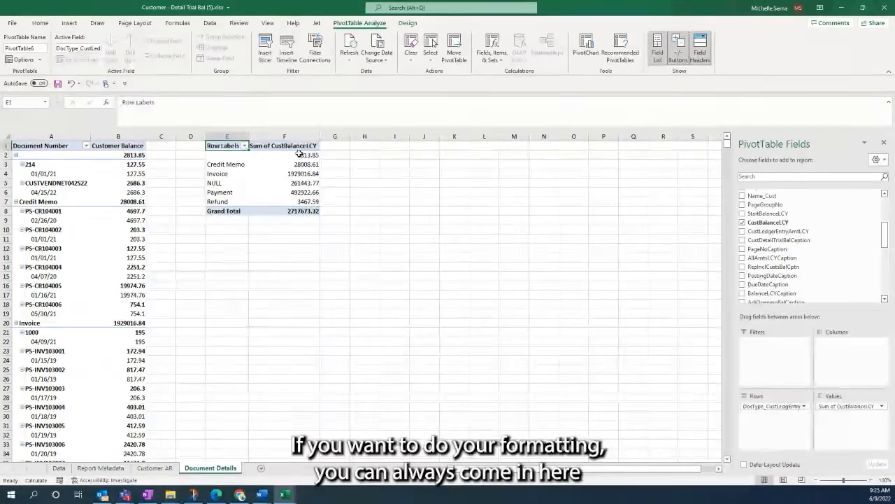
Step: Format the CustBalanceLCY sums in the second PivotTable as Accounting with two decimal places and the $ symbol
{"action": "left_click", "coordinate": [299, 155]}
{"action": "right_click", "coordinate": [300, 155]}
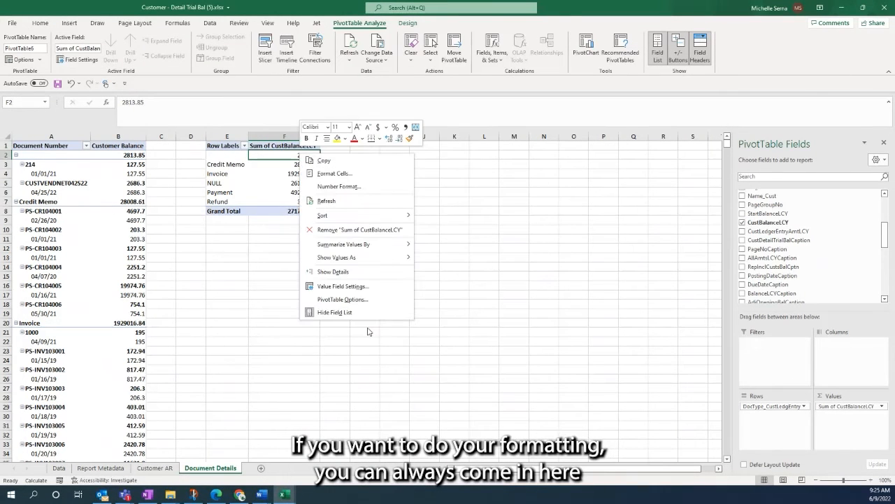
{"action": "left_click", "coordinate": [341, 286]}
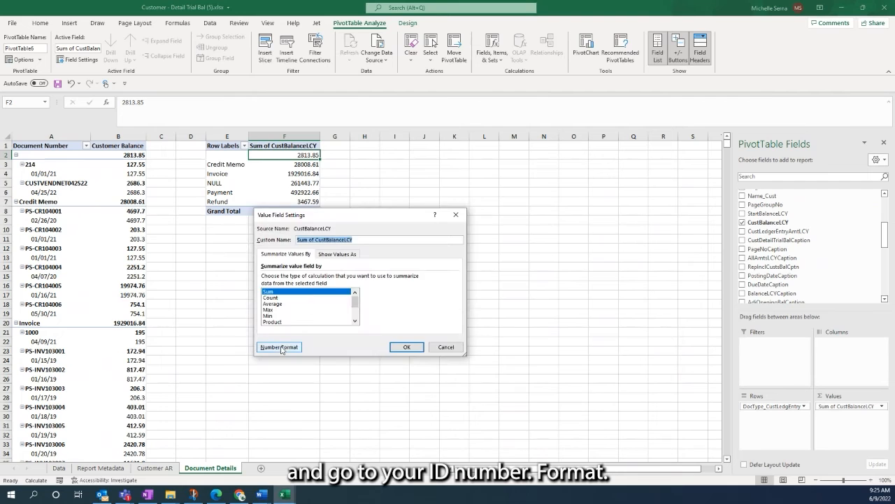
{"action": "left_click", "coordinate": [280, 348]}
{"action": "left_click", "coordinate": [260, 231]}
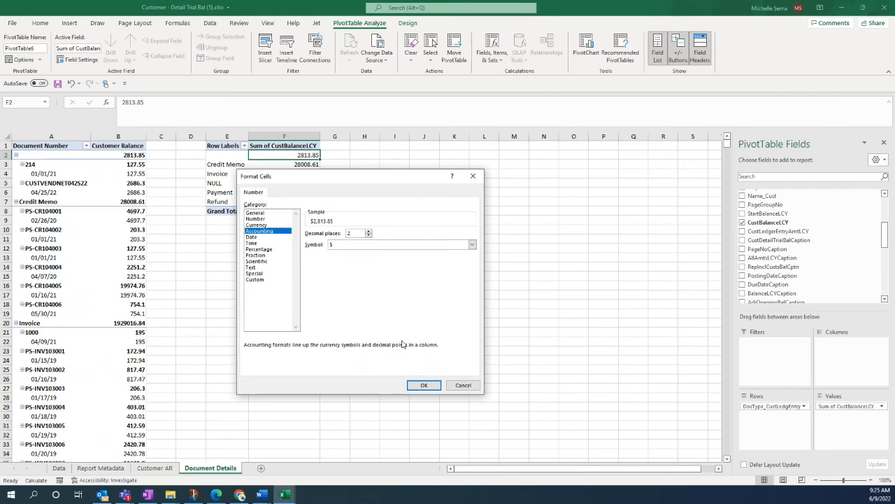
{"action": "left_click", "coordinate": [423, 385]}
{"action": "left_click", "coordinate": [414, 348]}
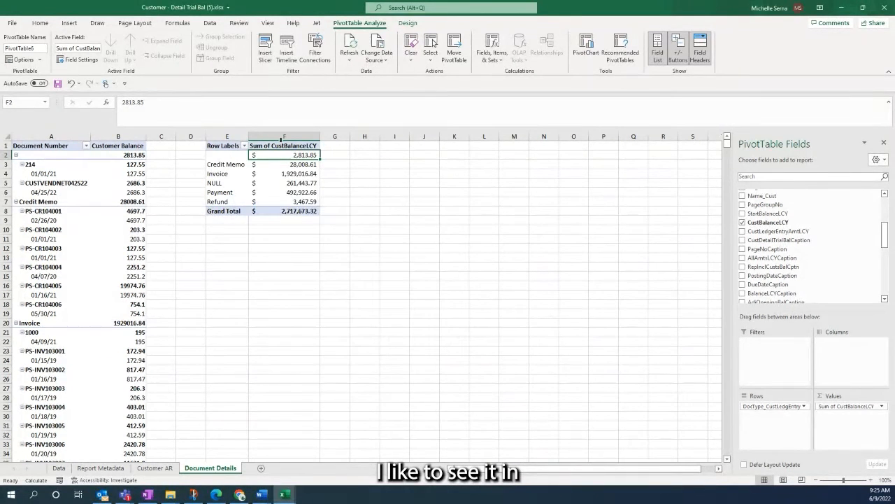
Step: Format the Customer Balance values in the first PivotTable as Accounting with two decimal places and the $ symbol
{"action": "left_click", "coordinate": [123, 155]}
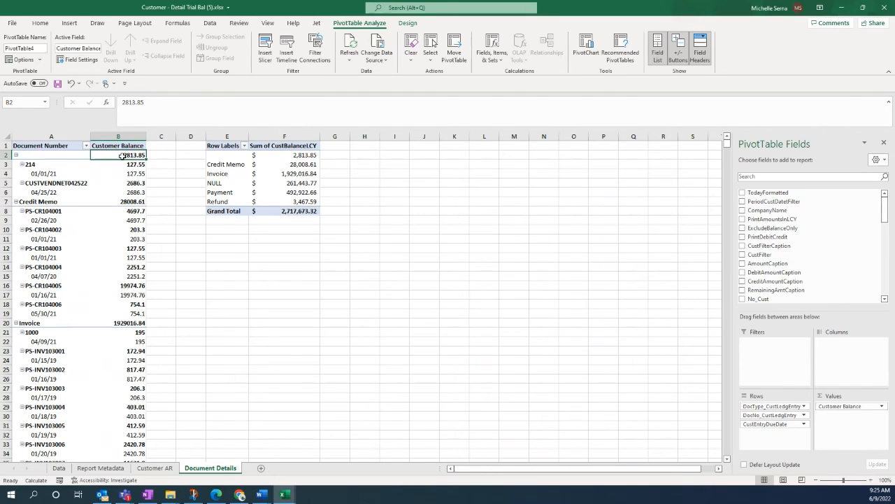
{"action": "right_click", "coordinate": [123, 155]}
{"action": "left_click", "coordinate": [175, 291]}
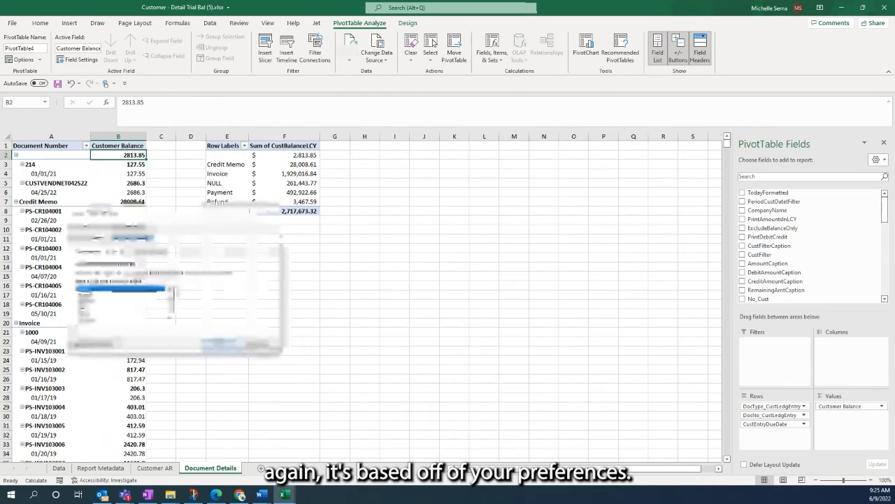
{"action": "left_click", "coordinate": [103, 348]}
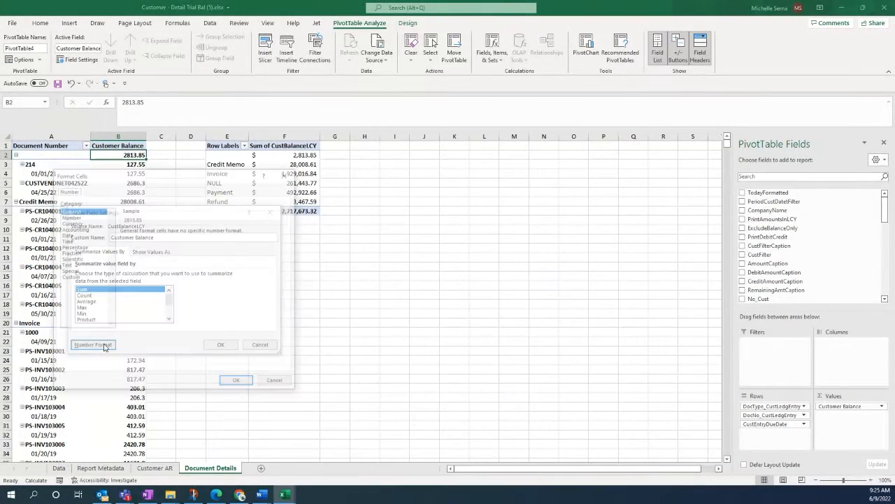
{"action": "left_click", "coordinate": [68, 230]}
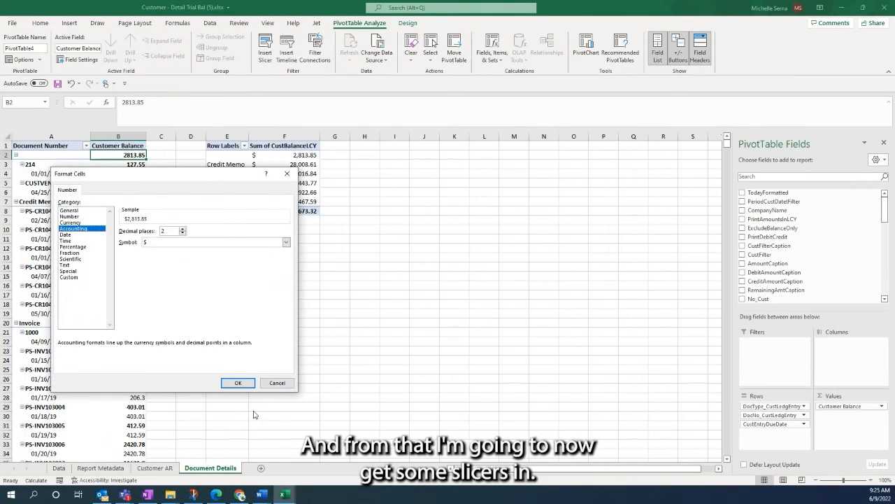
{"action": "left_click", "coordinate": [236, 384]}
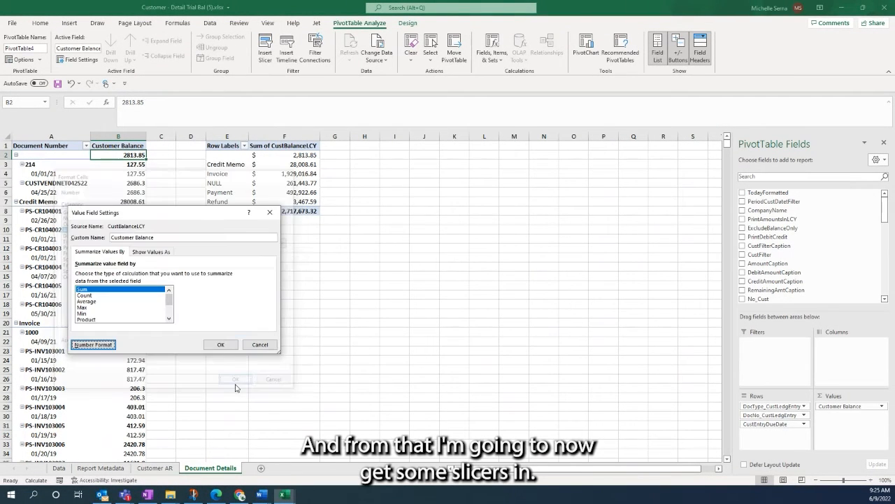
{"action": "left_click", "coordinate": [219, 344]}
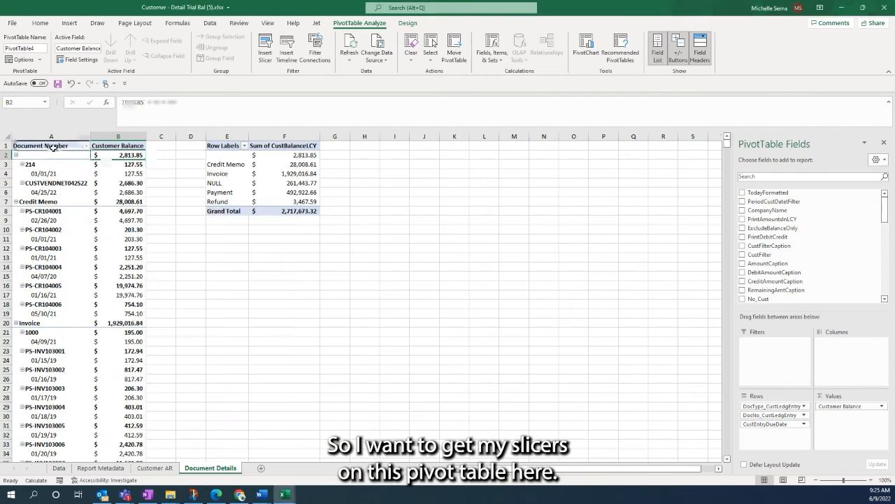
Step: Insert a DocType_CustLedgEntry slicer for the Document Number PivotTable and place it beside that table, below the second PivotTable
{"action": "left_click", "coordinate": [53, 146]}
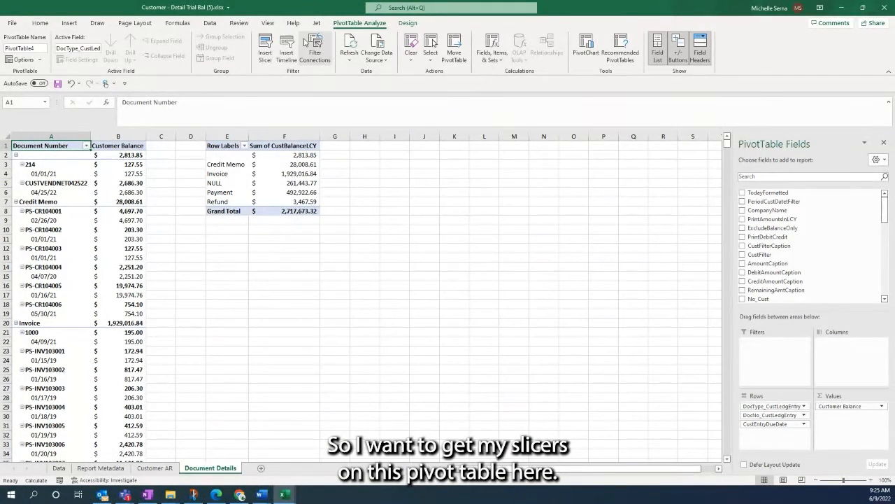
{"action": "left_click", "coordinate": [265, 48]}
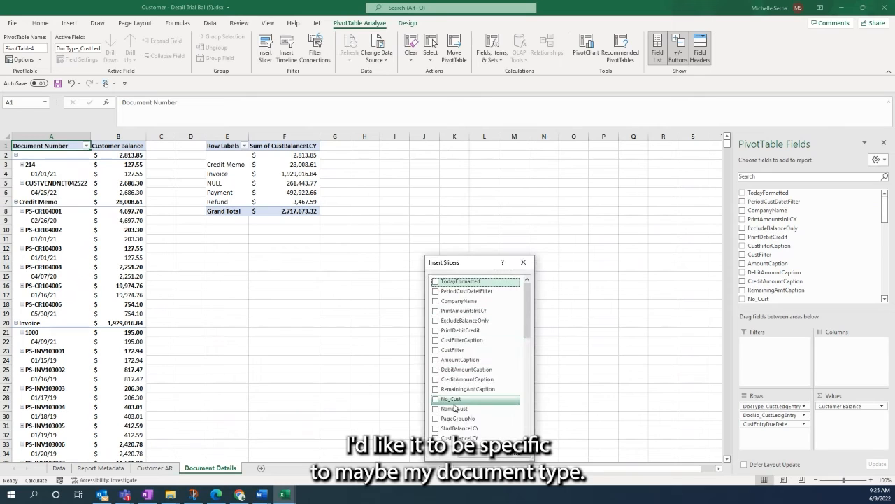
{"action": "scroll", "coordinate": [461, 399], "scroll_direction": "down", "scroll_amount": 3}
{"action": "scroll", "coordinate": [464, 389], "scroll_direction": "down", "scroll_amount": 4}
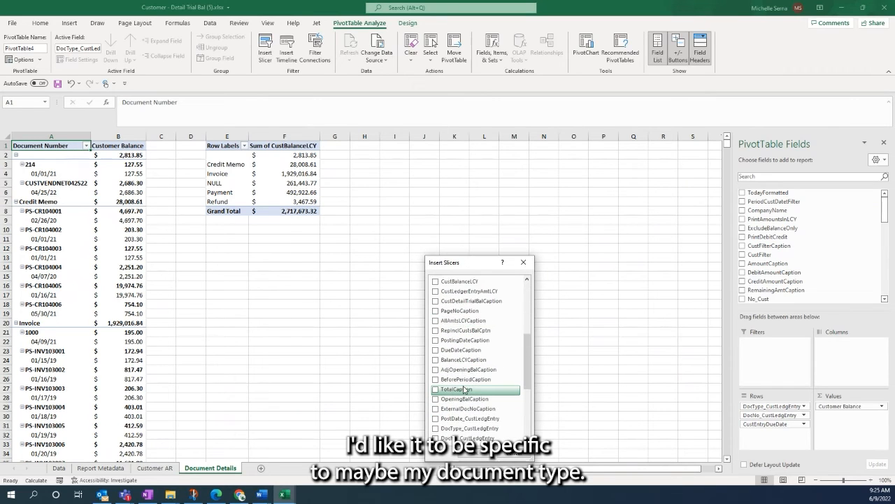
{"action": "left_click", "coordinate": [464, 384]}
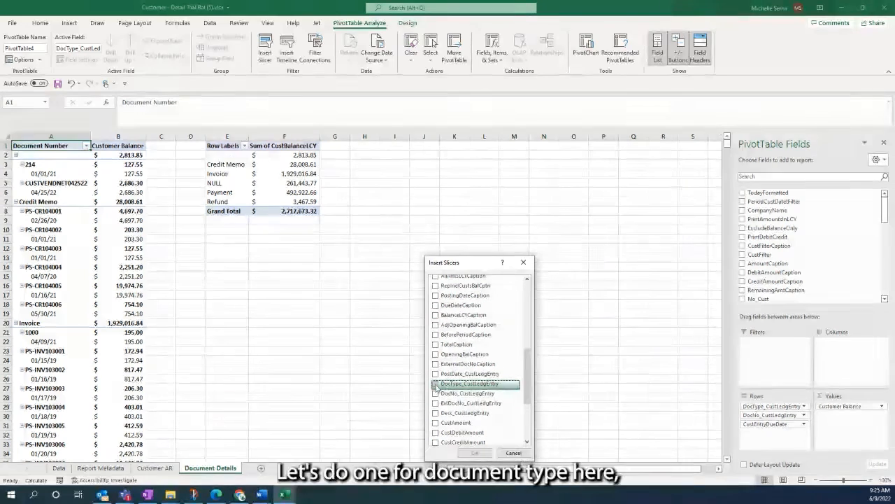
{"action": "left_click", "coordinate": [468, 450]}
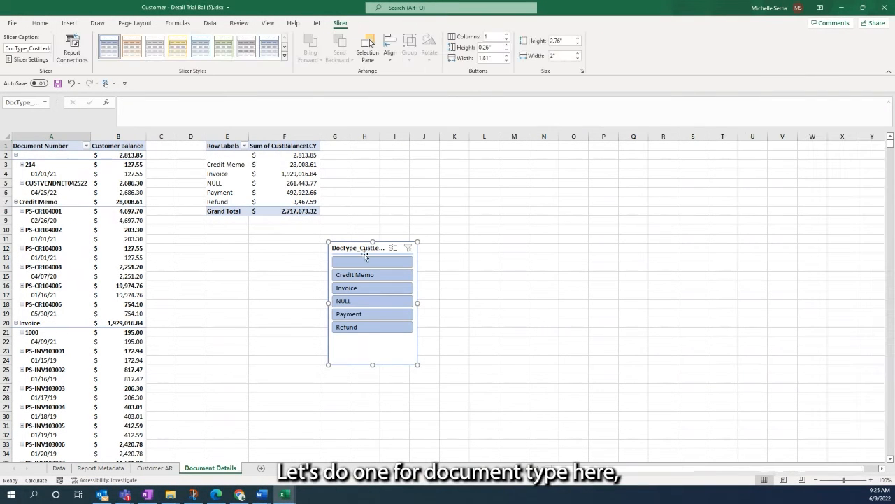
{"action": "left_click_drag", "start_coordinate": [353, 245], "coordinate": [190, 241]}
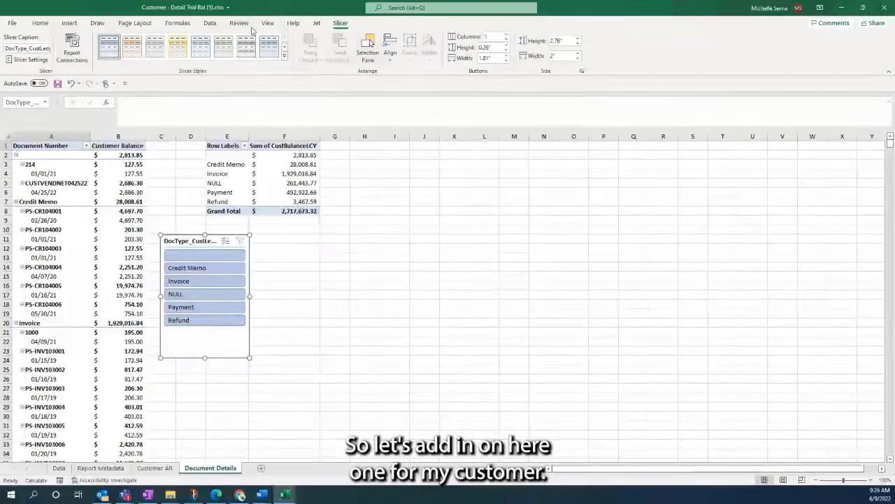
Step: Insert a Name_Cust slicer for the Document Number PivotTable
{"action": "left_click", "coordinate": [82, 258]}
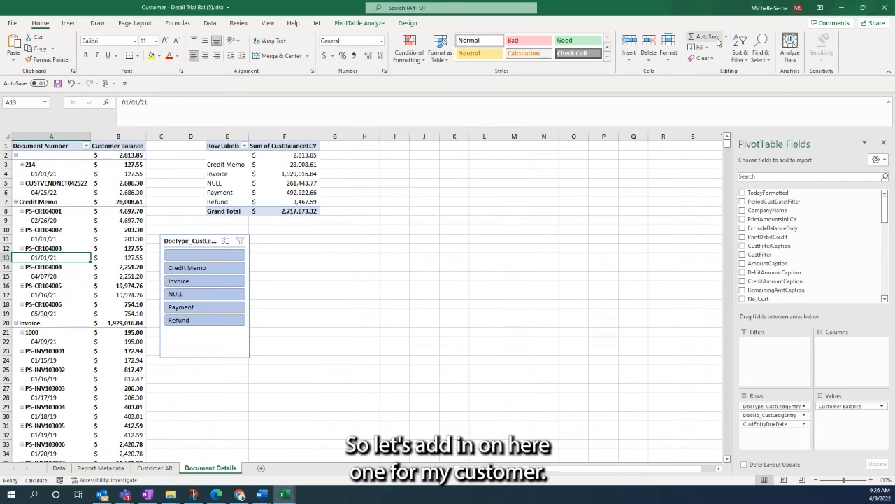
{"action": "left_click", "coordinate": [365, 23]}
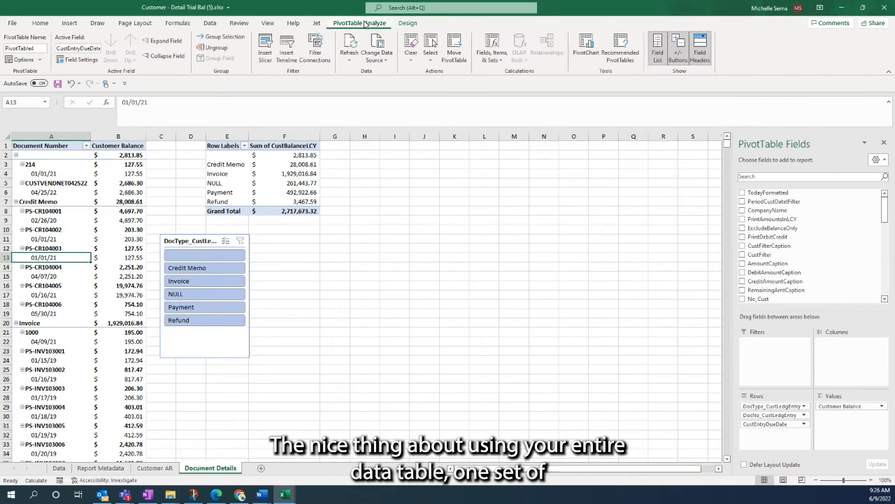
{"action": "left_click", "coordinate": [266, 46]}
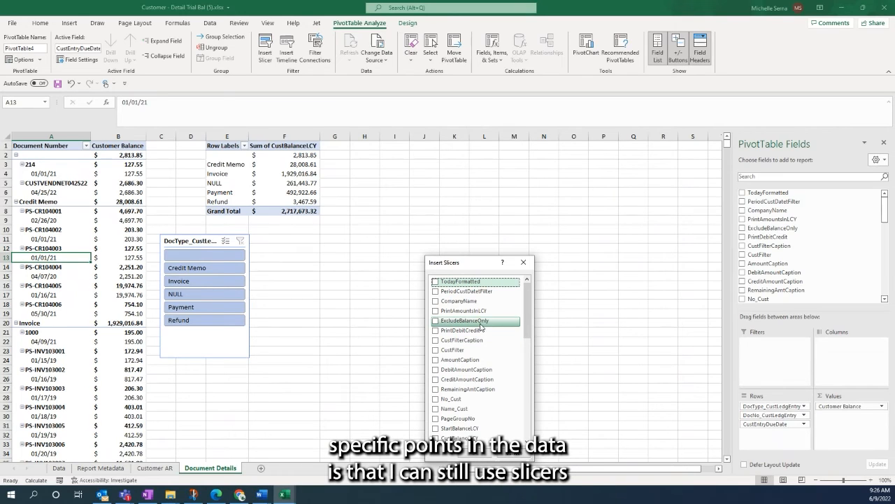
{"action": "scroll", "coordinate": [474, 338], "scroll_direction": "down", "scroll_amount": 1}
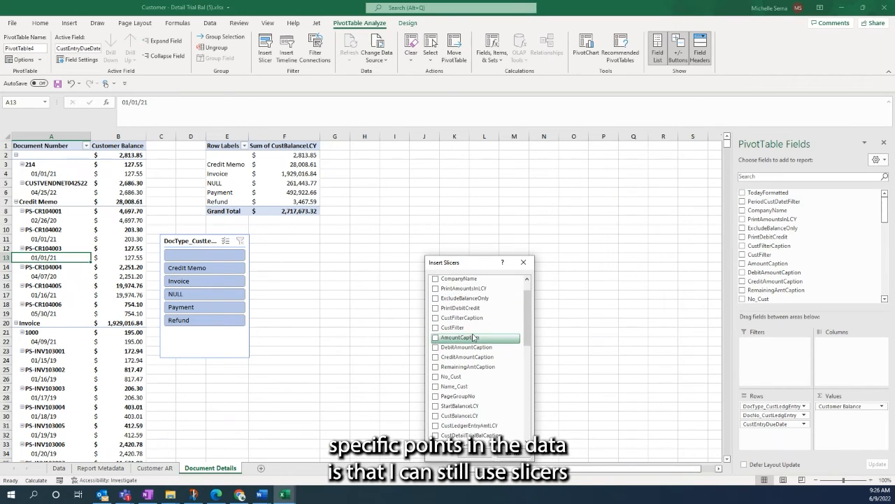
{"action": "scroll", "coordinate": [474, 338], "scroll_direction": "down", "scroll_amount": 1}
{"action": "left_click", "coordinate": [436, 364]}
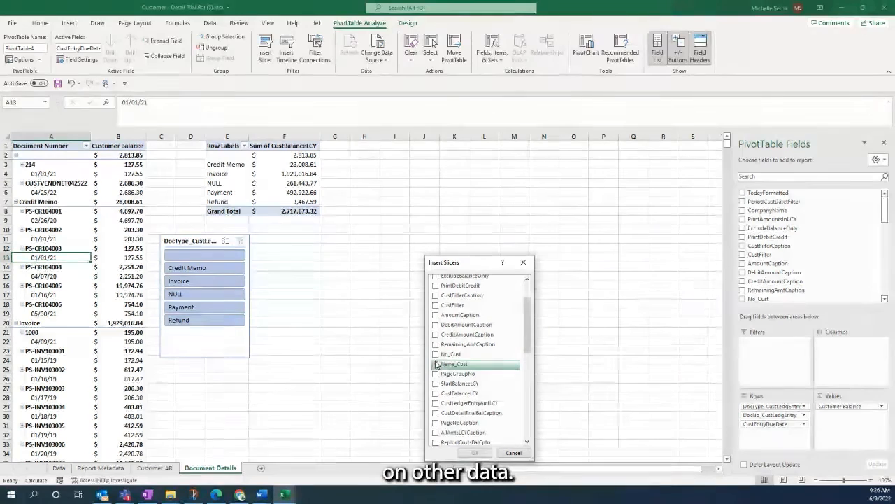
{"action": "left_click", "coordinate": [475, 452]}
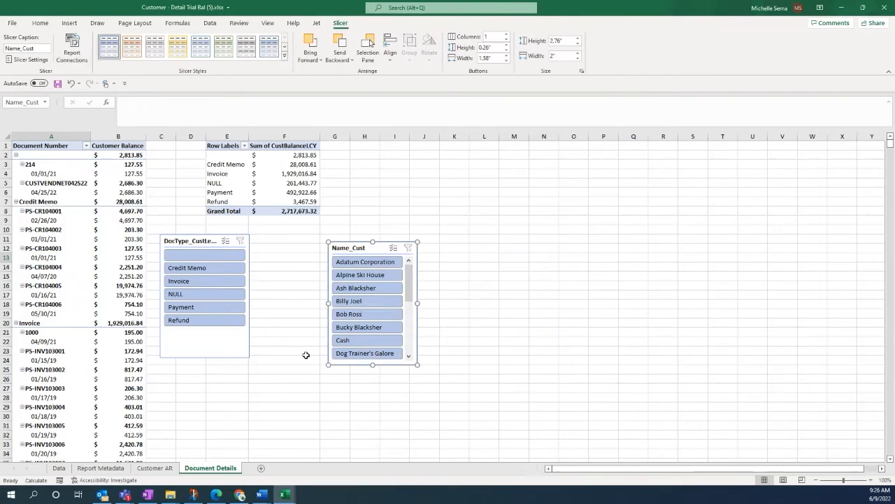
Step: Filter the Name_Cust slicer to Alpine Ski House, clear the filter, and place the slicer beside the document type slicer
{"action": "left_click", "coordinate": [357, 276]}
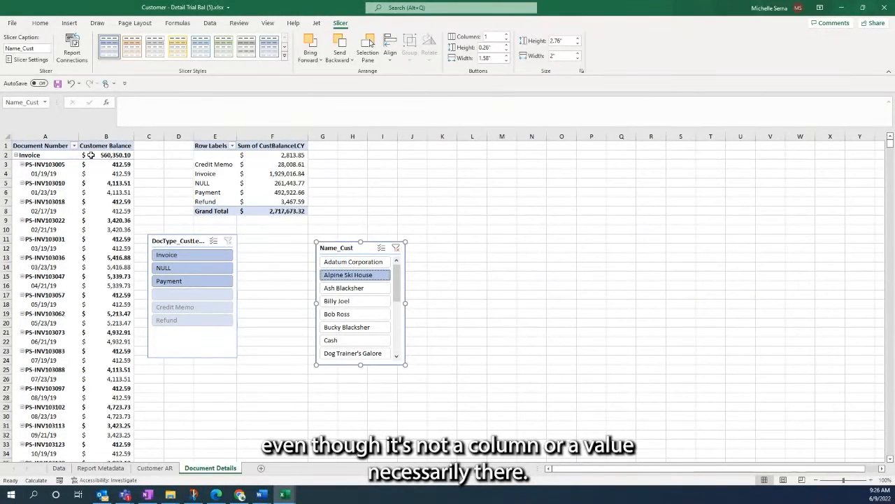
{"action": "left_click", "coordinate": [396, 247]}
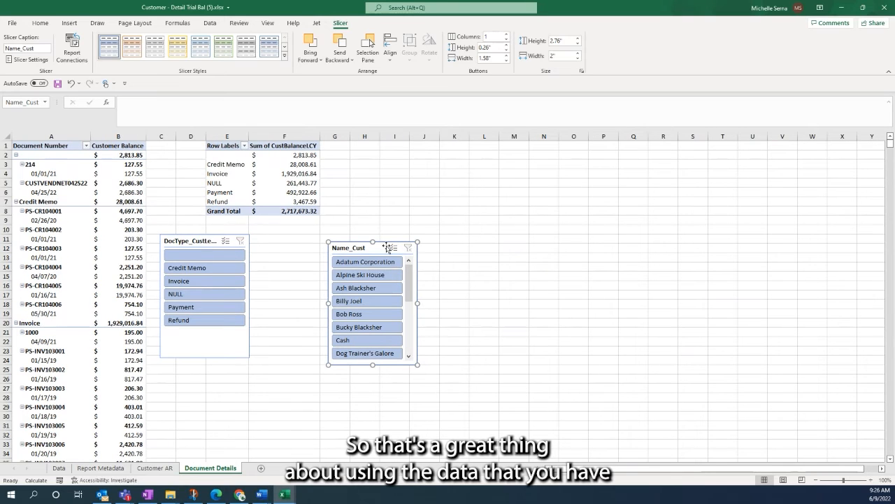
{"action": "left_click_drag", "start_coordinate": [382, 251], "coordinate": [317, 240]}
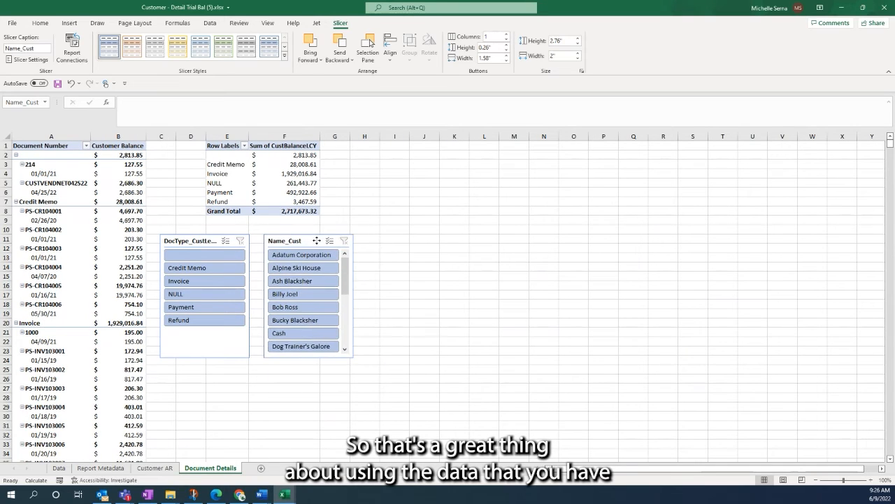
{"action": "left_click", "coordinate": [490, 297]}
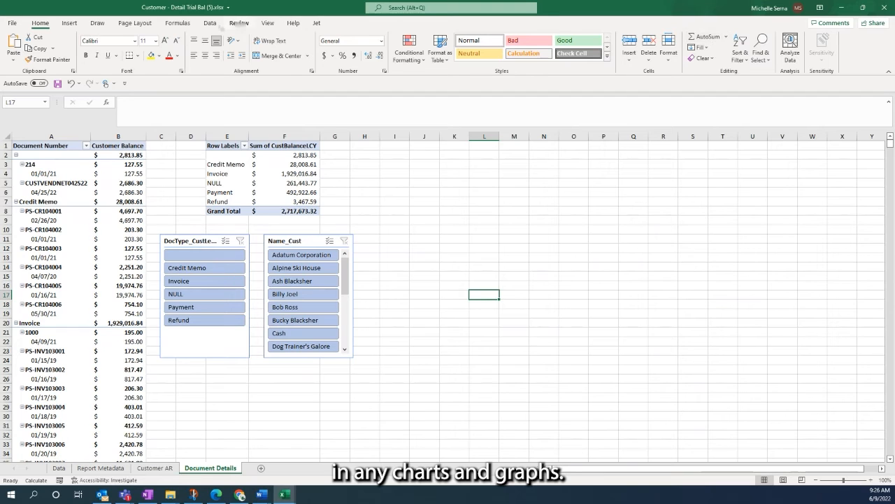
{"action": "left_click", "coordinate": [209, 23]}
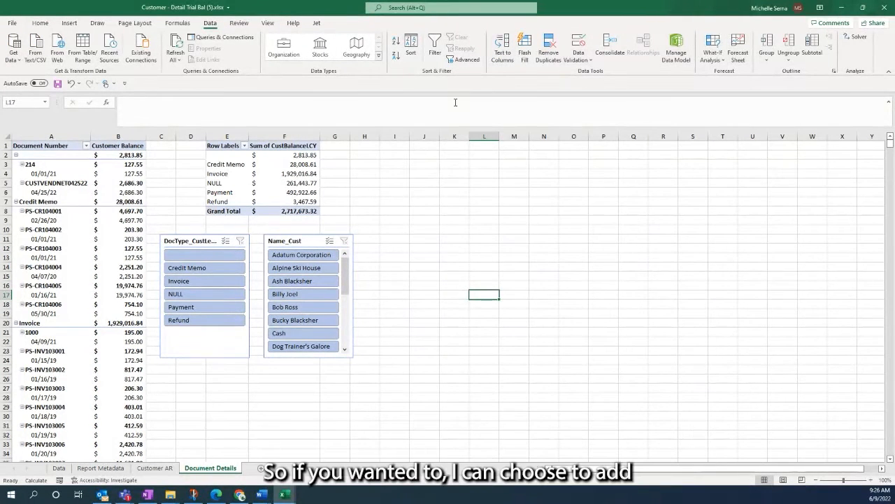
{"action": "left_click", "coordinate": [118, 192]}
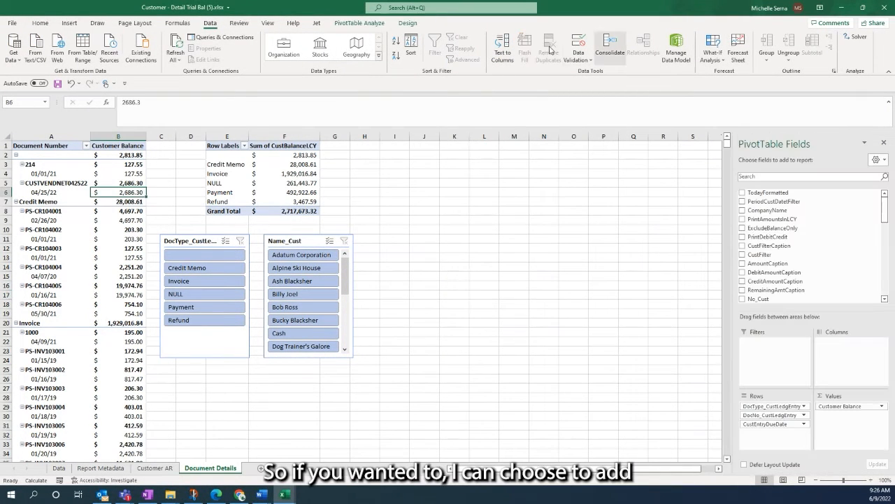
{"action": "left_click", "coordinate": [359, 23]}
{"action": "left_click", "coordinate": [590, 42]}
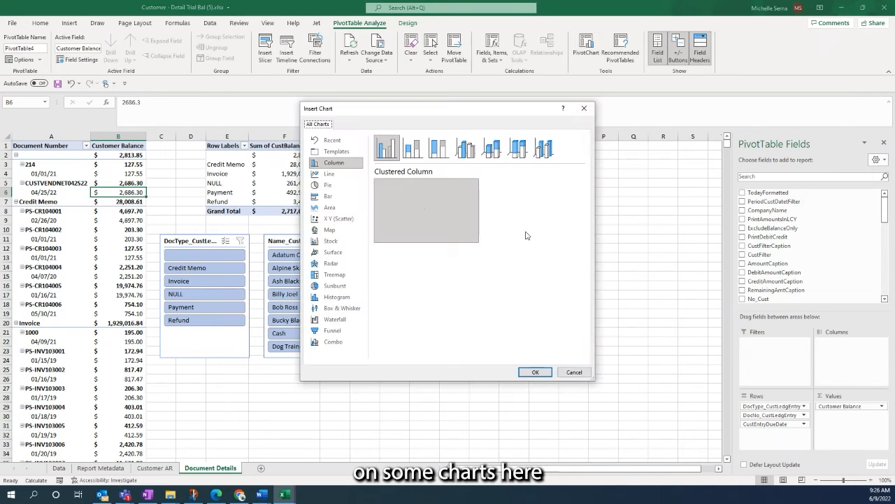
{"action": "mouse_move", "coordinate": [424, 191]}
{"action": "left_click", "coordinate": [329, 174]}
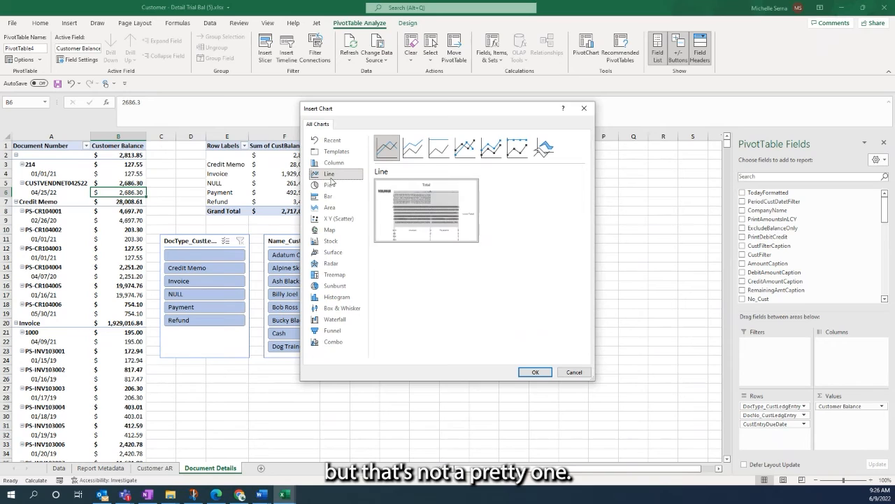
{"action": "left_click", "coordinate": [413, 149]}
{"action": "left_click", "coordinate": [334, 185]}
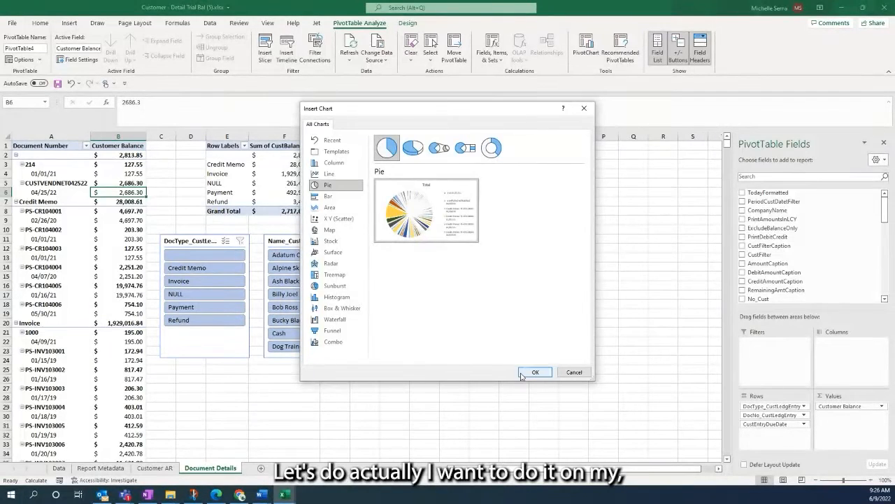
{"action": "left_click", "coordinate": [572, 372]}
Step: Select the document type summary PivotTable that starts at cell E1
{"action": "left_click", "coordinate": [223, 156]}
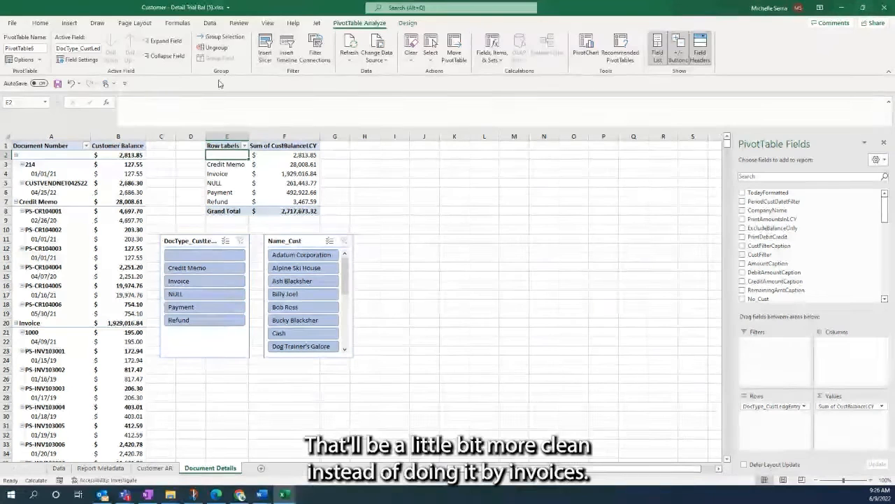
Step: Insert a pie PivotChart from the document type pivot table and place it below the slicers
{"action": "left_click", "coordinate": [586, 46]}
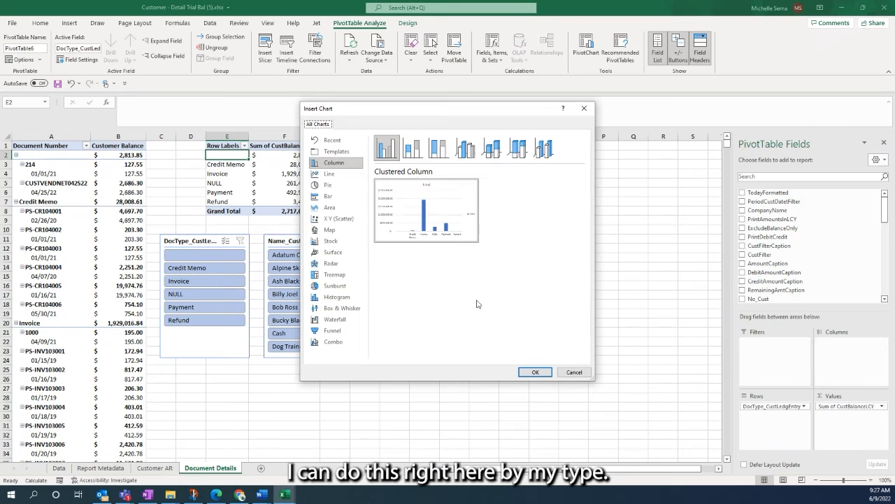
{"action": "left_click", "coordinate": [339, 186]}
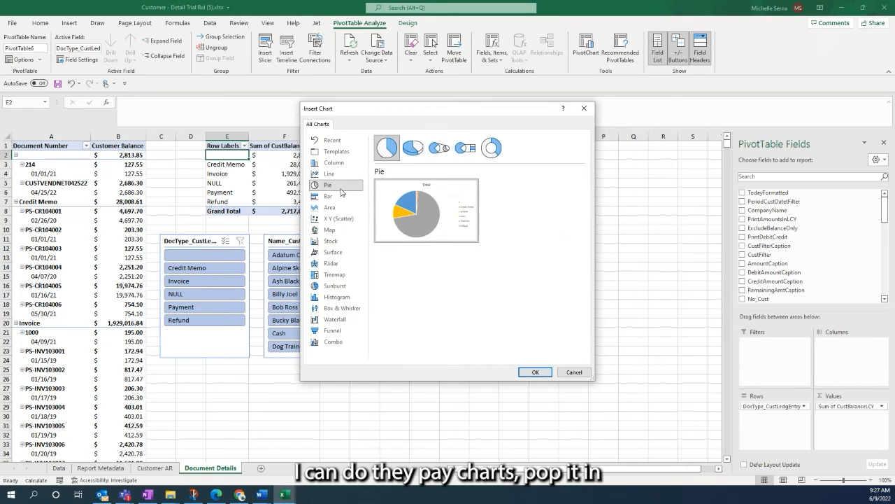
{"action": "left_click", "coordinate": [535, 372]}
{"action": "left_click_drag", "start_coordinate": [441, 245], "coordinate": [328, 400]}
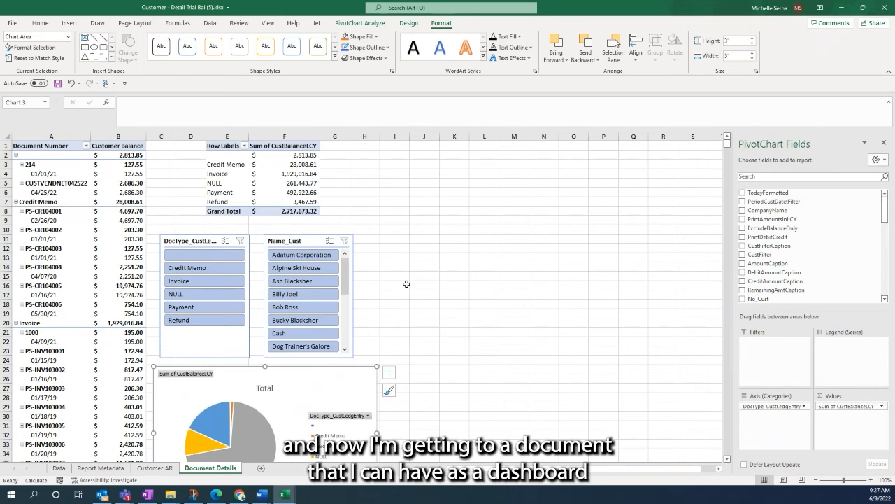
Step: Filter the document details pivot table by individual customers and document types with the slicers, and clear both filters
{"action": "left_click", "coordinate": [308, 294]}
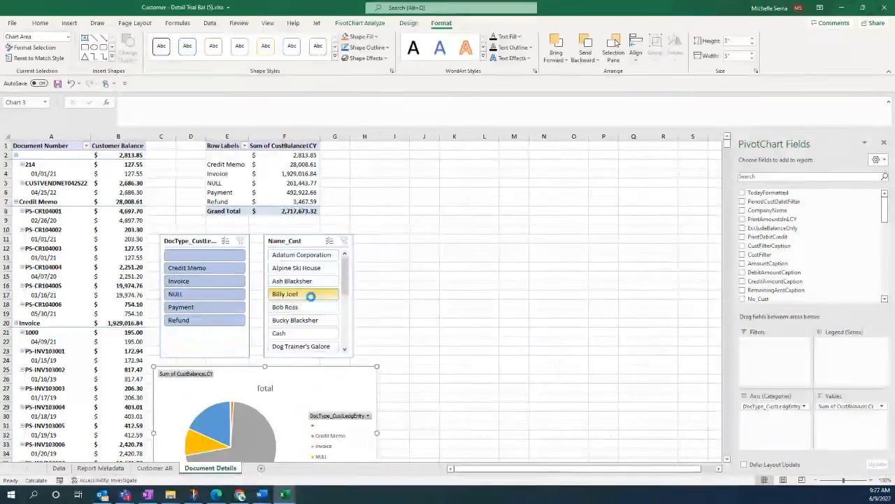
{"action": "left_click", "coordinate": [302, 268]}
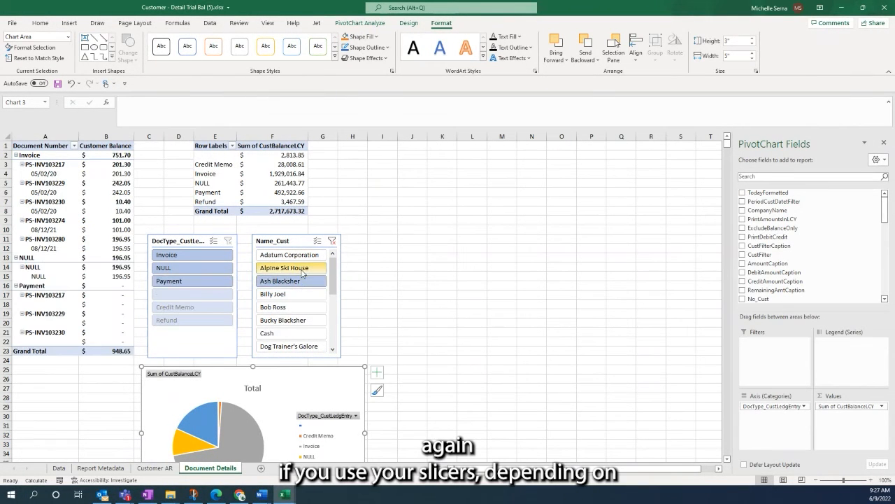
{"action": "left_click", "coordinate": [290, 320]}
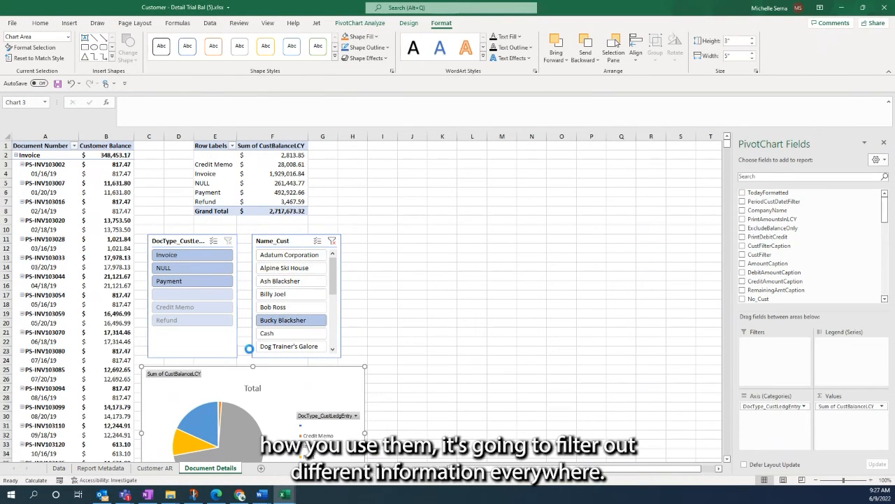
{"action": "left_click", "coordinate": [190, 267]}
{"action": "left_click", "coordinate": [189, 257]}
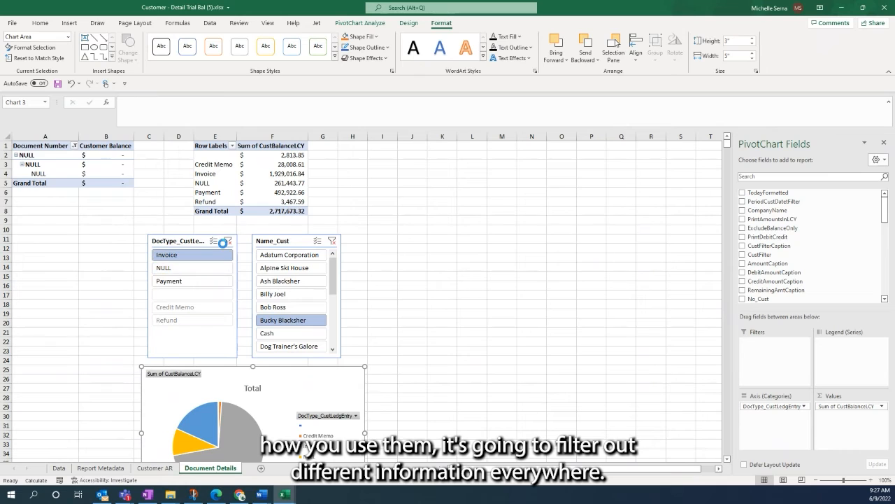
{"action": "left_click", "coordinate": [333, 241]}
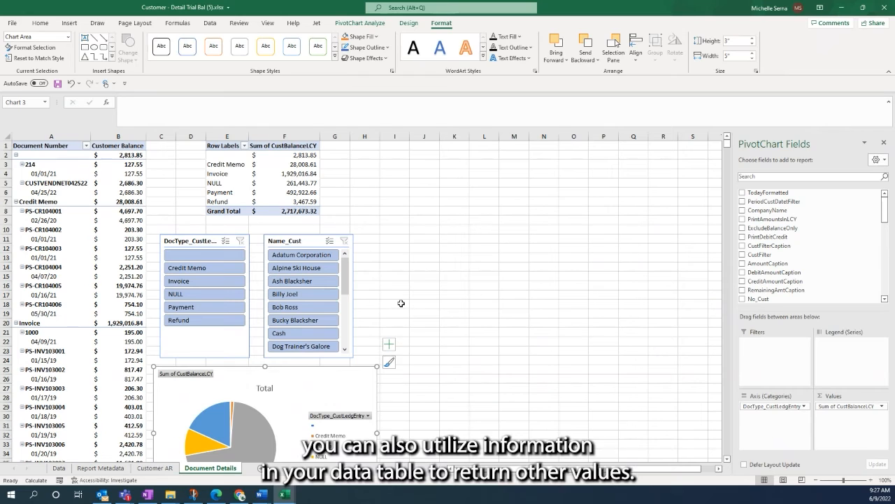
{"action": "scroll", "coordinate": [400, 303], "scroll_direction": "down", "scroll_amount": 1}
{"action": "scroll", "coordinate": [401, 303], "scroll_direction": "up", "scroll_amount": 1}
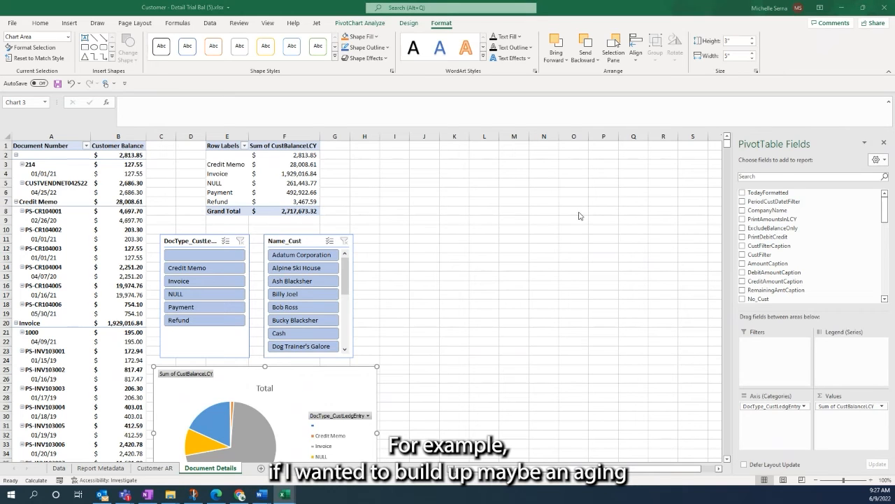
Step: Enter the aging table headers AR, Amount and % of Total in cells I3:K3
{"action": "left_click_drag", "start_coordinate": [395, 165], "coordinate": [502, 225]}
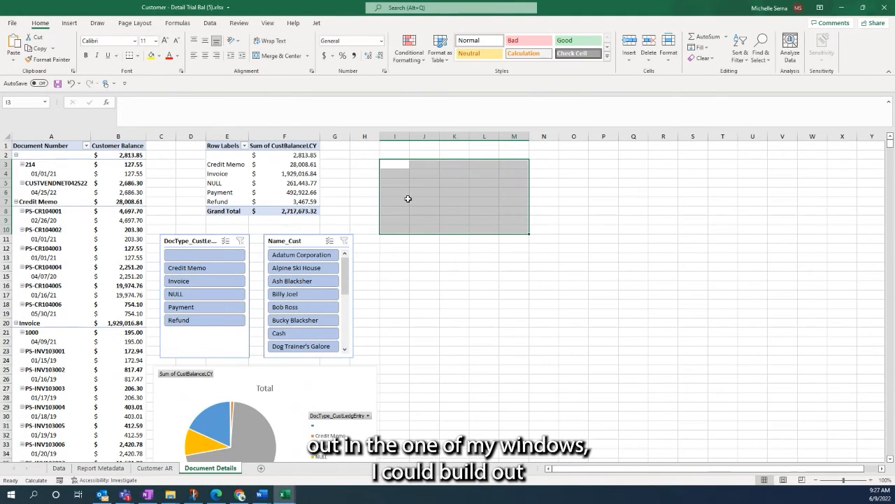
{"action": "left_click", "coordinate": [394, 165]}
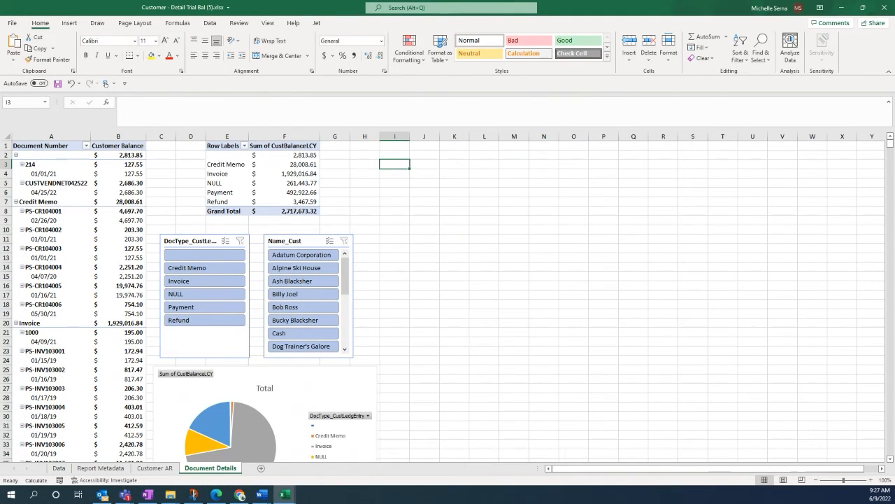
{"action": "type", "text": "AR"}
{"action": "key", "text": "Tab"}
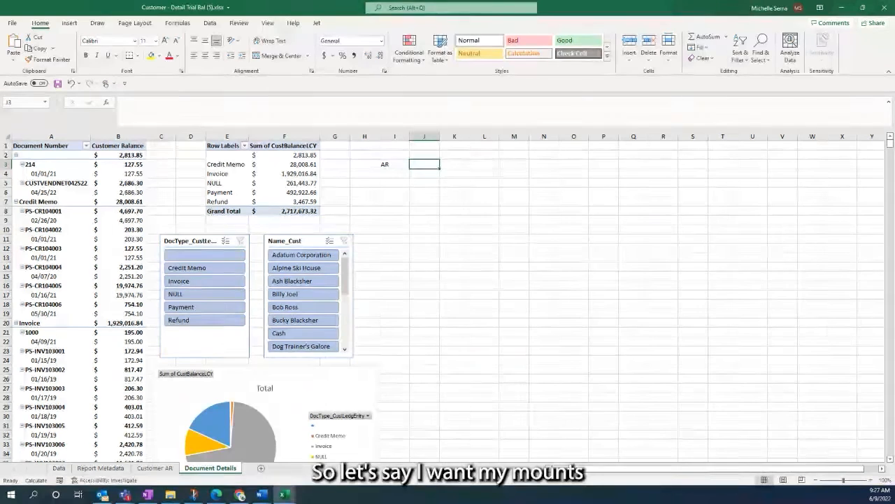
{"action": "type", "text": "AM"}
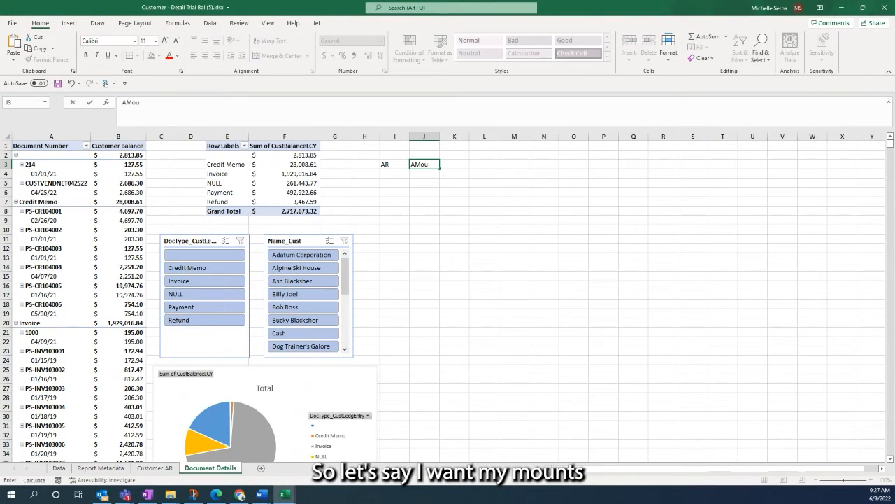
{"action": "type", "text": "ount"}
{"action": "key", "text": "Tab"}
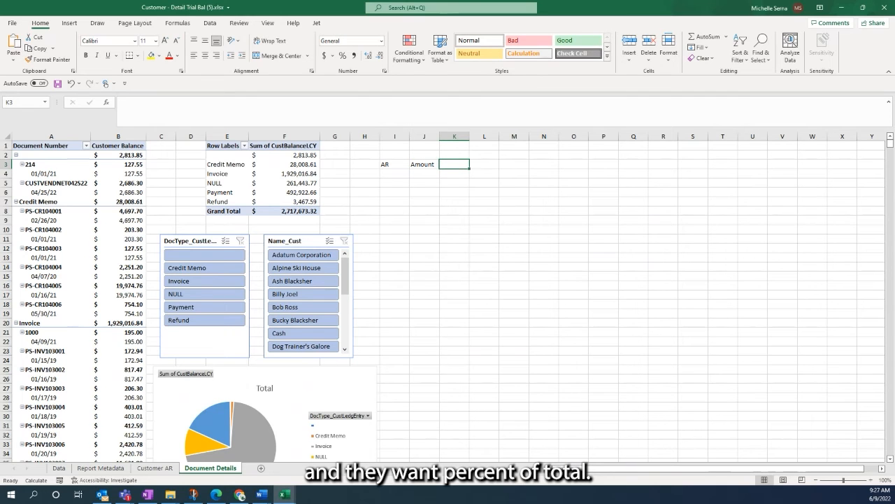
{"action": "type", "text": "% of Total"}
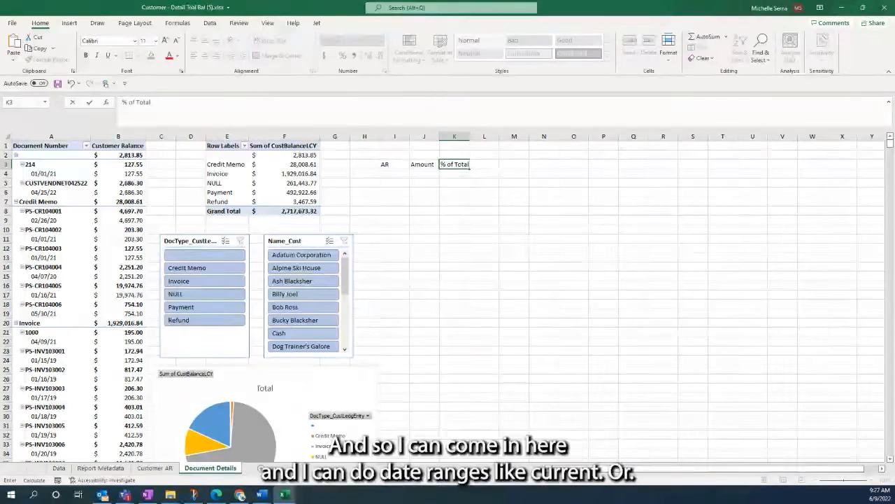
{"action": "key", "text": "Return"}
Step: Enter the aging bucket labels Current, 0-30, 31-60, 61-90 and 91+ in cells I4:I8 under the AR header
{"action": "key", "text": "Left"}
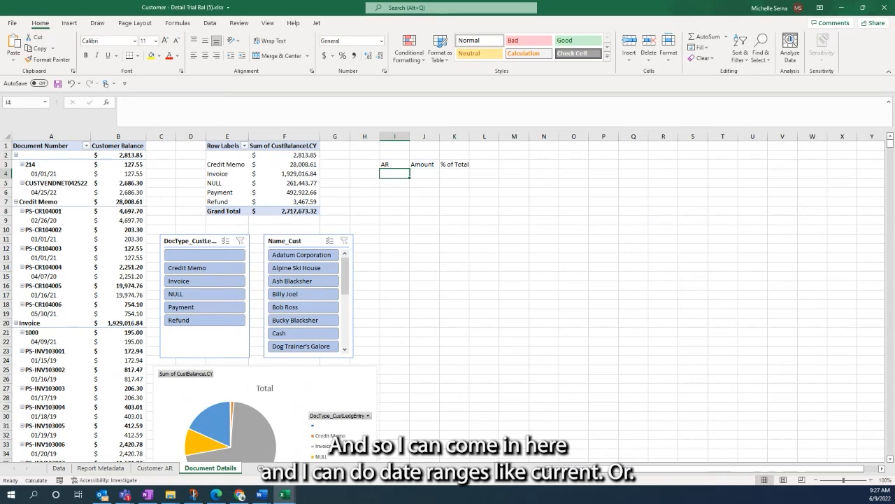
{"action": "type", "text": "Current"}
{"action": "key", "text": "Return"}
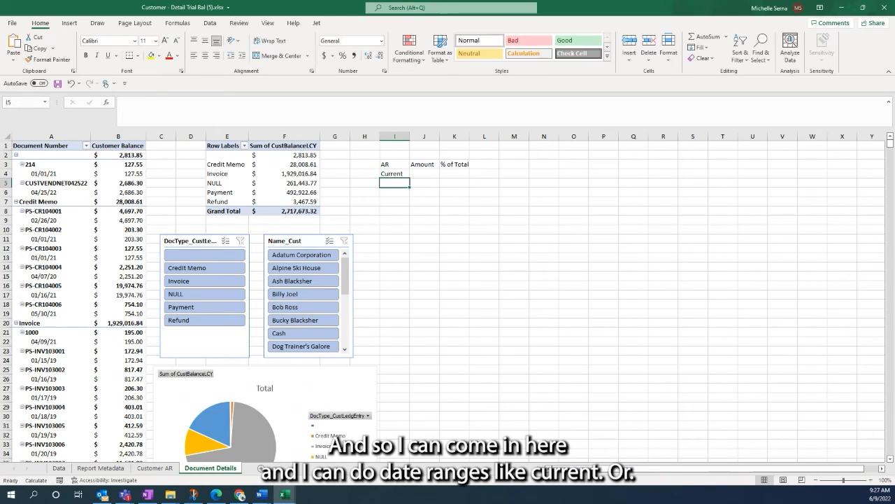
{"action": "type", "text": "0-30"}
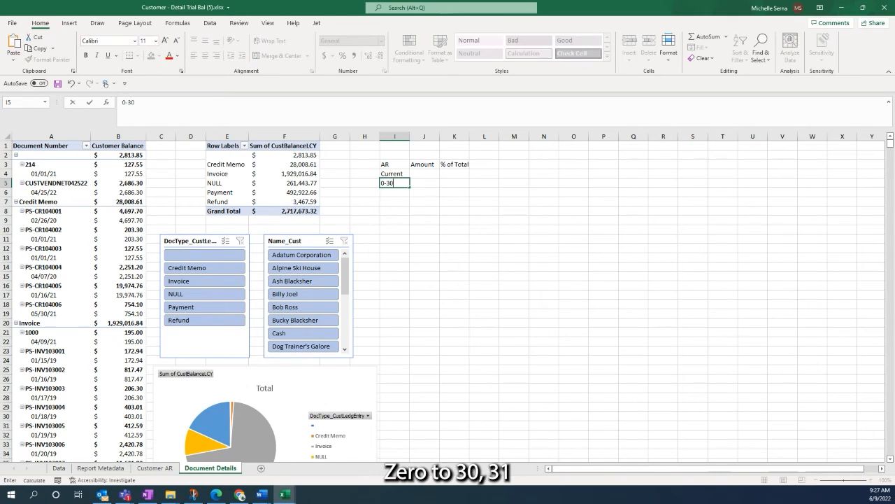
{"action": "key", "text": "Return"}
{"action": "type", "text": "31-"}
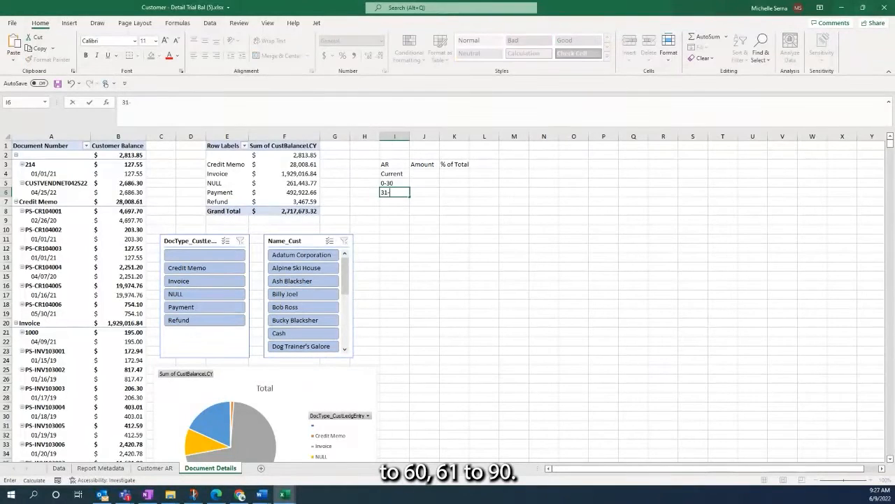
{"action": "type", "text": "60"}
{"action": "key", "text": "Return"}
{"action": "type", "text": "61-90"}
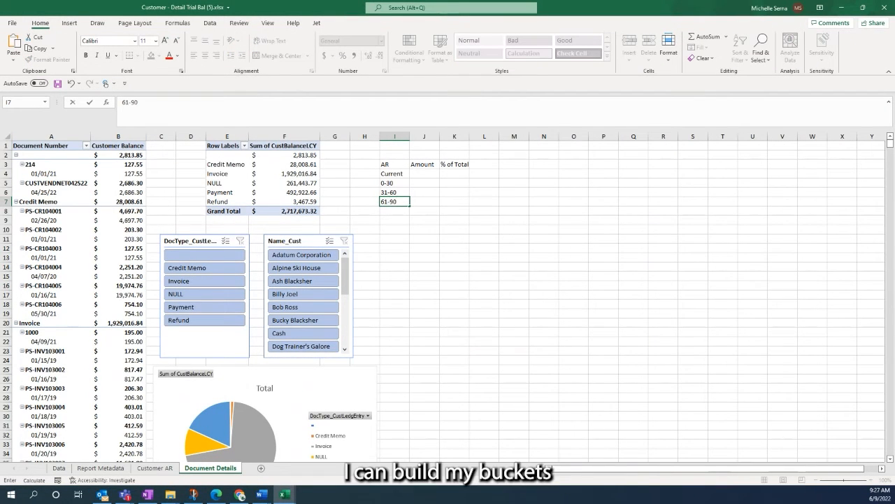
{"action": "key", "text": "Return"}
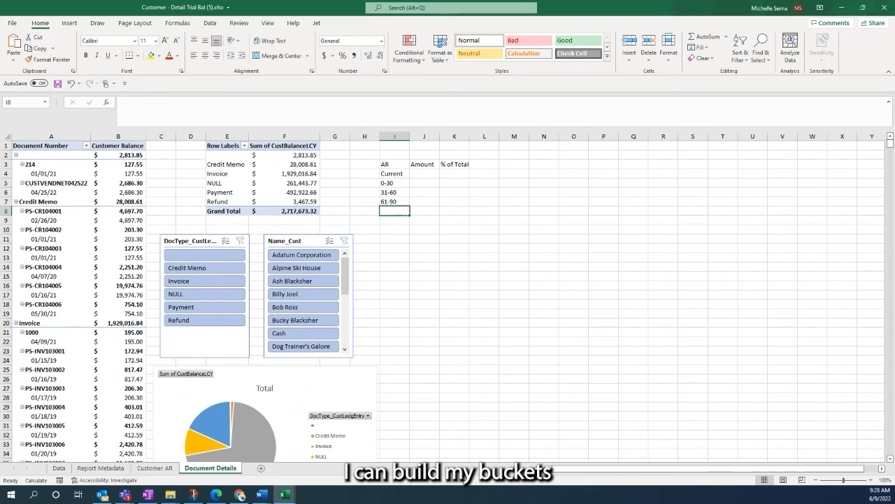
{"action": "type", "text": "91+"}
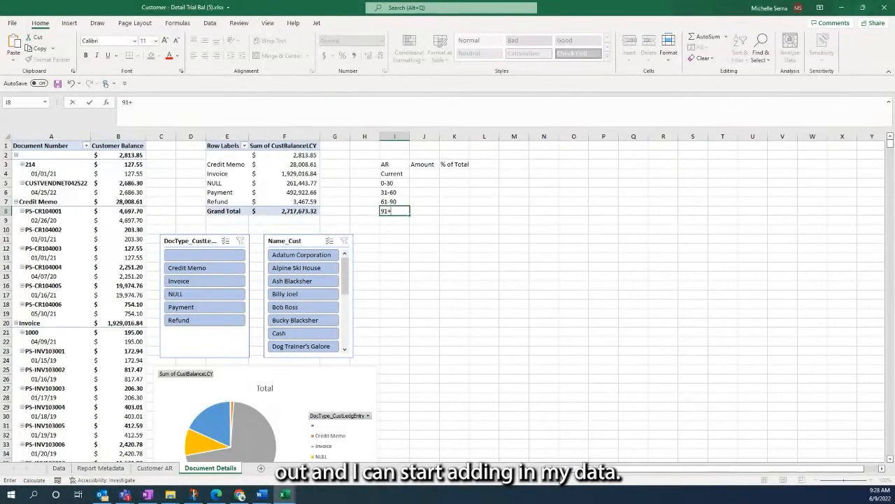
{"action": "left_click", "coordinate": [428, 172]}
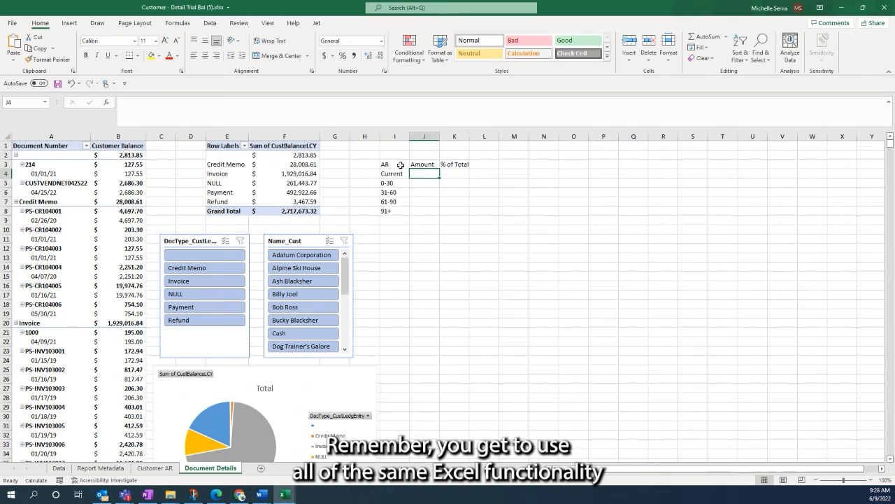
Step: Apply all borders to the aging table range I3:K8
{"action": "left_click_drag", "start_coordinate": [395, 165], "coordinate": [461, 214]}
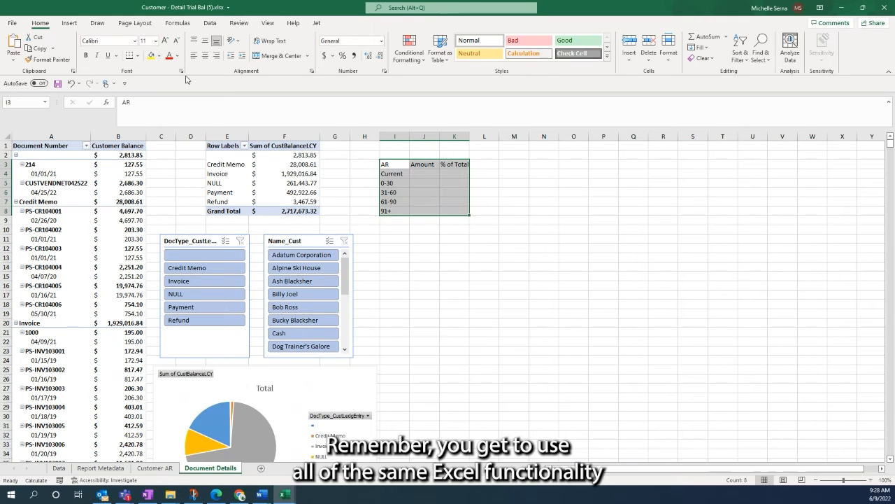
{"action": "left_click", "coordinate": [135, 56]}
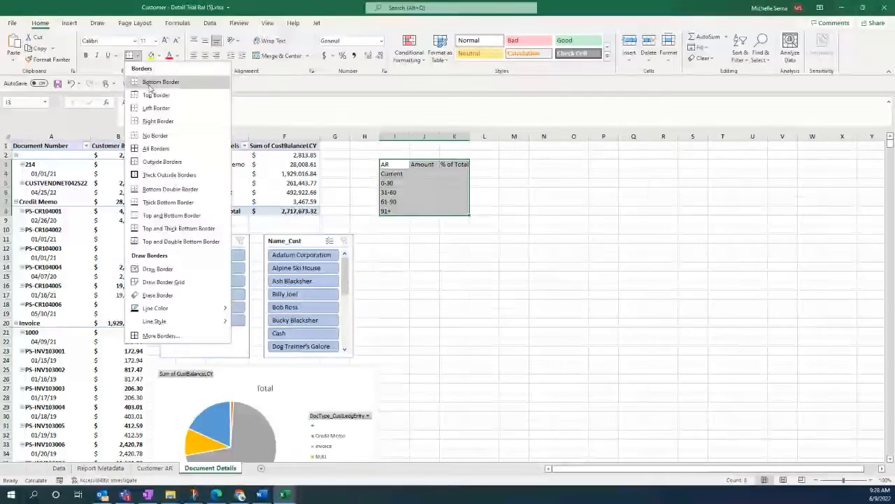
{"action": "left_click", "coordinate": [155, 149]}
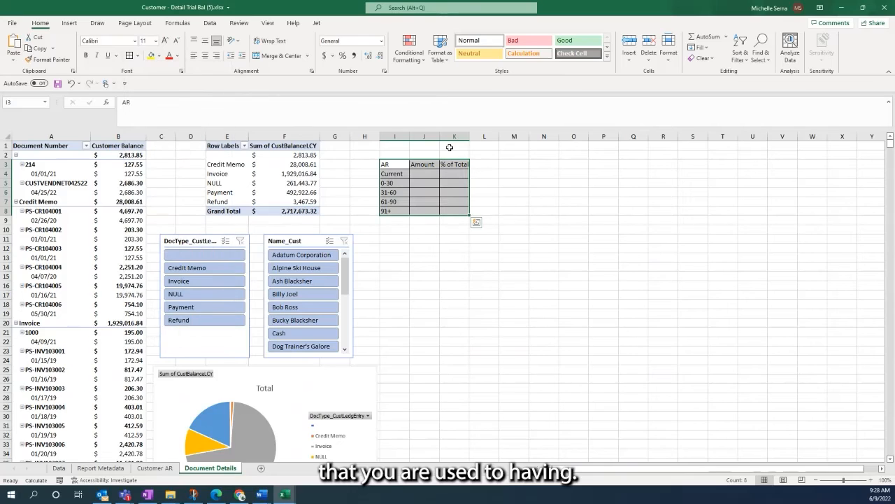
Step: Autofit the widths of columns I and J to their contents and select cell J4
{"action": "left_click", "coordinate": [406, 136]}
{"action": "double_click", "coordinate": [410, 137]}
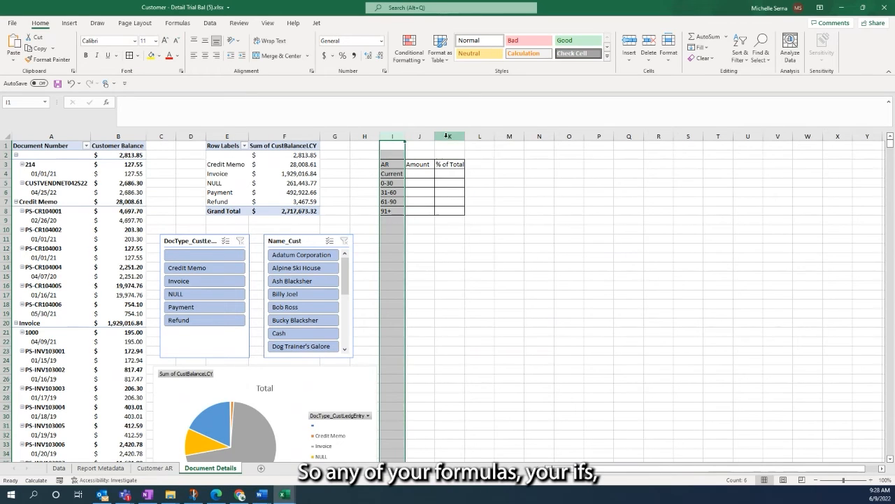
{"action": "left_click", "coordinate": [430, 138]}
{"action": "double_click", "coordinate": [433, 140]}
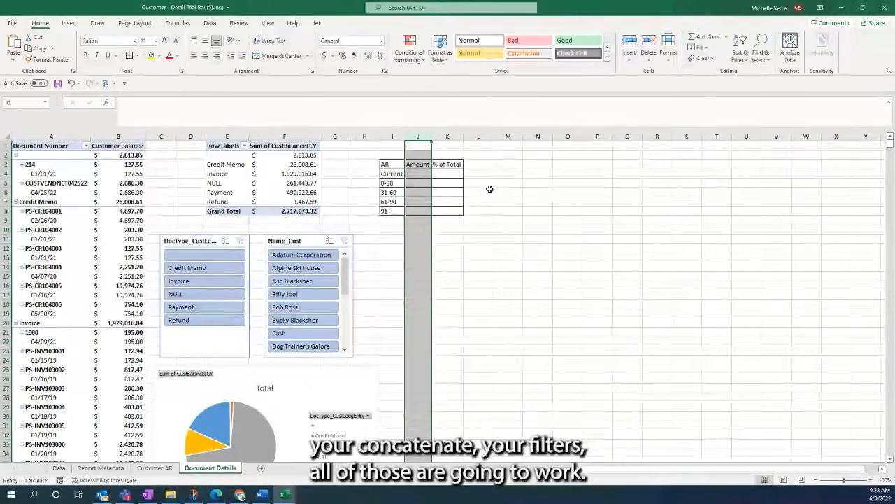
{"action": "left_click", "coordinate": [453, 210]}
{"action": "left_click", "coordinate": [418, 172]}
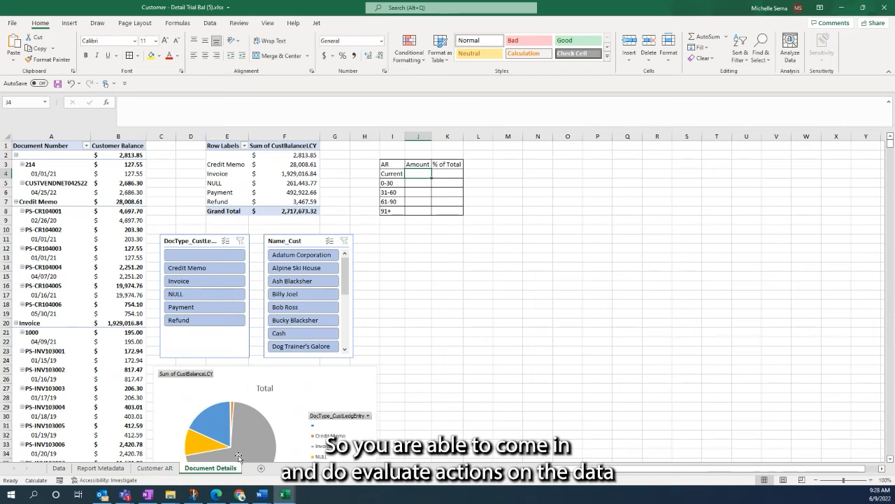
Step: Review the source table on the Data sheet and return to the Document Details sheet
{"action": "left_click", "coordinate": [66, 467]}
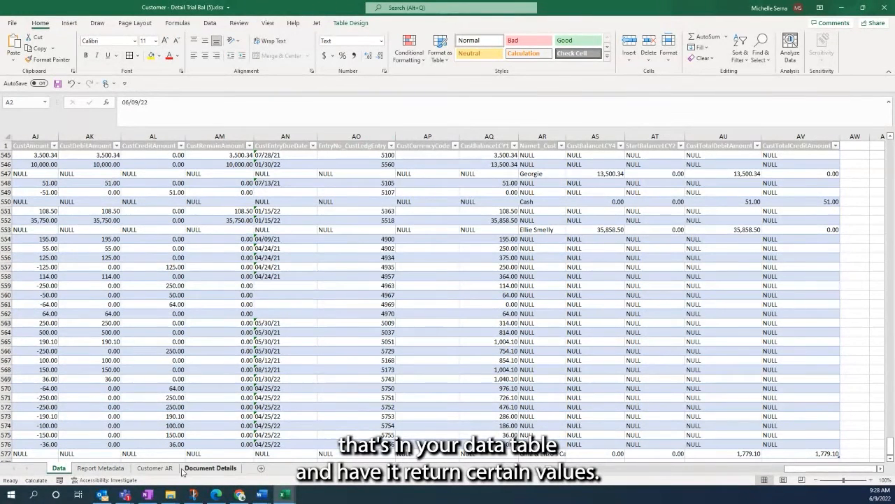
{"action": "left_click", "coordinate": [210, 467]}
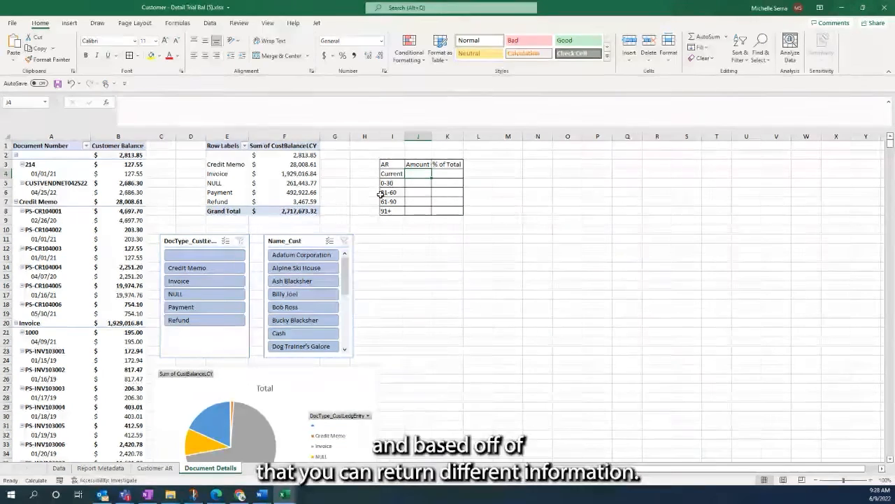
{"action": "left_click", "coordinate": [401, 238]}
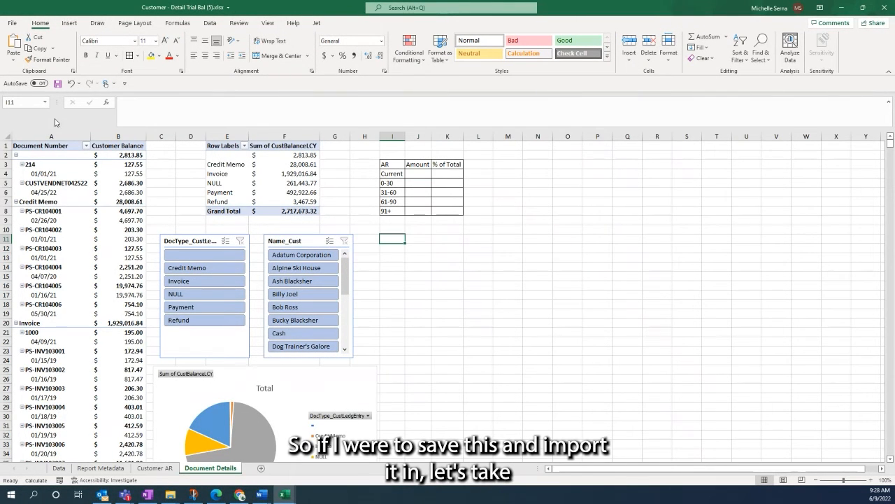
Step: Save the customer detail trial balance workbook and close it
{"action": "left_click", "coordinate": [57, 84]}
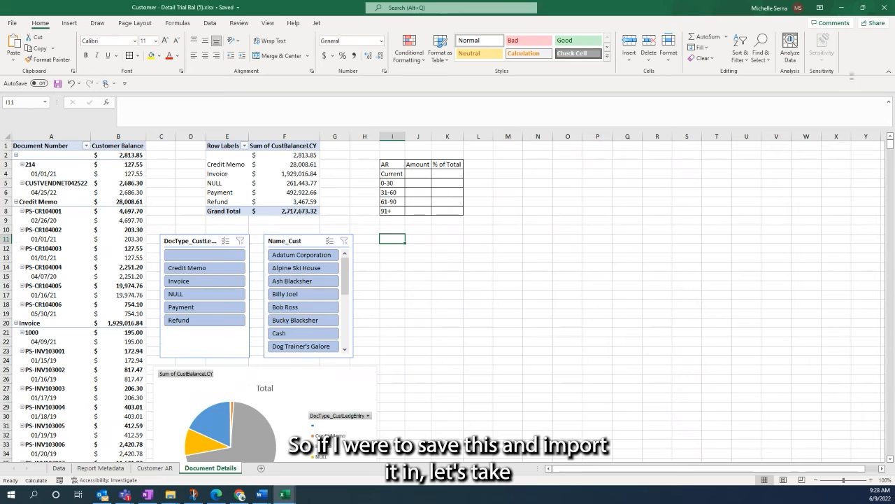
{"action": "left_click", "coordinate": [885, 9]}
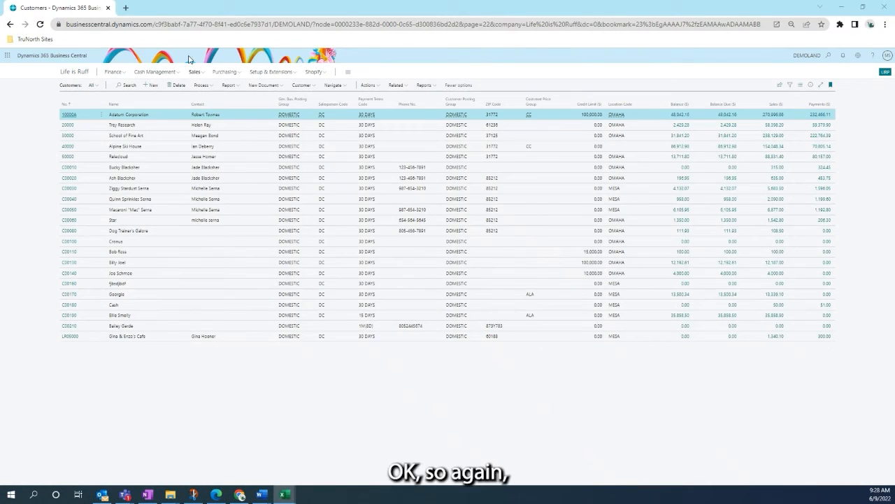
Step: Open the Report Layouts page and filter the list for report 104
{"action": "left_click", "coordinate": [826, 56]}
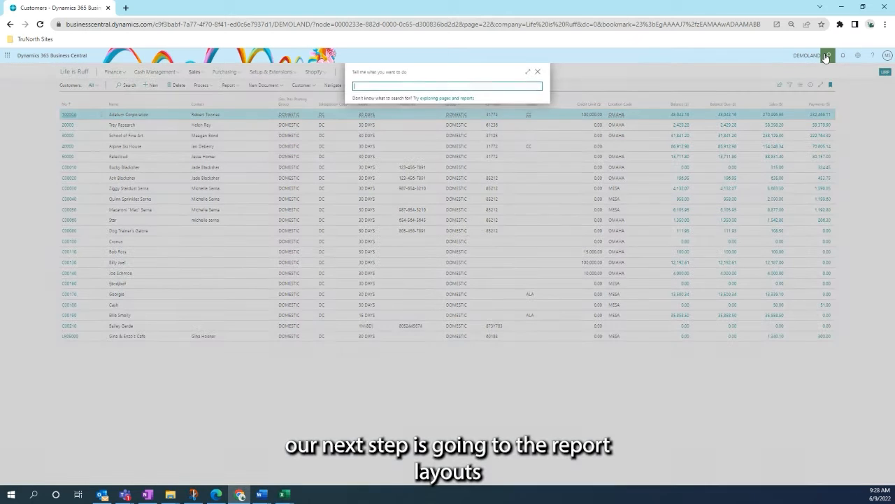
{"action": "type", "text": "report layo"}
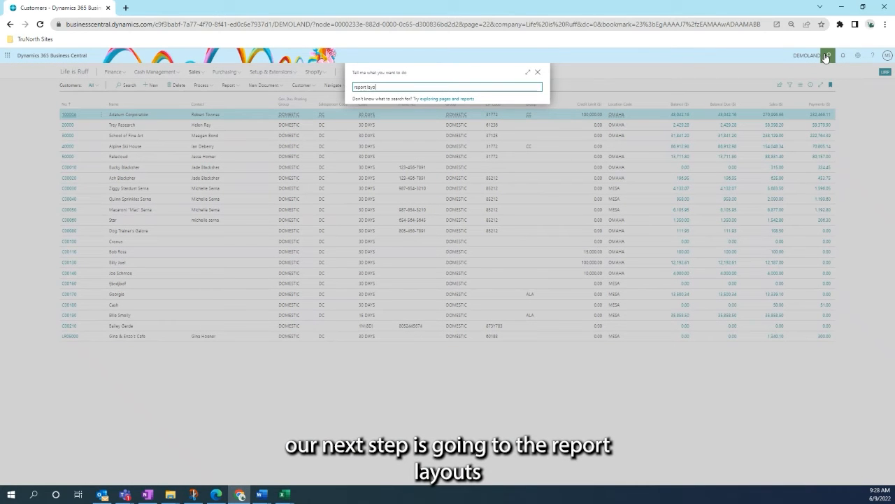
{"action": "type", "text": "ut"}
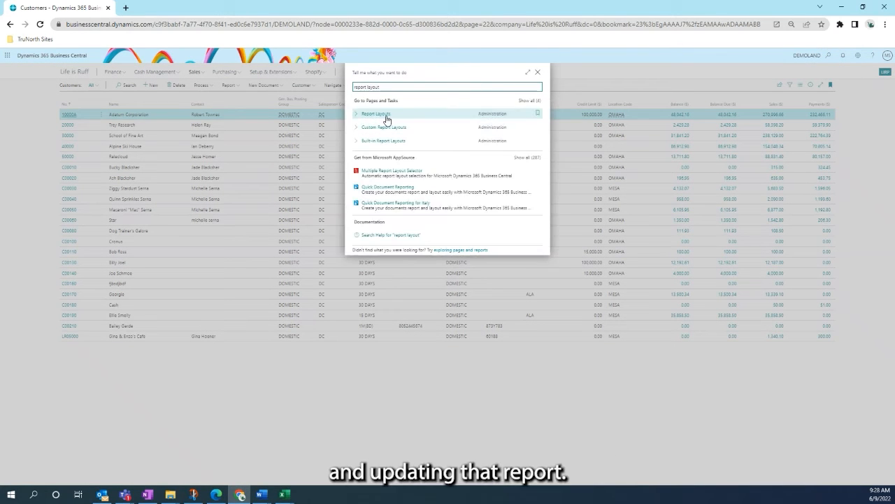
{"action": "left_click", "coordinate": [385, 117]}
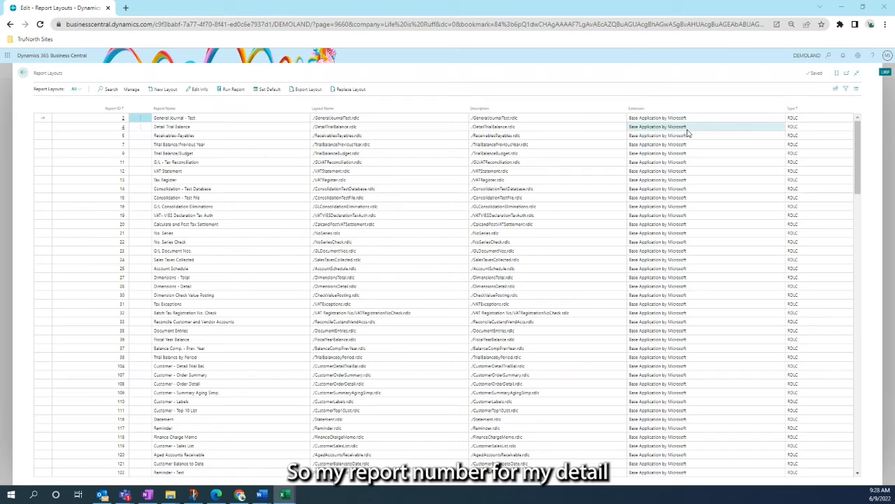
{"action": "left_click", "coordinate": [102, 94]}
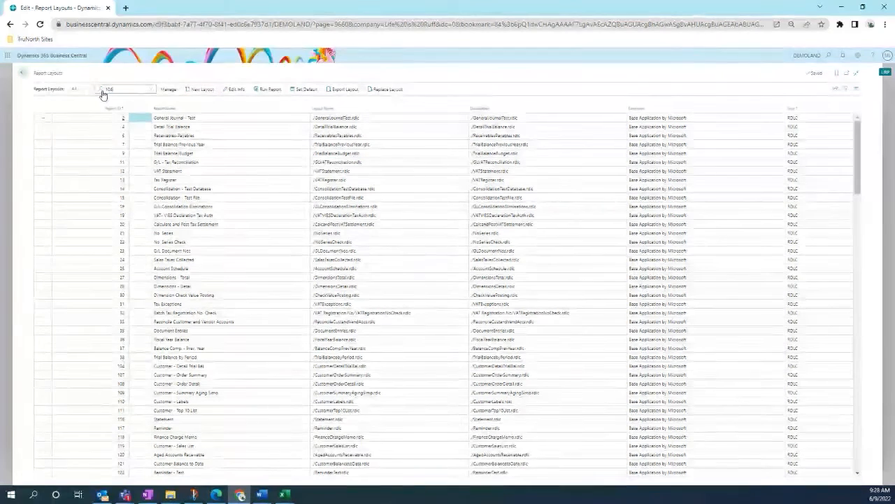
{"action": "type", "text": "104"}
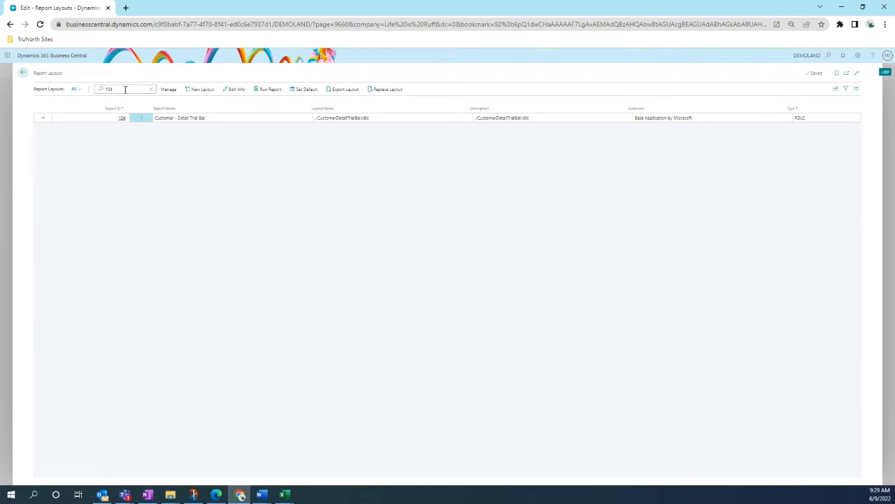
Step: Add a new Excel layout for report 104, entering the owner's first name plus "Customer Dashboard" as layout name and description
{"action": "left_click", "coordinate": [201, 90]}
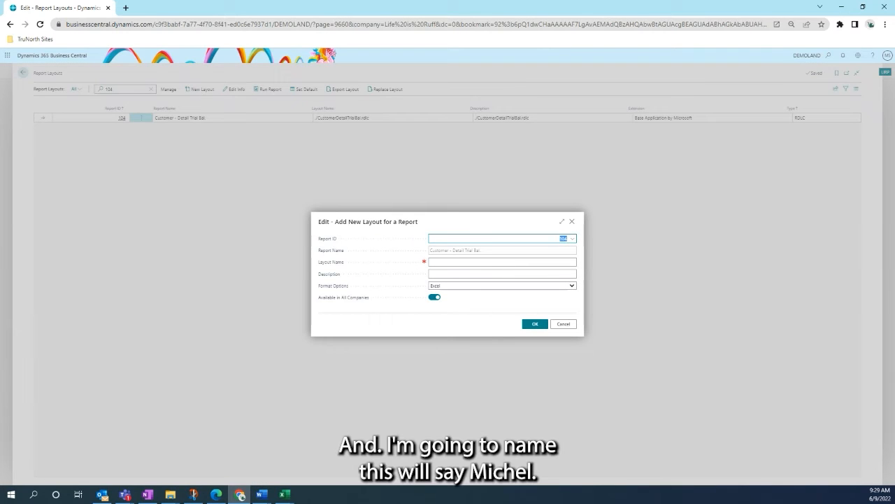
{"action": "key", "text": "alt+Tab"}
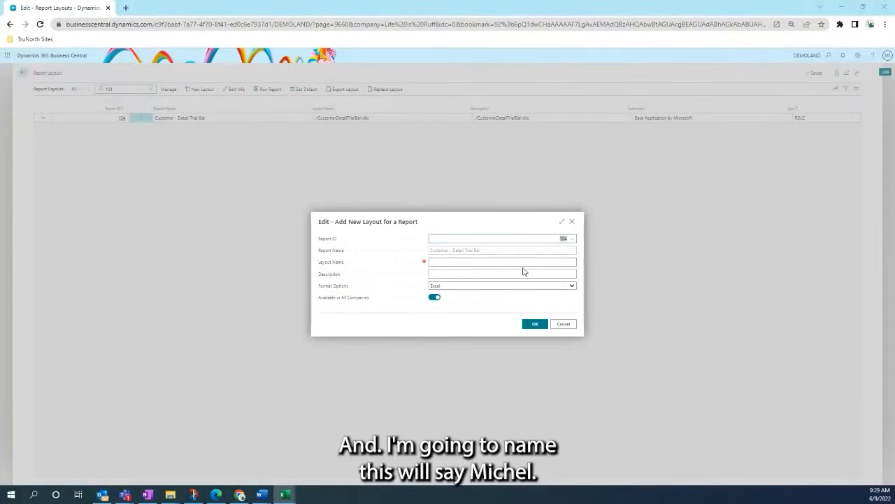
{"action": "left_click", "coordinate": [519, 261]}
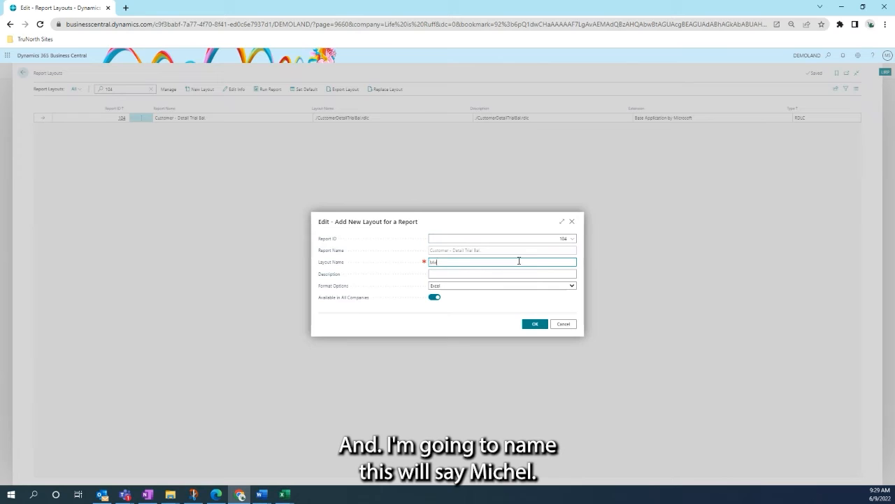
{"action": "type", "text": "Michelle's Cust"}
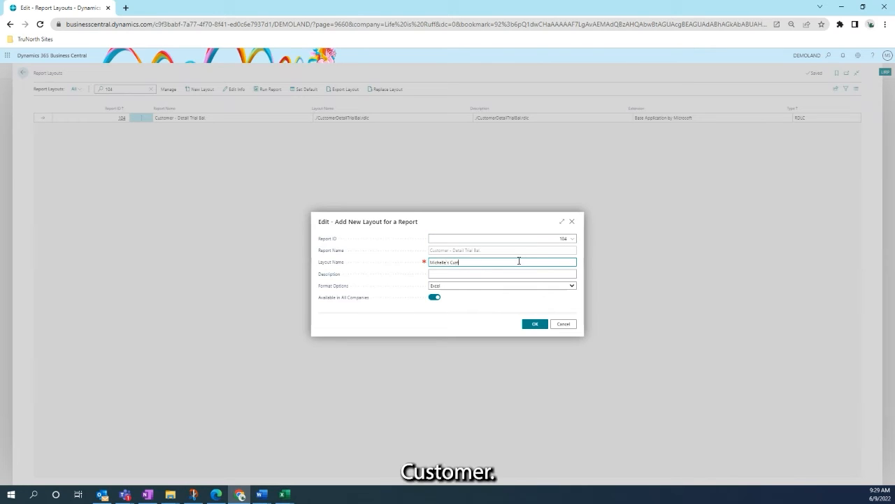
{"action": "type", "text": "omer Dashboard"}
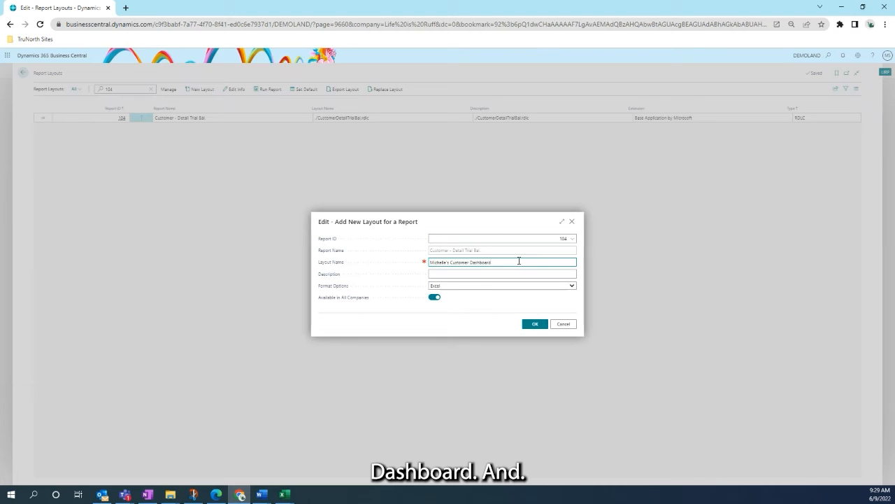
{"action": "left_click_drag", "start_coordinate": [519, 261], "coordinate": [329, 262]}
{"action": "key", "text": "ctrl+c"}
{"action": "left_click", "coordinate": [473, 274]}
{"action": "key", "text": "ctrl+v"}
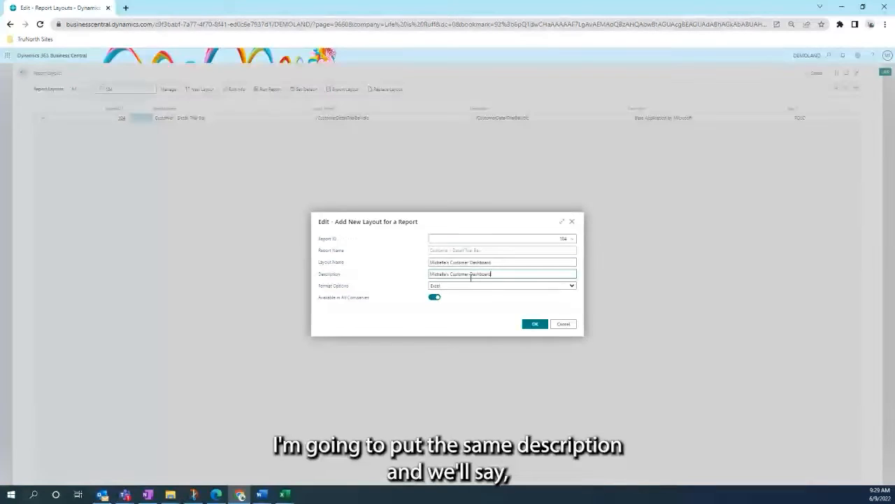
Step: Confirm the new layout and upload Customer - Detail Trial Bal (3).xlsx from Downloads as its Excel layout file
{"action": "left_click", "coordinate": [535, 324]}
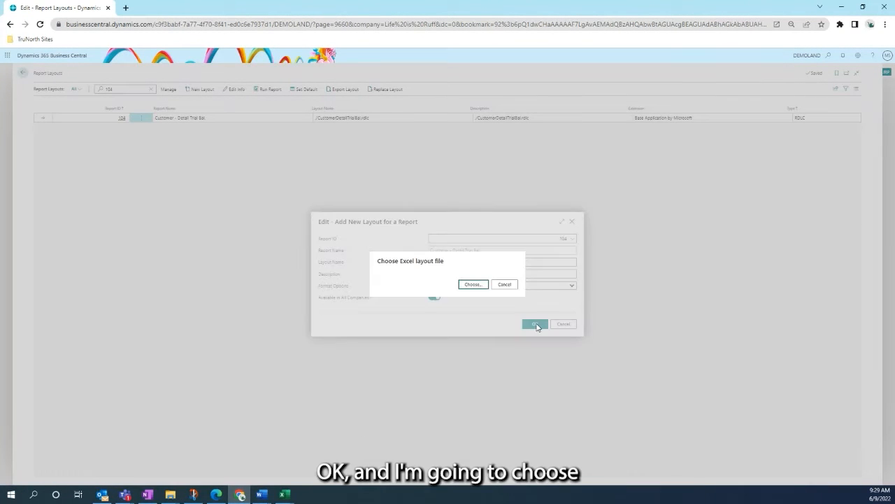
{"action": "left_click", "coordinate": [477, 286]}
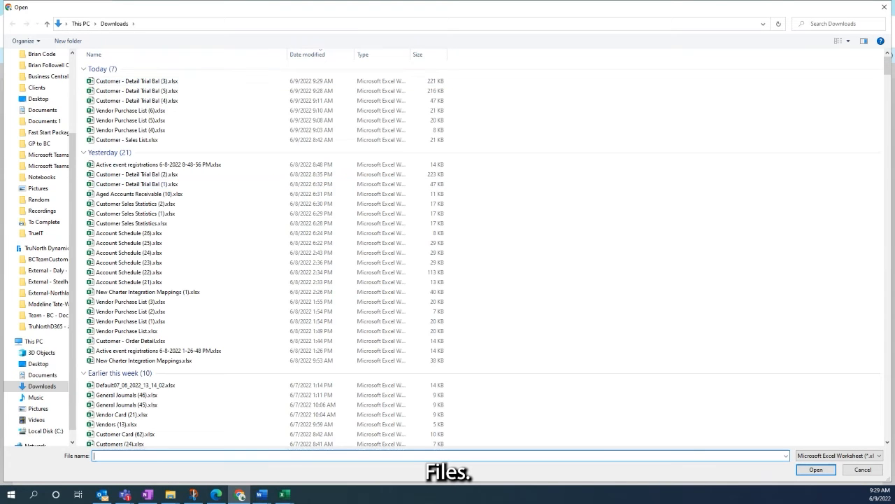
{"action": "left_click", "coordinate": [340, 82]}
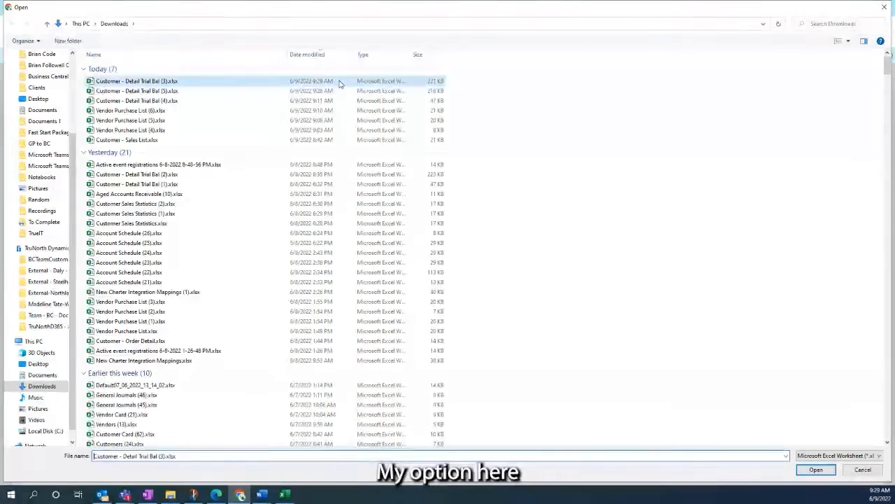
{"action": "left_click", "coordinate": [818, 469]}
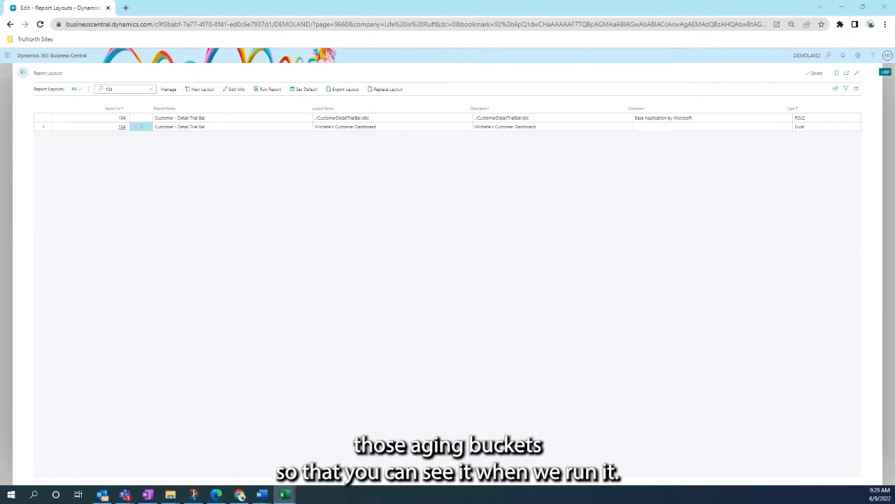
Step: Set the new customer dashboard layout as the report's default and return to the customer list
{"action": "left_click", "coordinate": [302, 89]}
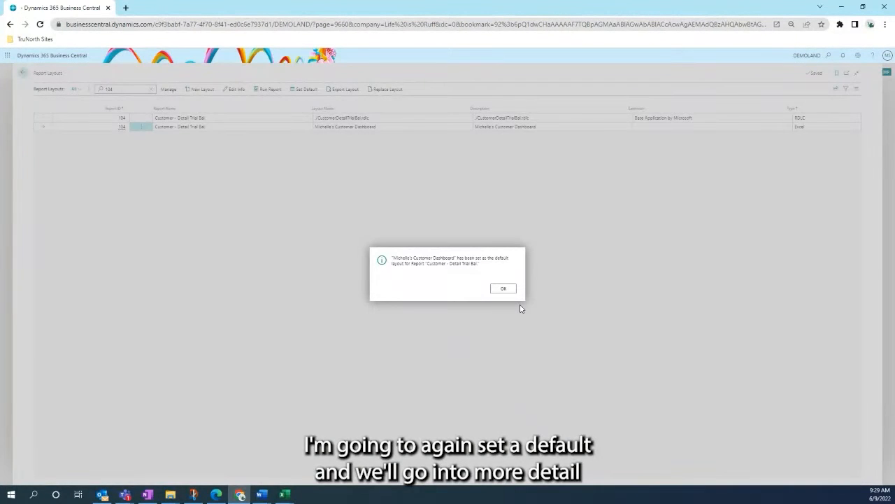
{"action": "left_click", "coordinate": [504, 288]}
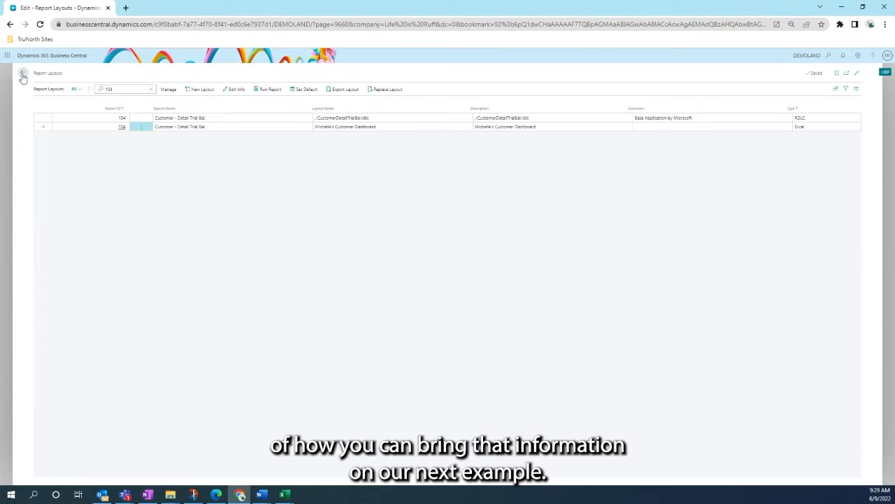
{"action": "left_click", "coordinate": [23, 73]}
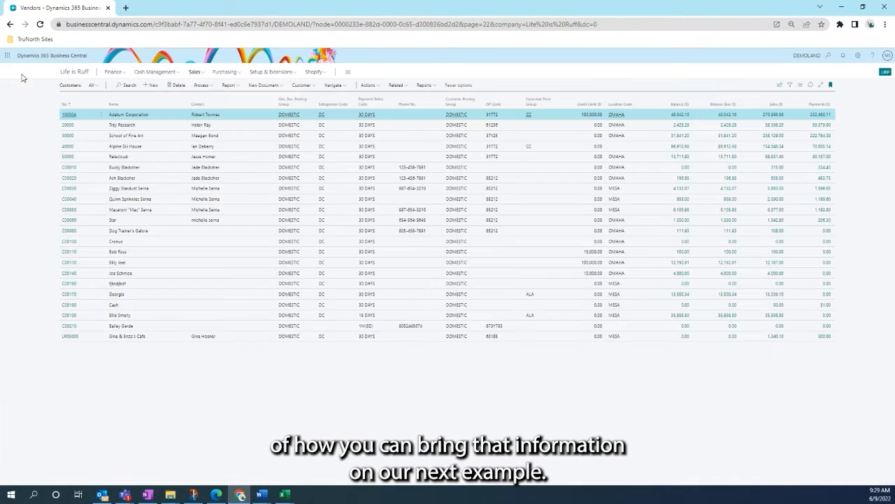
Step: Run the Customer - Detail Trial Bal. finance report from the customer list, download it and open the resulting workbook
{"action": "left_click", "coordinate": [424, 85]}
{"action": "mouse_move", "coordinate": [436, 114]}
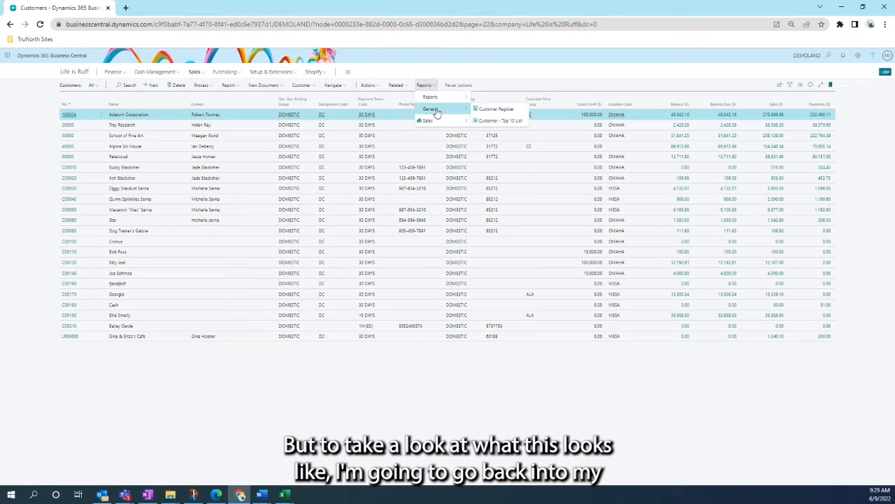
{"action": "mouse_move", "coordinate": [430, 96]}
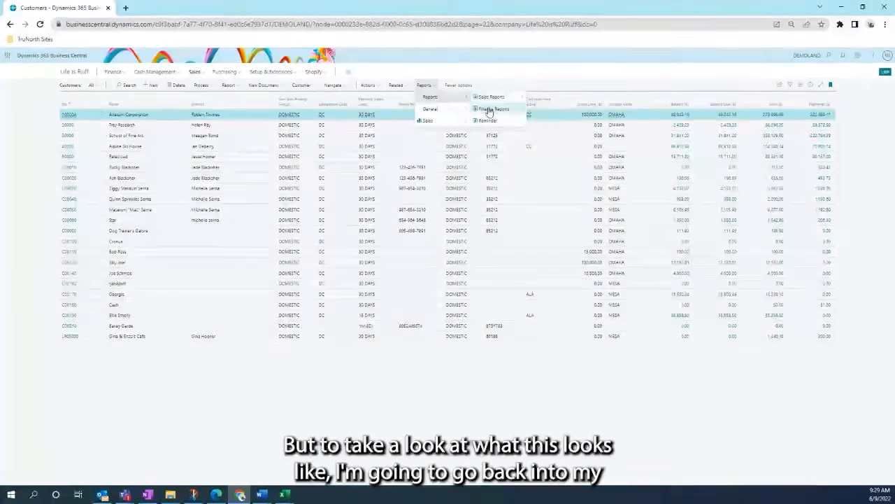
{"action": "mouse_move", "coordinate": [488, 112]}
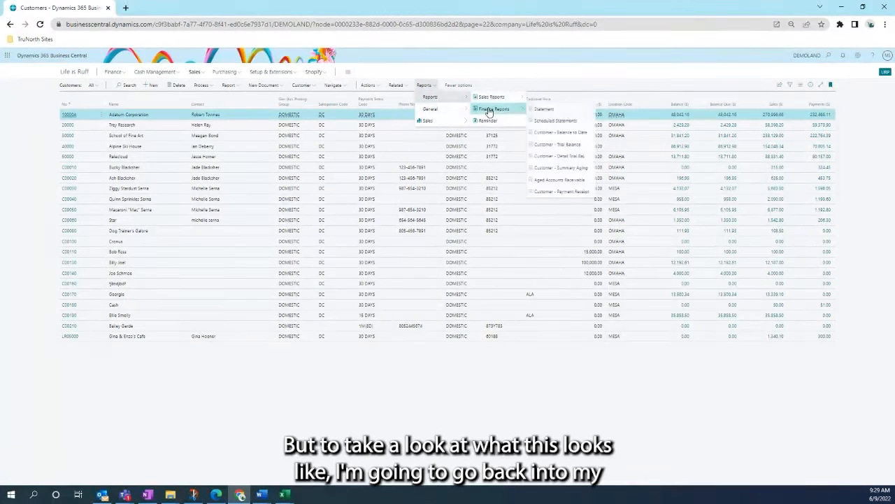
{"action": "left_click", "coordinate": [566, 159]}
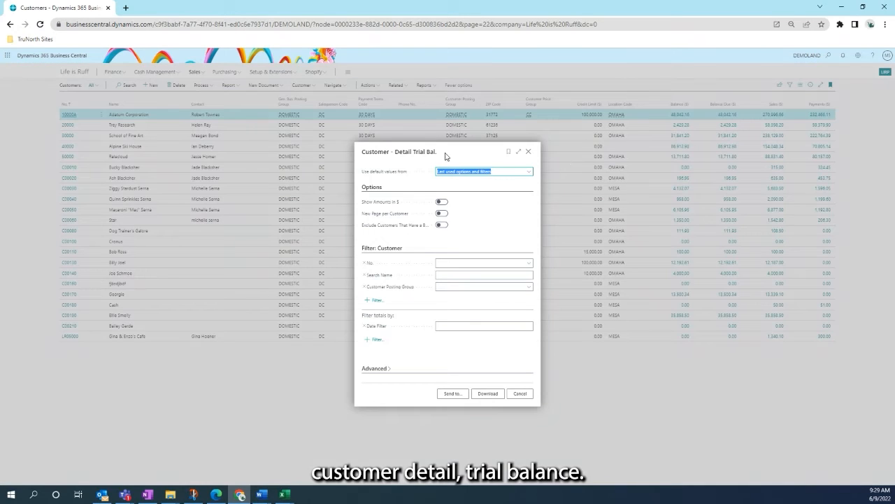
{"action": "left_click", "coordinate": [473, 396]}
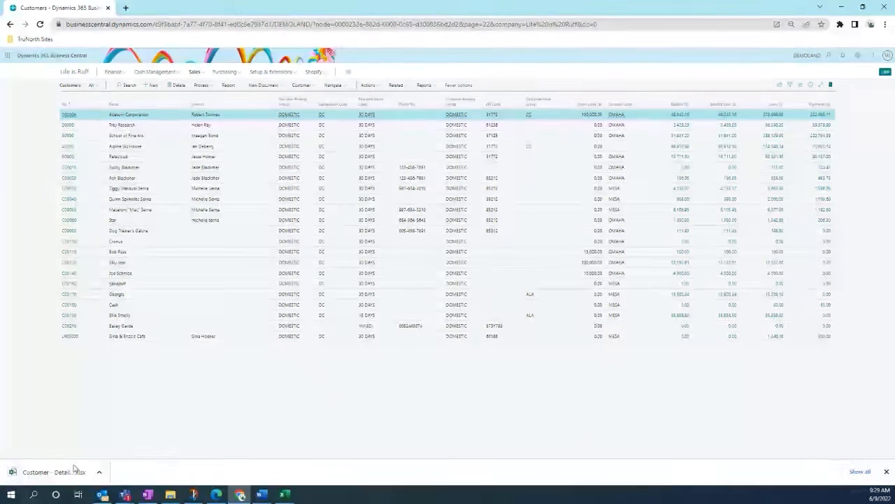
{"action": "left_click", "coordinate": [45, 472]}
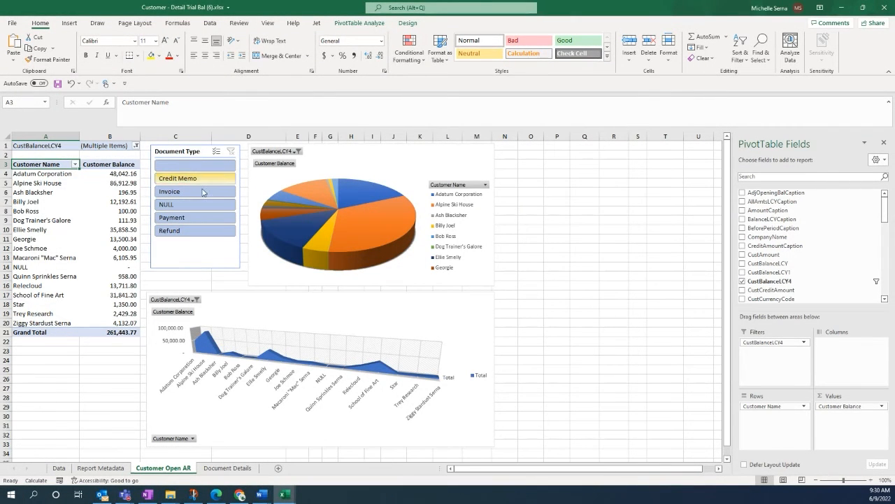
Step: Check both charts on the Customer Open AR sheet and filter the Document Type slicer to NULL
{"action": "left_click", "coordinate": [355, 158]}
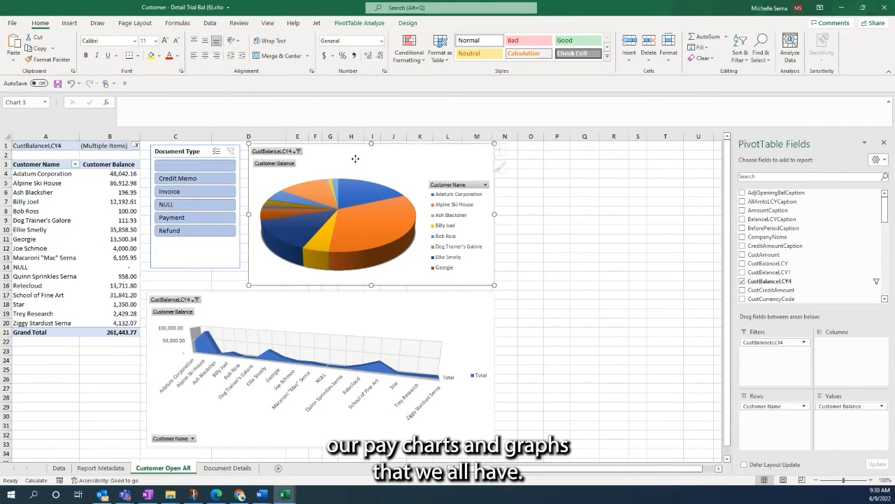
{"action": "left_click", "coordinate": [421, 320]}
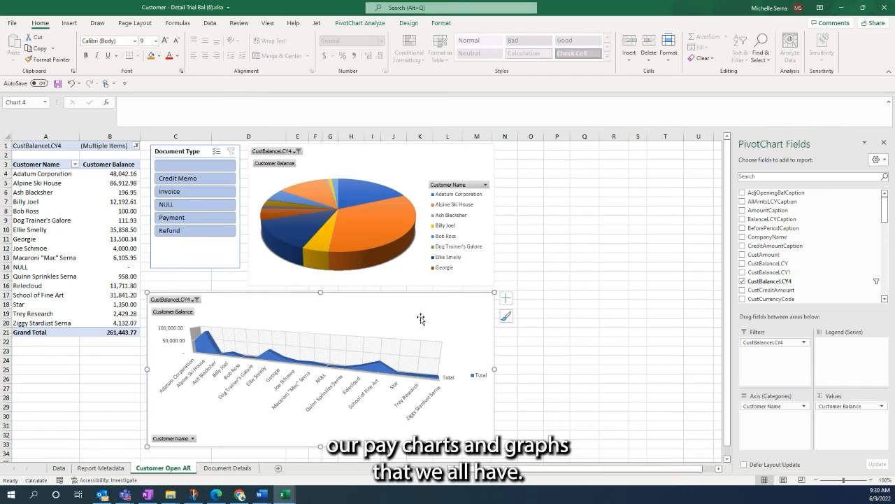
{"action": "left_click", "coordinate": [171, 204]}
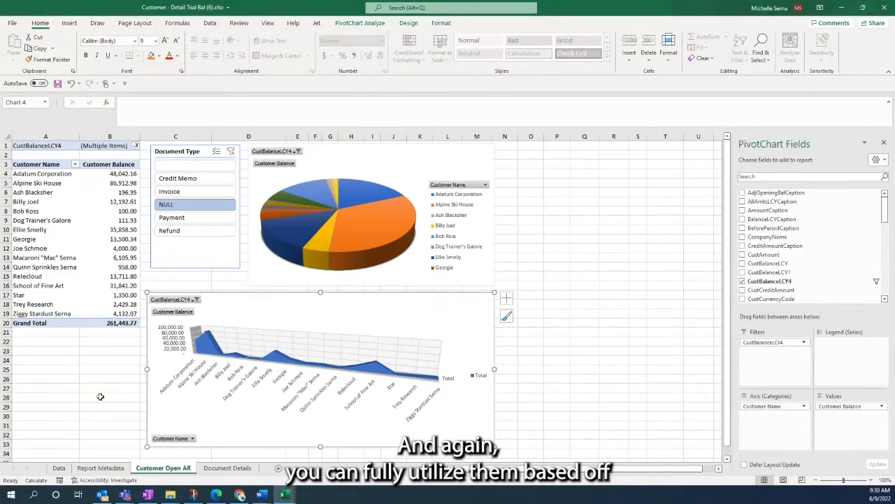
Step: Examine the past-due indicator, the AR aging bucket amounts and the Total Past Due formula on the Document Details sheet
{"action": "left_click", "coordinate": [228, 468]}
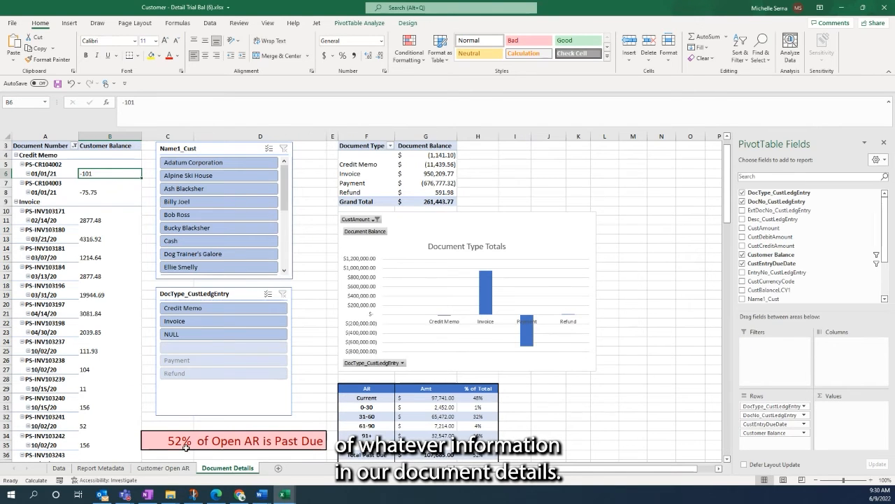
{"action": "left_click", "coordinate": [291, 442]}
{"action": "left_click", "coordinate": [441, 416]}
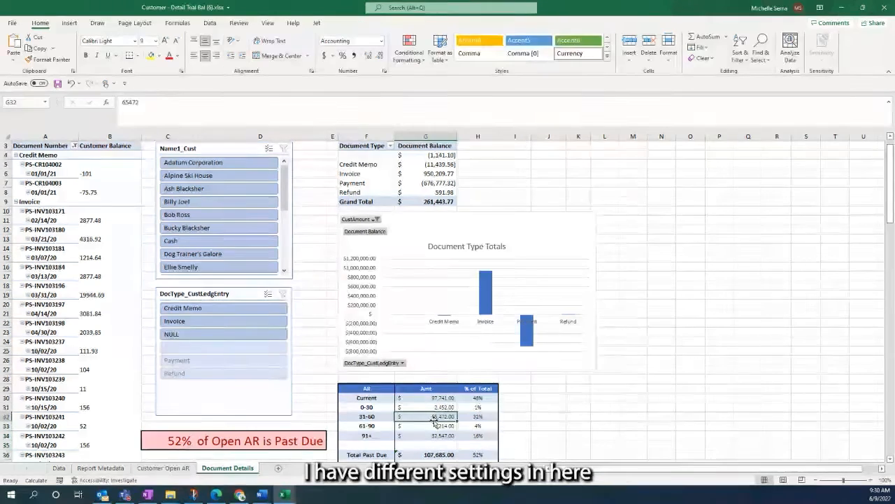
{"action": "left_click", "coordinate": [450, 426]}
{"action": "left_click", "coordinate": [445, 434]}
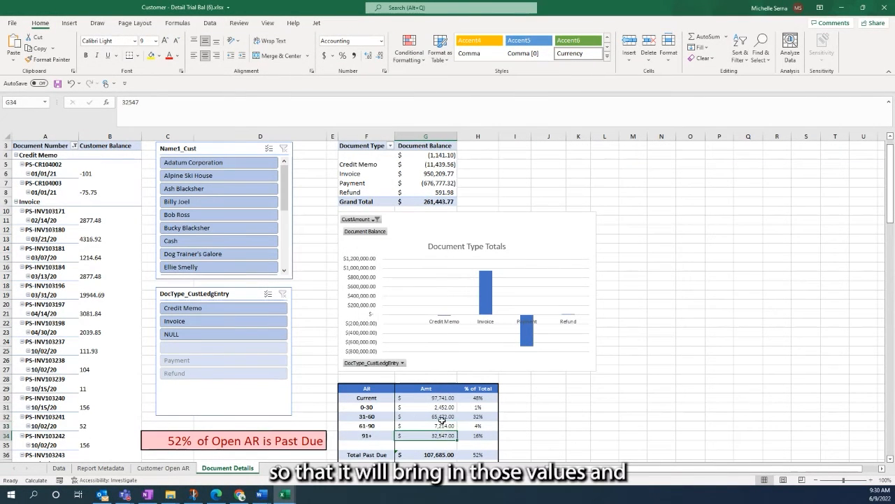
{"action": "left_click", "coordinate": [443, 399]}
{"action": "left_click", "coordinate": [441, 433]}
{"action": "left_click", "coordinate": [440, 453]}
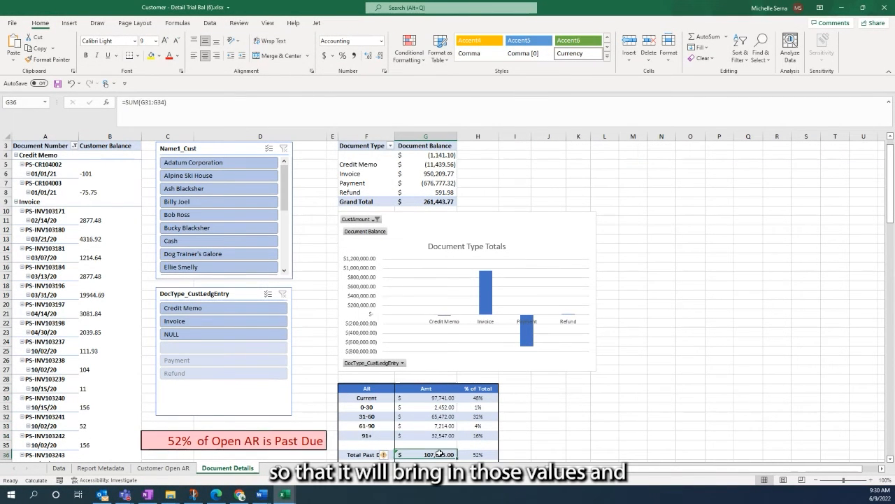
{"action": "left_click", "coordinate": [438, 427]}
Step: Inspect the formula behind the Open AR past-due percentage and select the indicator cells C34:D35
{"action": "left_click", "coordinate": [169, 442]}
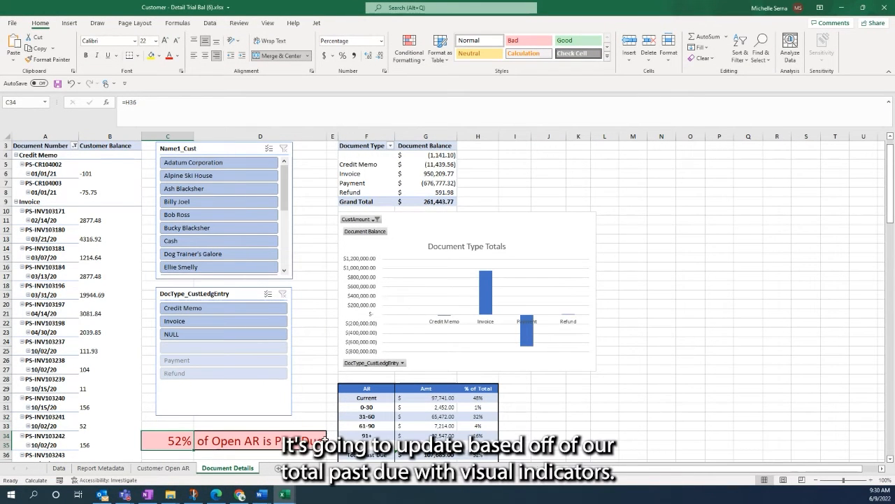
{"action": "scroll", "coordinate": [419, 404], "scroll_direction": "down", "scroll_amount": 1}
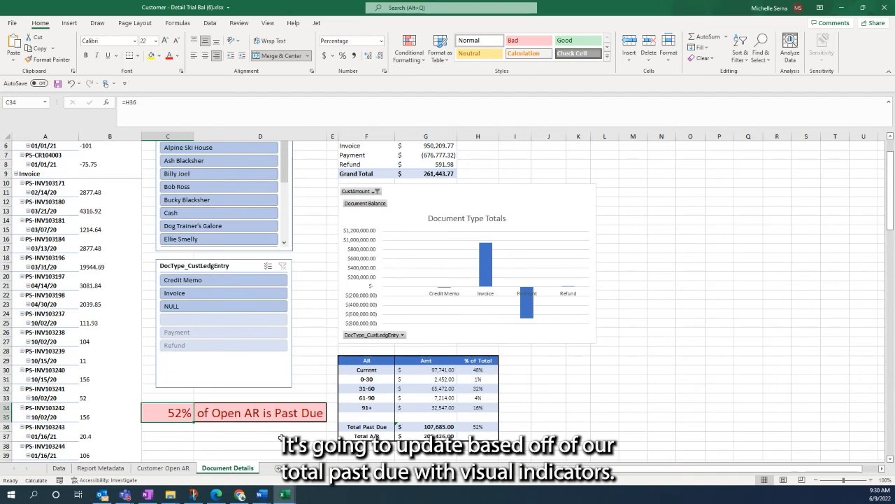
{"action": "left_click", "coordinate": [234, 435]}
{"action": "left_click", "coordinate": [165, 413]}
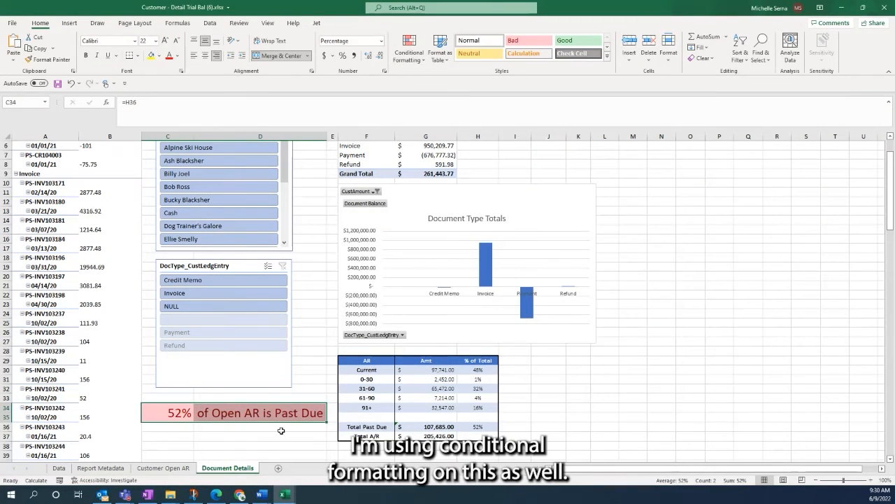
Step: Close the Customer - Detail Trial Bal workbook without saving its changes
{"action": "left_click", "coordinate": [207, 435]}
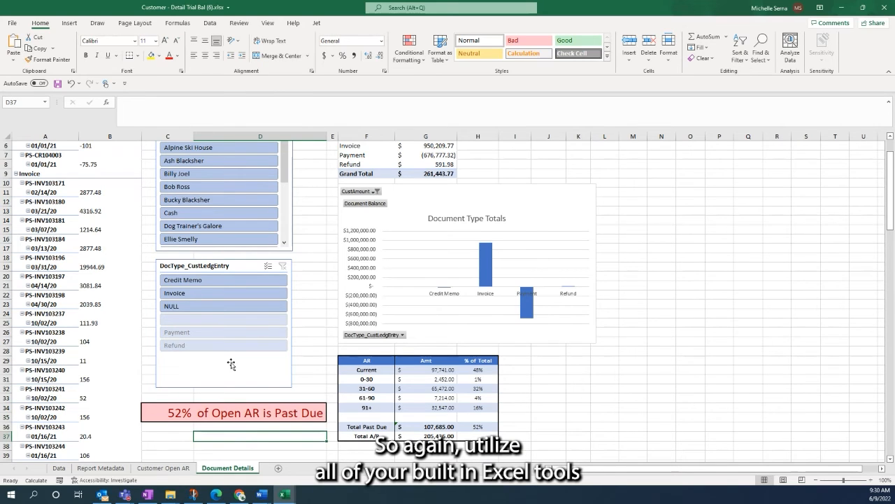
{"action": "scroll", "coordinate": [432, 301], "scroll_direction": "up", "scroll_amount": 1}
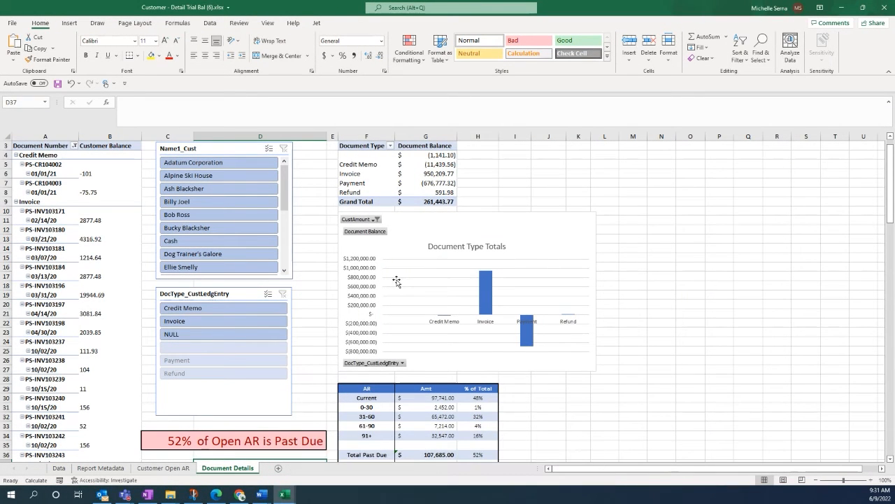
{"action": "left_click", "coordinate": [880, 7]}
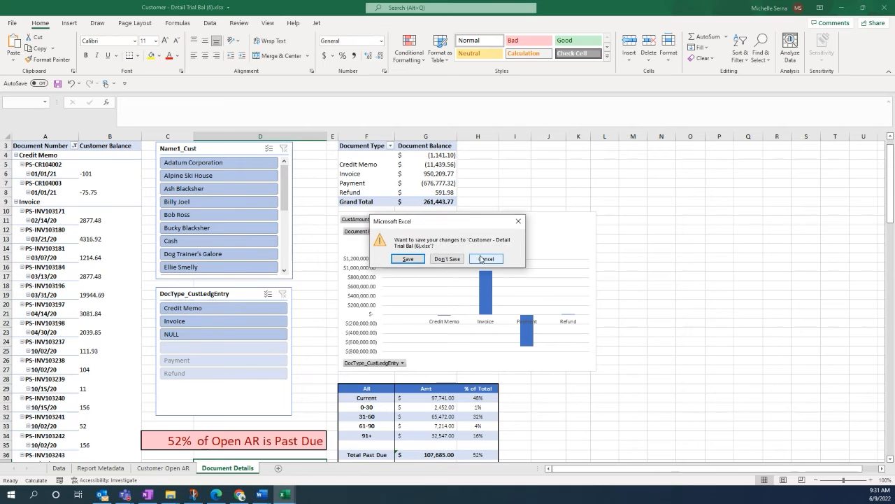
{"action": "left_click", "coordinate": [447, 259]}
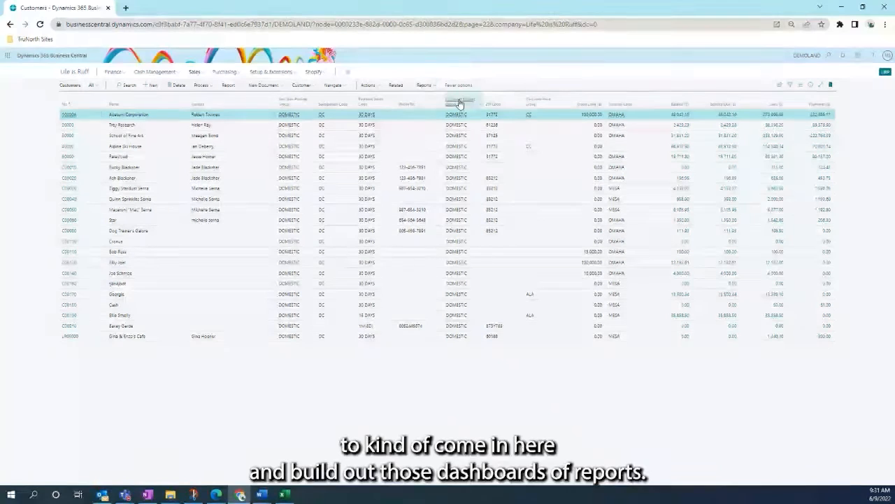
Step: Run the Customer - Sales List report from the customer list and export it as a Microsoft Excel Document (data and layout)
{"action": "left_click", "coordinate": [422, 85]}
{"action": "mouse_move", "coordinate": [445, 126]}
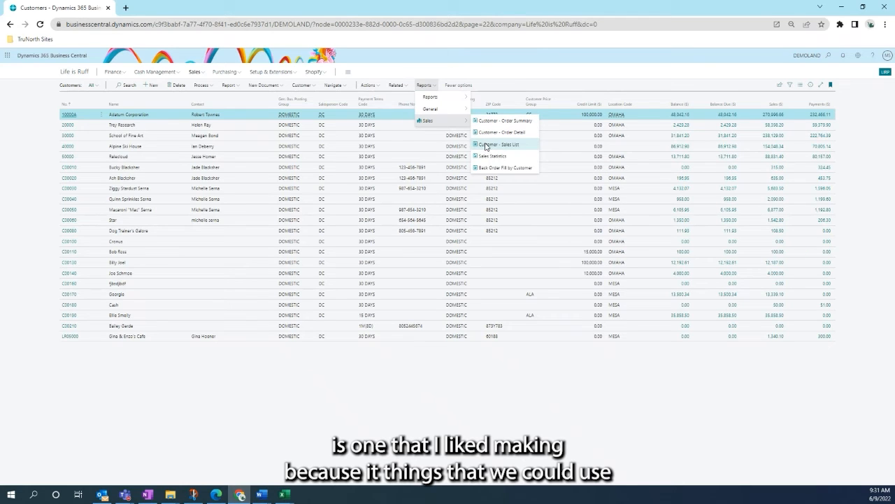
{"action": "left_click", "coordinate": [486, 144]}
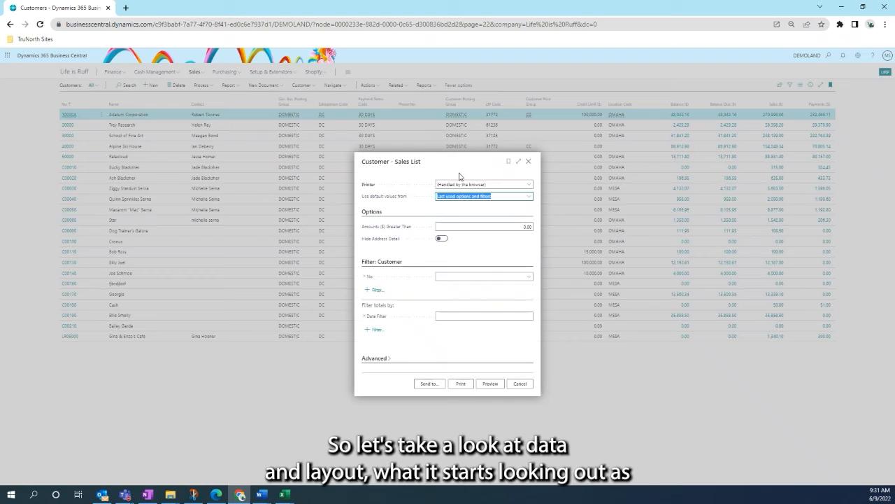
{"action": "left_click", "coordinate": [440, 384]}
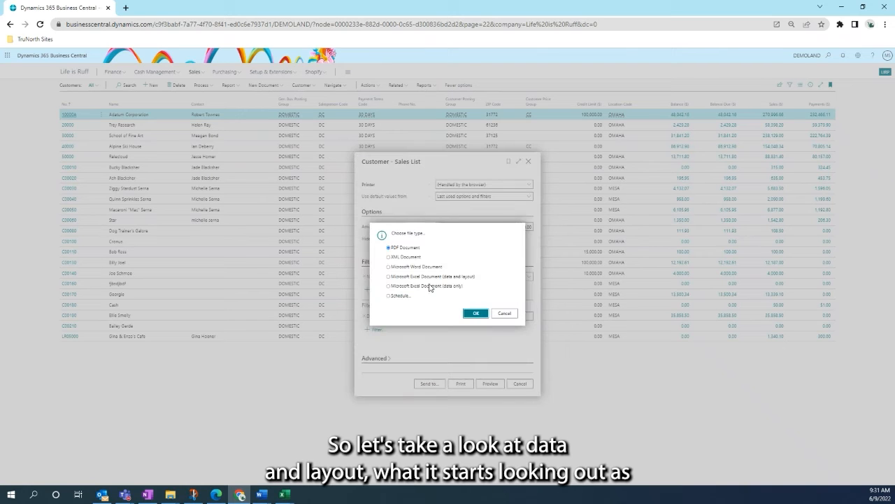
{"action": "left_click", "coordinate": [434, 277]}
{"action": "left_click", "coordinate": [476, 315]}
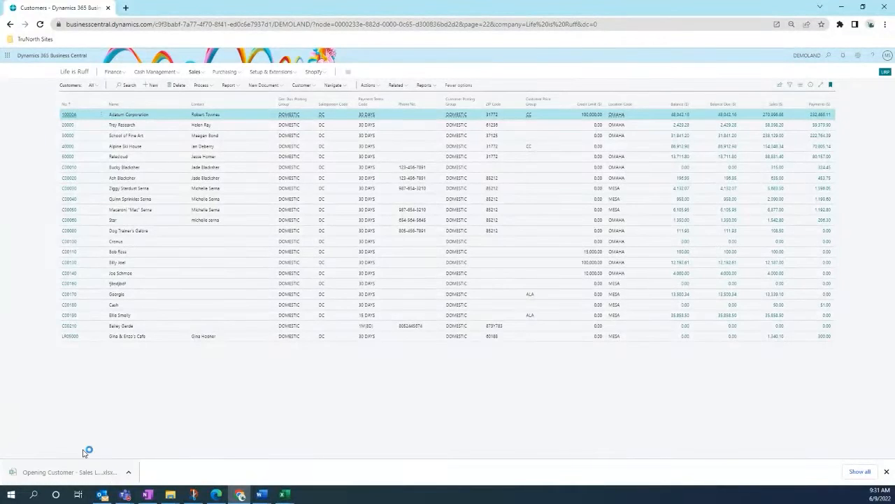
Step: Run the Customer - Sales List report again and export it as a Microsoft Excel Document (data only)
{"action": "left_click", "coordinate": [428, 86]}
{"action": "left_click", "coordinate": [425, 85]}
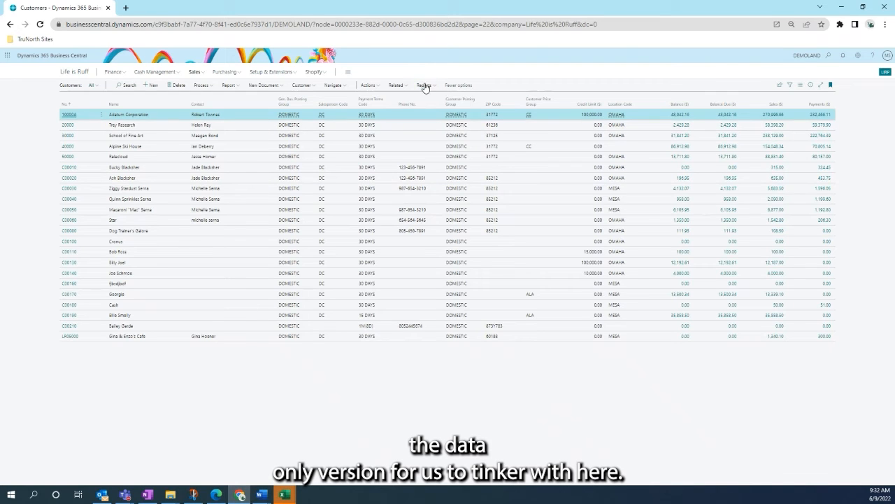
{"action": "left_click", "coordinate": [425, 85]}
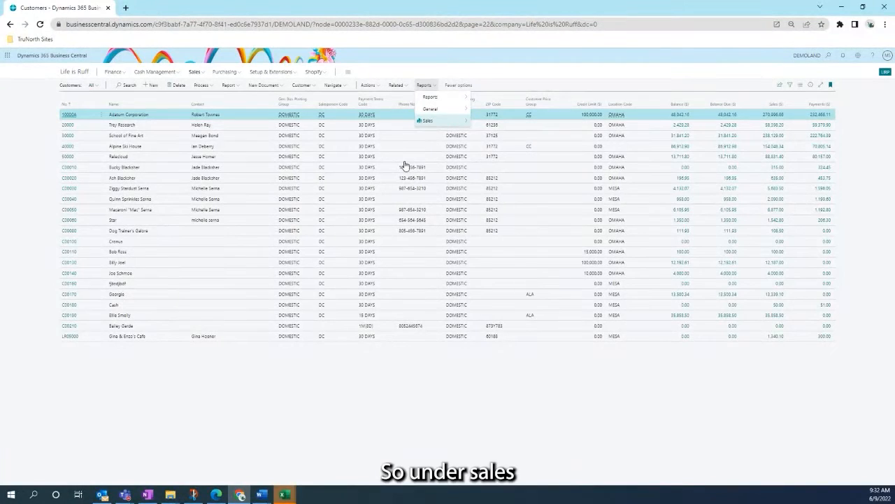
{"action": "mouse_move", "coordinate": [451, 121]}
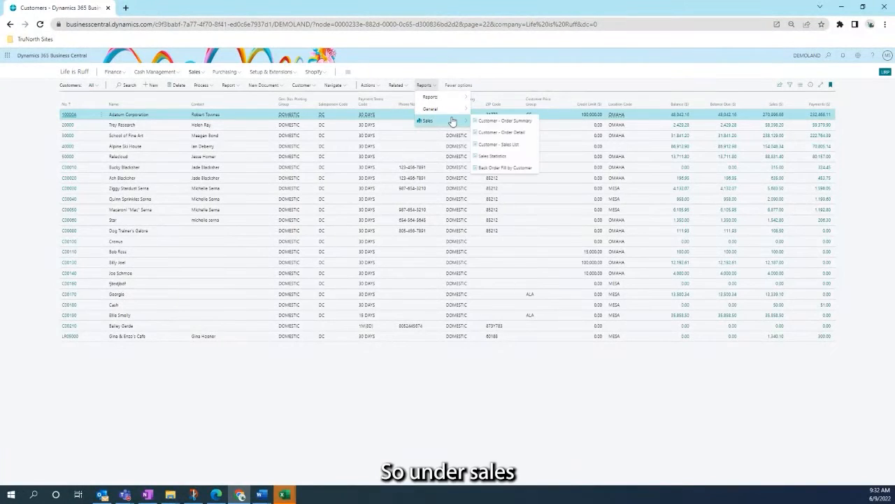
{"action": "left_click", "coordinate": [493, 144]}
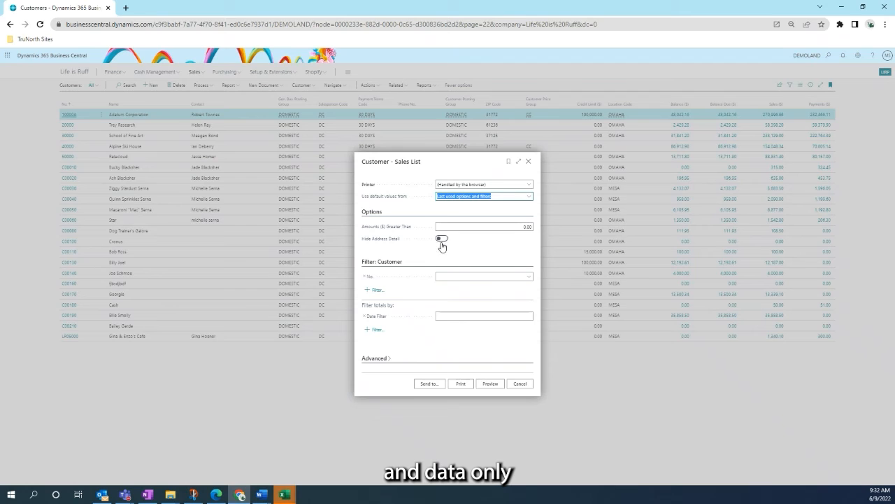
{"action": "left_click", "coordinate": [431, 385]}
{"action": "left_click", "coordinate": [390, 285]}
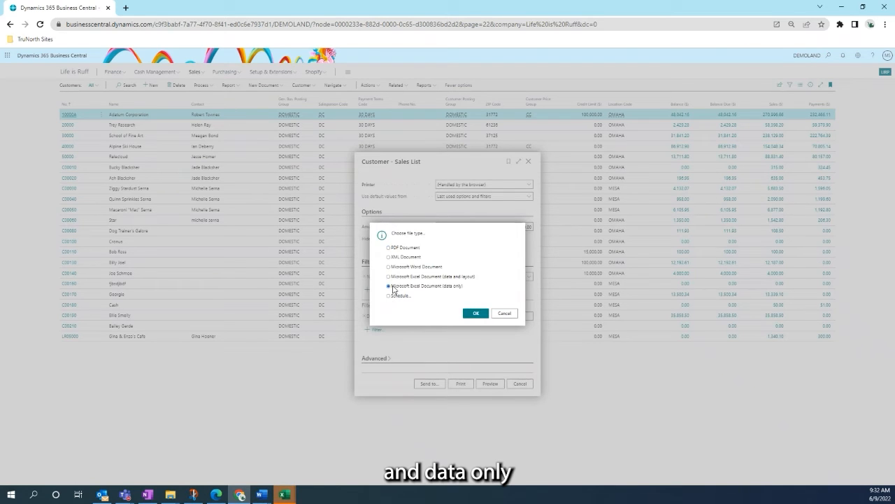
{"action": "left_click", "coordinate": [476, 313]}
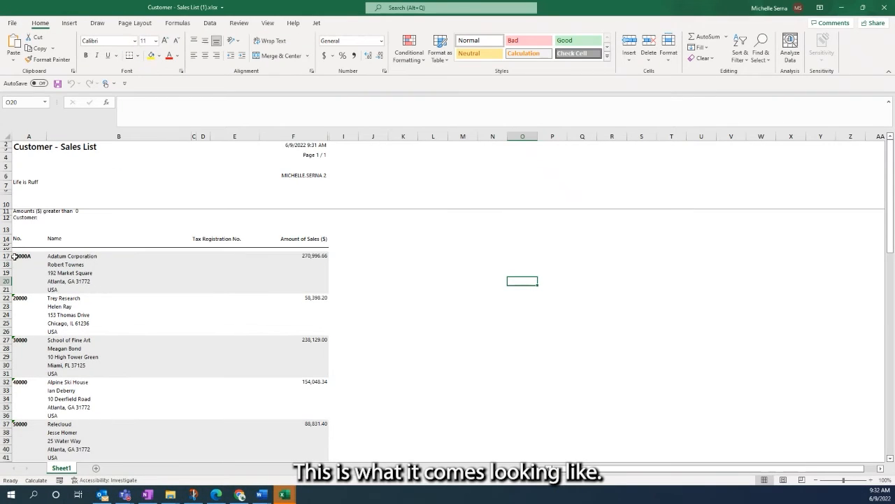
Step: Examine the customer numbers, mailing addresses and sales amounts in the data-and-layout Customer - Sales List workbook, through to the reported total
{"action": "left_click", "coordinate": [61, 259]}
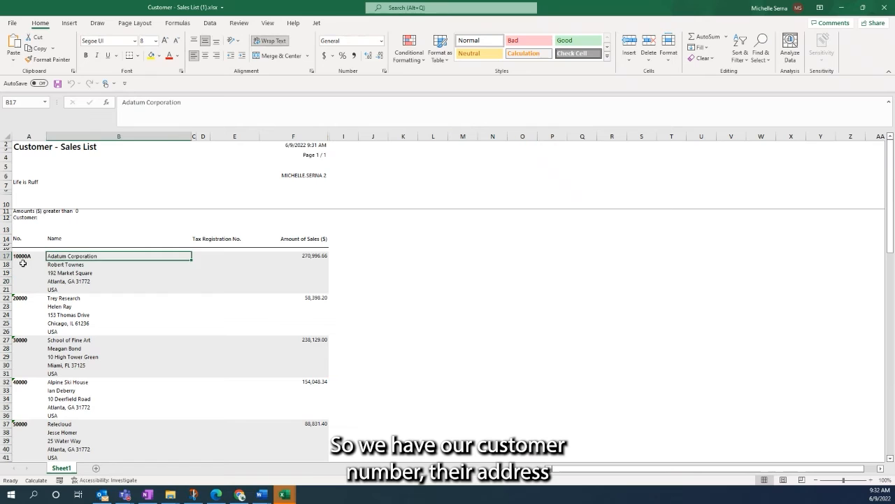
{"action": "left_click", "coordinate": [21, 257]}
{"action": "left_click_drag", "start_coordinate": [73, 273], "coordinate": [98, 285]}
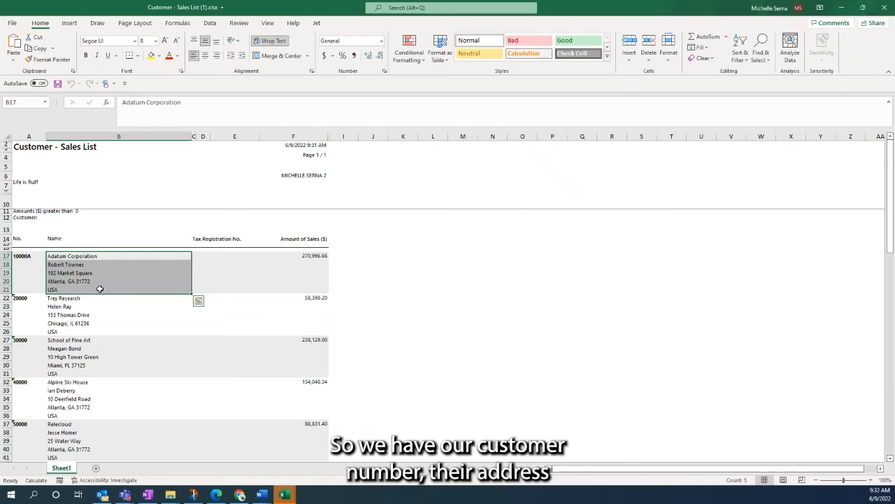
{"action": "left_click", "coordinate": [276, 273]}
{"action": "scroll", "coordinate": [302, 310], "scroll_direction": "down", "scroll_amount": 12}
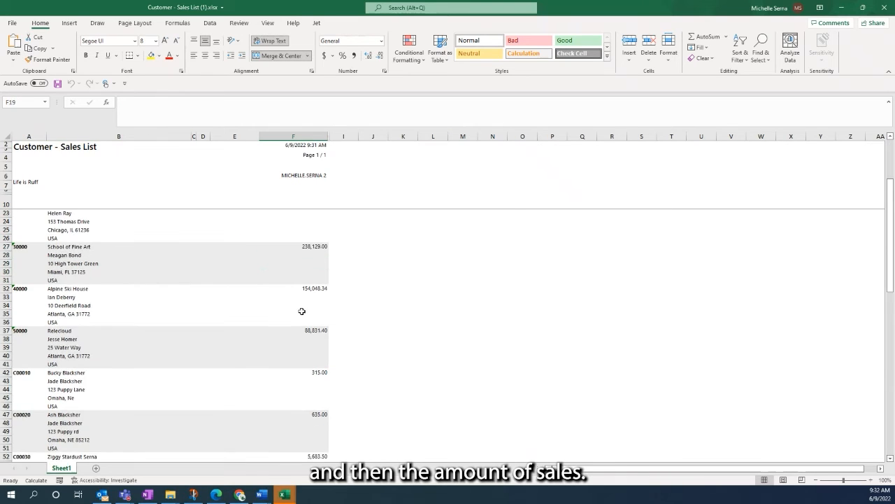
{"action": "scroll", "coordinate": [301, 316], "scroll_direction": "down", "scroll_amount": 10}
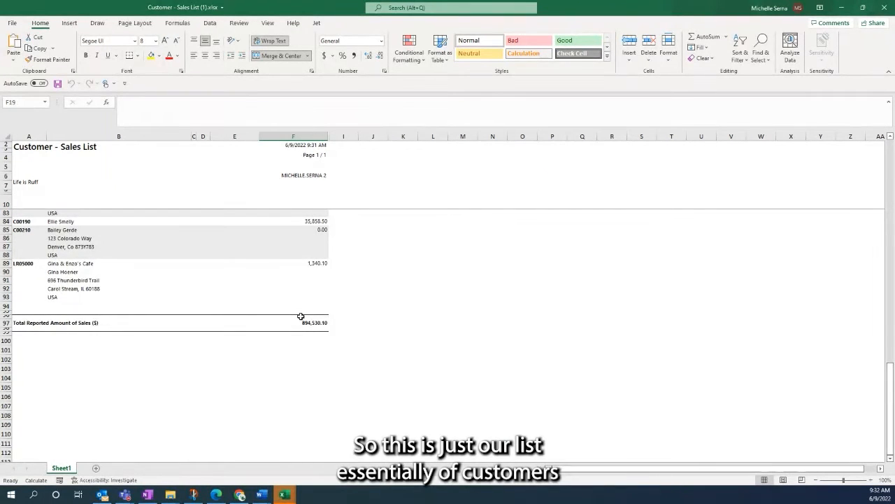
{"action": "scroll", "coordinate": [301, 316], "scroll_direction": "up", "scroll_amount": 7}
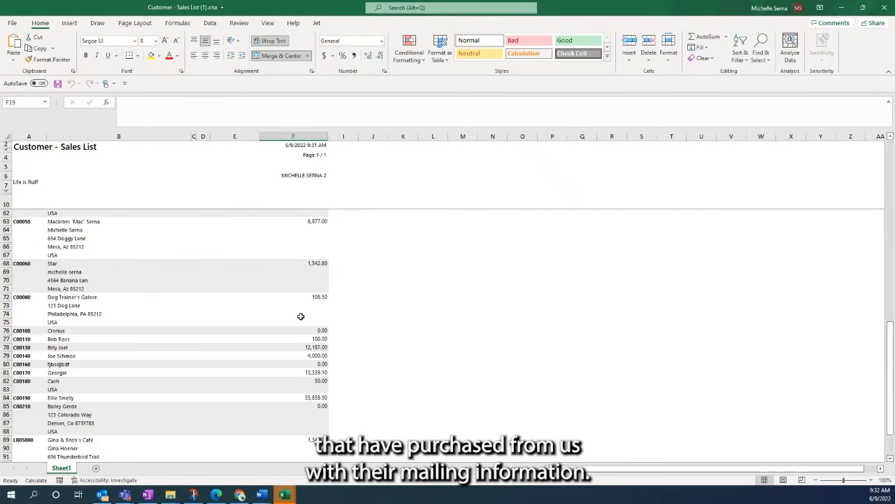
{"action": "scroll", "coordinate": [300, 316], "scroll_direction": "up", "scroll_amount": 15}
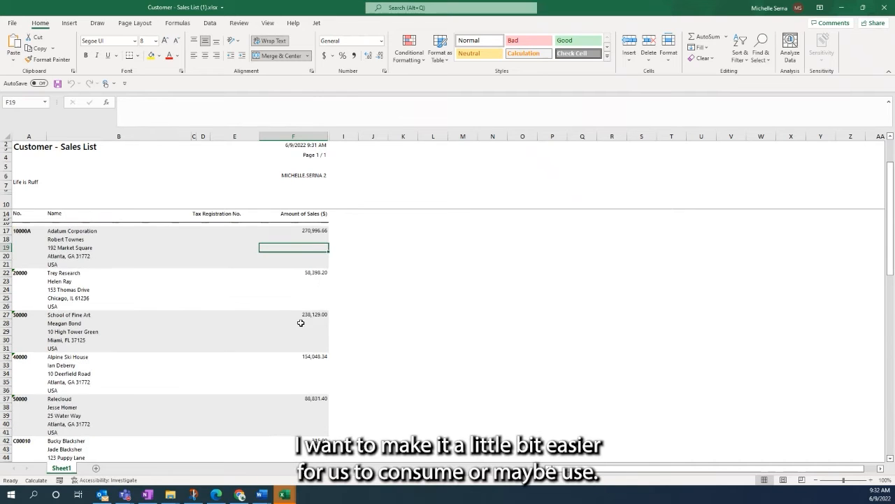
{"action": "scroll", "coordinate": [300, 322], "scroll_direction": "up", "scroll_amount": 1}
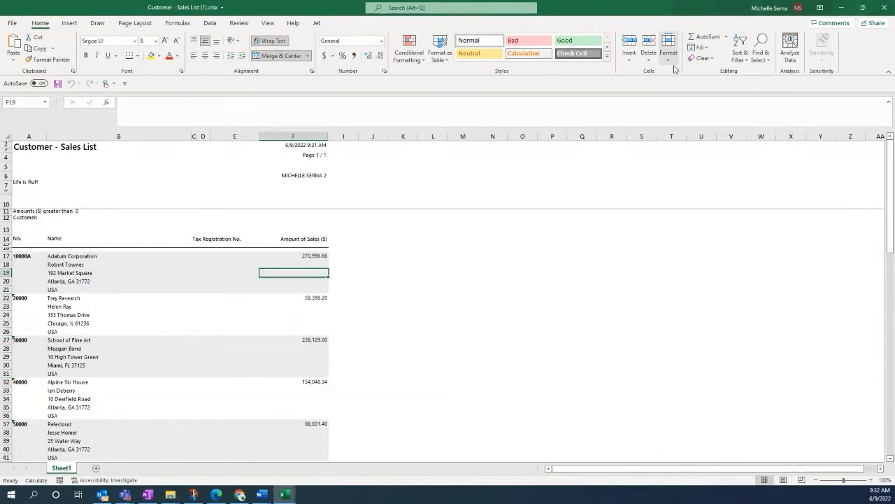
Step: Minimize the data-and-layout workbook, open the downloaded data-only Customer - Sales List file and bring its window into view
{"action": "left_click", "coordinate": [842, 7]}
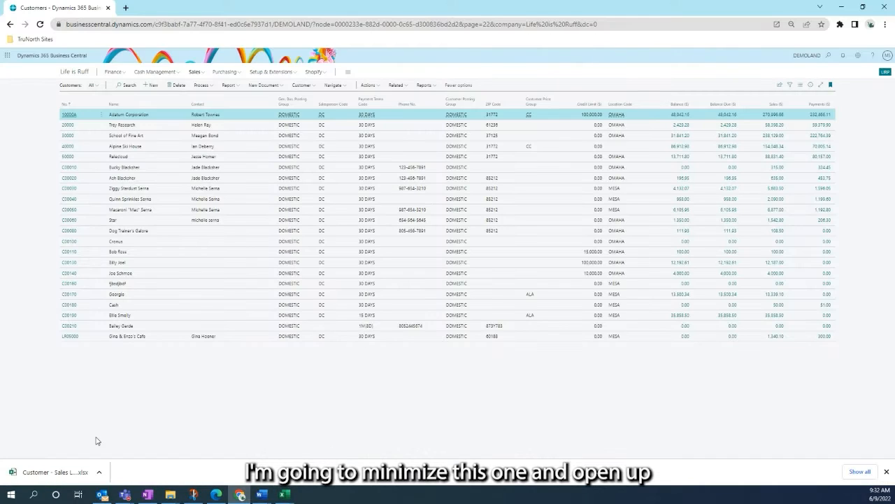
{"action": "left_click", "coordinate": [49, 471]}
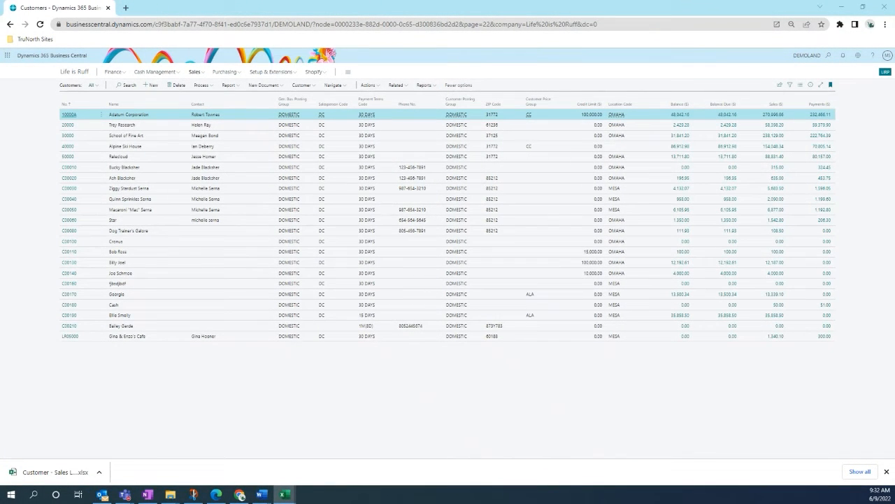
{"action": "left_click_drag", "start_coordinate": [894, 5], "coordinate": [419, 1]}
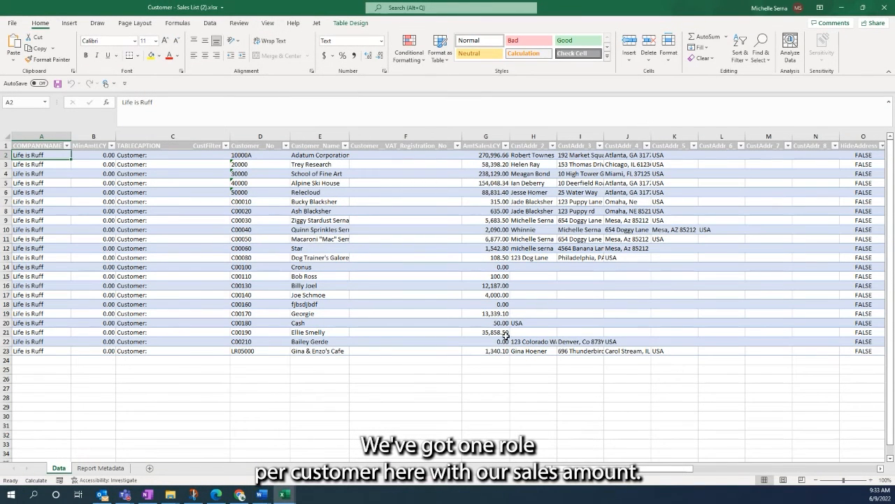
Step: Widen the CustAddr_3 and CustAddr_4 columns on the Data sheet to fit their text while checking the first customer's address fields
{"action": "left_click", "coordinate": [536, 136]}
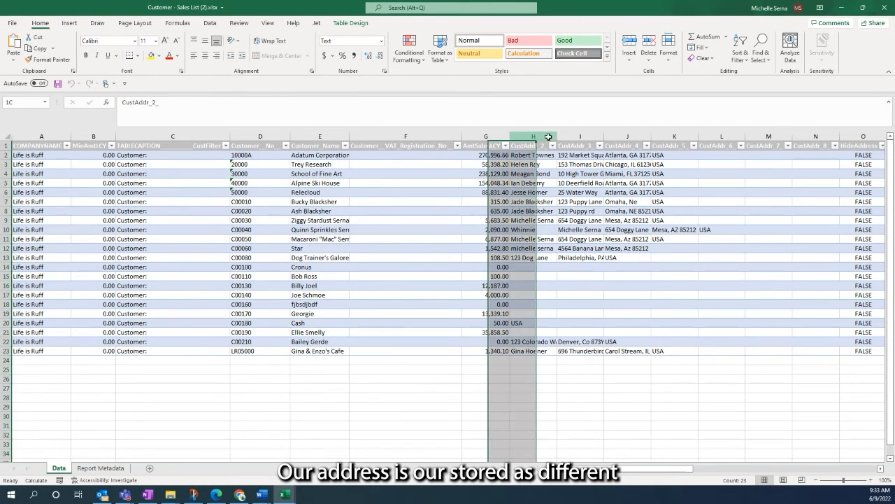
{"action": "left_click", "coordinate": [592, 135]}
{"action": "left_click", "coordinate": [628, 136]}
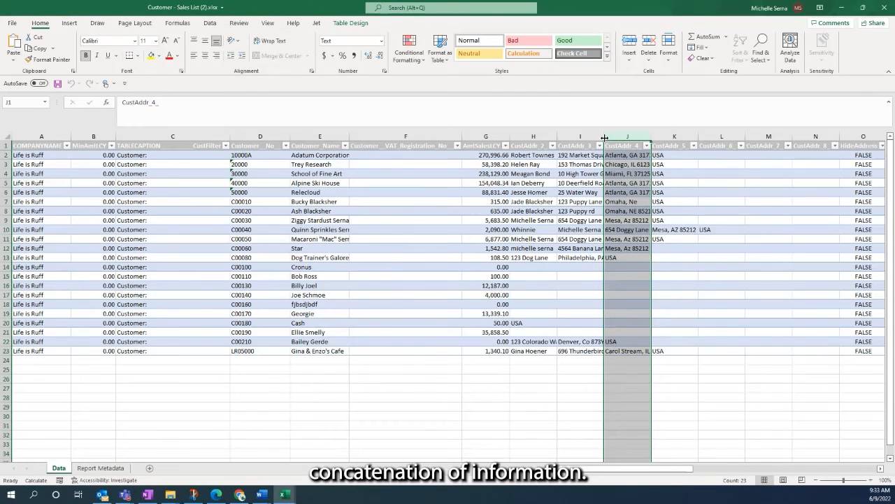
{"action": "double_click", "coordinate": [605, 138]}
{"action": "left_click", "coordinate": [599, 156]}
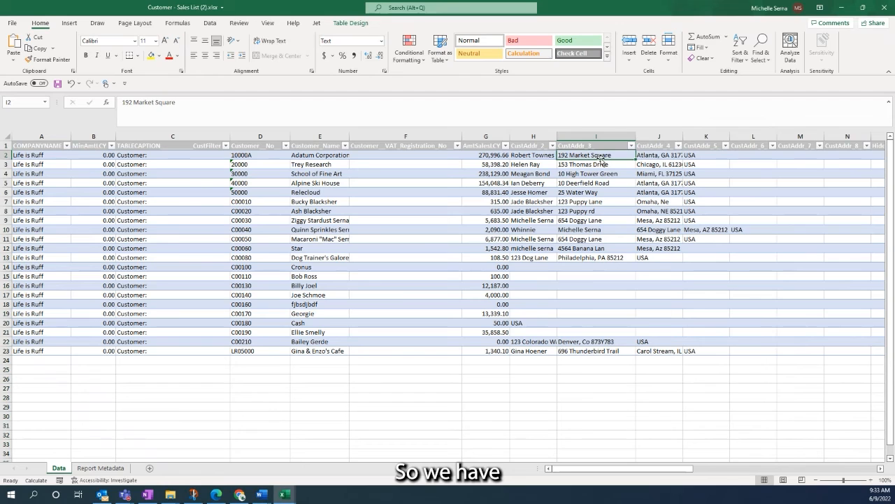
{"action": "left_click", "coordinate": [537, 154]}
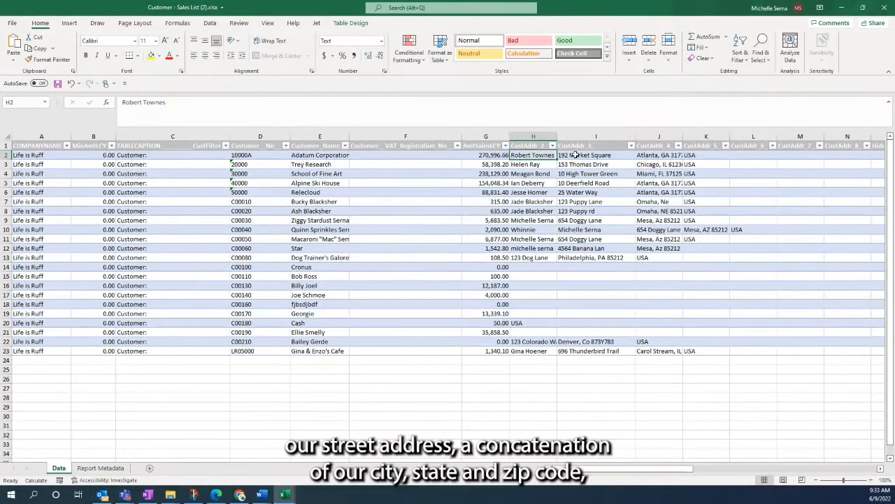
{"action": "left_click", "coordinate": [594, 158]}
{"action": "left_click", "coordinate": [657, 156]}
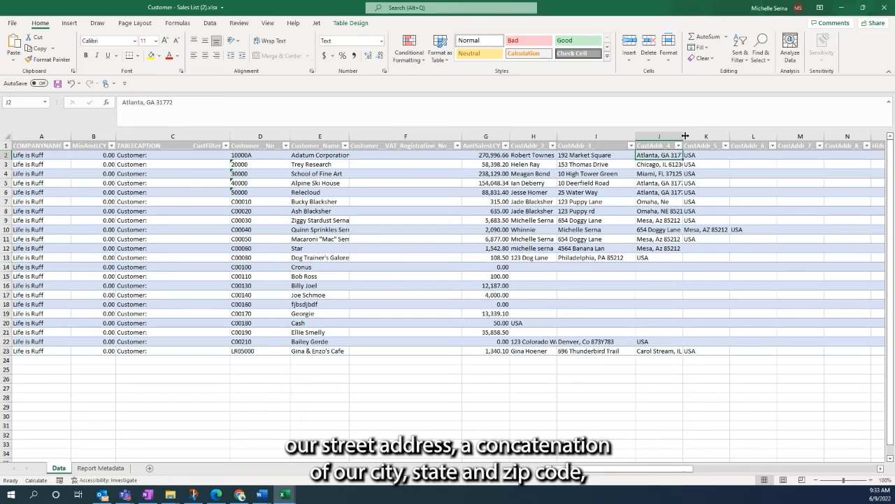
{"action": "left_click_drag", "start_coordinate": [684, 136], "coordinate": [703, 135]}
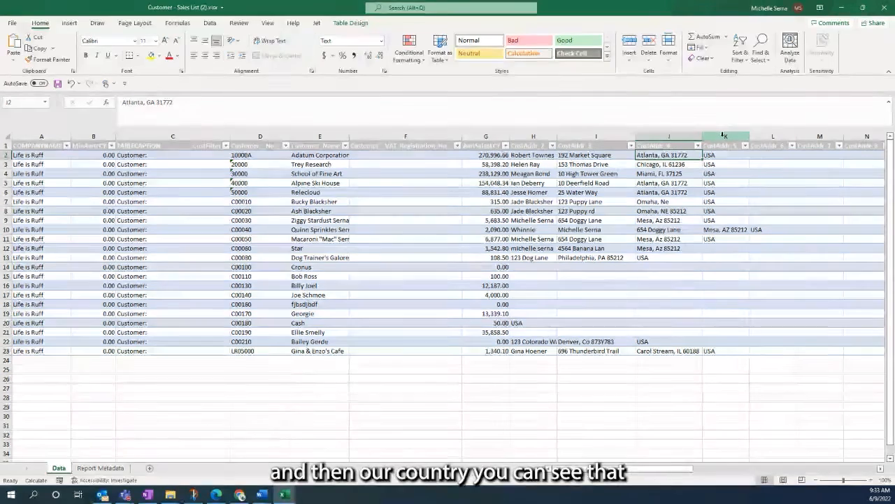
Step: Inspect the CustAddr_5 column and compare how the address fields in H10:L10 line up with the other customer rows
{"action": "left_click", "coordinate": [726, 132]}
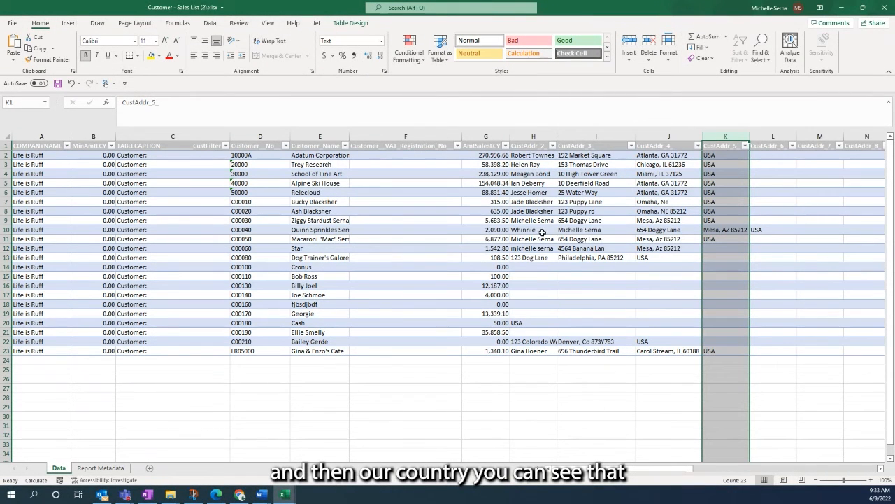
{"action": "left_click_drag", "start_coordinate": [540, 230], "coordinate": [739, 229]}
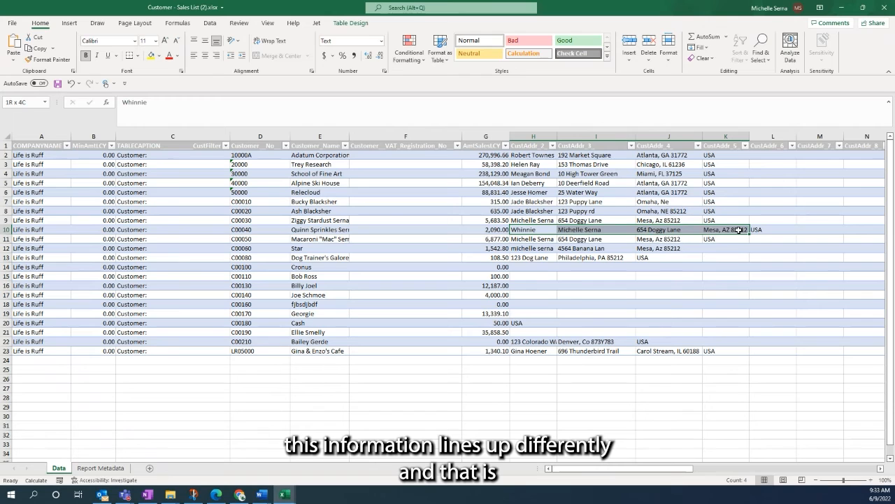
{"action": "left_click", "coordinate": [739, 229]}
{"action": "left_click", "coordinate": [527, 230]}
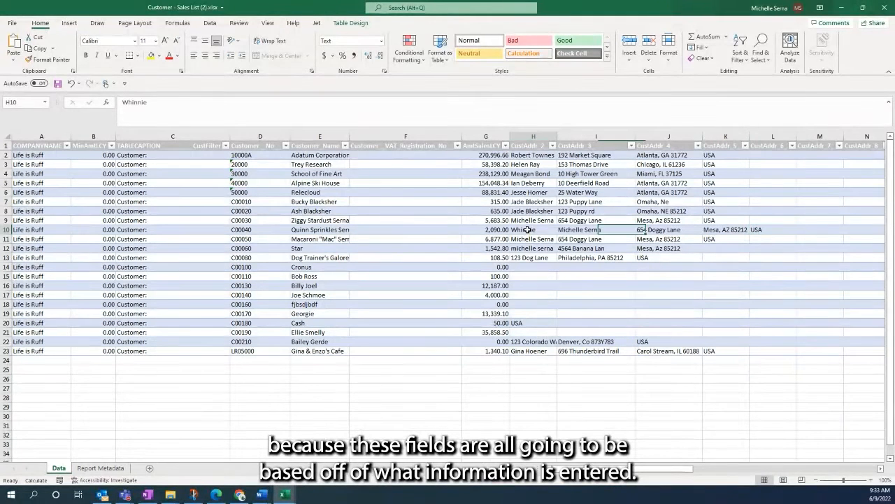
{"action": "left_click_drag", "start_coordinate": [527, 230], "coordinate": [760, 227]}
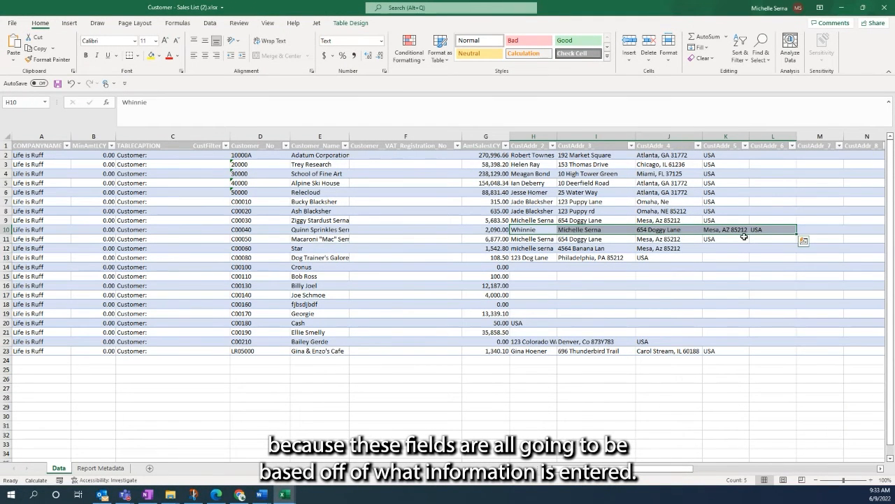
{"action": "left_click", "coordinate": [536, 231]}
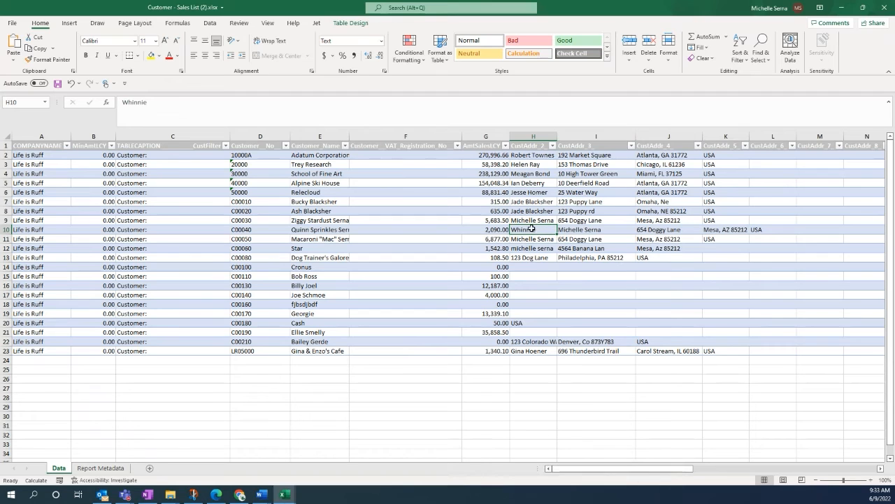
Step: Trace the customer name and address entries across row 10 of the Data sheet, from Customer_Name through CustAddr_6
{"action": "left_click", "coordinate": [318, 231]}
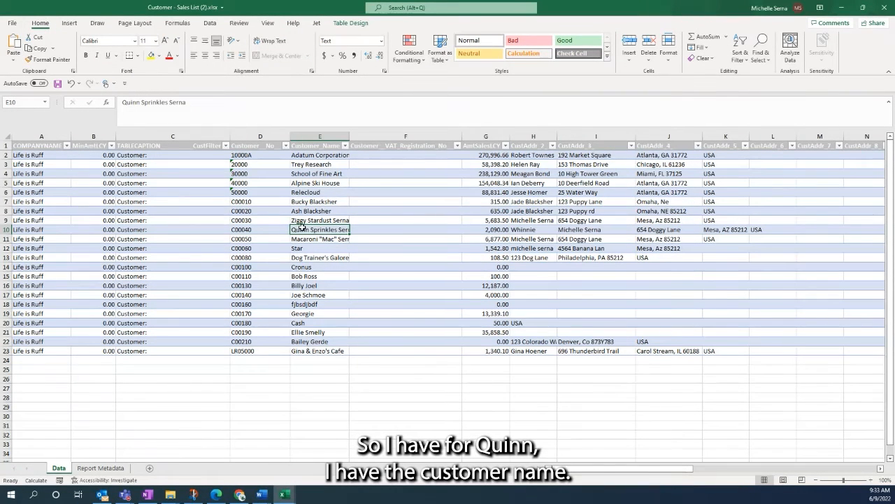
{"action": "left_click", "coordinate": [538, 229]}
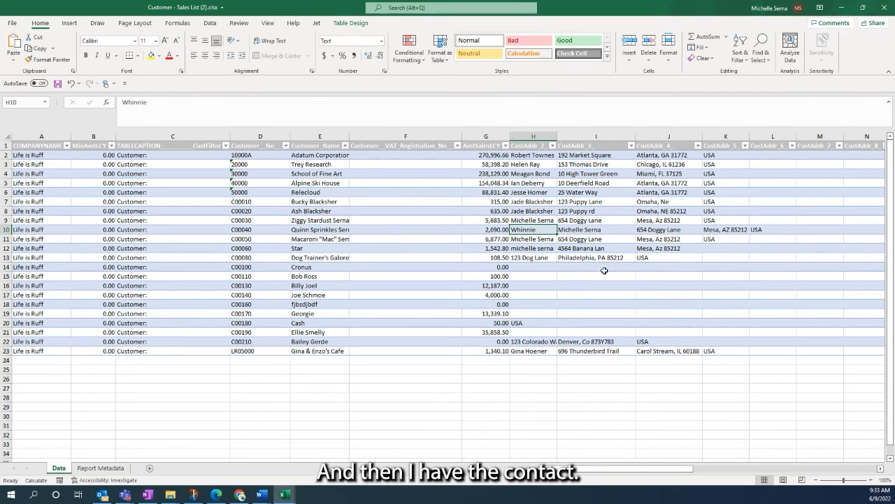
{"action": "left_click", "coordinate": [611, 231]}
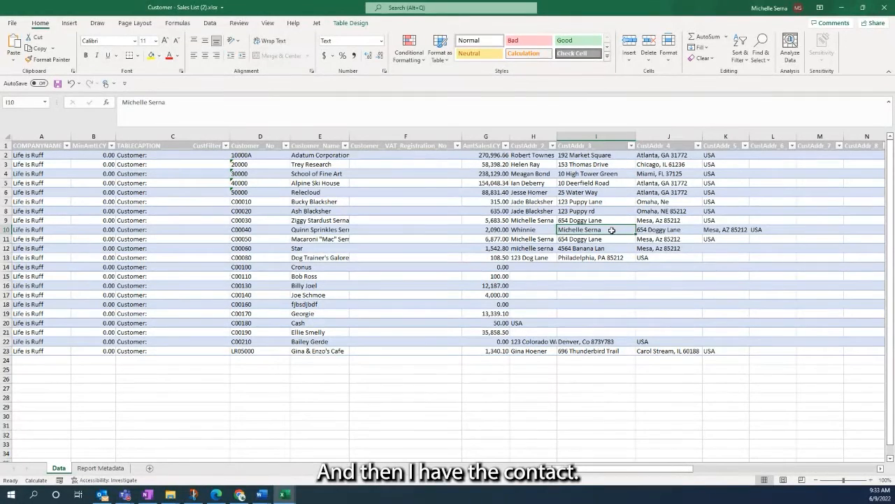
{"action": "left_click", "coordinate": [539, 230]}
{"action": "left_click", "coordinate": [568, 229]}
{"action": "left_click", "coordinate": [661, 229]}
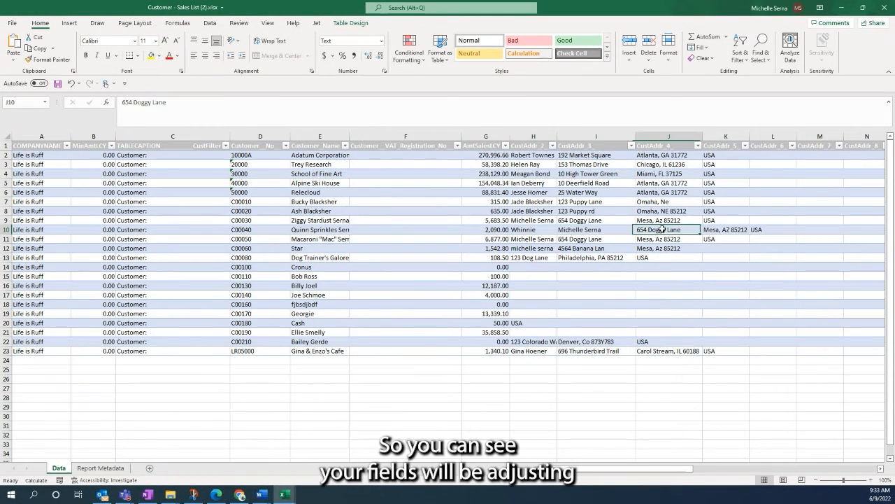
{"action": "left_click", "coordinate": [720, 229]}
{"action": "left_click", "coordinate": [764, 230]}
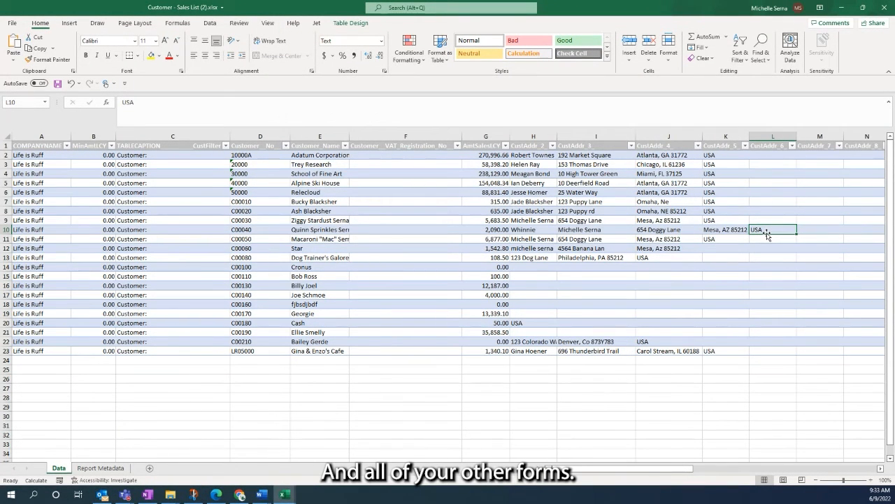
Step: Widen the CustAddr_5 column slightly and compare the address fields in row 2 with those in row 10
{"action": "left_click", "coordinate": [533, 230]}
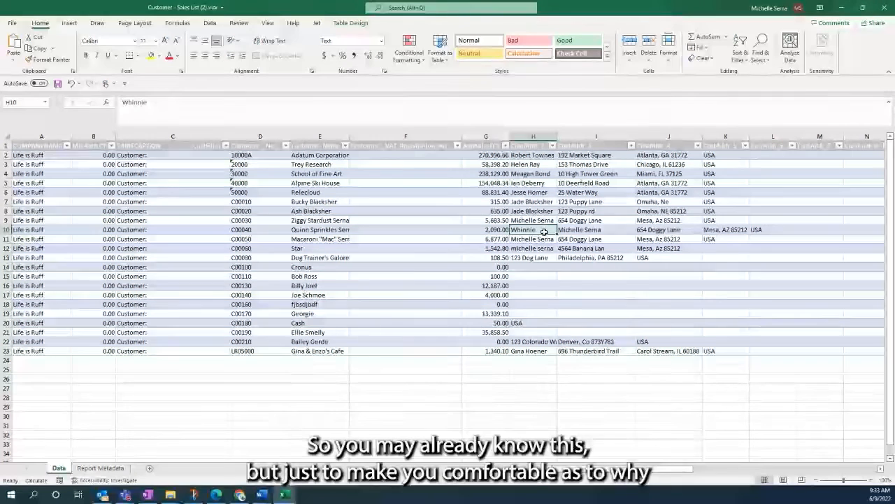
{"action": "left_click", "coordinate": [739, 229]}
{"action": "left_click_drag", "start_coordinate": [749, 132], "coordinate": [761, 132]}
{"action": "left_click", "coordinate": [524, 151]}
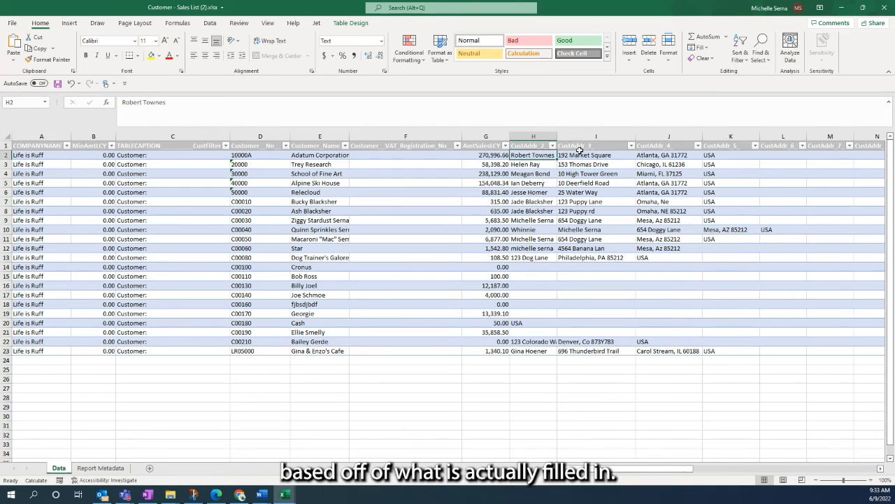
{"action": "left_click", "coordinate": [580, 155]}
{"action": "left_click", "coordinate": [707, 154]}
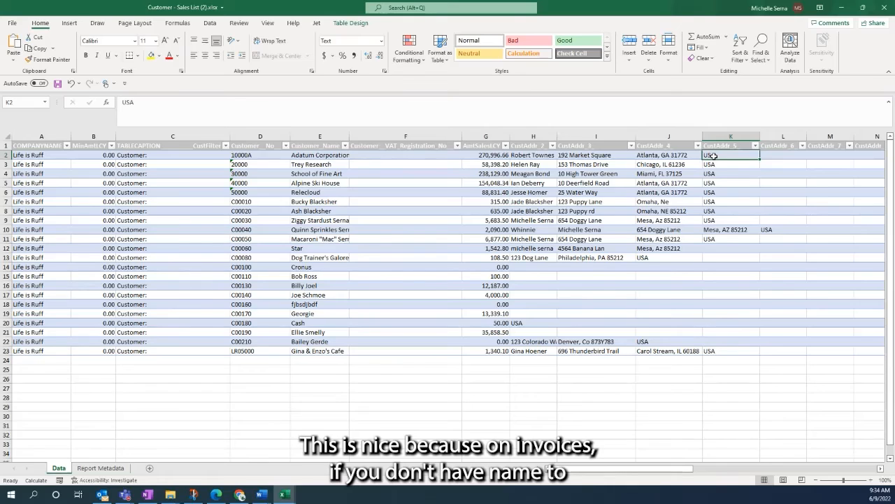
{"action": "left_click", "coordinate": [519, 230]}
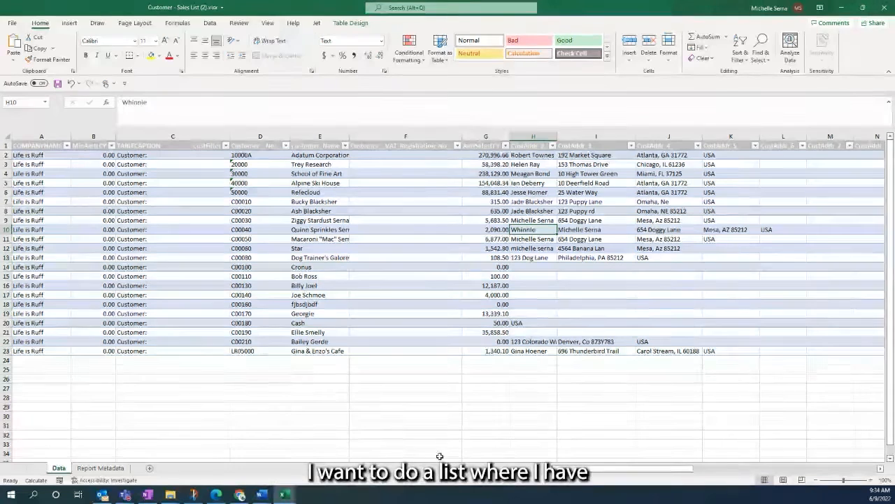
Step: Add a new worksheet, place it after Report Metadata and rename it Mailing List
{"action": "left_click", "coordinate": [143, 453]}
{"action": "left_click", "coordinate": [148, 468]}
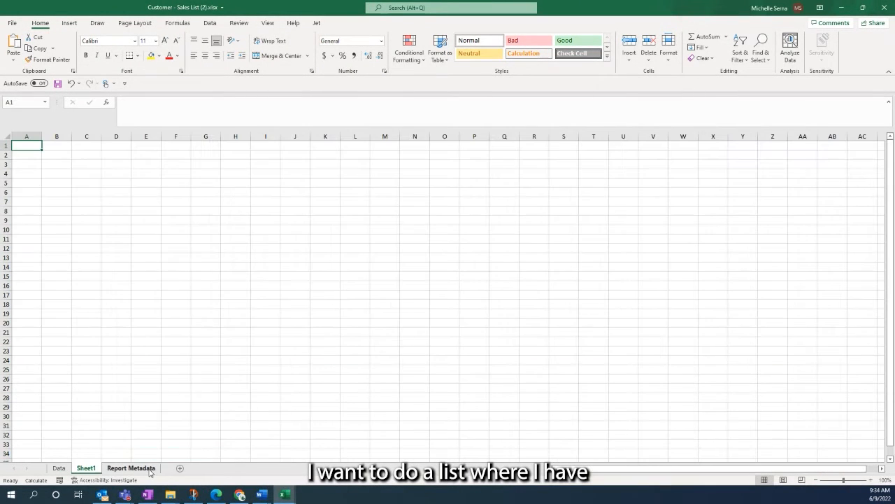
{"action": "left_click_drag", "start_coordinate": [90, 472], "coordinate": [163, 468]}
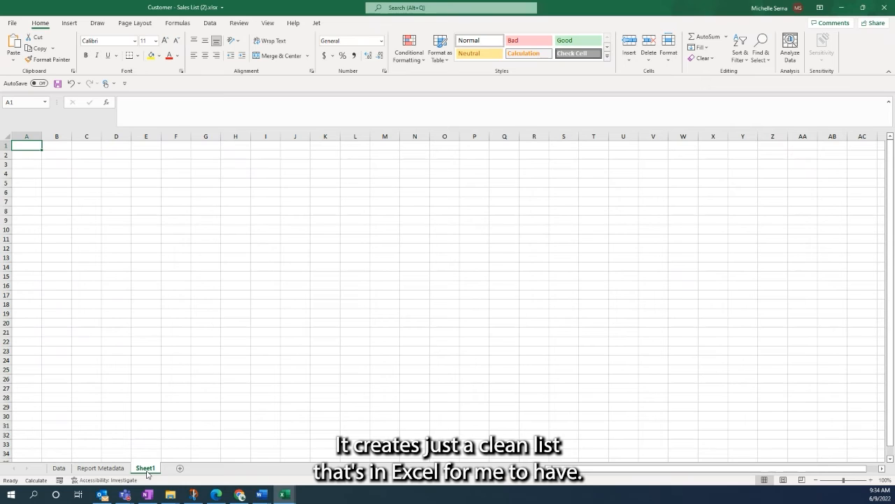
{"action": "right_click", "coordinate": [147, 473]}
{"action": "left_click", "coordinate": [169, 371]}
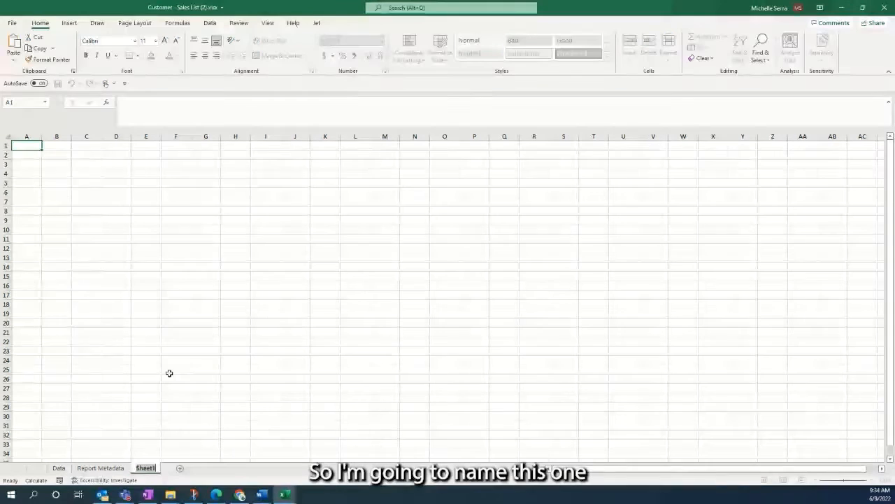
{"action": "type", "text": "Mailing"}
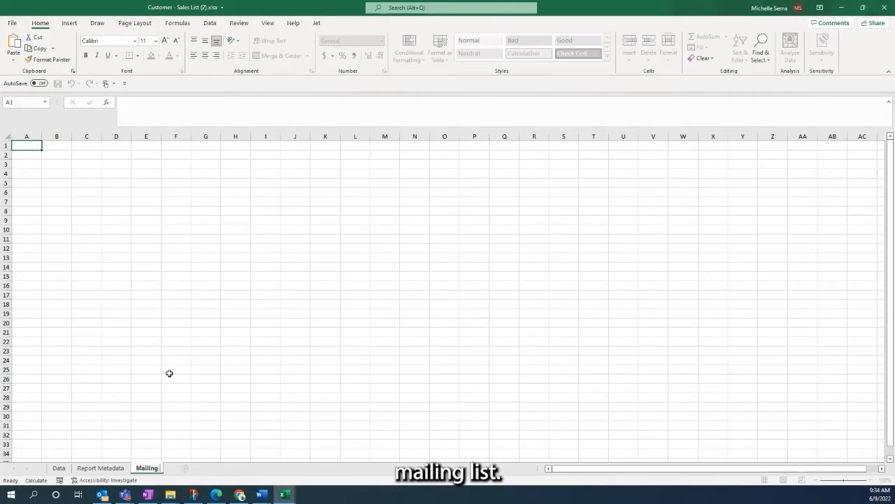
{"action": "type", "text": " List"}
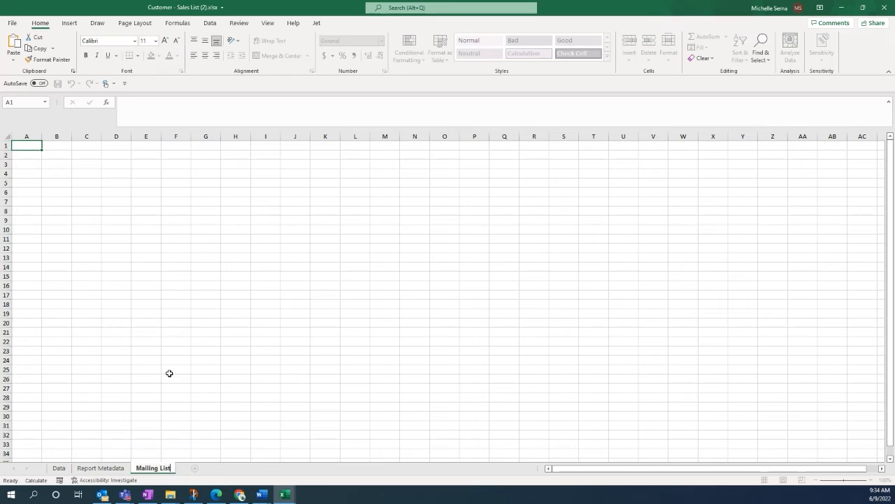
{"action": "left_click", "coordinate": [197, 468]}
Step: Add another worksheet after Mailing List and rename it Customer Sales
{"action": "left_click", "coordinate": [208, 468]}
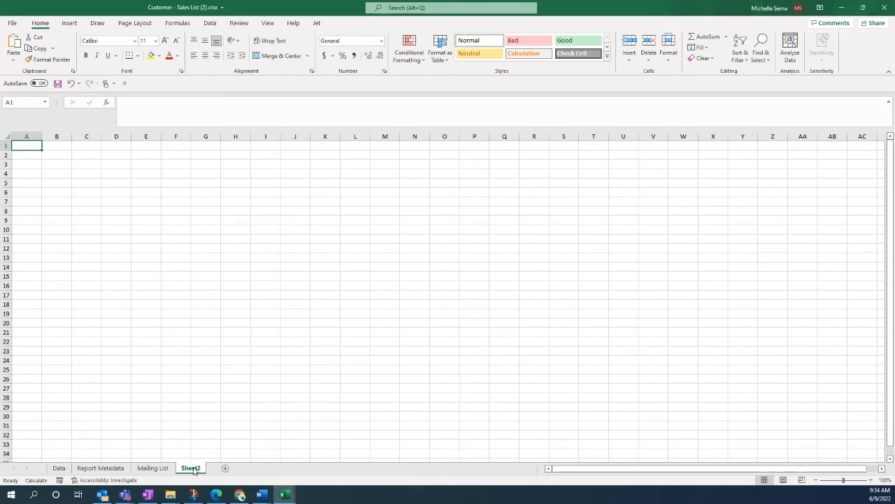
{"action": "right_click", "coordinate": [194, 470]}
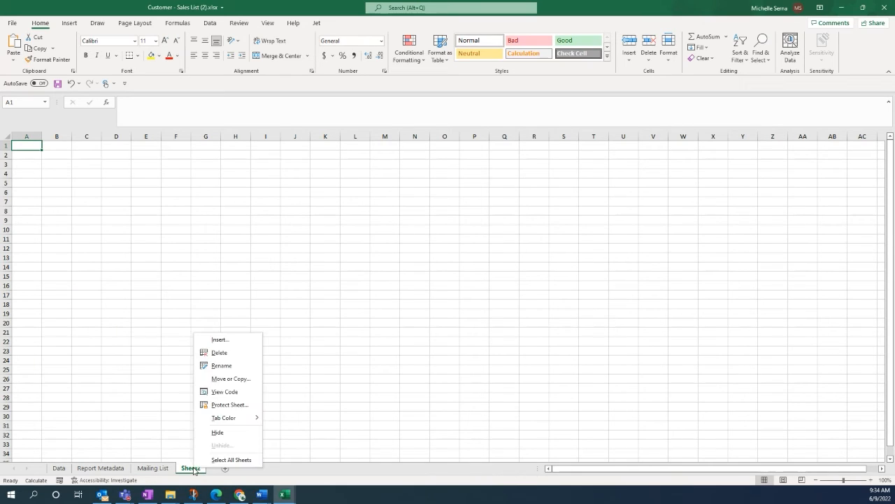
{"action": "left_click", "coordinate": [221, 365]}
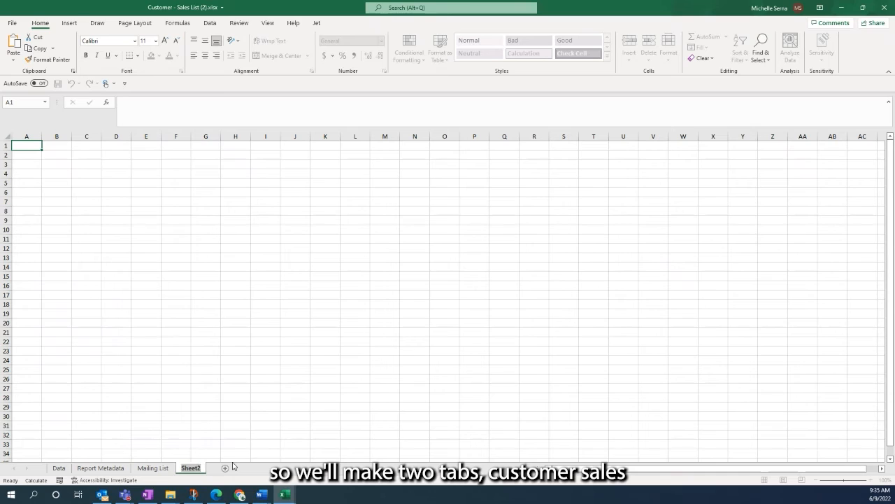
{"action": "type", "text": "Customer Sle"}
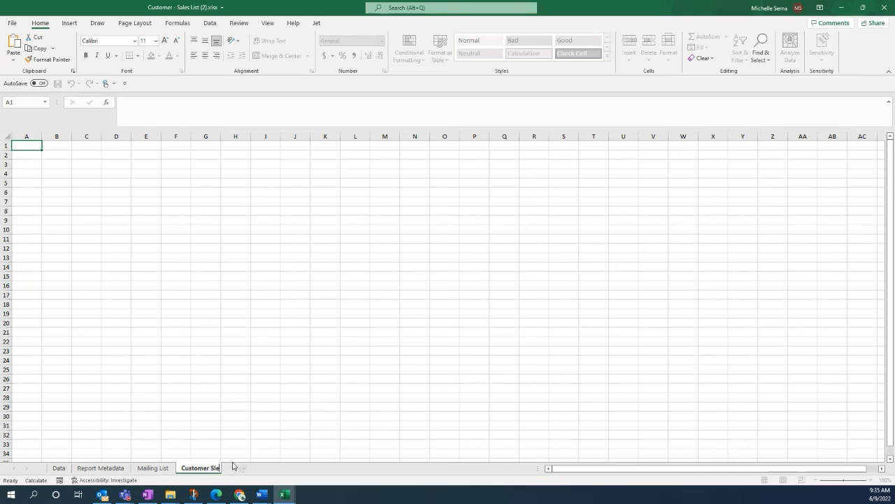
{"action": "key", "text": "BackSpace"}
{"action": "key", "text": "BackSpace"}
{"action": "type", "text": "ales"}
{"action": "key", "text": "Return"}
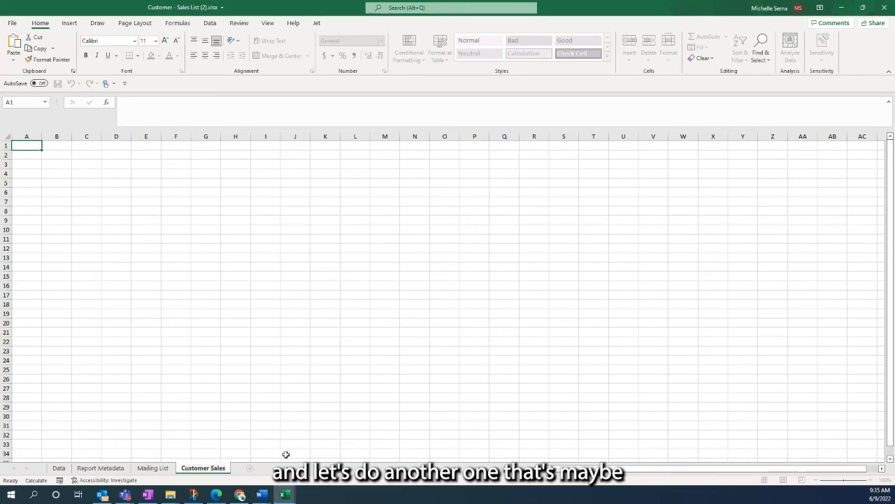
Step: Add a third worksheet after Customer Sales and rename it Sales by Location
{"action": "left_click", "coordinate": [249, 468]}
{"action": "right_click", "coordinate": [253, 469]}
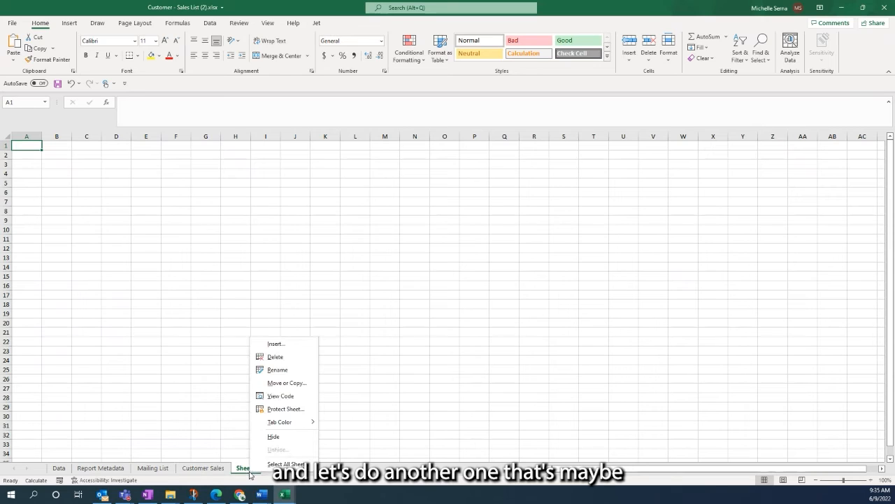
{"action": "left_click", "coordinate": [278, 369]}
{"action": "type", "text": "L"}
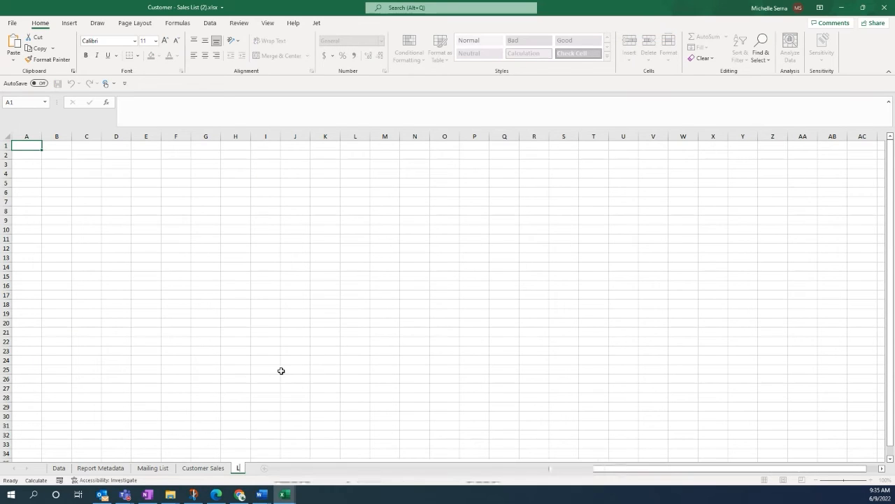
{"action": "type", "text": "Sa"}
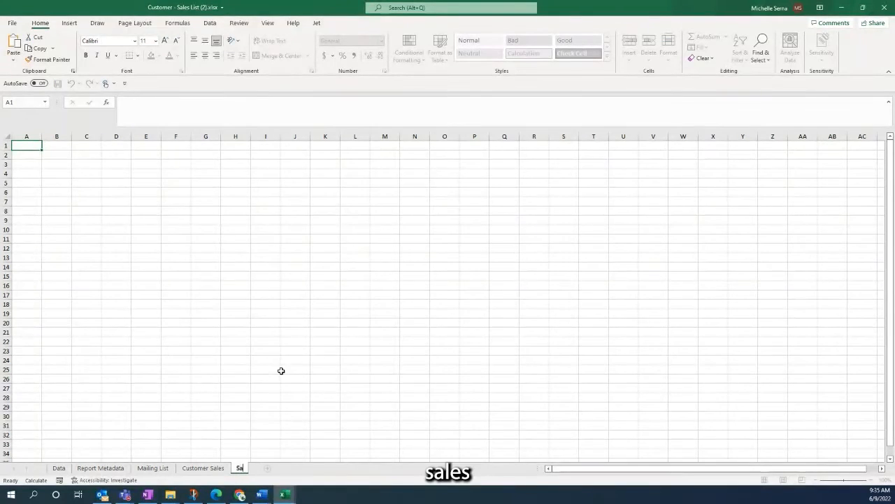
{"action": "type", "text": "les b"}
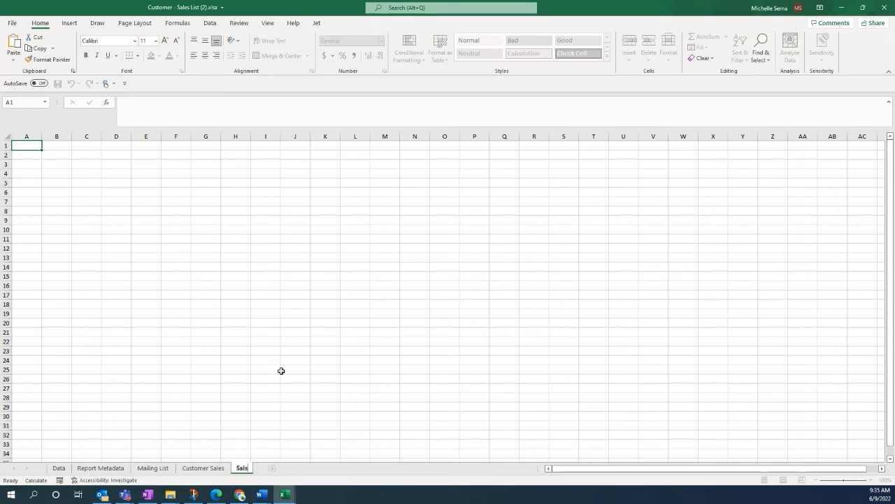
{"action": "type", "text": "y Location"}
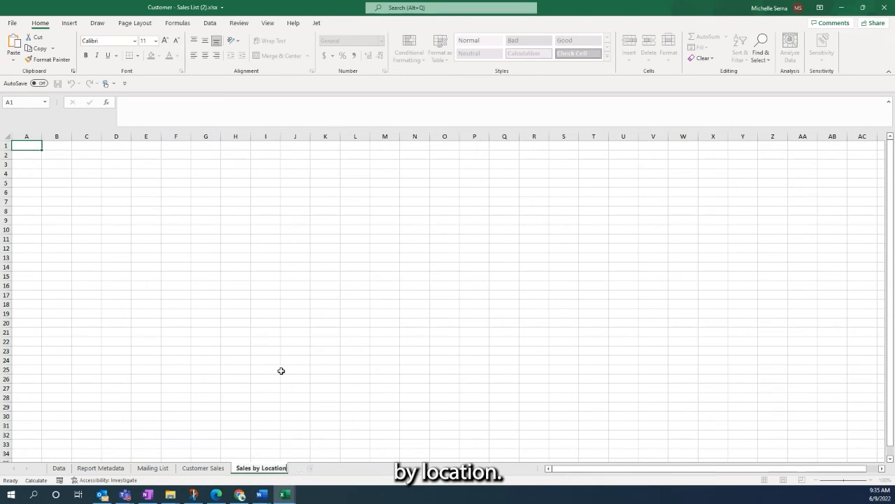
{"action": "key", "text": "Return"}
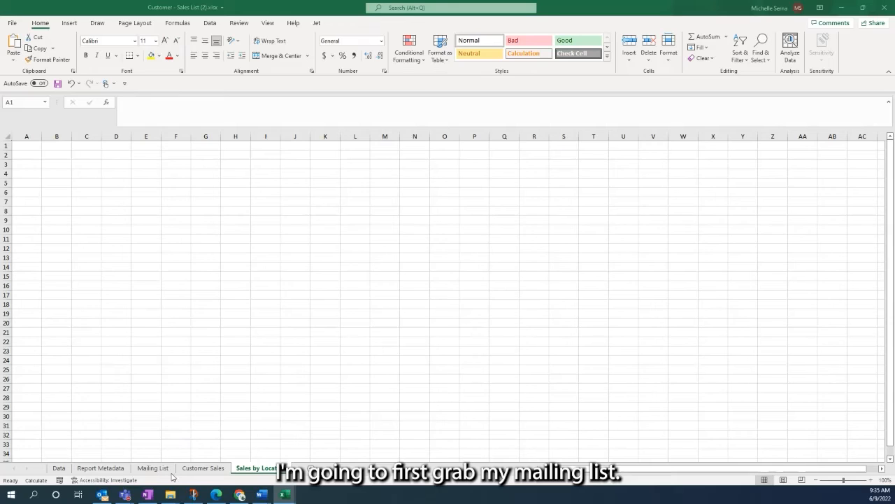
Step: Search the function library for "filter" and open the arguments of a FILTER function in cell A1 of the Mailing List sheet
{"action": "left_click", "coordinate": [148, 467]}
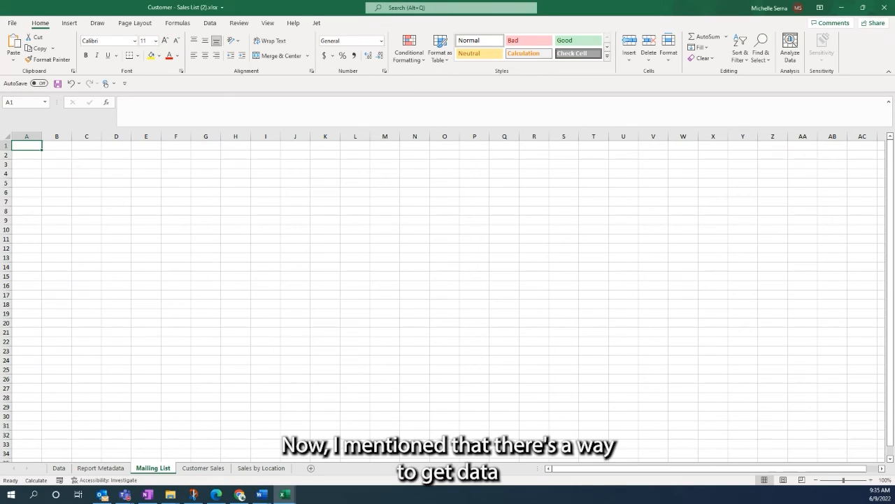
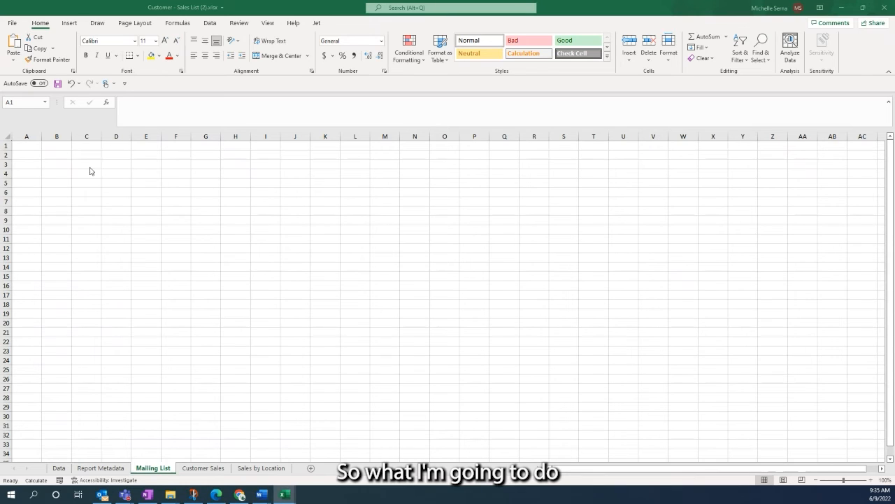
{"action": "left_click", "coordinate": [30, 145]}
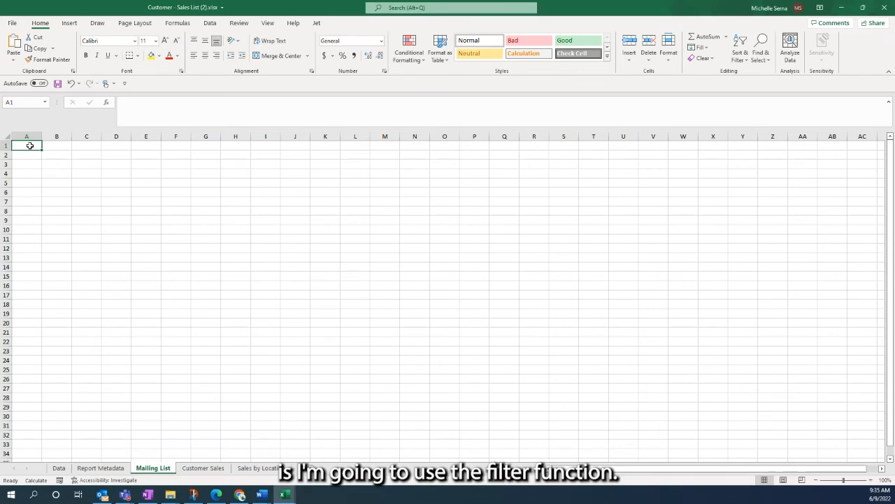
{"action": "left_click", "coordinate": [107, 102]}
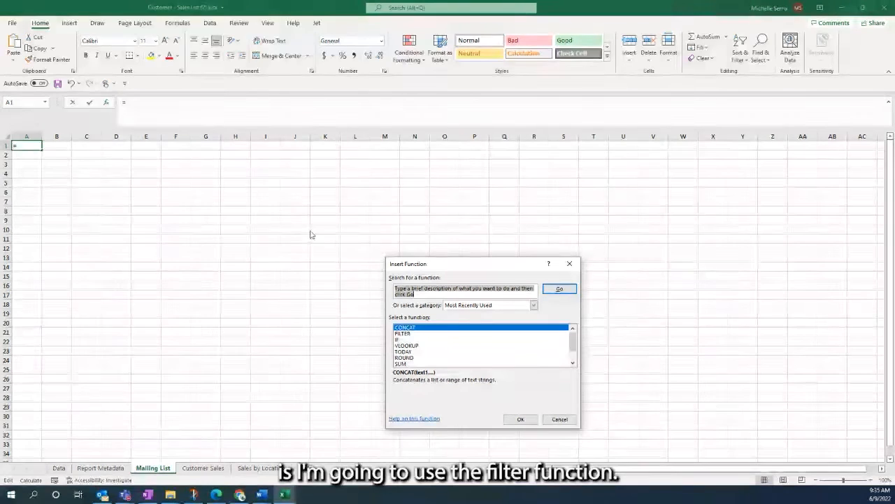
{"action": "left_click", "coordinate": [570, 263]}
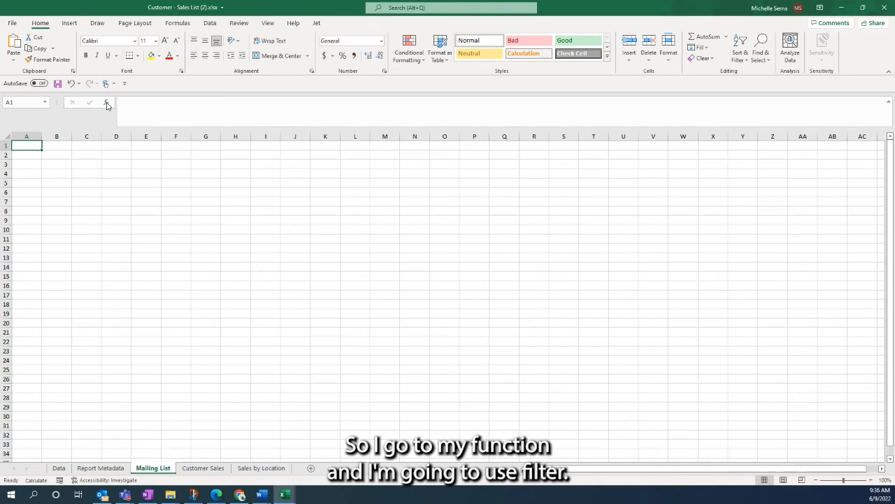
{"action": "left_click", "coordinate": [109, 105]}
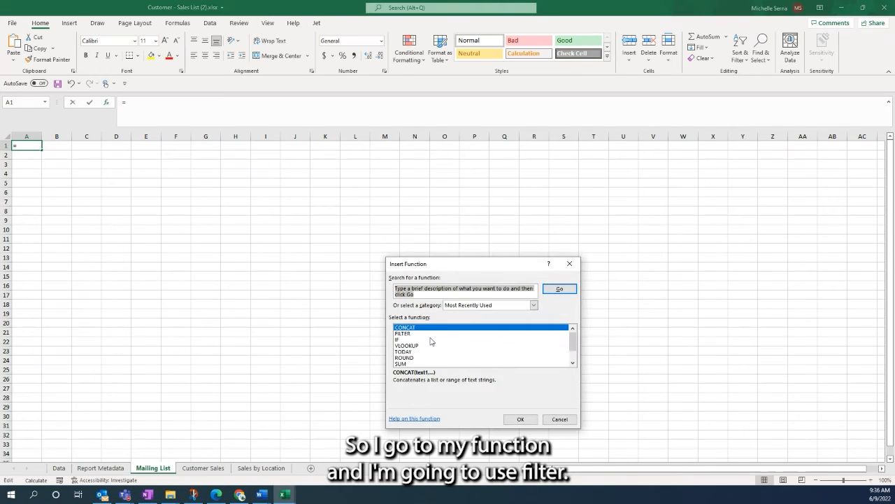
{"action": "left_click", "coordinate": [406, 333]}
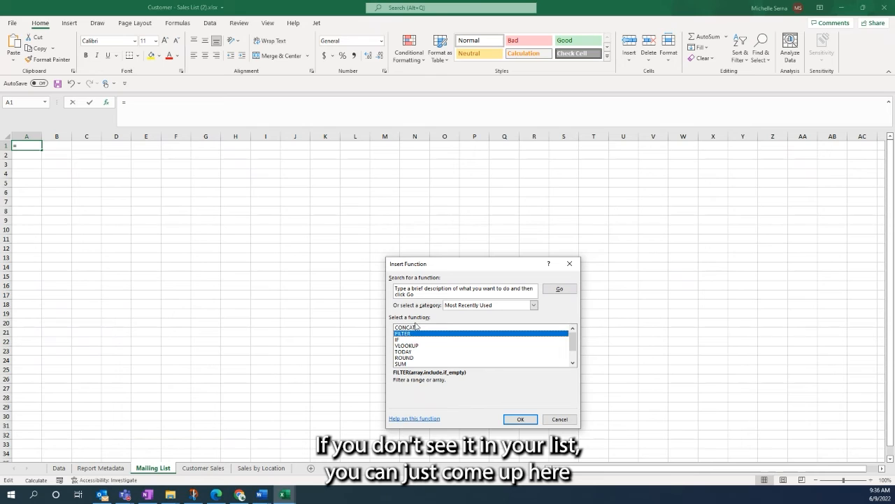
{"action": "left_click", "coordinate": [427, 290]}
{"action": "type", "text": "filter"}
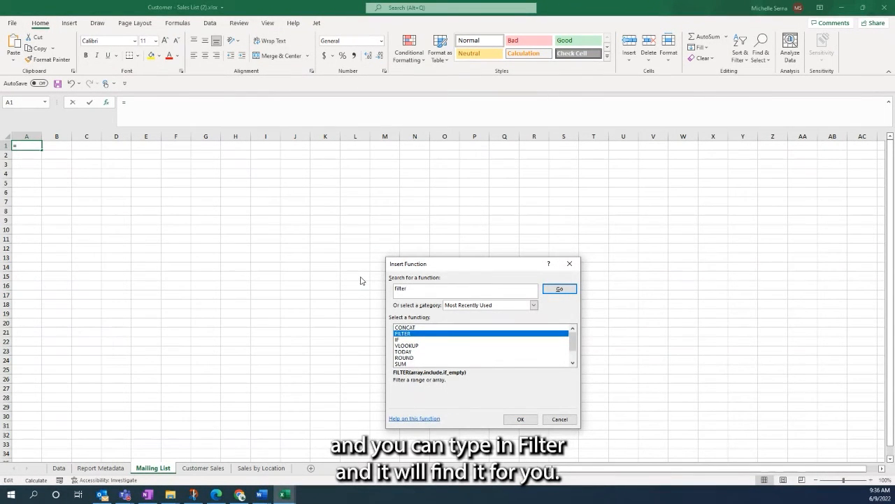
{"action": "key", "text": "Return"}
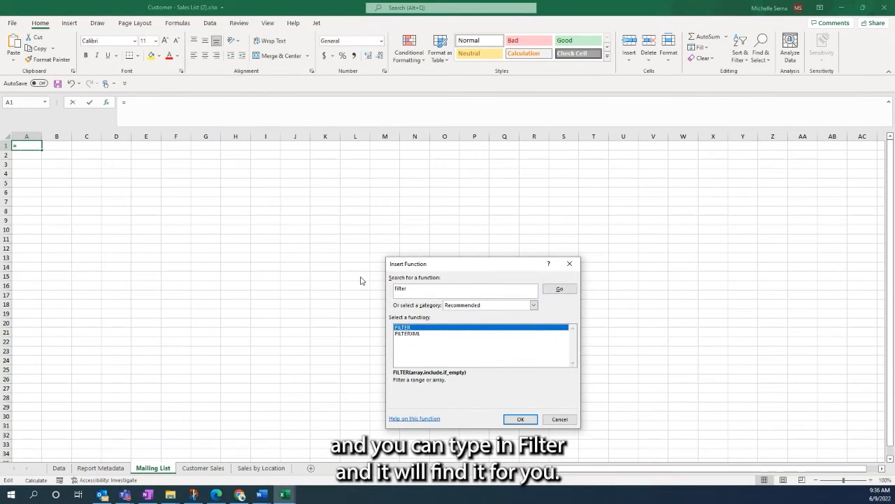
{"action": "left_click", "coordinate": [410, 328]}
{"action": "double_click", "coordinate": [411, 328]}
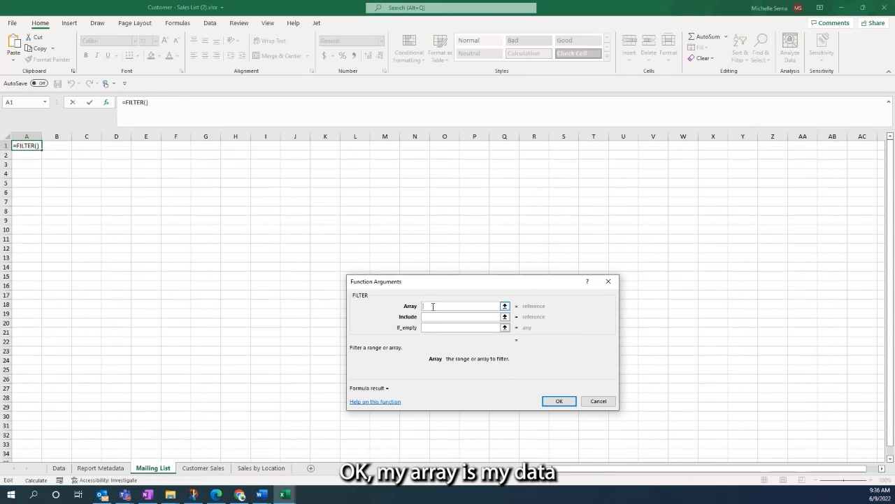
Step: Set both the Array and Include arguments of the FILTER function to the Customer__No__ column of the Data sheet, header included
{"action": "left_click", "coordinate": [59, 467]}
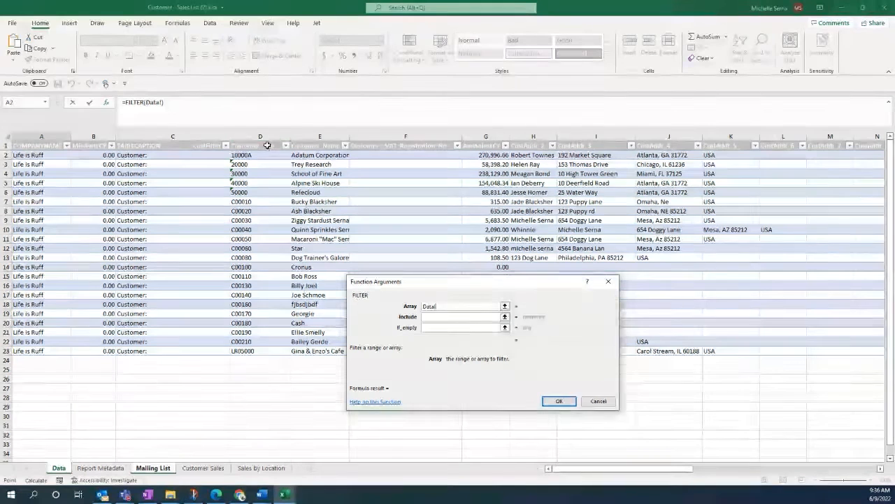
{"action": "left_click_drag", "start_coordinate": [265, 145], "coordinate": [250, 352]}
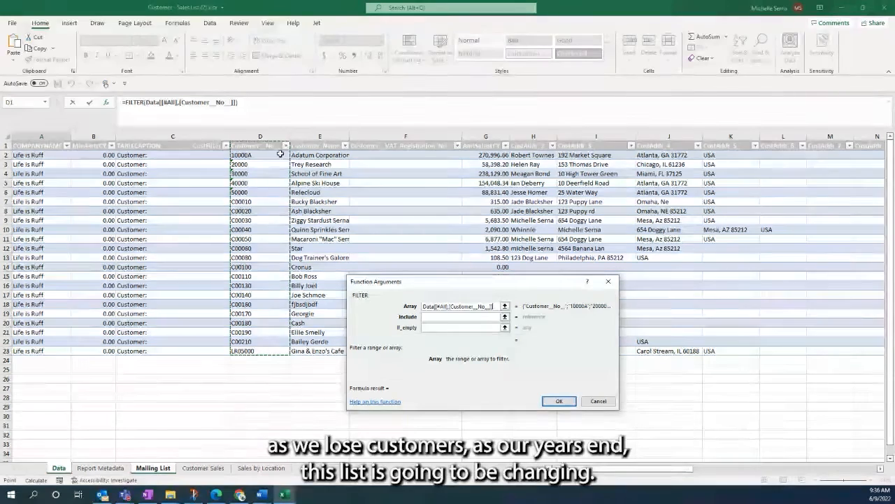
{"action": "left_click", "coordinate": [446, 316]}
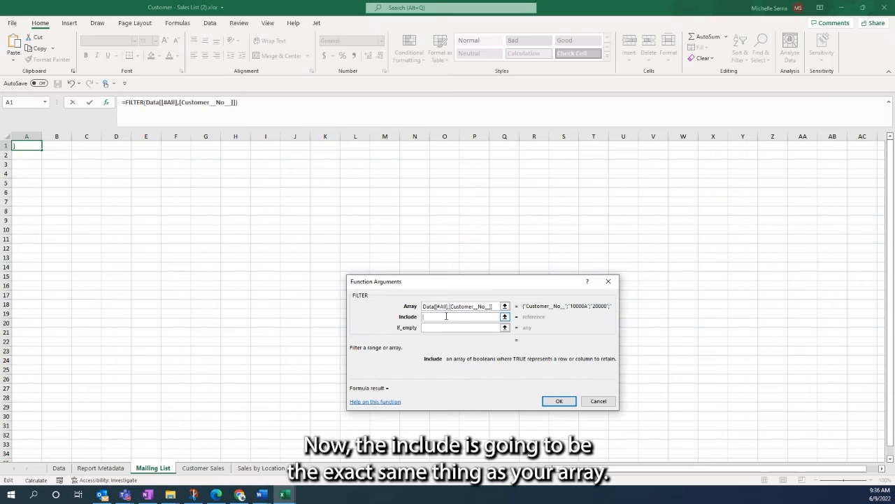
{"action": "left_click_drag", "start_coordinate": [497, 306], "coordinate": [396, 309]}
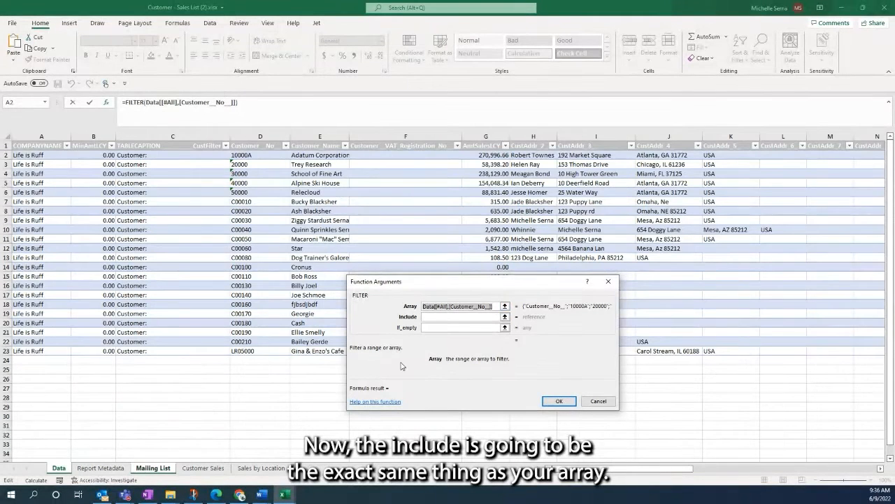
{"action": "key", "text": "ctrl+c"}
{"action": "left_click", "coordinate": [452, 316]}
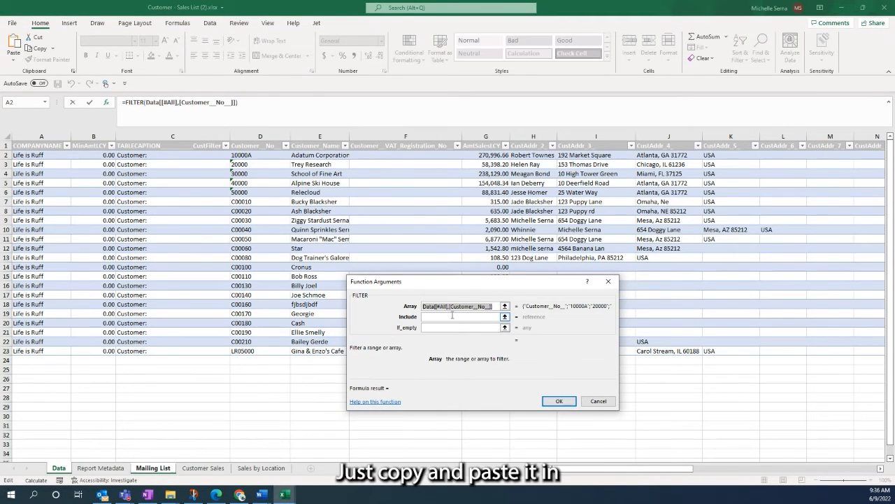
{"action": "key", "text": "ctrl+v"}
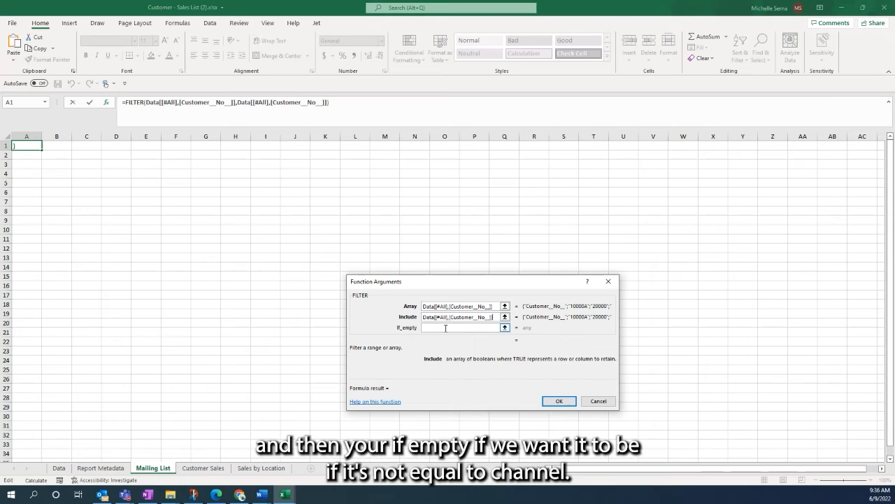
Step: Add <>"NULL" to the FILTER formula as a condition on the Include reference, without a comma before it, and commit it in A1
{"action": "left_click", "coordinate": [446, 328]}
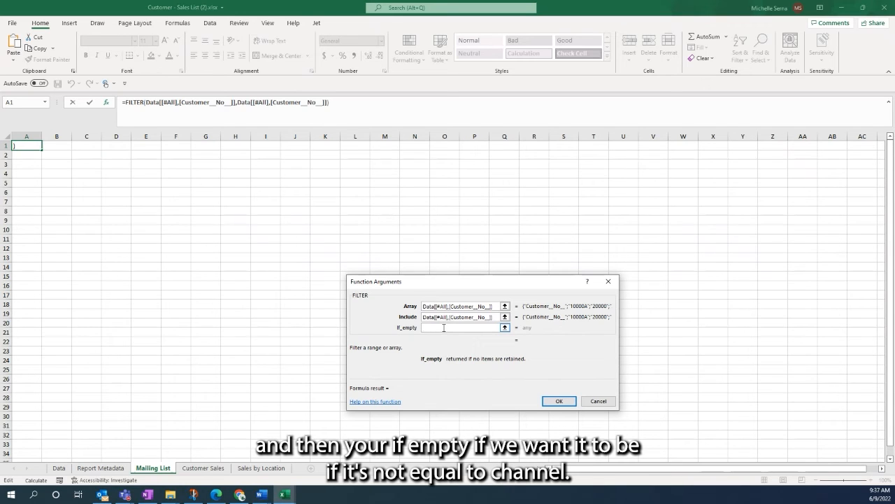
{"action": "type", "text": ">"}
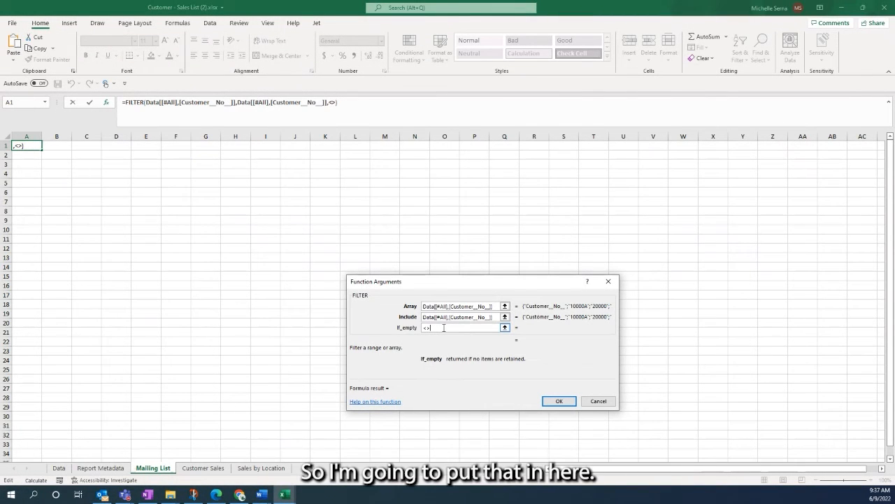
{"action": "type", "text": "\"NULL"}
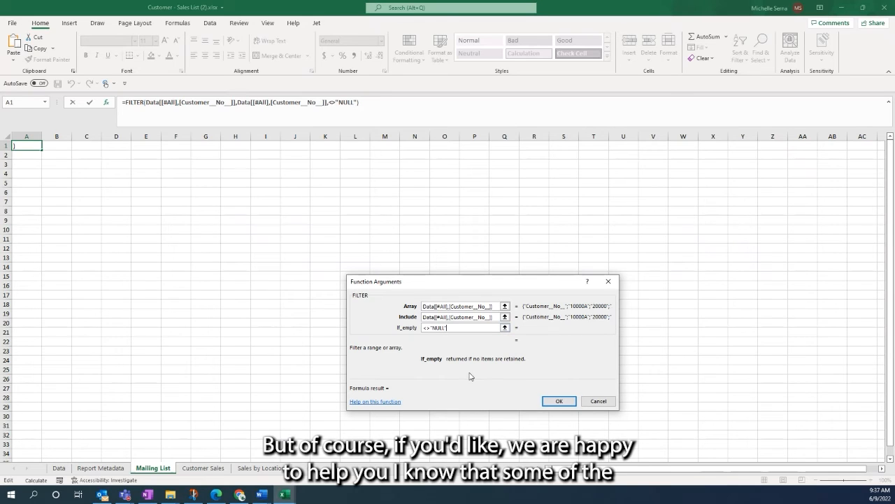
{"action": "left_click", "coordinate": [559, 405]}
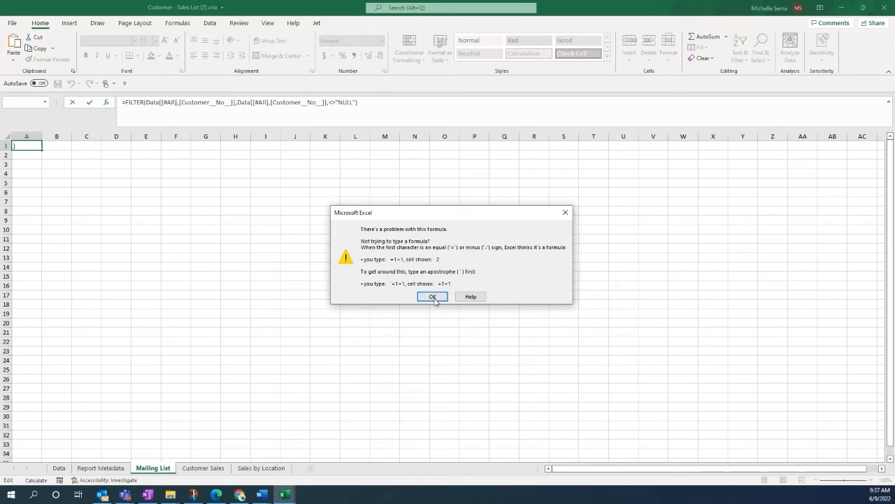
{"action": "left_click", "coordinate": [432, 295]}
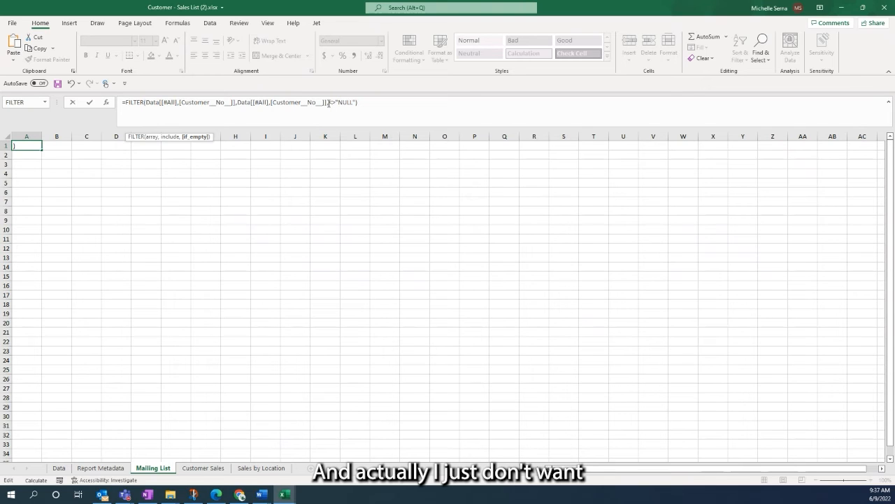
{"action": "key", "text": "BackSpace"}
{"action": "key", "text": "Return"}
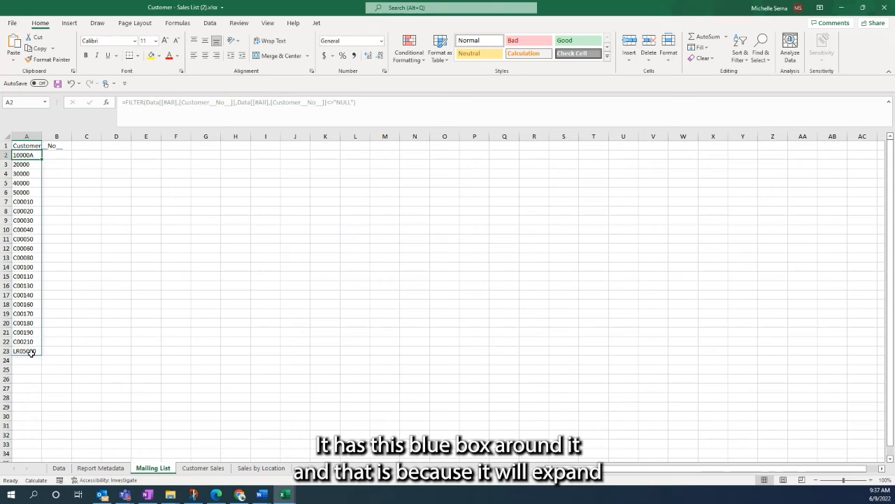
Step: Check the spilled customer list, and copy the FILTER formula from A1 into B1
{"action": "left_click", "coordinate": [28, 147]}
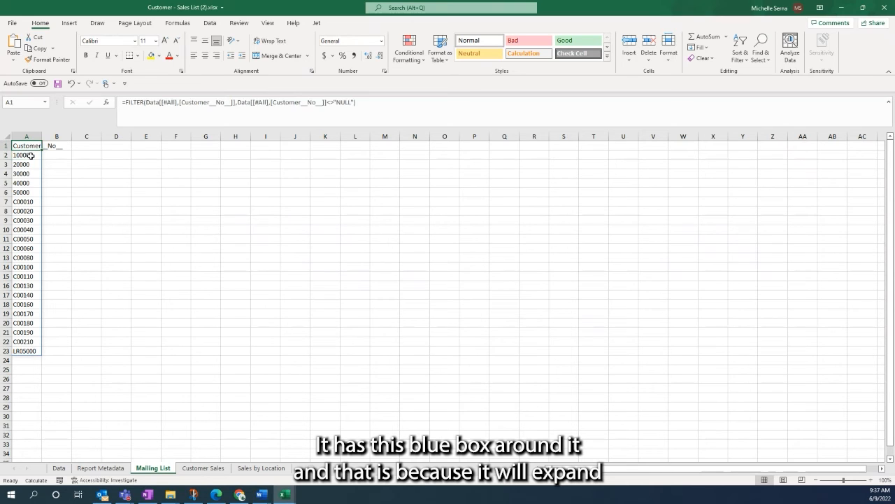
{"action": "left_click", "coordinate": [32, 342]}
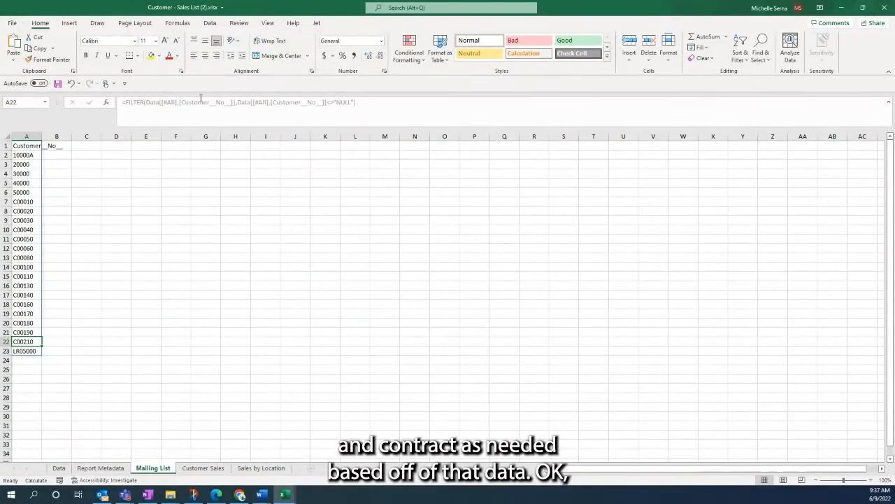
{"action": "left_click", "coordinate": [21, 147]}
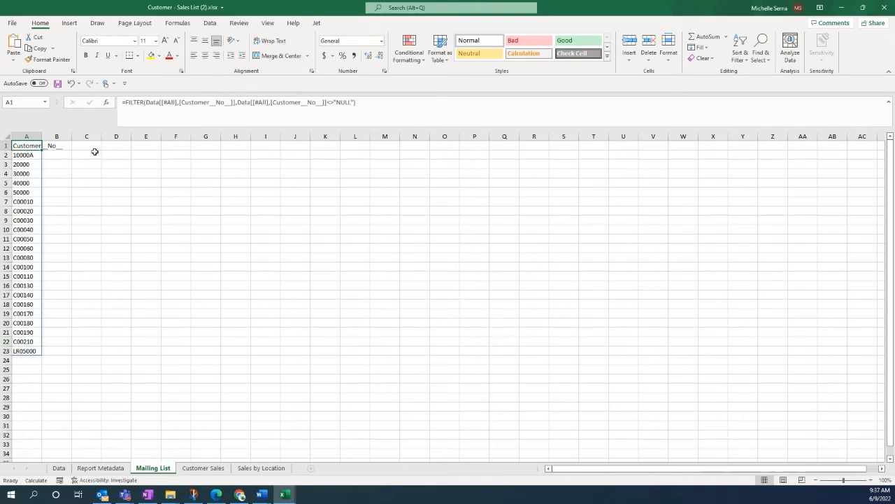
{"action": "key", "text": "ctrl+c"}
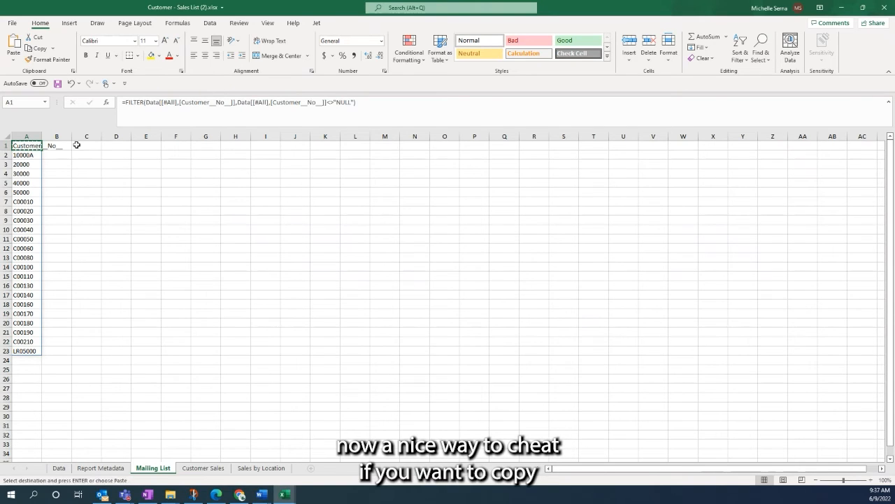
{"action": "left_click", "coordinate": [58, 145]}
{"action": "key", "text": "ctrl+v"}
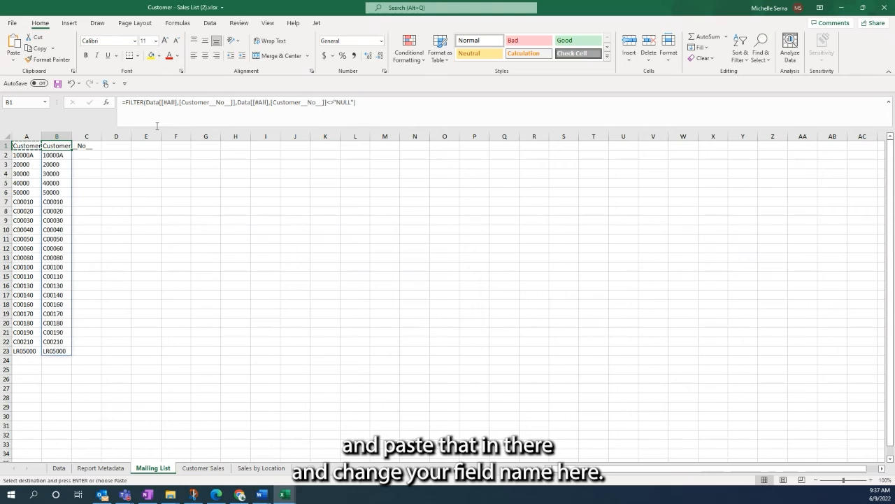
{"action": "left_click_drag", "start_coordinate": [231, 102], "coordinate": [181, 102]}
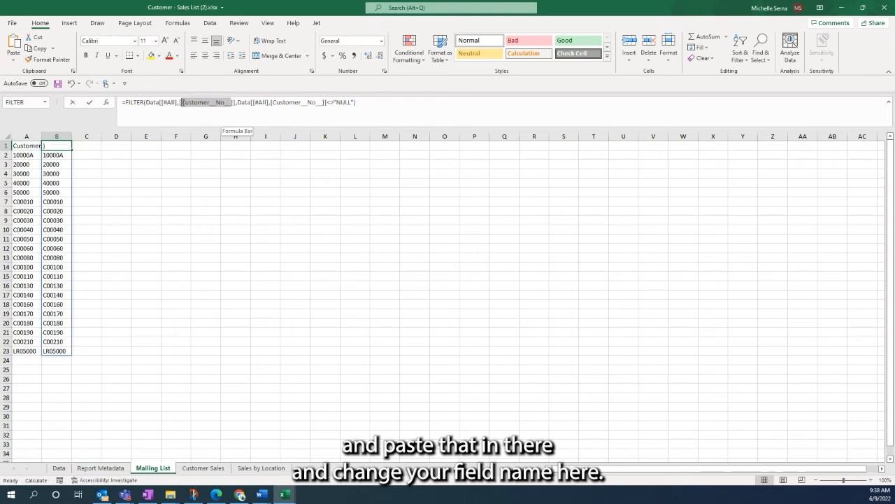
{"action": "key", "text": "BackSpace"}
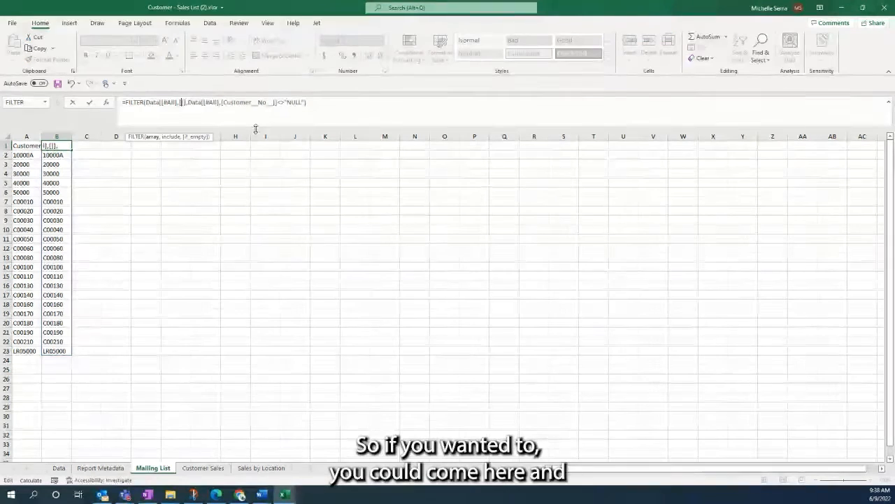
{"action": "left_click", "coordinate": [79, 474]}
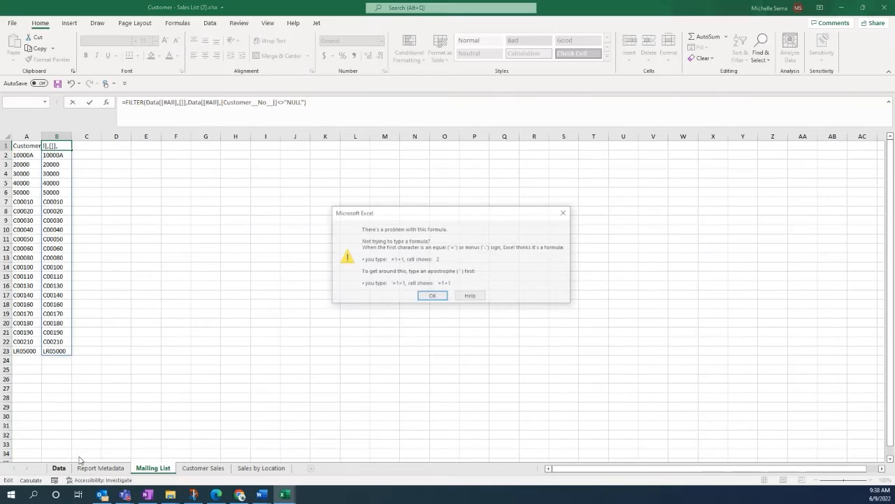
{"action": "left_click", "coordinate": [434, 299]}
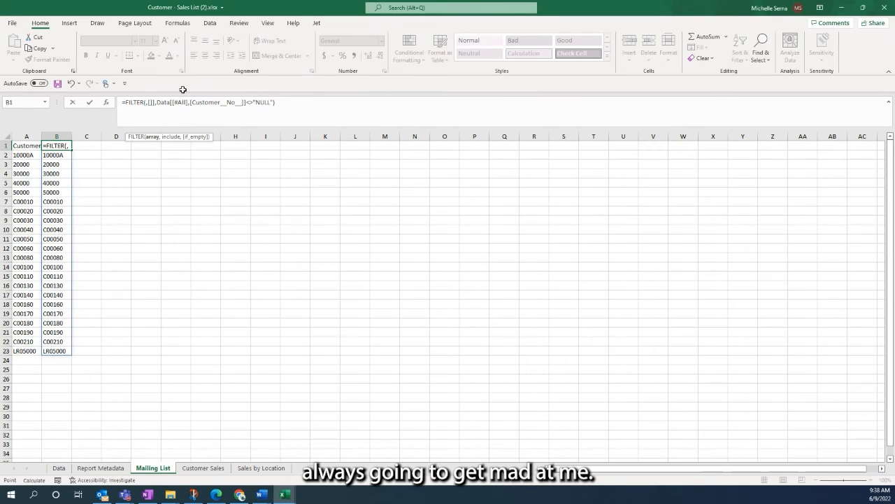
{"action": "left_click", "coordinate": [60, 468]}
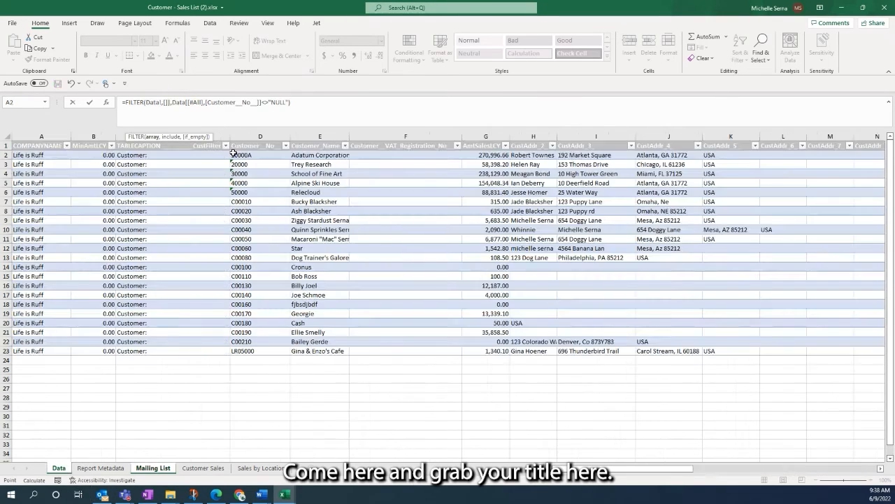
{"action": "left_click", "coordinate": [312, 146]}
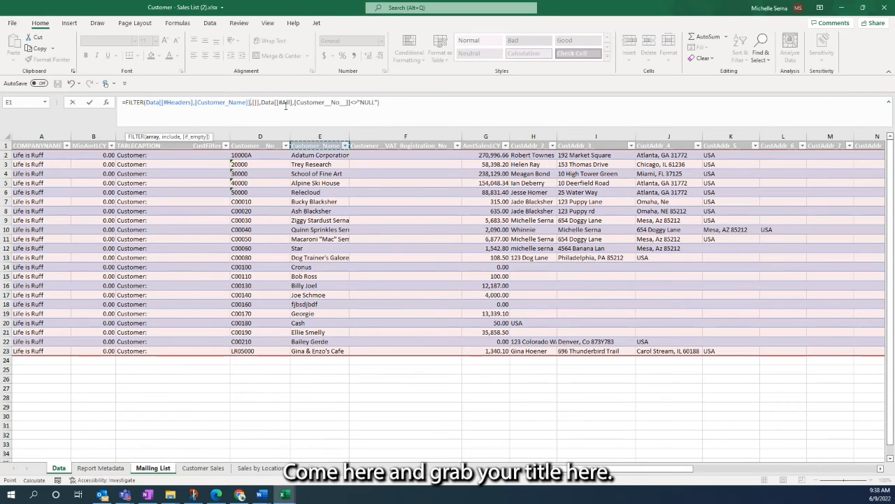
{"action": "key", "text": "Escape"}
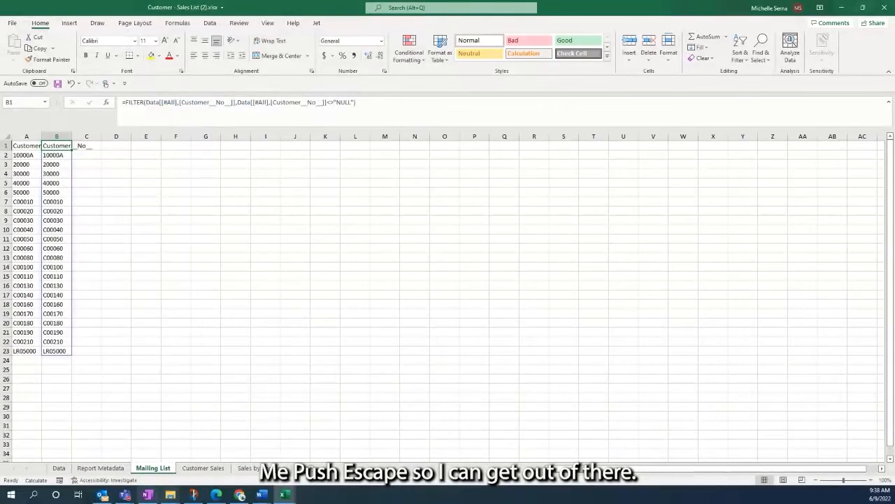
Step: Copy the field name Customer_Name from the header cell E1 of the Data sheet
{"action": "left_click", "coordinate": [59, 468]}
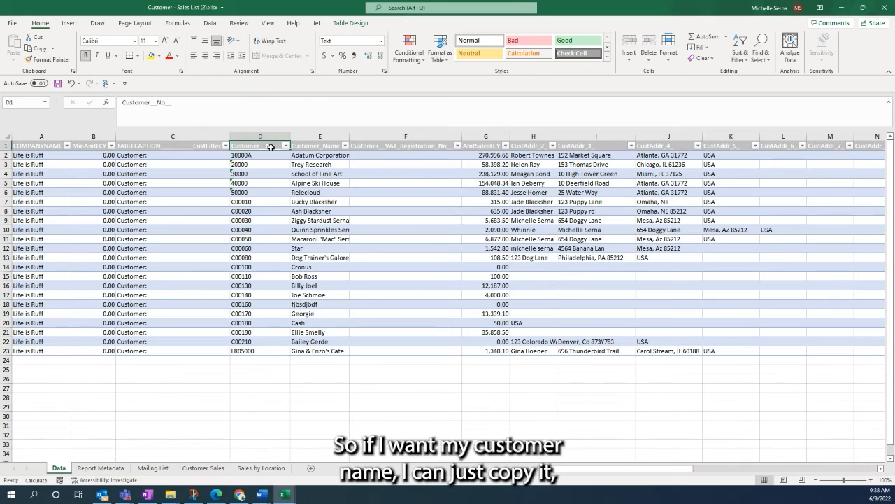
{"action": "left_click", "coordinate": [326, 145]}
{"action": "double_click", "coordinate": [213, 110]}
{"action": "key", "text": "ctrl+c"}
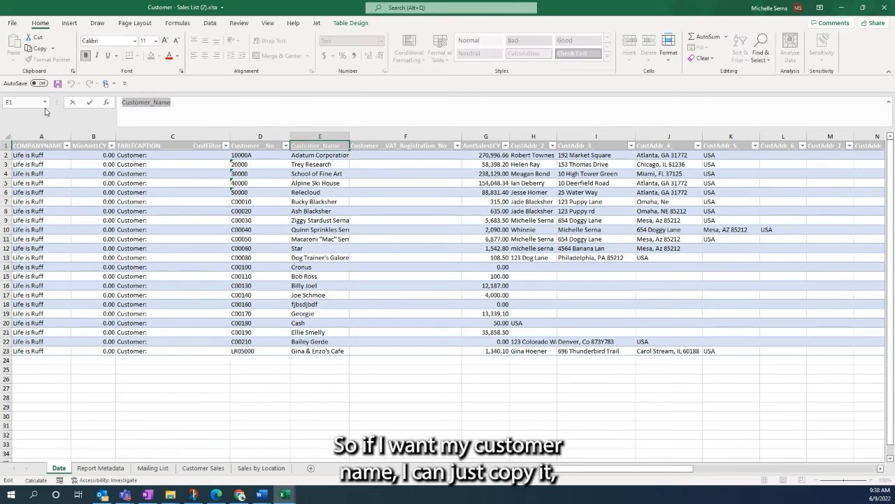
Step: Replace both Customer__No__ references in the Mailing List B1 formula with Customer_Name, commit it and autofit column B
{"action": "left_click", "coordinate": [153, 468]}
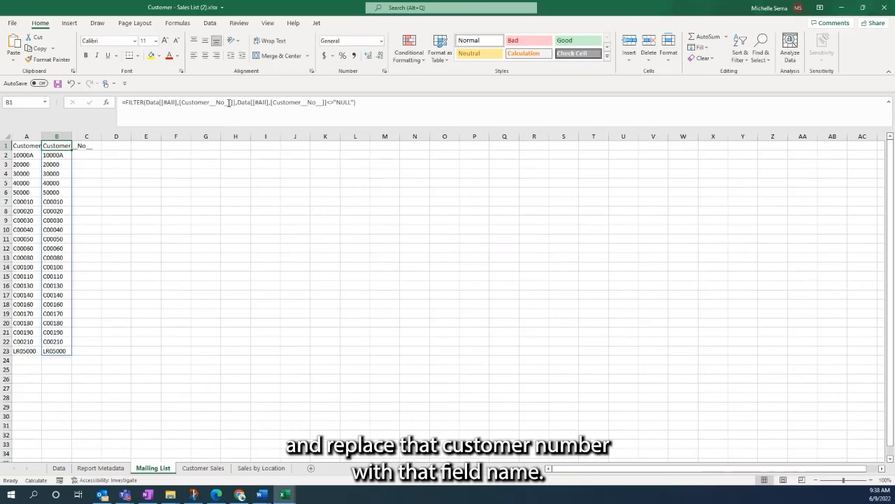
{"action": "left_click", "coordinate": [231, 104]}
{"action": "left_click_drag", "start_coordinate": [231, 104], "coordinate": [184, 104]}
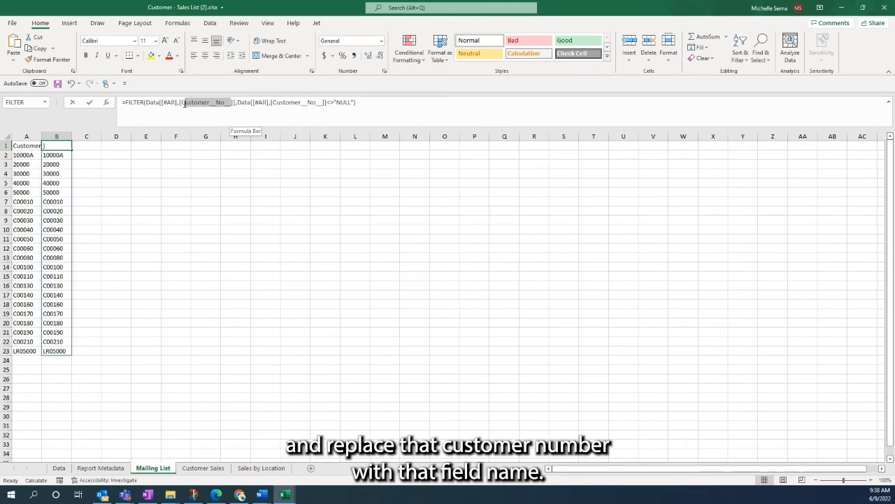
{"action": "key", "text": "ctrl+v"}
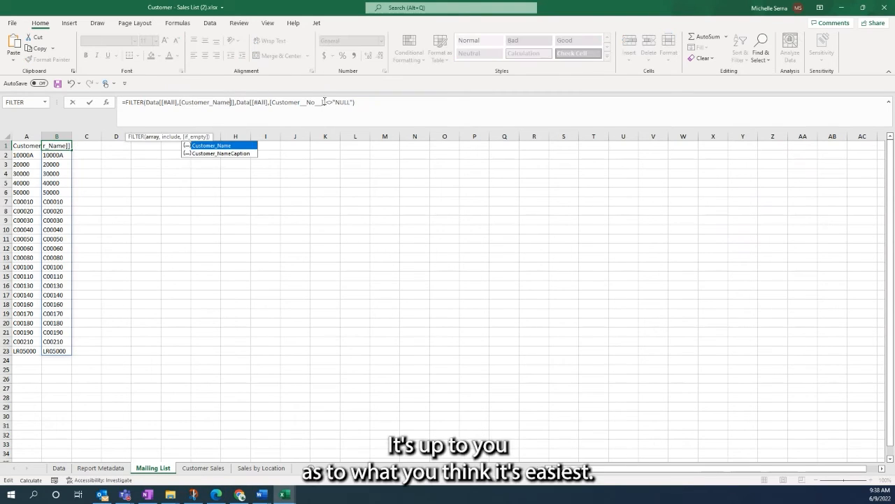
{"action": "left_click_drag", "start_coordinate": [321, 104], "coordinate": [275, 103]}
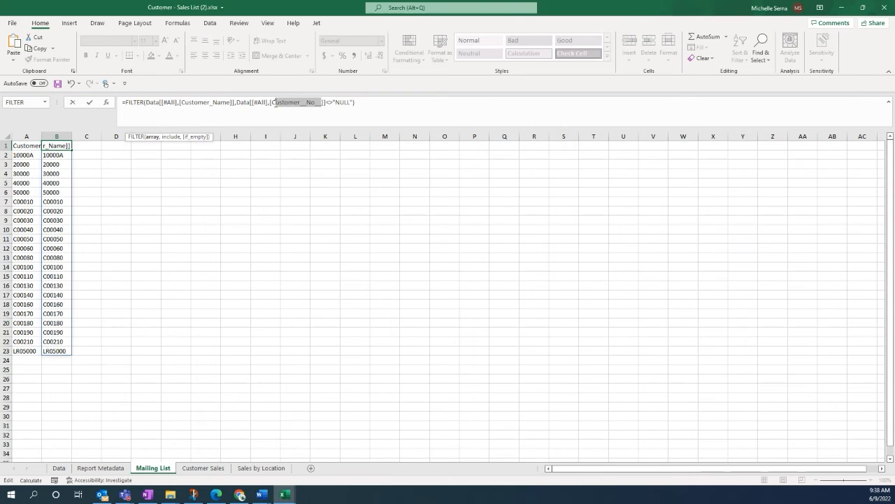
{"action": "key", "text": "ctrl+v"}
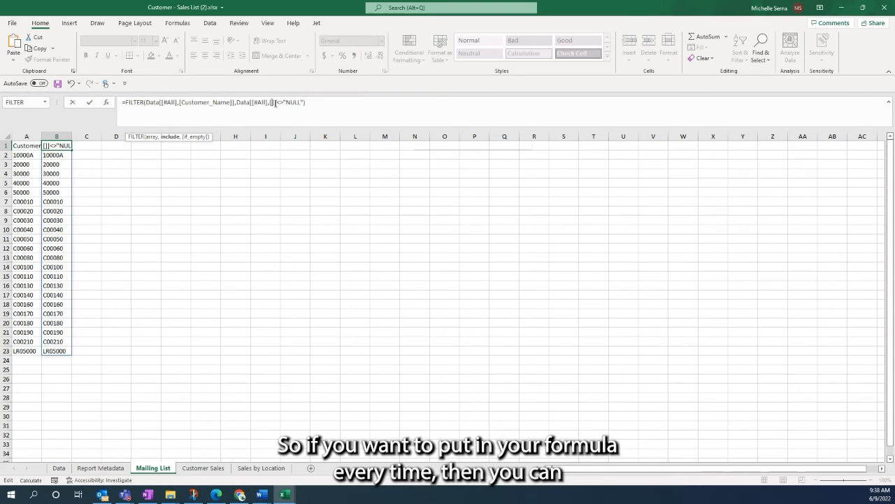
{"action": "key", "text": "Return"}
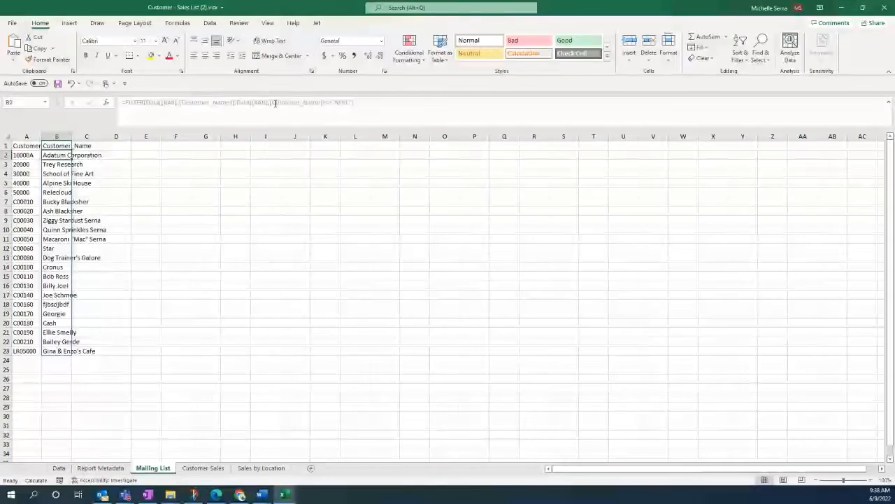
{"action": "double_click", "coordinate": [72, 135]}
Step: Paste the prepared FILTER formulas for customer number, name and address fields 2 to 4 from Customer - Sales List.xlsx into A1:E1, and inspect the address formulas
{"action": "mouse_move", "coordinate": [260, 493]}
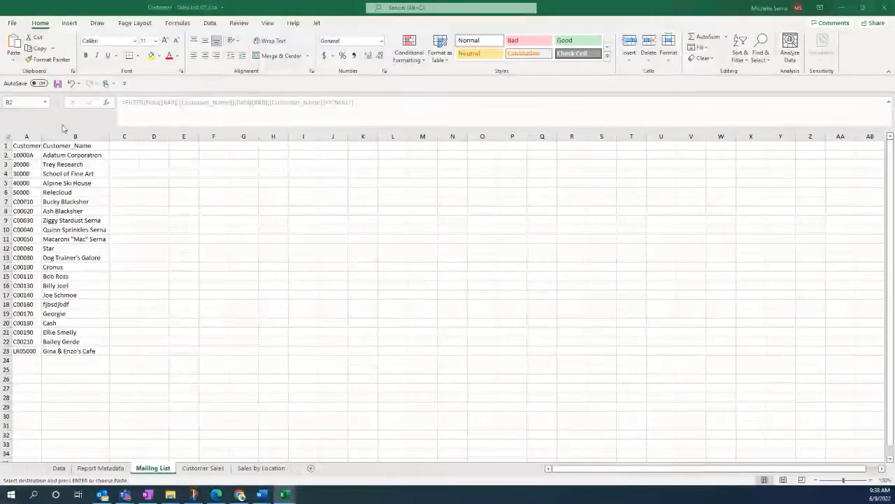
{"action": "left_click", "coordinate": [27, 145]}
{"action": "key", "text": "ctrl+c"}
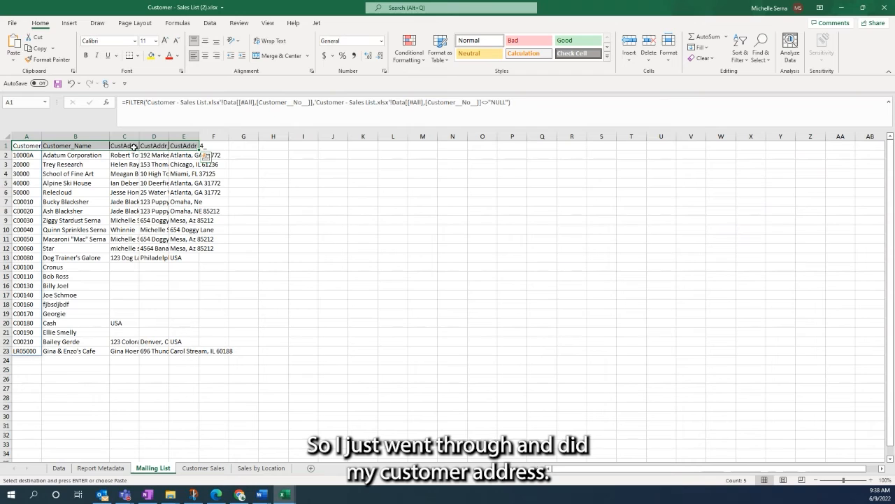
{"action": "left_click", "coordinate": [134, 146]}
{"action": "left_click", "coordinate": [156, 146]}
{"action": "left_click", "coordinate": [184, 146]}
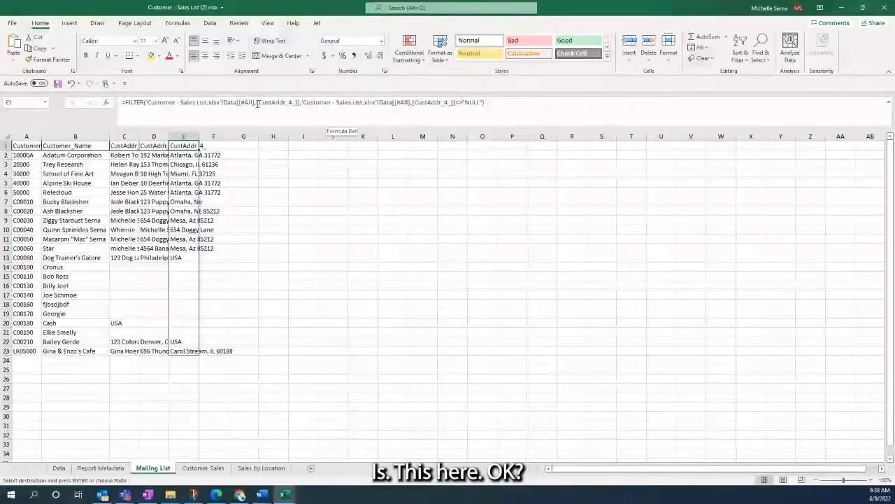
Step: Check the field name in the E1 formula, and apply all borders to the mailing list range A1:E23
{"action": "left_click_drag", "start_coordinate": [262, 102], "coordinate": [292, 102]}
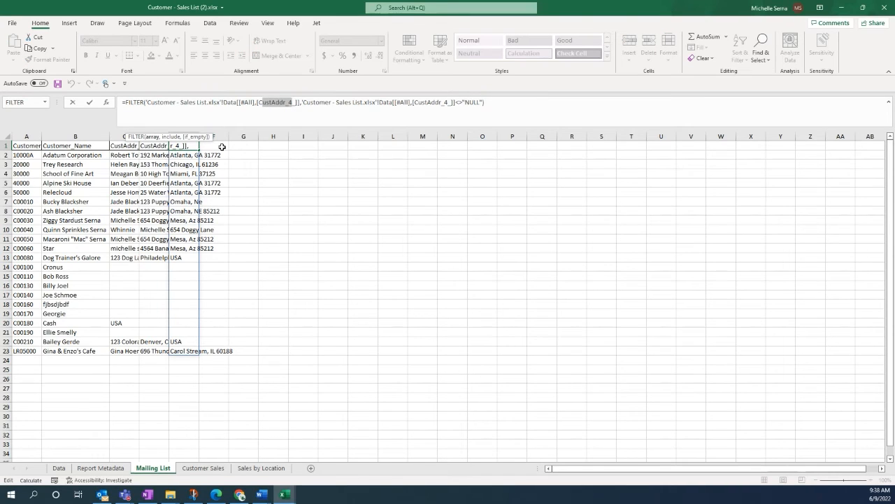
{"action": "key", "text": "Return"}
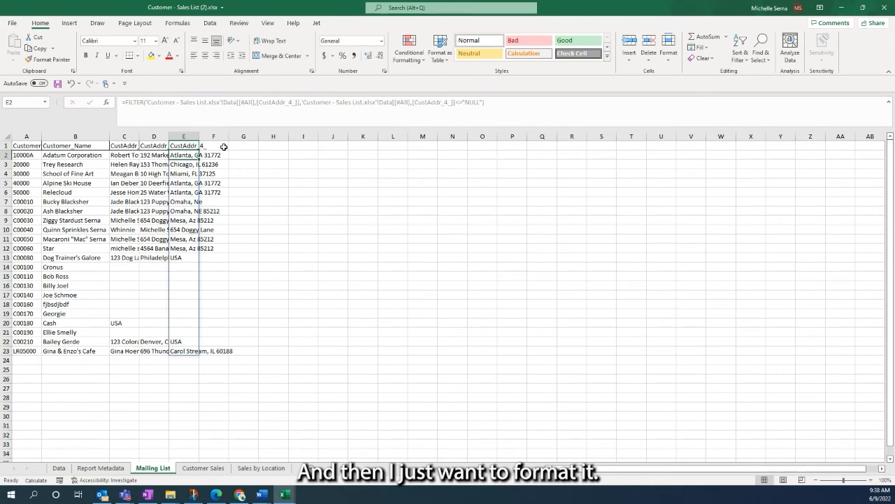
{"action": "mouse_move", "coordinate": [28, 145]}
{"action": "left_mouse_down"}
{"action": "mouse_move", "coordinate": [76, 183]}
{"action": "mouse_move", "coordinate": [168, 342]}
{"action": "mouse_move", "coordinate": [192, 360]}
{"action": "mouse_move", "coordinate": [150, 320]}
{"action": "mouse_move", "coordinate": [25, 145]}
{"action": "left_mouse_up"}
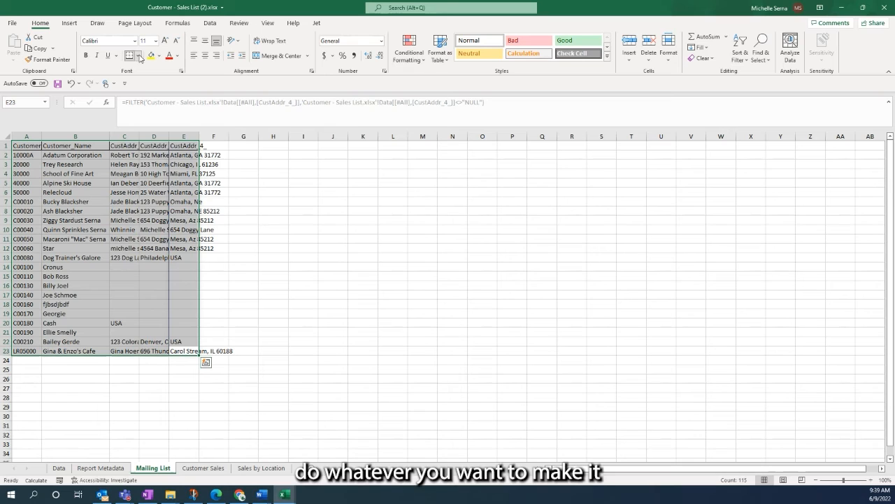
{"action": "left_click", "coordinate": [137, 55]}
{"action": "left_click", "coordinate": [155, 149]}
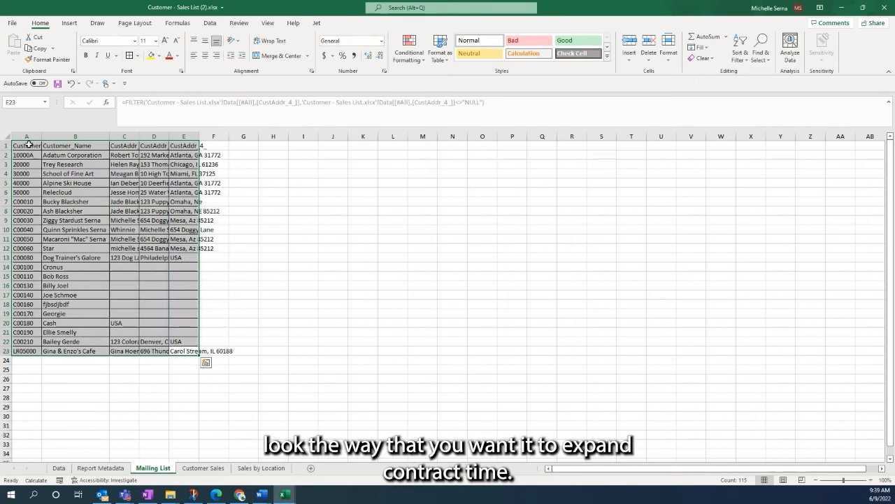
Step: Autofit the width of all columns on the Mailing List sheet
{"action": "left_click", "coordinate": [9, 137]}
{"action": "double_click", "coordinate": [109, 136]}
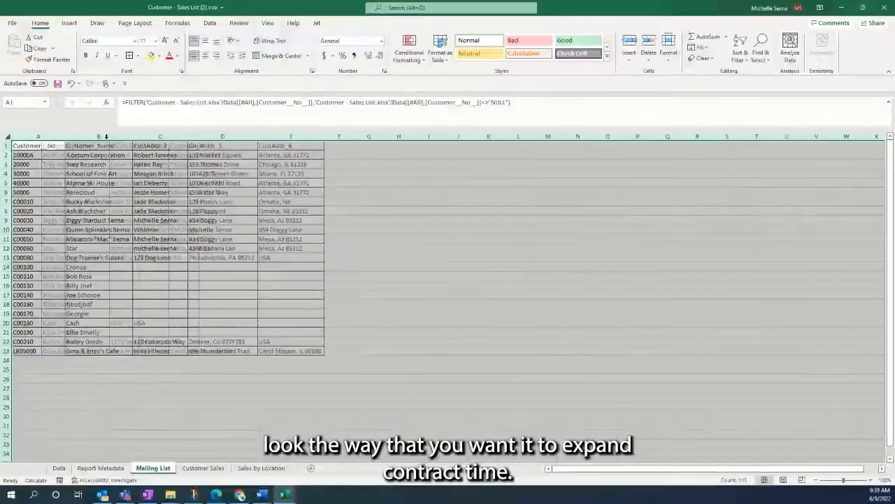
{"action": "left_click", "coordinate": [340, 194]}
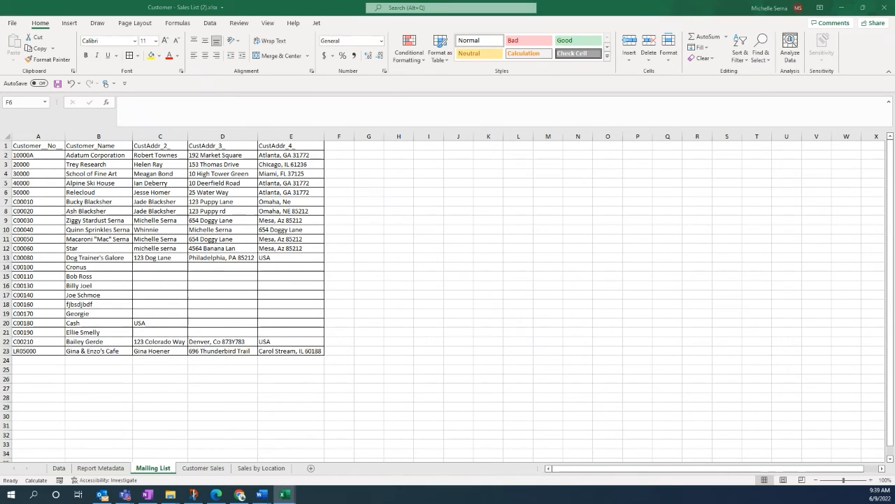
Step: Enter the heading Customer Address in F1, next to the existing field headers
{"action": "left_click", "coordinate": [46, 145]}
{"action": "left_click_drag", "start_coordinate": [46, 146], "coordinate": [294, 145]}
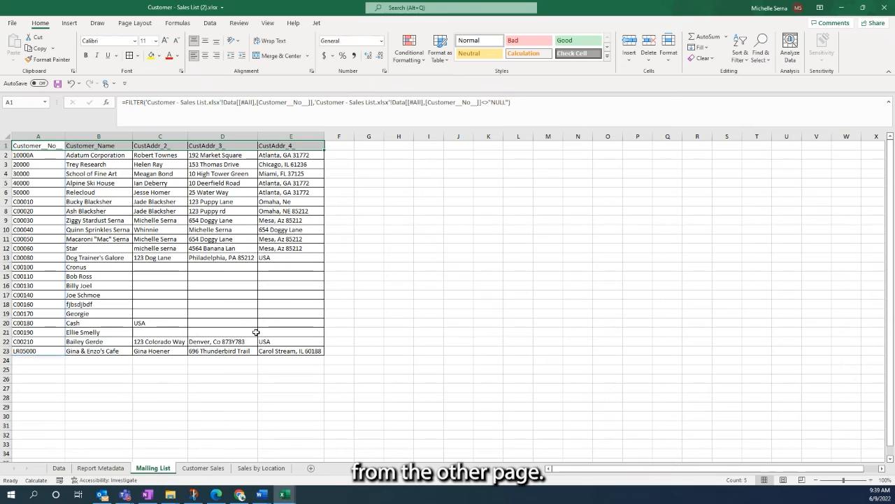
{"action": "left_click", "coordinate": [350, 147]}
{"action": "left_click", "coordinate": [343, 154]}
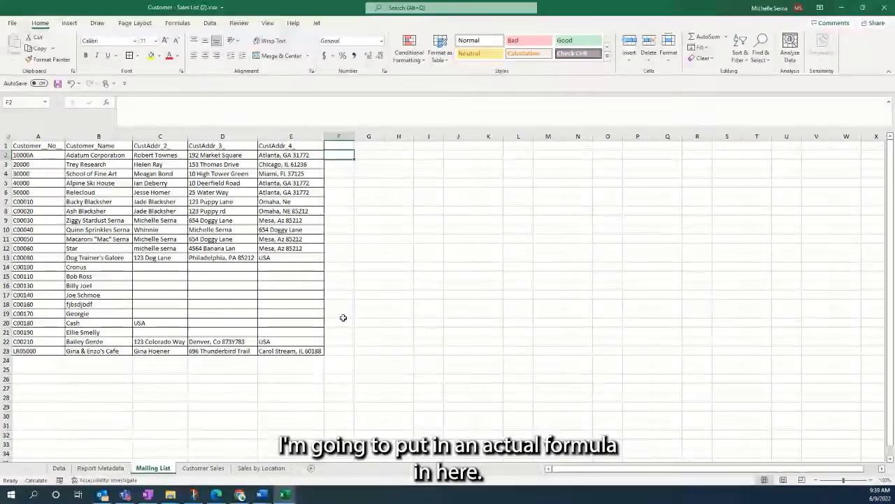
{"action": "left_click", "coordinate": [348, 146]}
{"action": "type", "text": "Cu"}
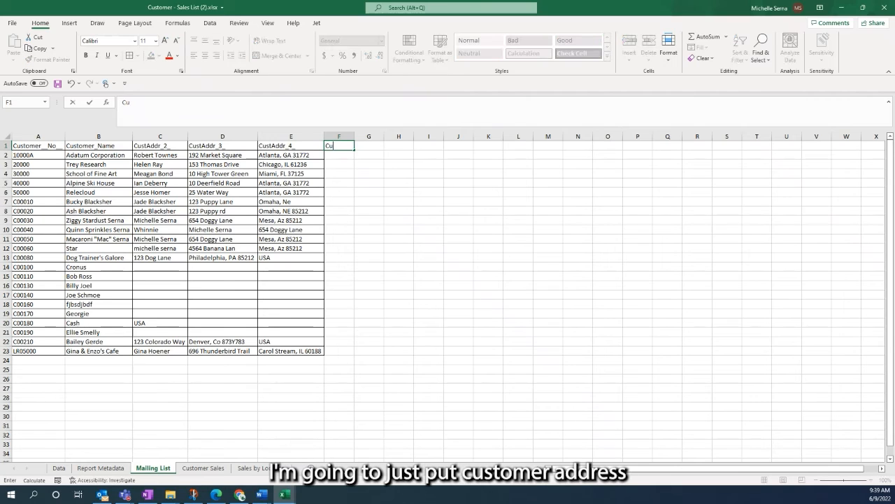
{"action": "type", "text": "stomer Address"}
{"action": "key", "text": "Return"}
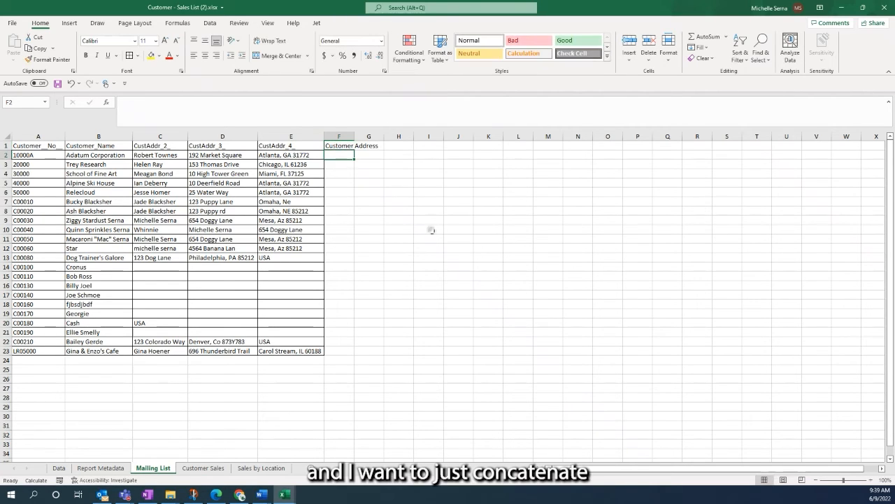
Step: Insert the CONCAT function in F2 and move its arguments dialog clear of the customer data
{"action": "left_click", "coordinate": [28, 155]}
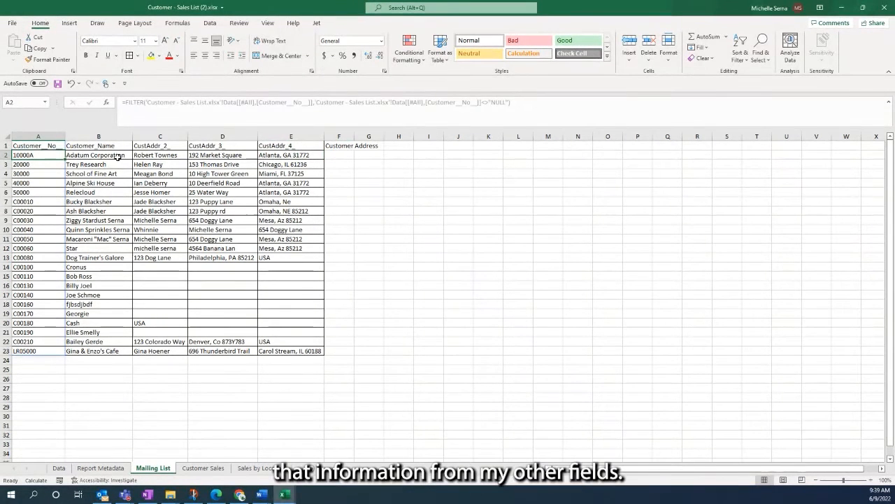
{"action": "left_click", "coordinate": [339, 156]}
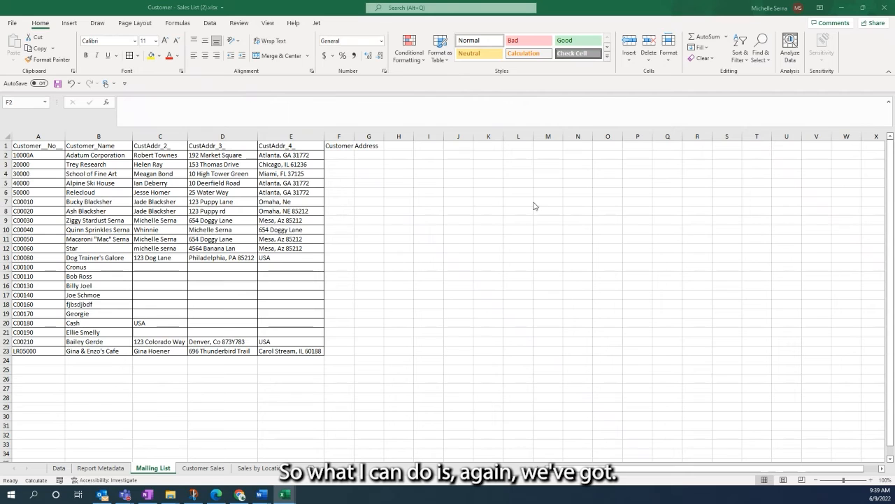
{"action": "left_click", "coordinate": [339, 158]}
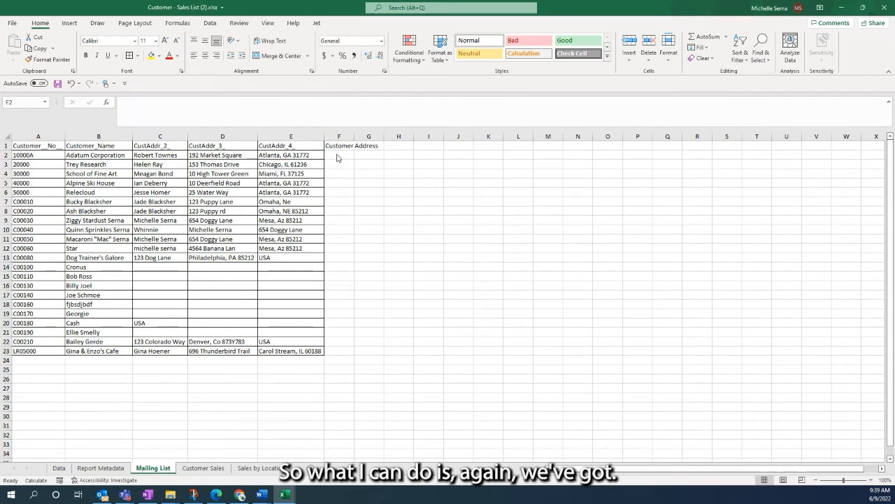
{"action": "left_click", "coordinate": [107, 102]}
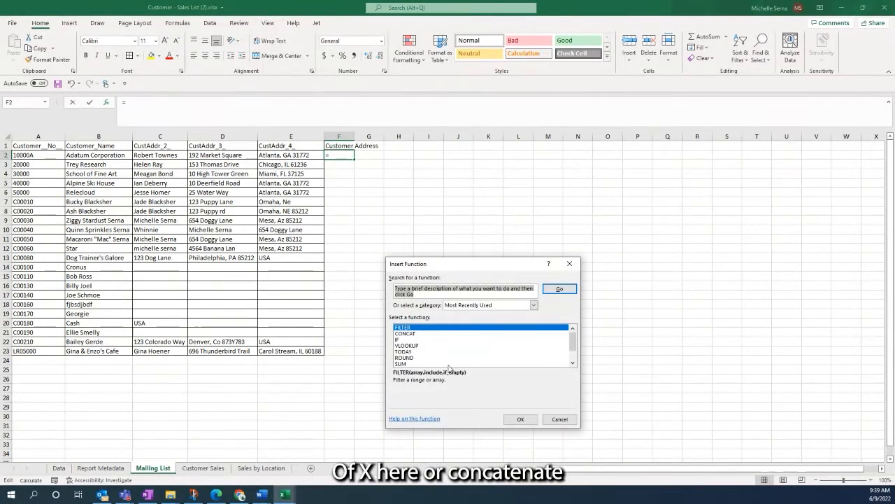
{"action": "left_click", "coordinate": [406, 334]}
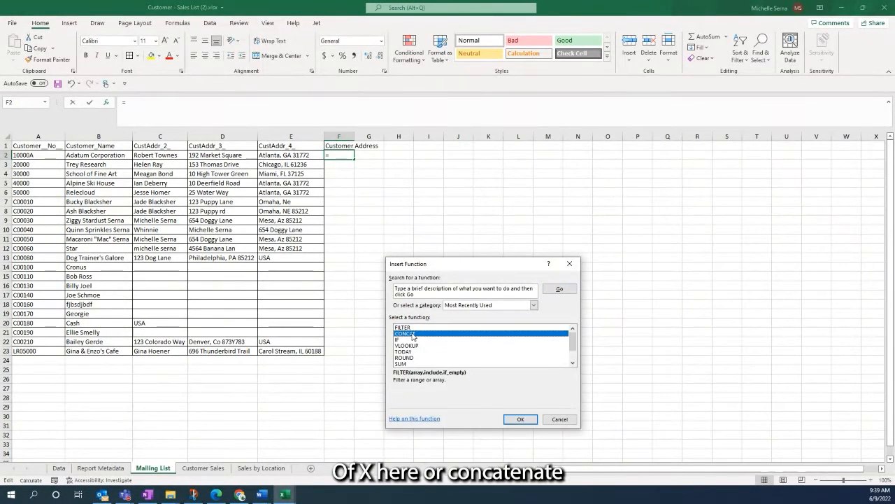
{"action": "left_click", "coordinate": [520, 419]}
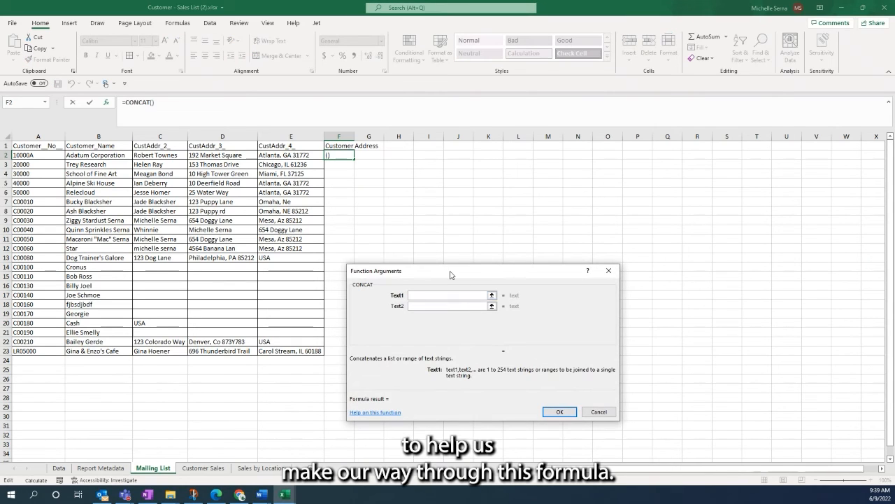
{"action": "left_click_drag", "start_coordinate": [451, 273], "coordinate": [610, 171]}
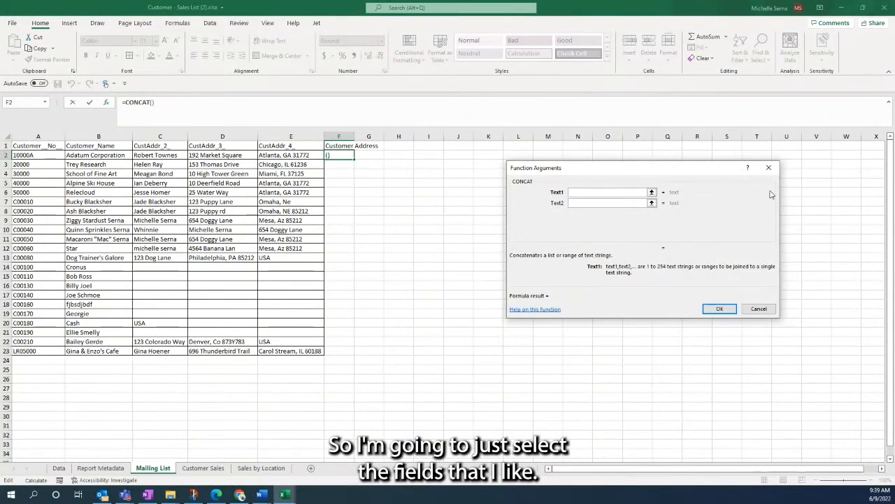
Step: Set the first four CONCAT arguments to B2, CHAR(10), C2 and CHAR(10)
{"action": "left_click", "coordinate": [111, 155]}
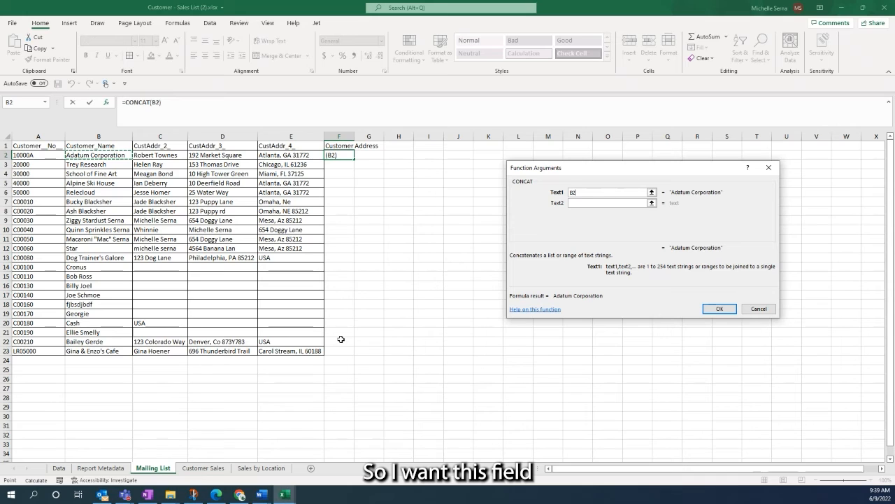
{"action": "left_click", "coordinate": [582, 202]}
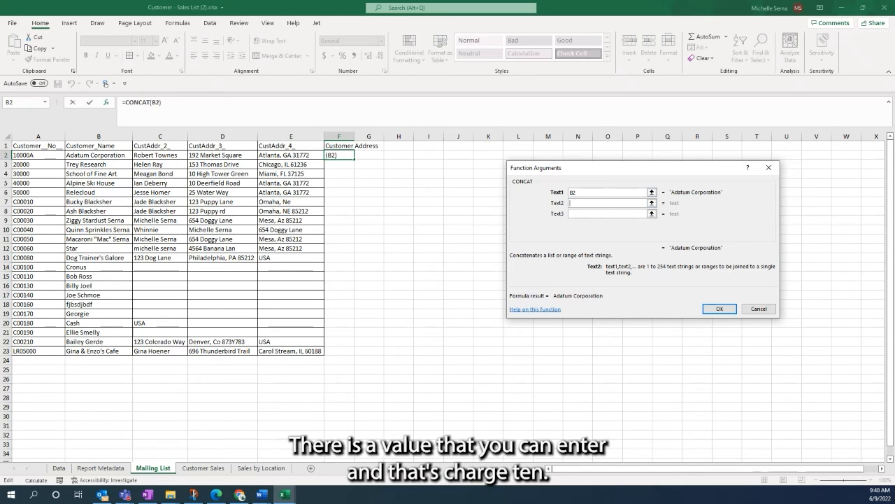
{"action": "type", "text": "CHAR("}
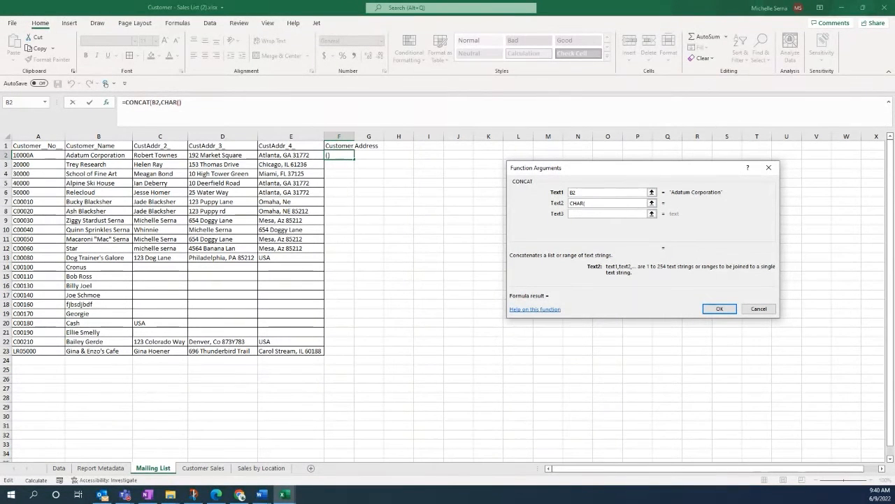
{"action": "type", "text": "10)"}
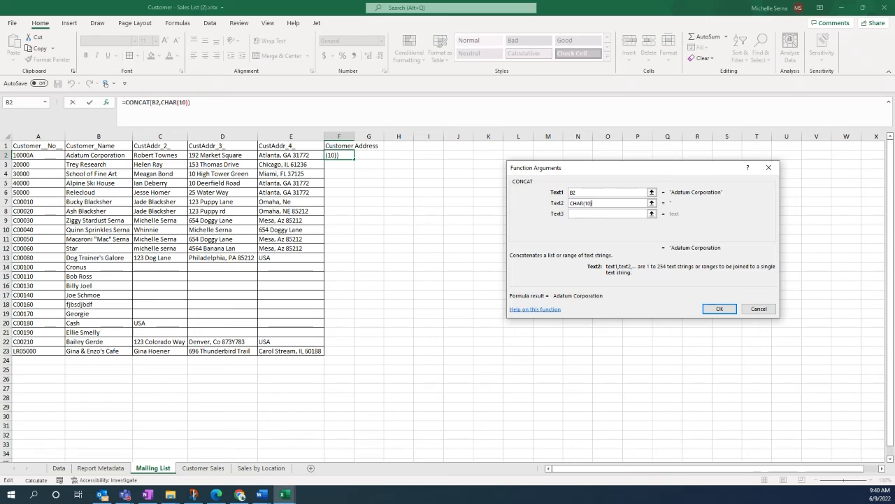
{"action": "key", "text": "Tab"}
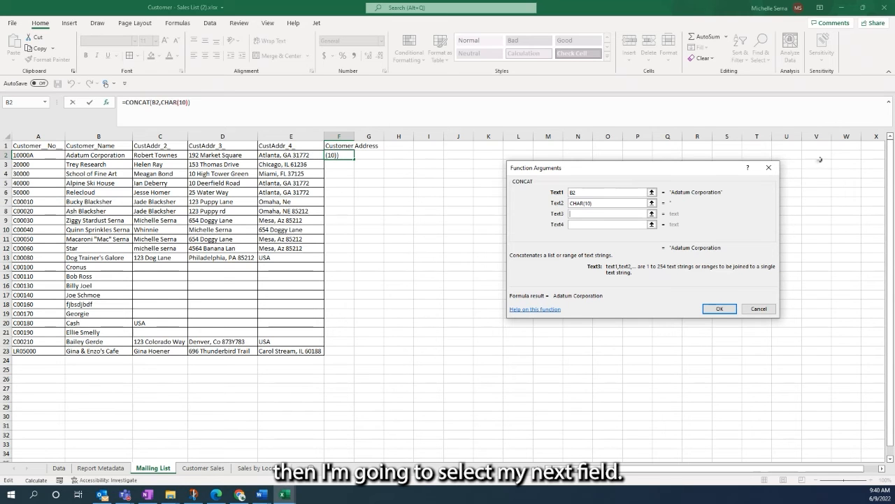
{"action": "left_click", "coordinate": [172, 158]}
{"action": "key", "text": "Tab"}
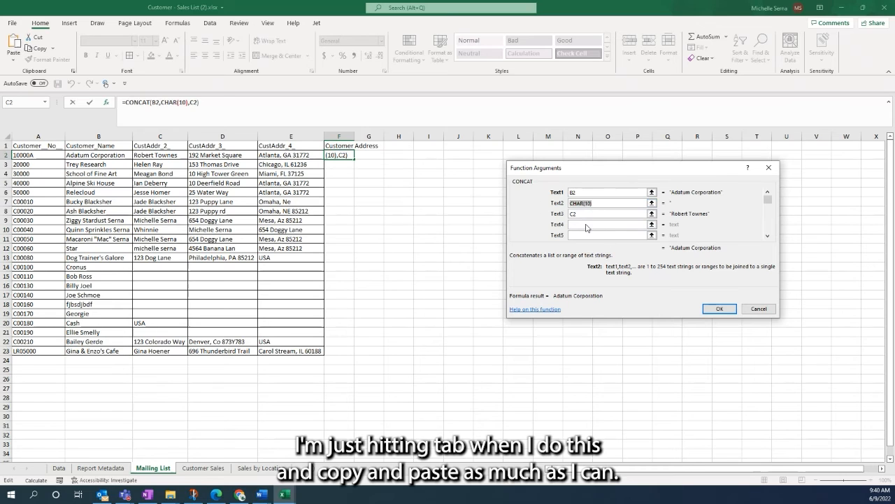
{"action": "key", "text": "ctrl+v"}
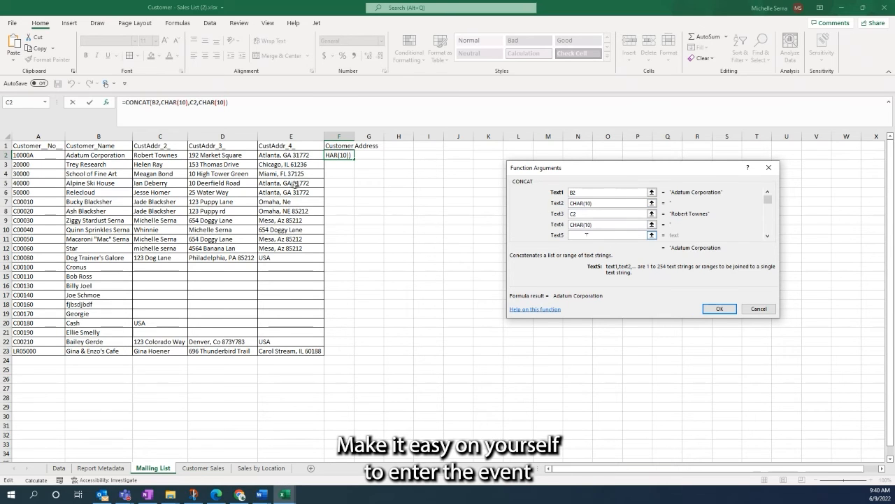
Step: Add D2, CHAR(10) and E2 as the remaining CONCAT arguments, without a plus sign, and confirm the formula
{"action": "left_click", "coordinate": [234, 157]}
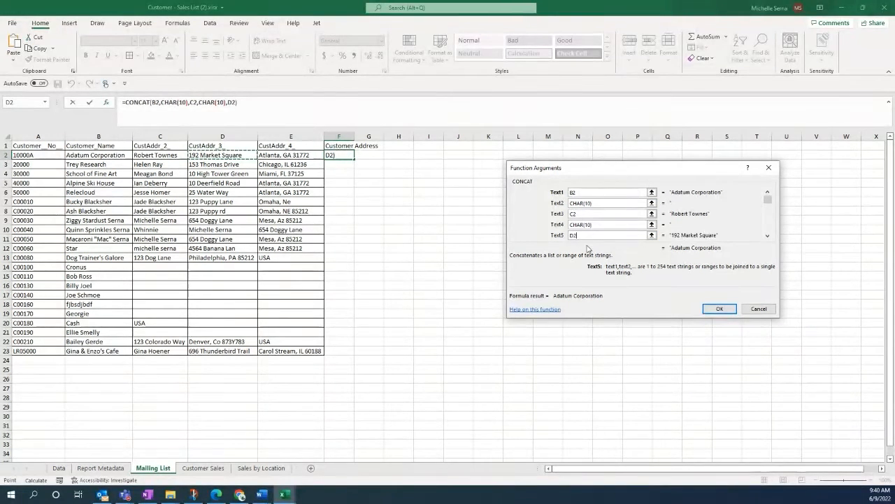
{"action": "key", "text": "Tab"}
{"action": "key", "text": "ctrl+v"}
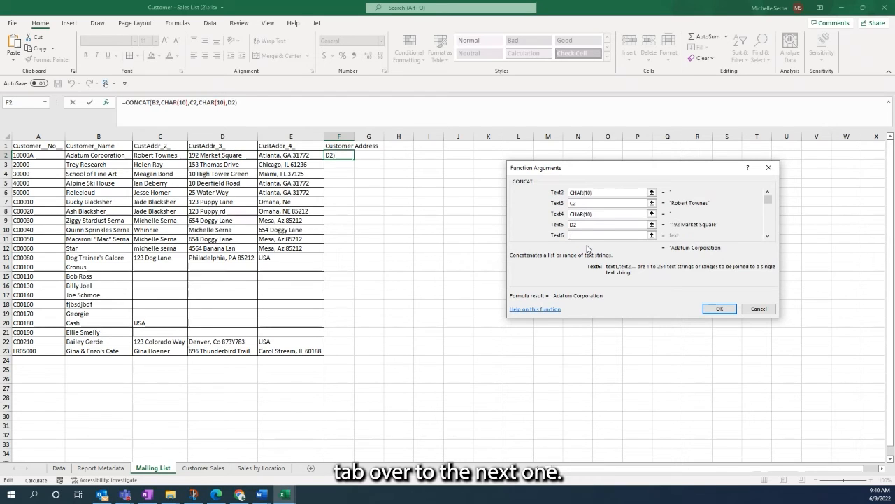
{"action": "key", "text": "Tab"}
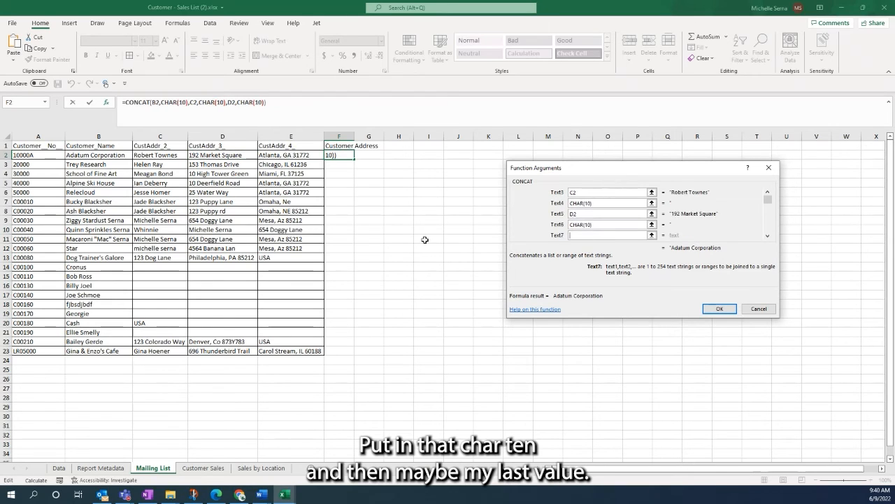
{"action": "type", "text": "+"}
{"action": "left_click", "coordinate": [307, 155]}
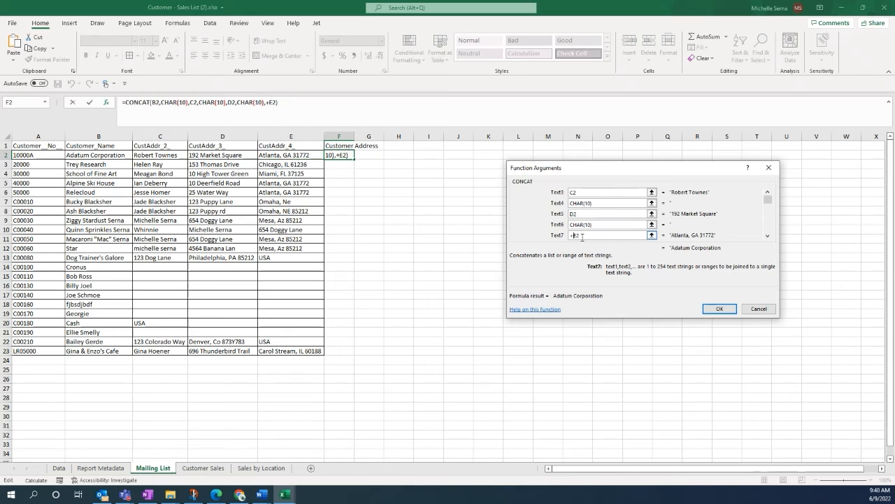
{"action": "key", "text": "BackSpace"}
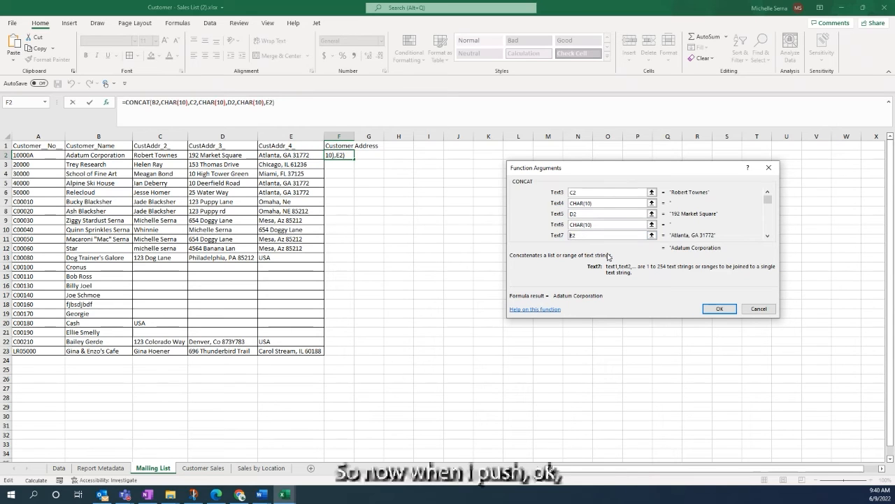
{"action": "left_click", "coordinate": [719, 308]}
Step: Widen column F and wrap the text of the combined address in F2
{"action": "left_click_drag", "start_coordinate": [355, 138], "coordinate": [454, 138]}
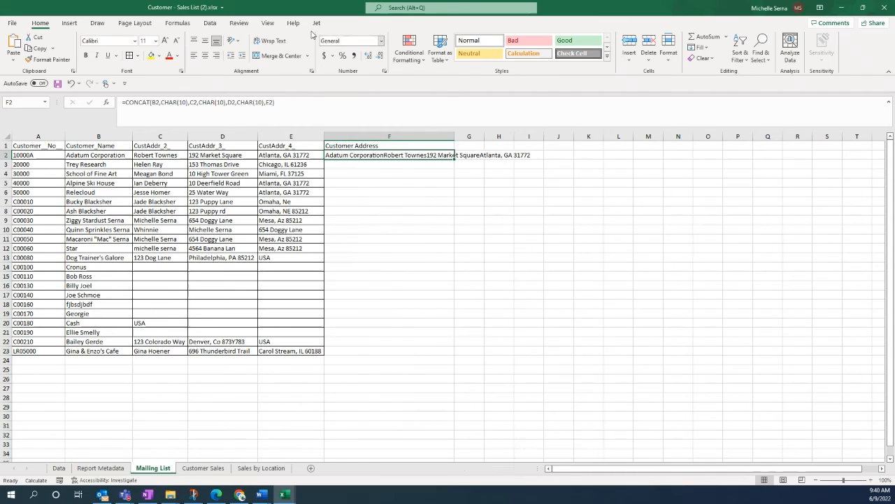
{"action": "left_click", "coordinate": [275, 42]}
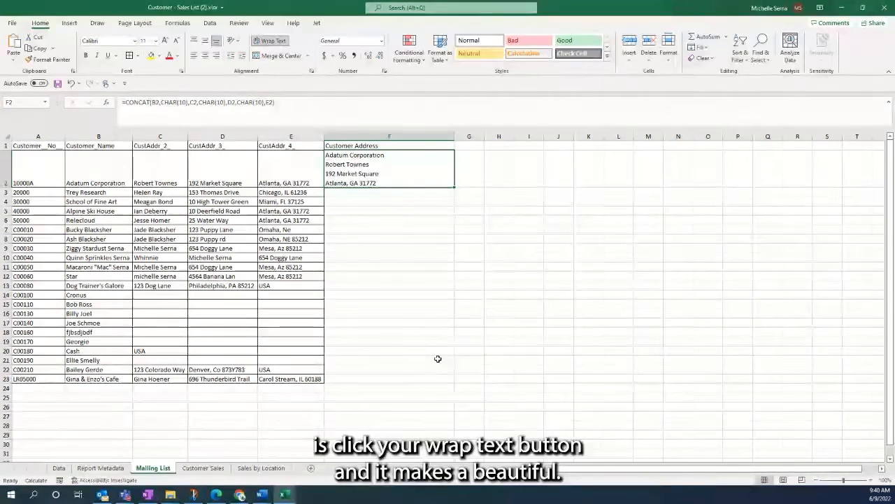
Step: Center all cells of the sheet both vertically and horizontally
{"action": "left_click", "coordinate": [8, 135]}
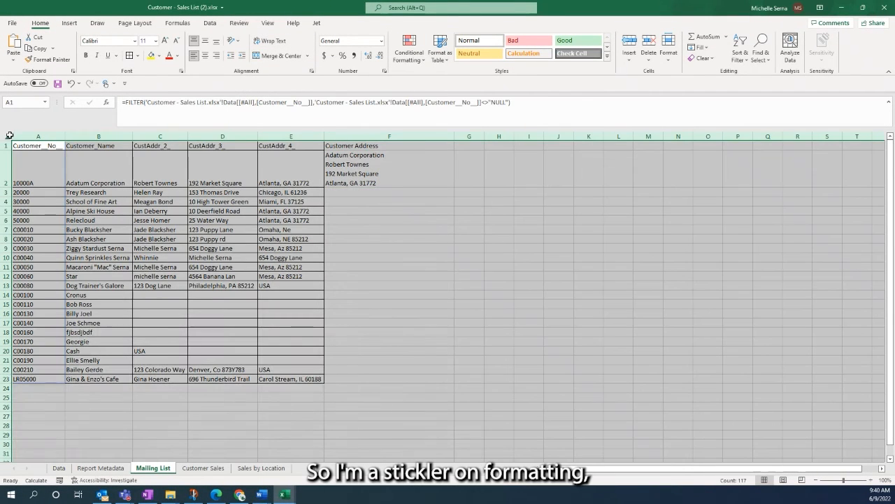
{"action": "left_click", "coordinate": [204, 44]}
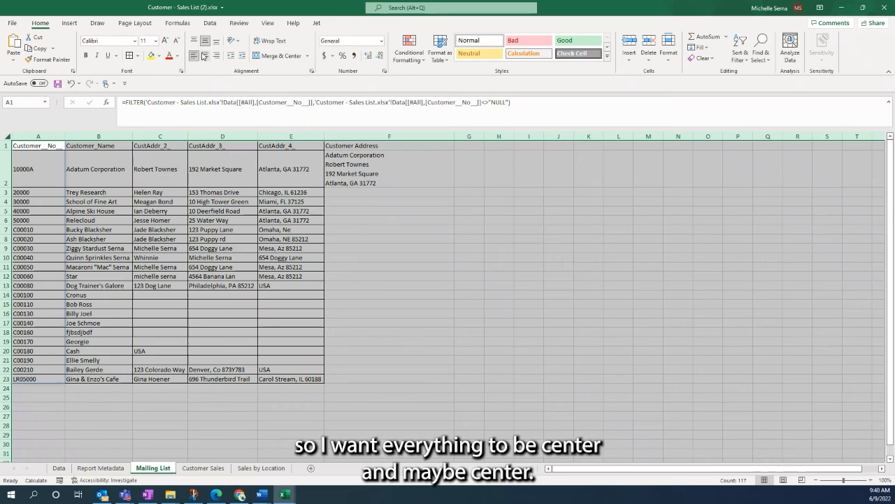
{"action": "left_click", "coordinate": [204, 55]}
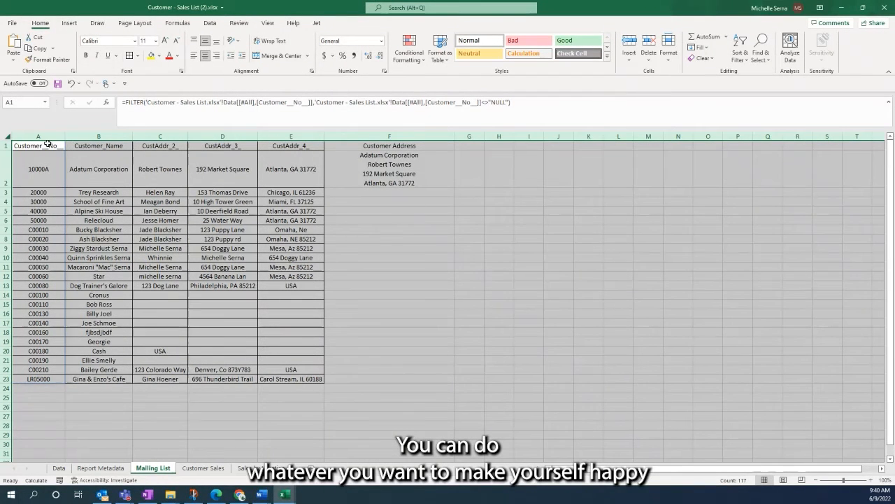
Step: Add borders to all cells in A1:F23 and fill the Customer Address formula from F2 down to F23
{"action": "left_click_drag", "start_coordinate": [48, 144], "coordinate": [413, 371]}
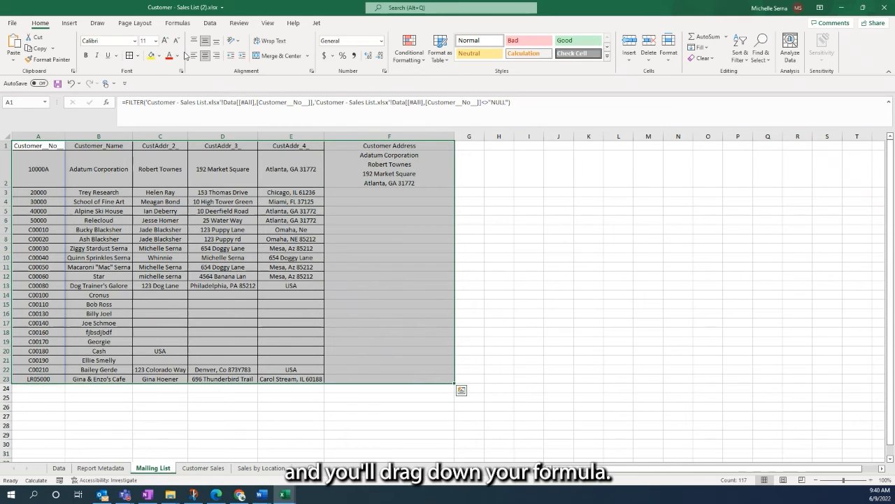
{"action": "left_click", "coordinate": [452, 181]}
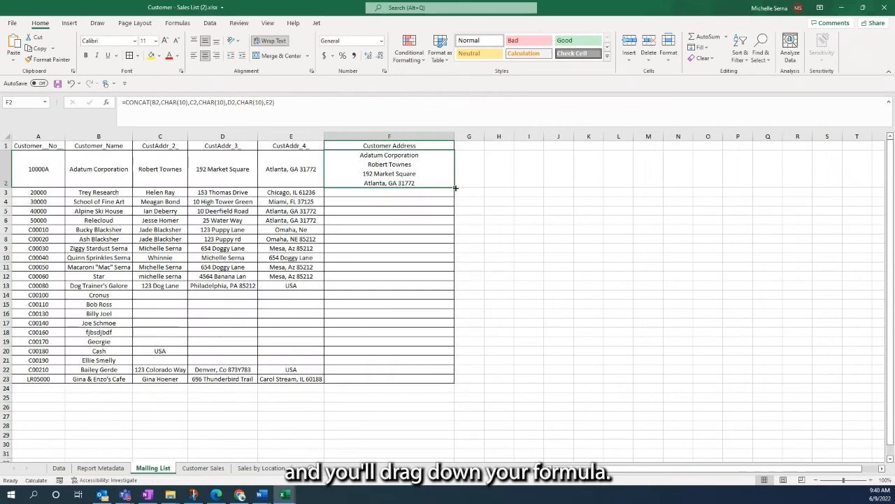
{"action": "left_click_drag", "start_coordinate": [455, 187], "coordinate": [454, 381]}
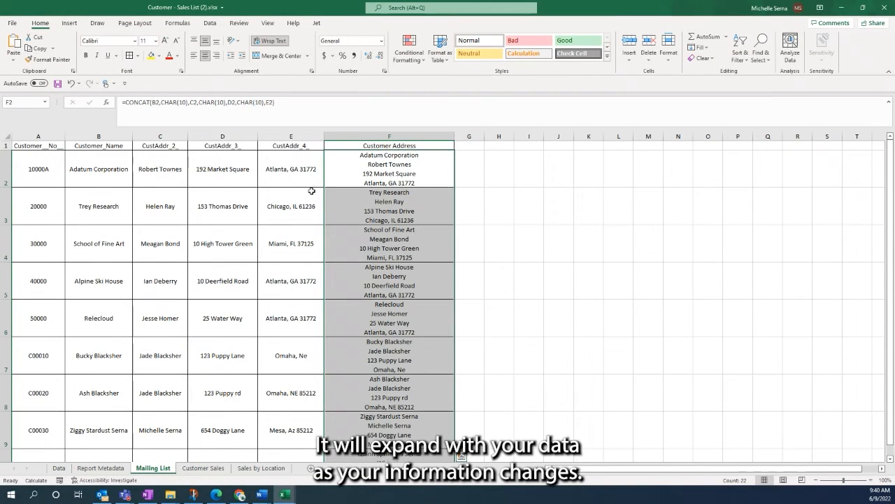
Step: Widen the Customer Address column F and hide columns B through E on the Mailing List sheet
{"action": "left_click_drag", "start_coordinate": [454, 137], "coordinate": [500, 140]}
{"action": "left_click", "coordinate": [448, 221]}
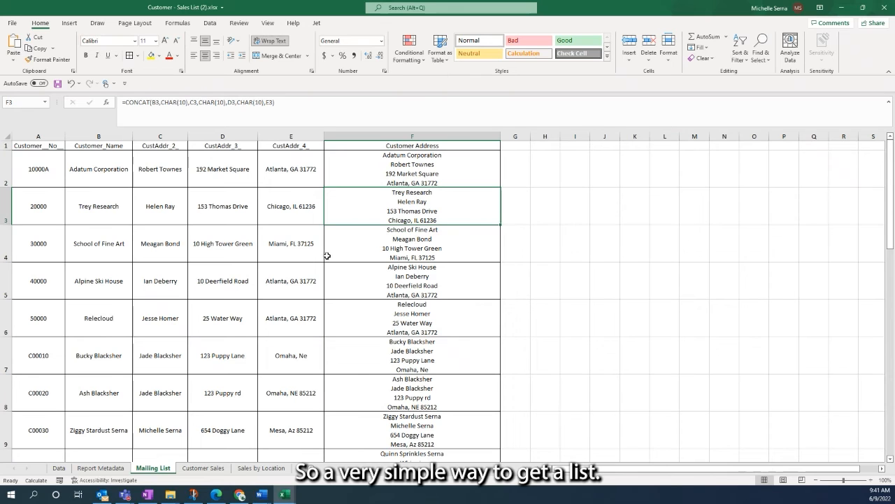
{"action": "left_click_drag", "start_coordinate": [287, 137], "coordinate": [114, 138]}
{"action": "right_click", "coordinate": [114, 137]}
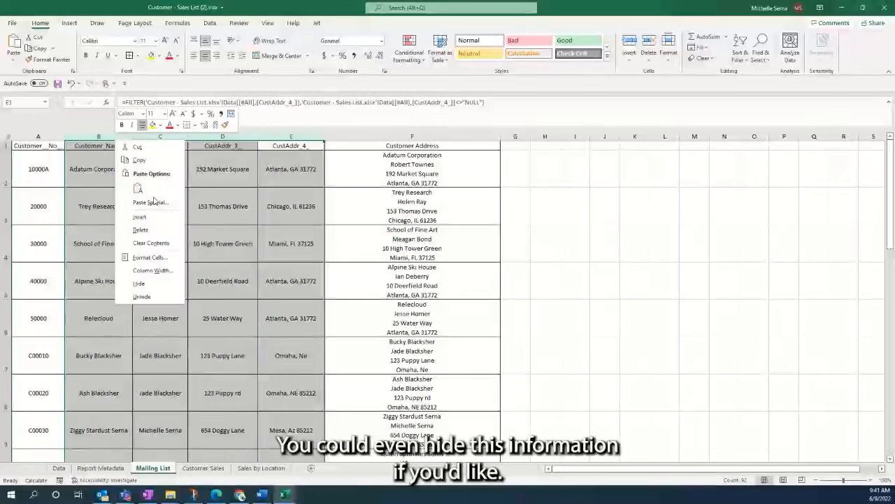
{"action": "left_click", "coordinate": [143, 283]}
{"action": "left_click", "coordinate": [406, 248]}
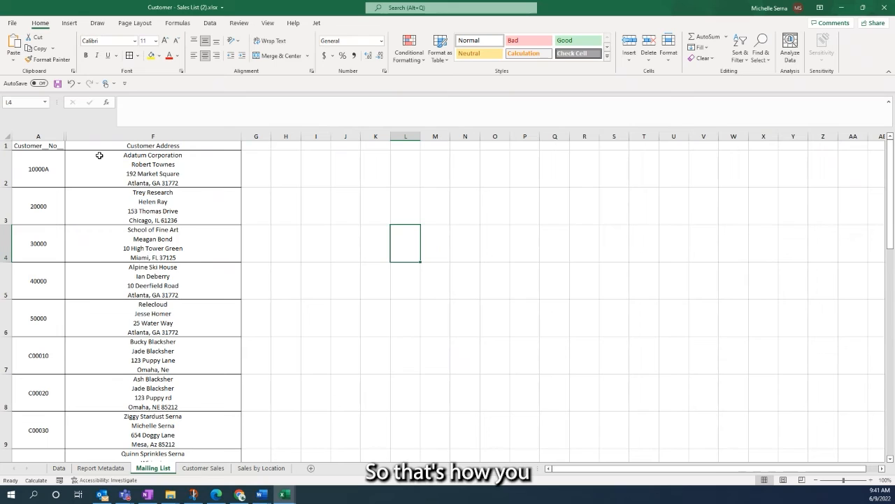
Step: Undo the hiding of columns B through E on the Mailing List sheet and hide them again
{"action": "left_click", "coordinate": [59, 468]}
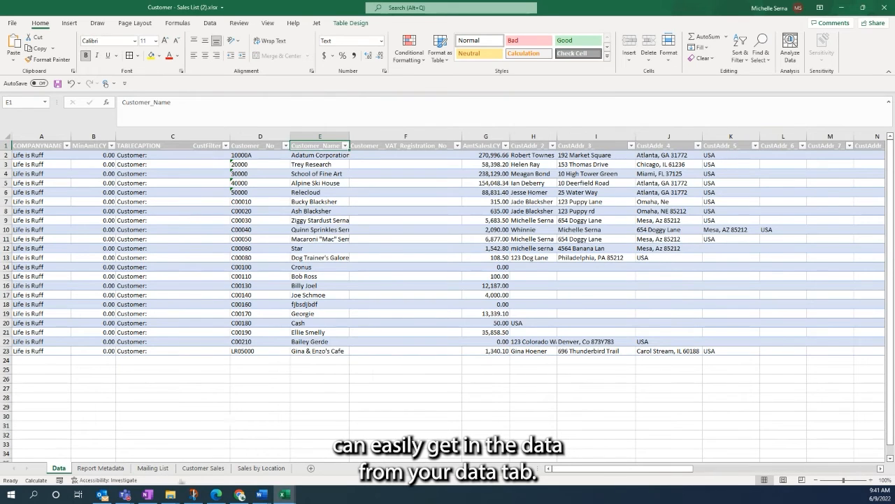
{"action": "left_click", "coordinate": [153, 468]}
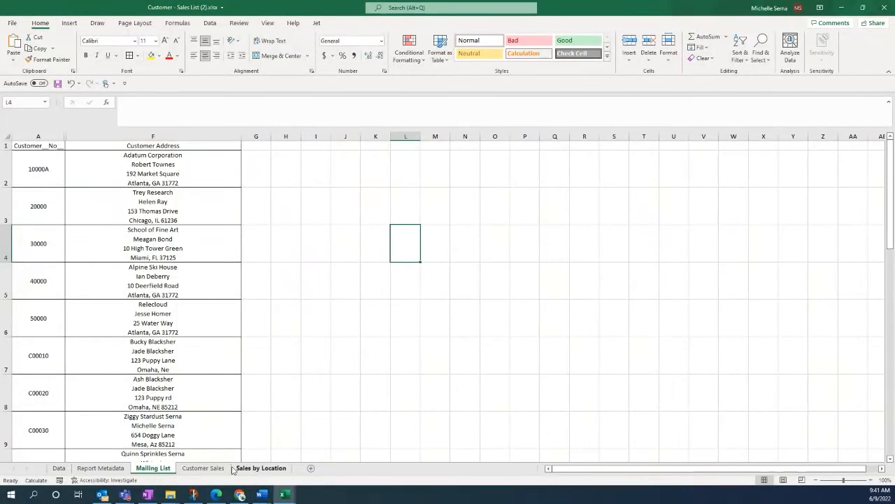
{"action": "left_click", "coordinate": [209, 467]}
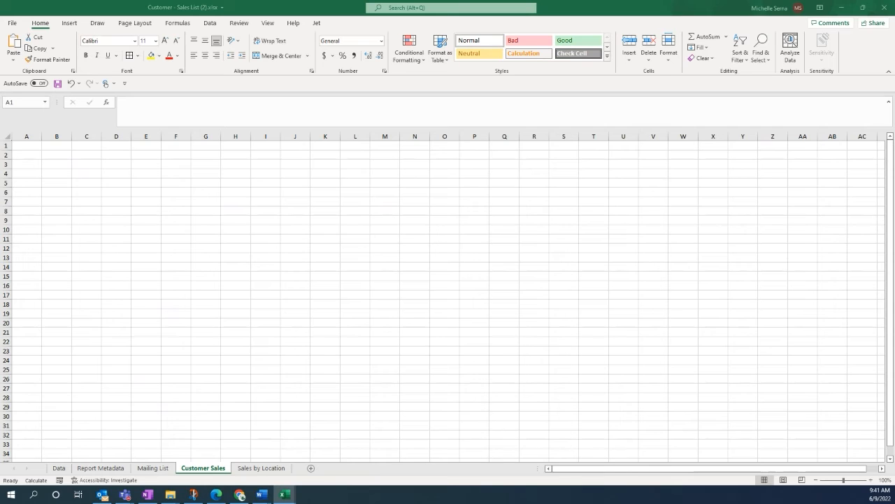
{"action": "key", "text": "ctrl+Page_Up"}
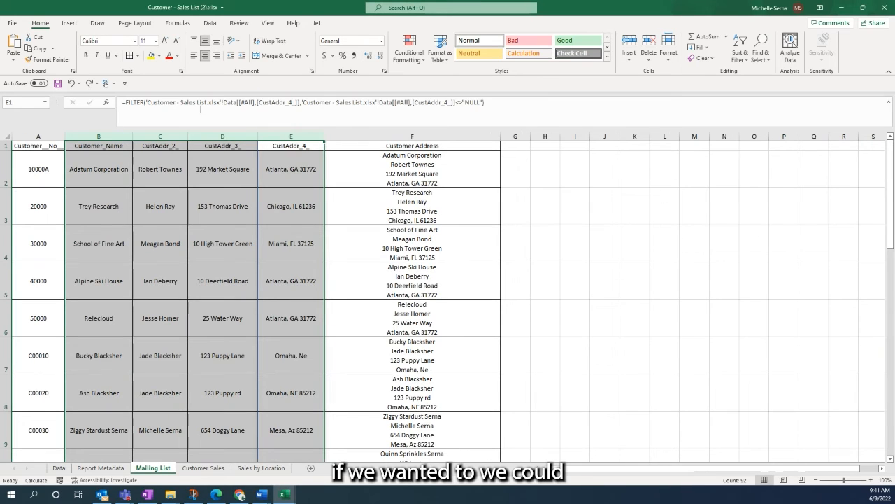
{"action": "key", "text": "ctrl+0"}
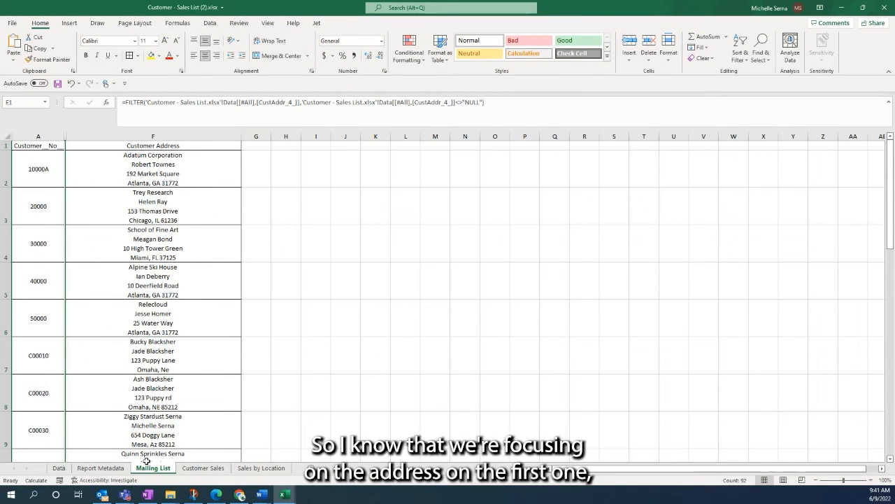
Step: Insert a PivotTable at A1 of the Customer Sales sheet, using the entire table on the Data sheet as its source
{"action": "left_click", "coordinate": [204, 468]}
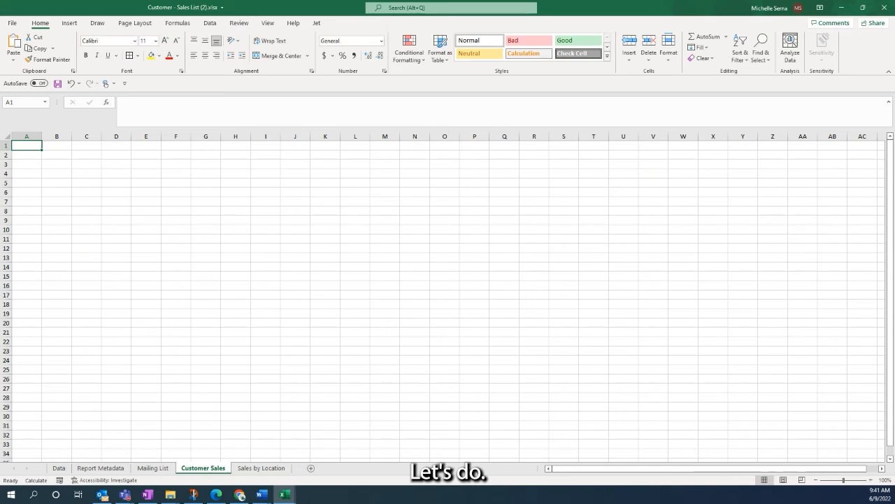
{"action": "left_click", "coordinate": [216, 494]}
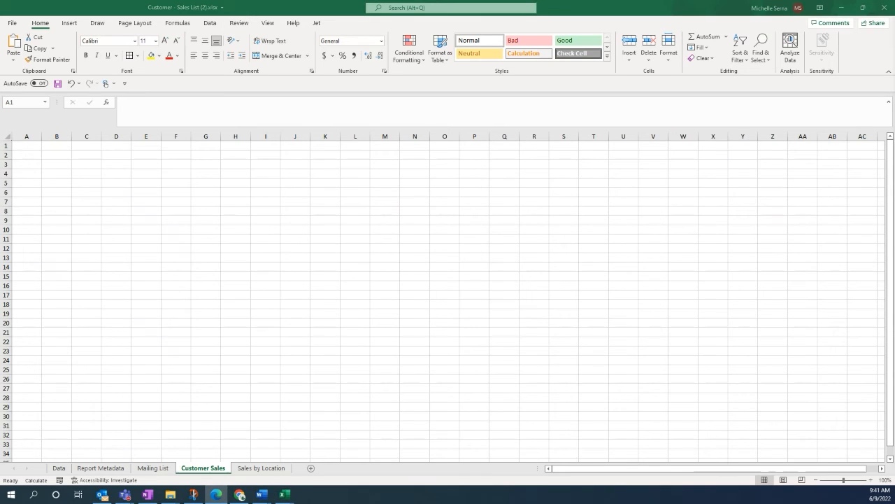
{"action": "left_click", "coordinate": [35, 148]}
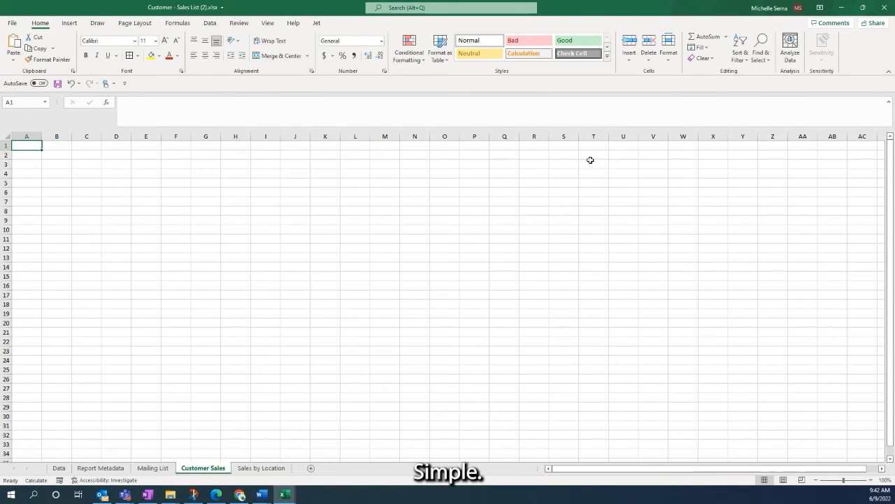
{"action": "left_click", "coordinate": [69, 23]}
{"action": "left_click", "coordinate": [17, 46]}
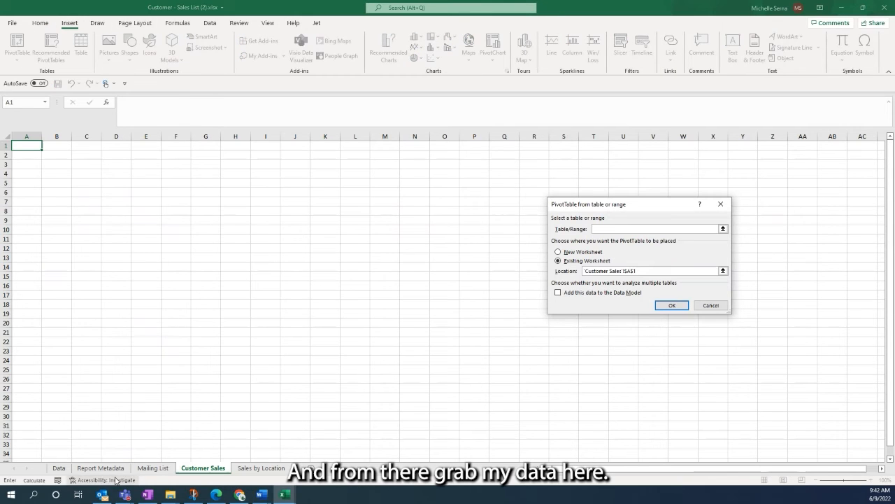
{"action": "left_click", "coordinate": [59, 467]}
{"action": "left_click", "coordinate": [25, 146]}
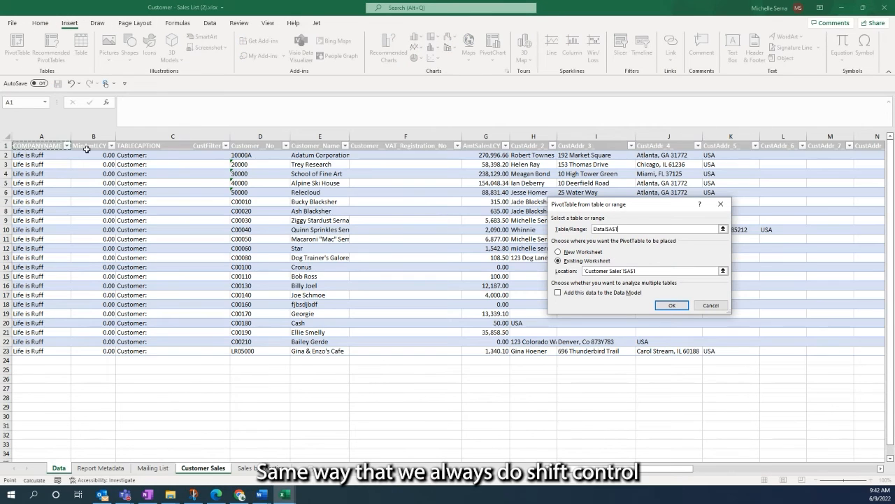
{"action": "key", "text": "ctrl+shift+Right"}
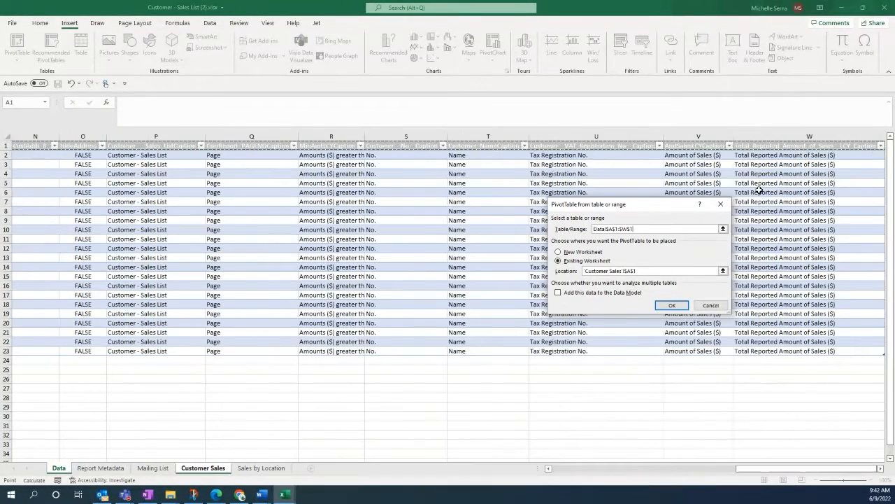
{"action": "key", "text": "ctrl+shift+Down"}
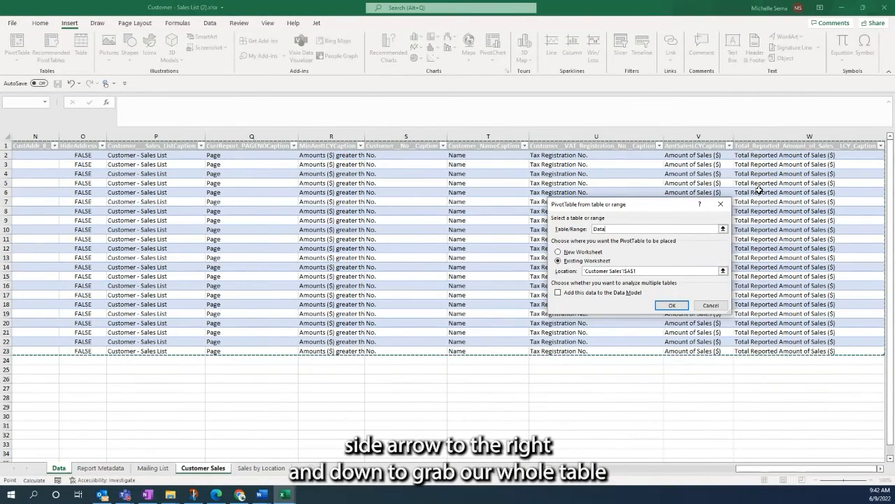
{"action": "left_click", "coordinate": [668, 306]}
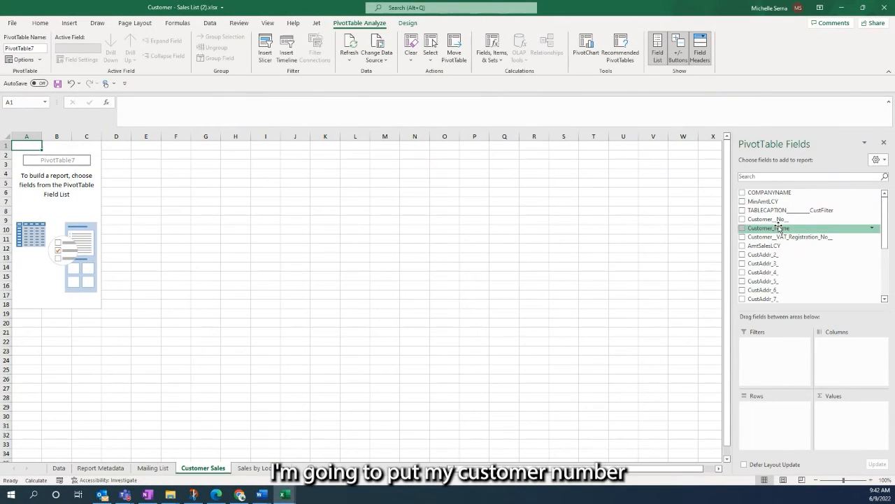
Step: Put Customer_Name in the PivotTable's rows in place of Customer__No__, and the sum of AmtSalesLCY in its values
{"action": "left_click_drag", "start_coordinate": [791, 224], "coordinate": [778, 409]}
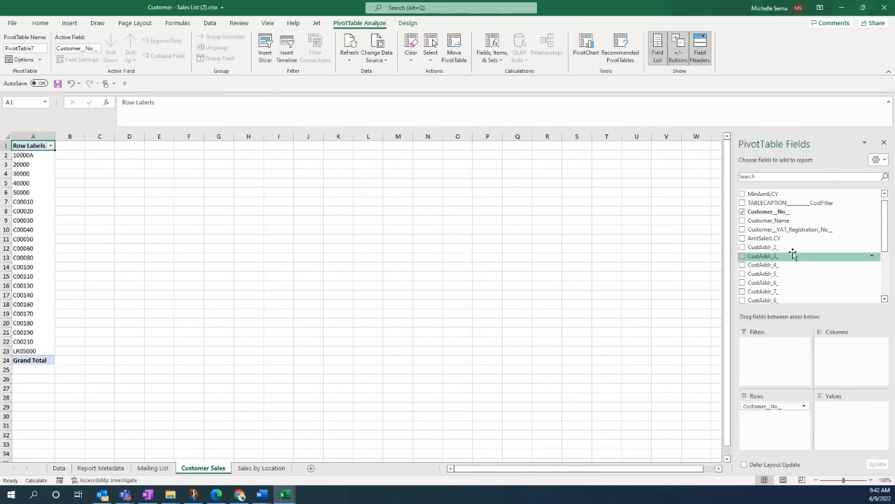
{"action": "left_click_drag", "start_coordinate": [781, 223], "coordinate": [804, 275]}
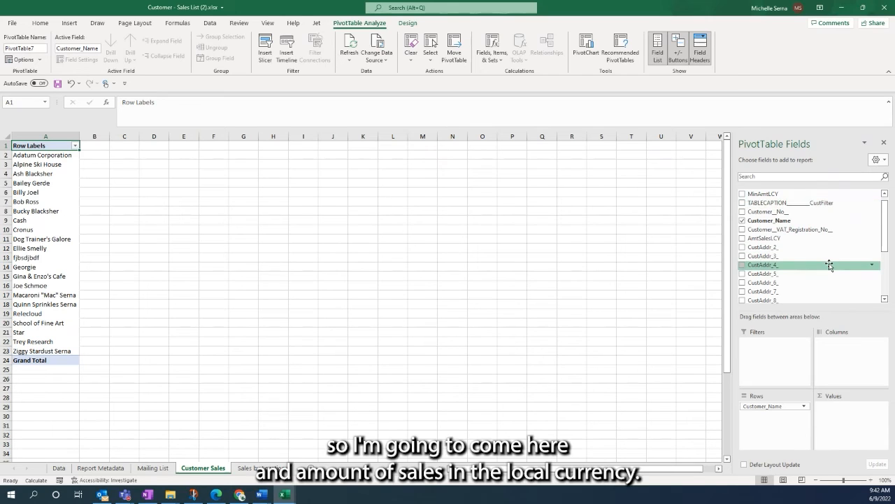
{"action": "scroll", "coordinate": [829, 264], "scroll_direction": "down", "scroll_amount": 1}
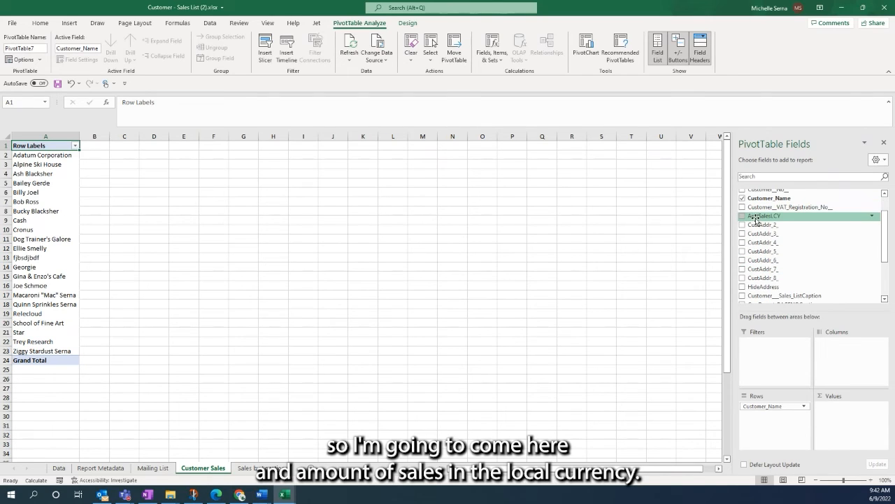
{"action": "left_click_drag", "start_coordinate": [754, 219], "coordinate": [851, 423]}
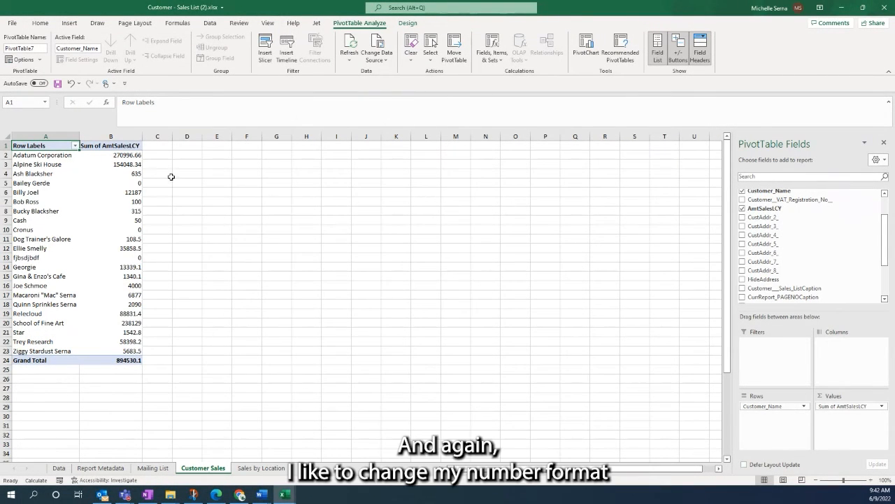
Step: Set the number format of the Sum of AmtSalesLCY field to Accounting through its value field settings
{"action": "left_click", "coordinate": [121, 156]}
{"action": "right_click", "coordinate": [123, 155]}
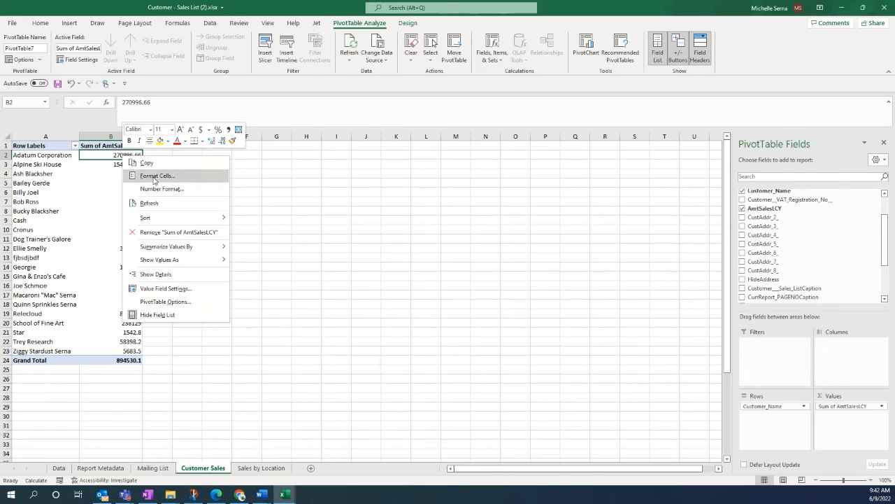
{"action": "left_click", "coordinate": [161, 288]}
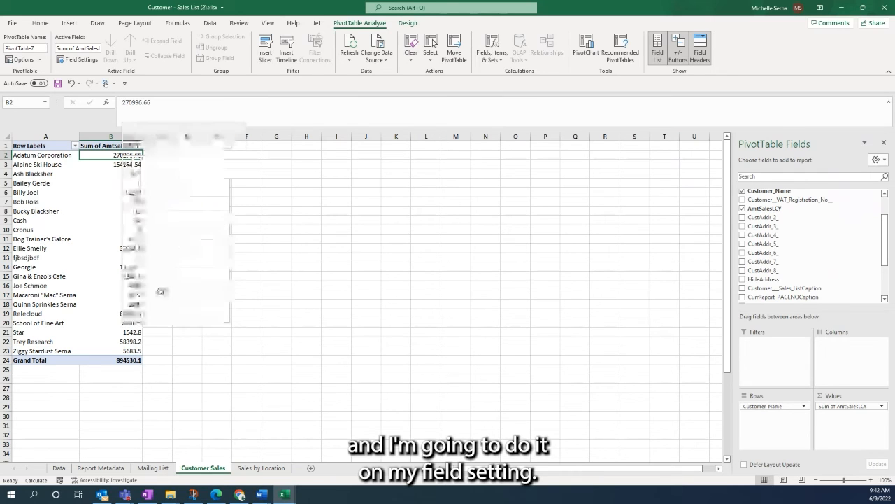
{"action": "left_click", "coordinate": [98, 351]}
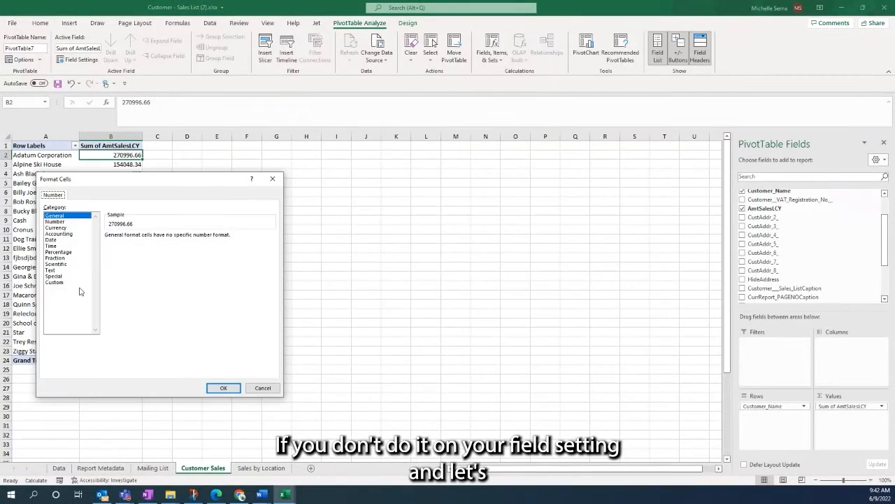
{"action": "left_click", "coordinate": [70, 233]}
{"action": "left_click", "coordinate": [219, 389]}
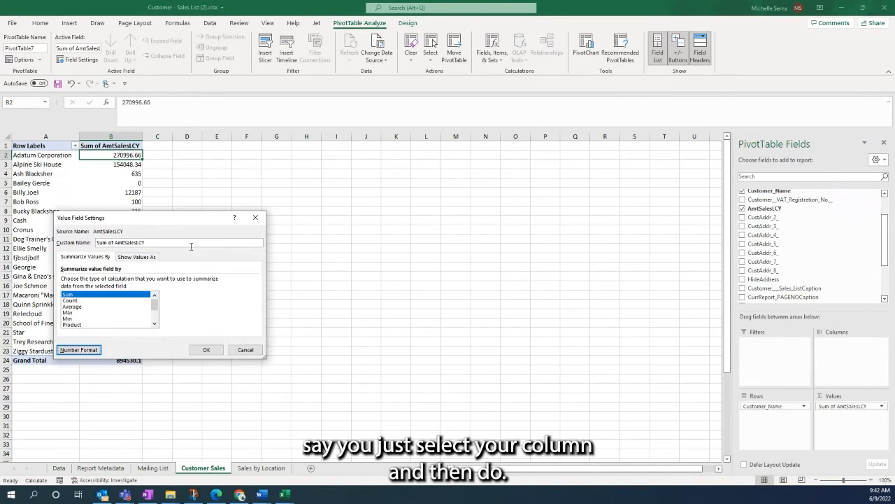
{"action": "left_click", "coordinate": [207, 351]}
{"action": "left_click", "coordinate": [131, 137]}
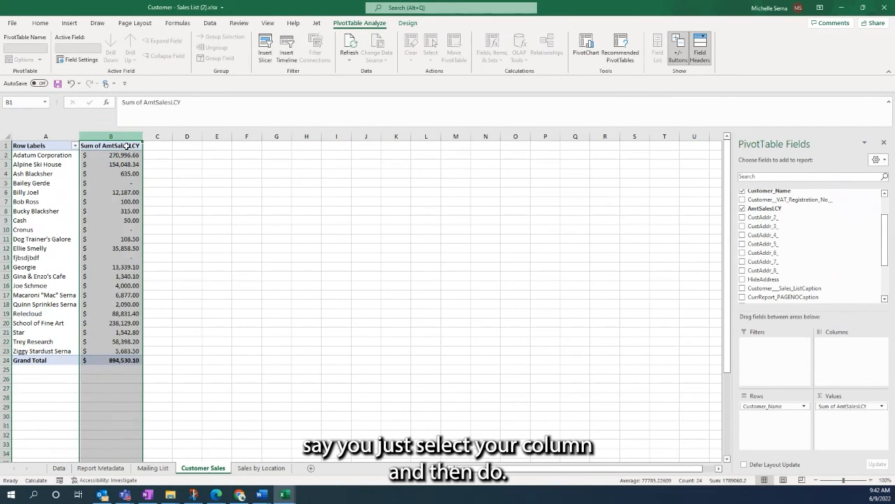
{"action": "left_click", "coordinate": [36, 24]}
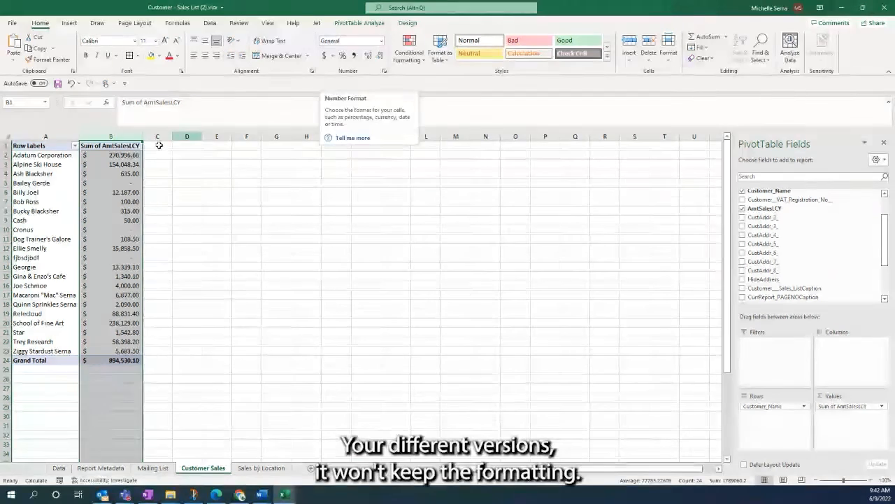
{"action": "left_click", "coordinate": [133, 156]}
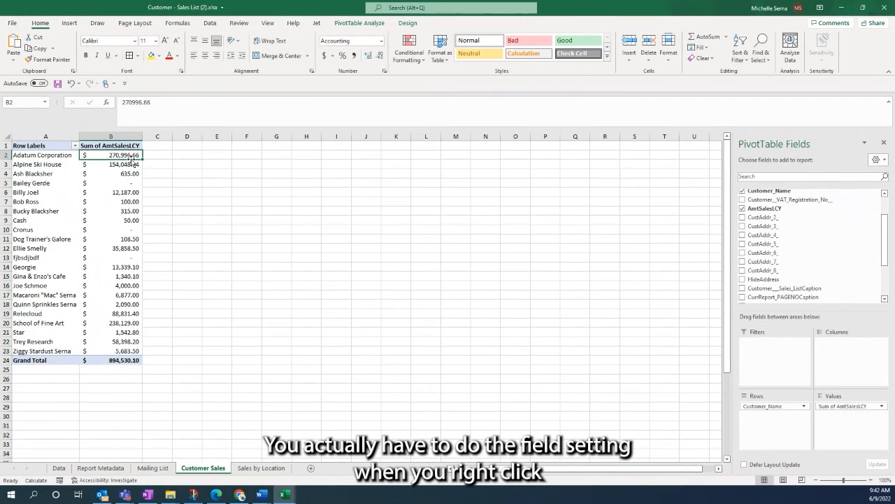
{"action": "right_click", "coordinate": [132, 158]}
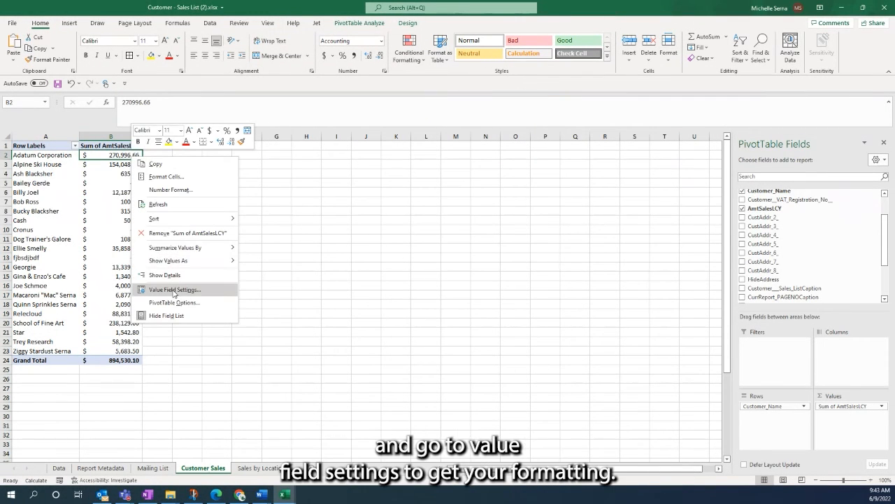
{"action": "left_click", "coordinate": [354, 258]}
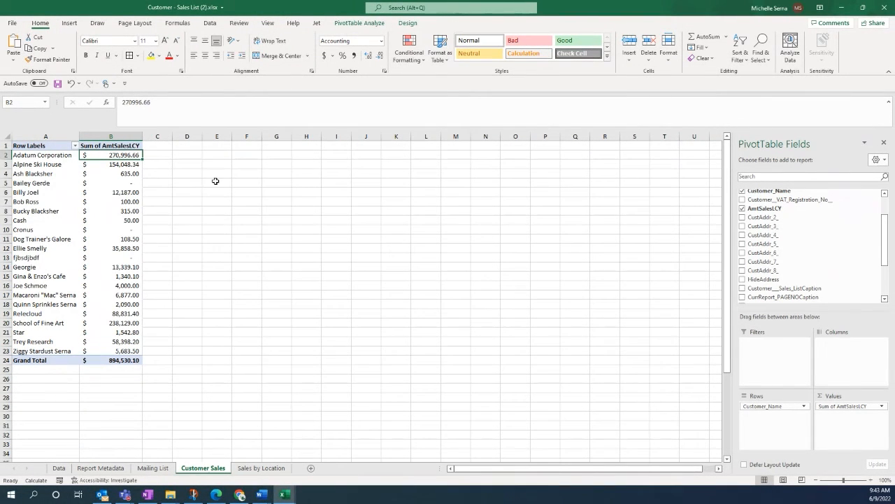
Step: Insert a 3-D pie PivotChart from the Customer Sales PivotTable and place it beside the table, starting at column C
{"action": "left_click", "coordinate": [31, 147]}
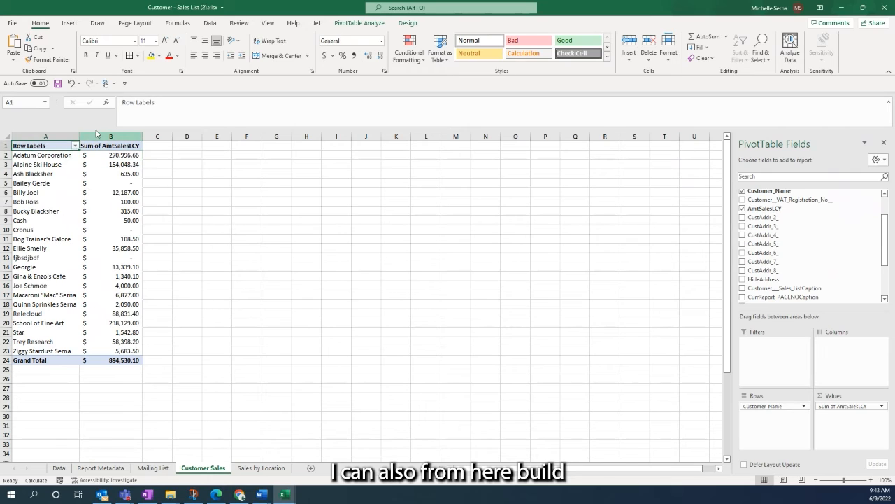
{"action": "left_click", "coordinate": [359, 23]}
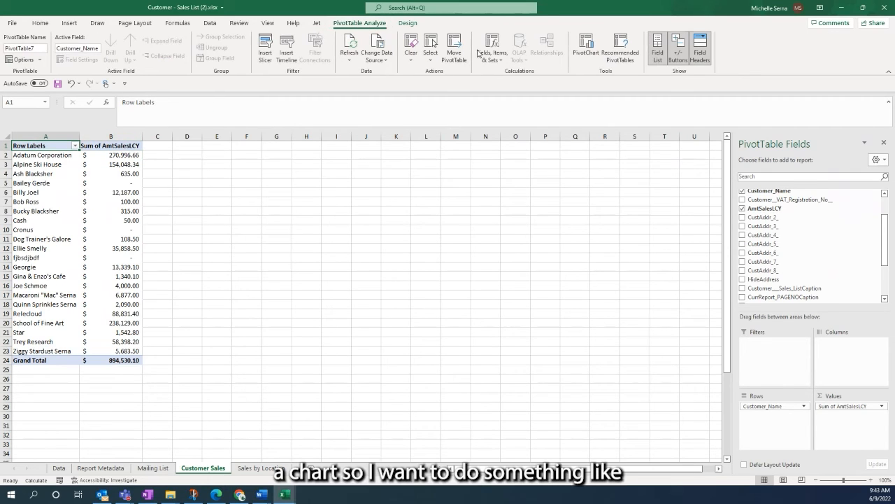
{"action": "left_click", "coordinate": [586, 49]}
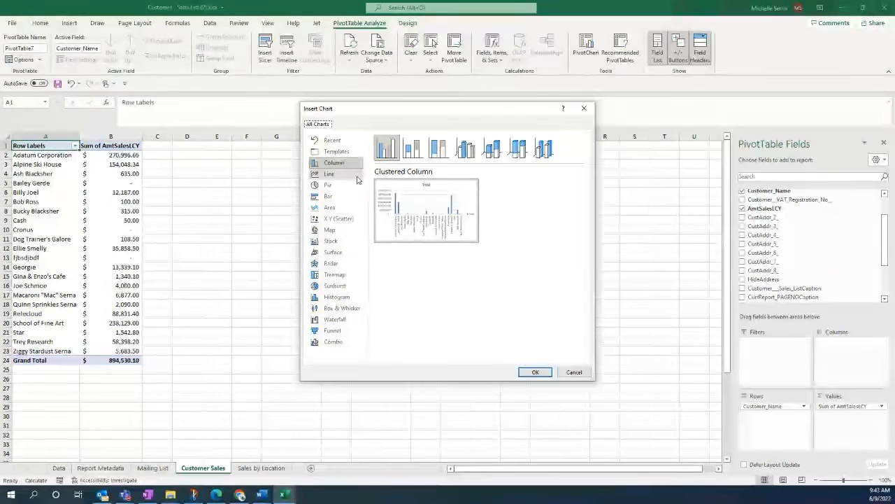
{"action": "left_click", "coordinate": [336, 185]}
{"action": "mouse_move", "coordinate": [395, 211]}
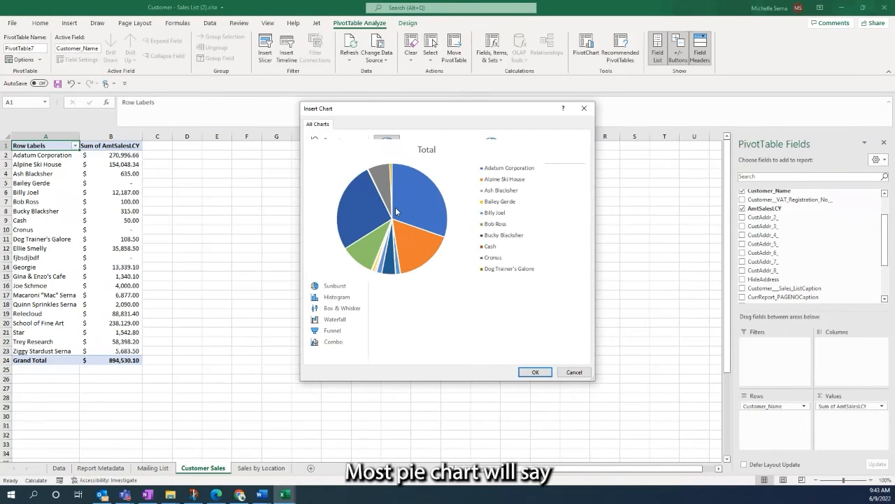
{"action": "left_click", "coordinate": [432, 149]}
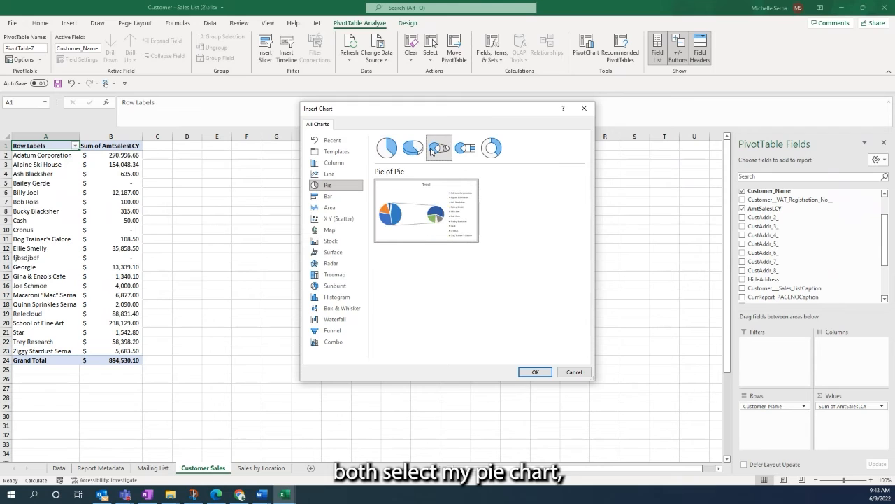
{"action": "left_click", "coordinate": [413, 148]}
{"action": "left_click", "coordinate": [539, 372]}
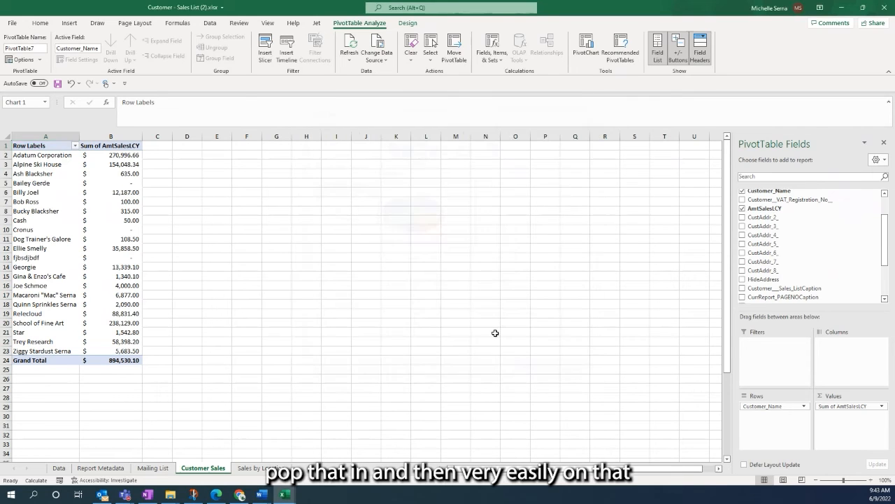
{"action": "left_click_drag", "start_coordinate": [399, 244], "coordinate": [288, 143]}
Step: Add a Customer__No__ slicer to the PivotTable, place it below the pie chart and shorten it to 1.71" high
{"action": "left_click", "coordinate": [70, 163]}
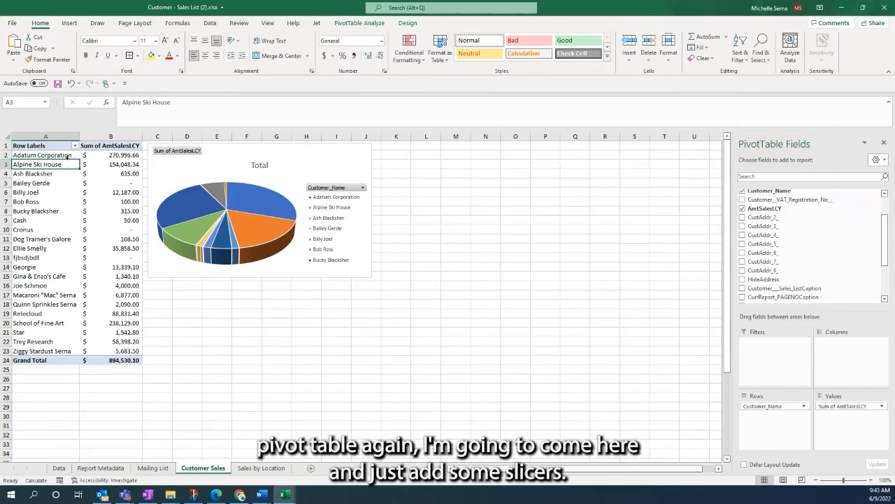
{"action": "left_click", "coordinate": [348, 23]}
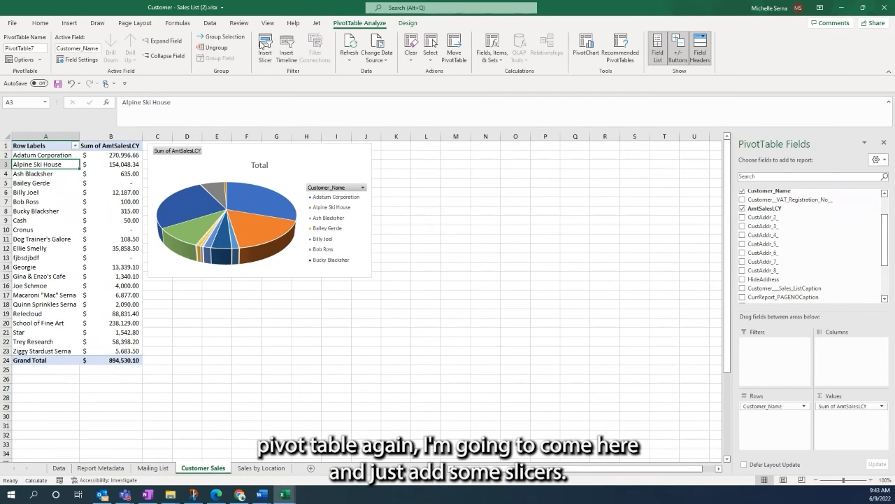
{"action": "left_click", "coordinate": [262, 45]}
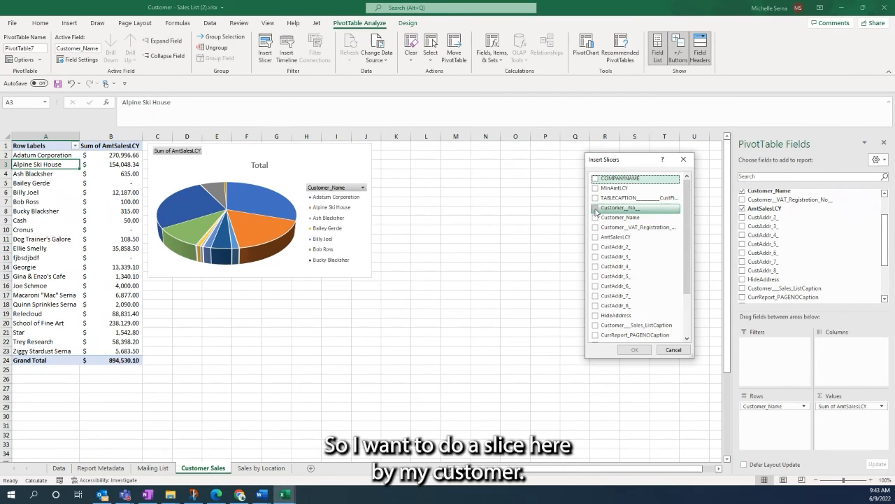
{"action": "left_click", "coordinate": [596, 208]}
{"action": "left_click", "coordinate": [633, 350]}
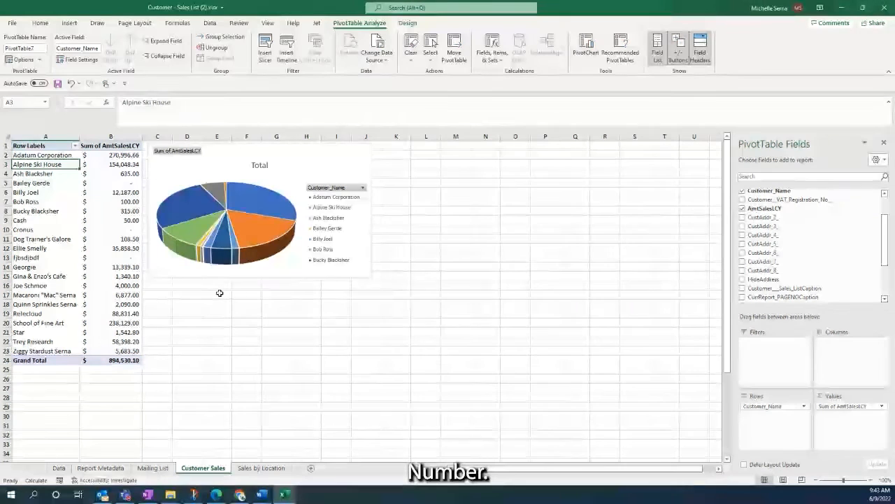
{"action": "left_click_drag", "start_coordinate": [360, 245], "coordinate": [184, 290]}
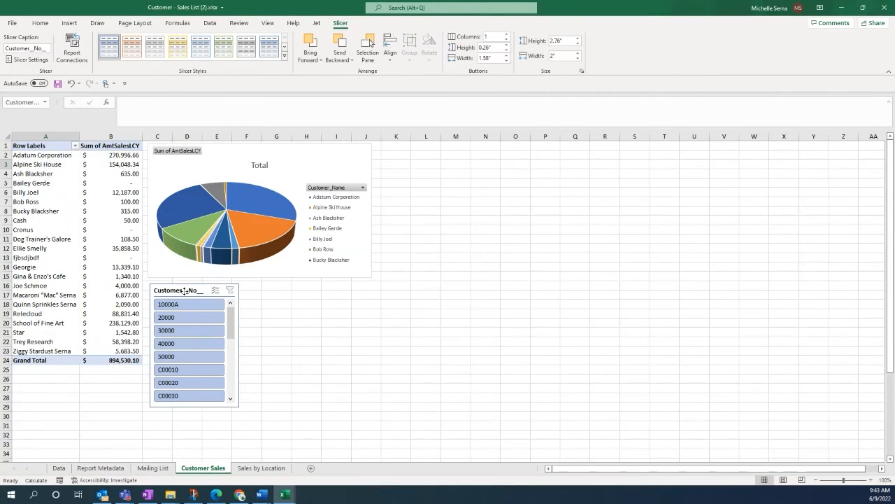
{"action": "left_click_drag", "start_coordinate": [240, 408], "coordinate": [239, 360]}
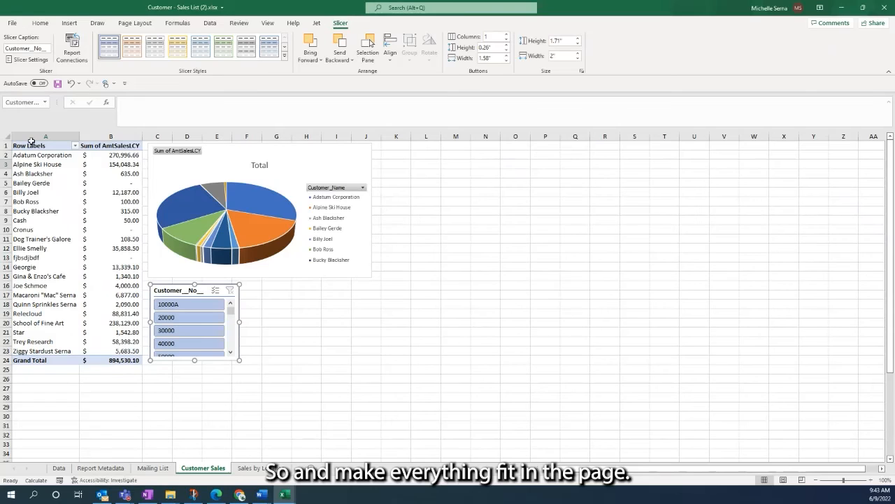
Step: Show the Customer Sales sheet in Page Layout view and set its page orientation to landscape
{"action": "left_click", "coordinate": [266, 25]}
{"action": "left_click", "coordinate": [155, 51]}
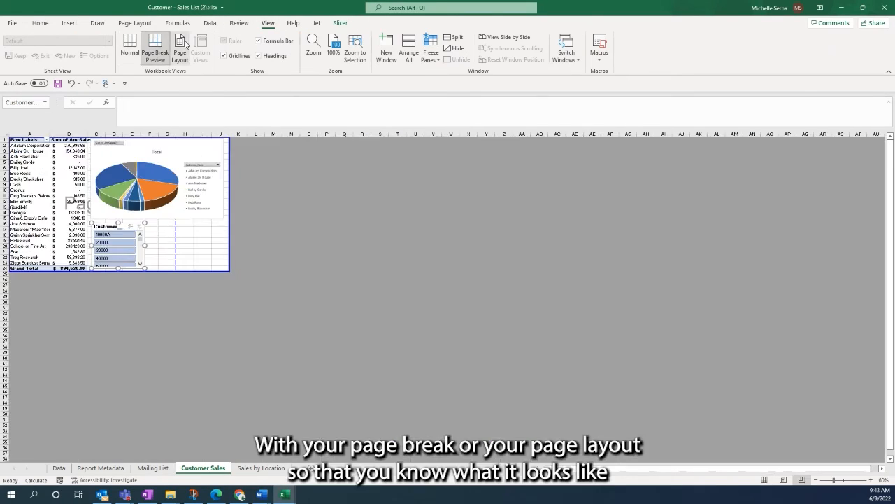
{"action": "left_click", "coordinate": [179, 50]}
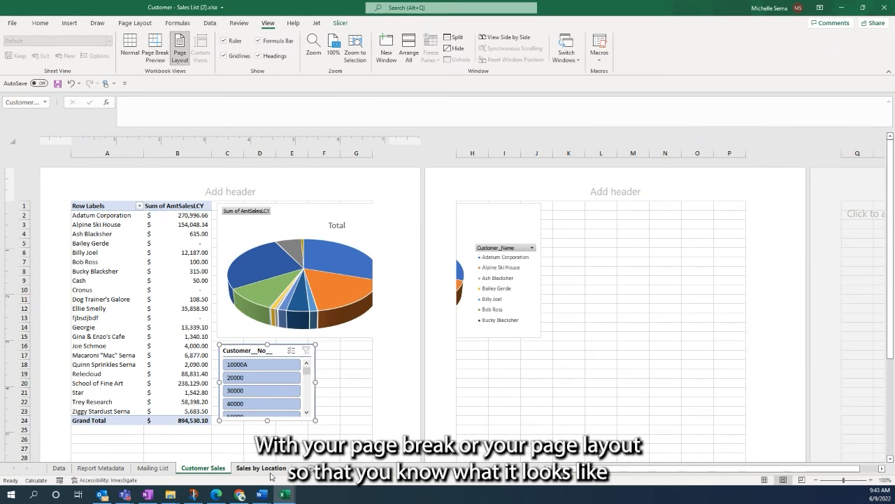
{"action": "left_click", "coordinate": [134, 23]}
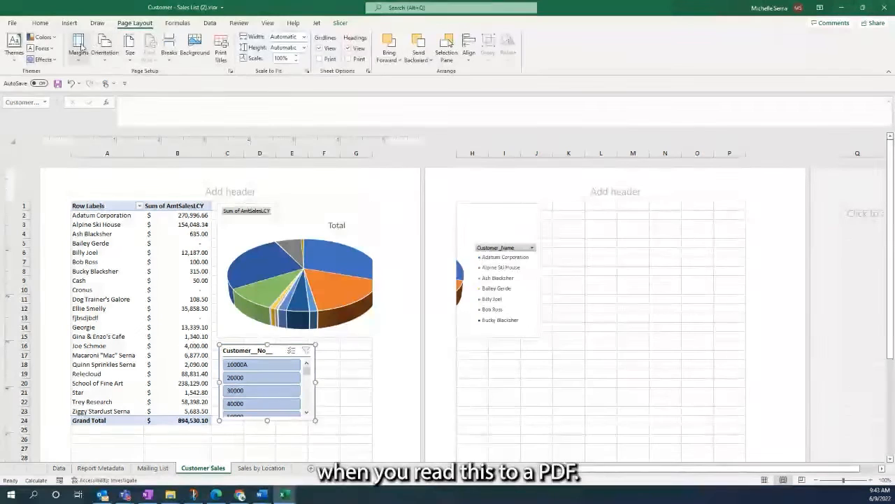
{"action": "left_click", "coordinate": [104, 48]}
{"action": "left_click", "coordinate": [117, 98]}
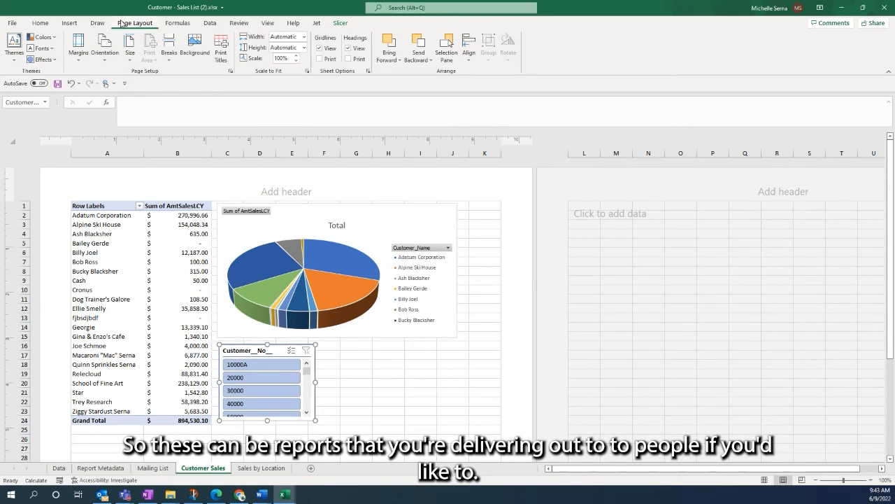
Step: Add a Customer_Name slicer to the PivotTable and place it below the pie chart, beside the Customer__No__ slicer
{"action": "left_click", "coordinate": [41, 24]}
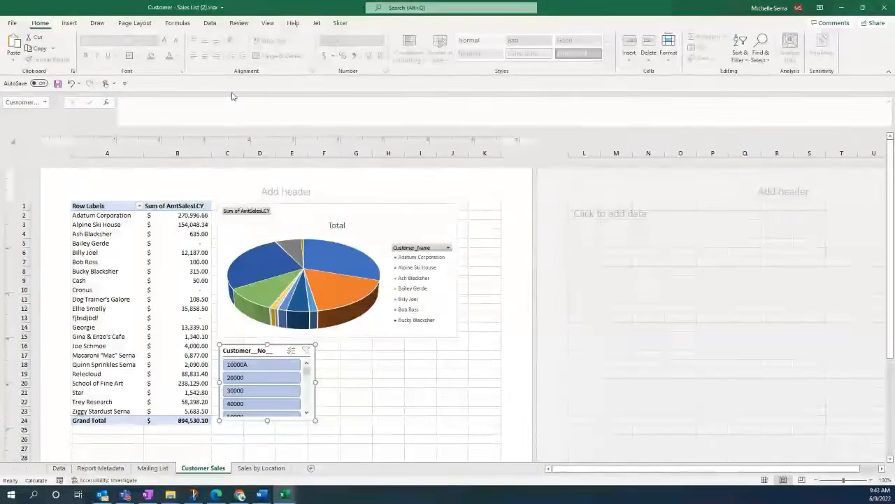
{"action": "left_click", "coordinate": [202, 324]}
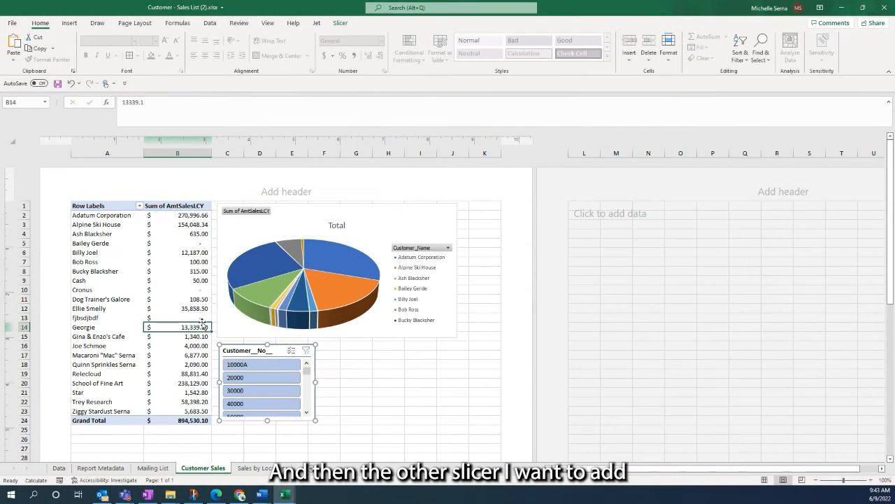
{"action": "left_click", "coordinate": [357, 23]}
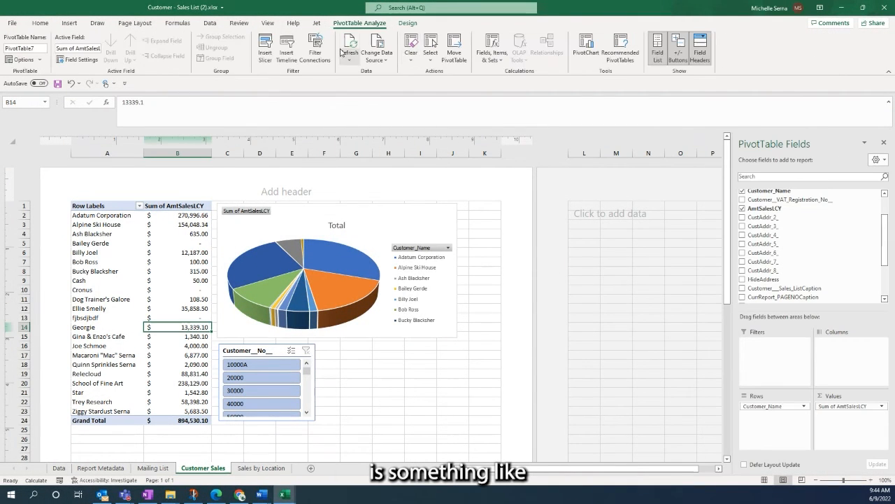
{"action": "left_click", "coordinate": [267, 46]}
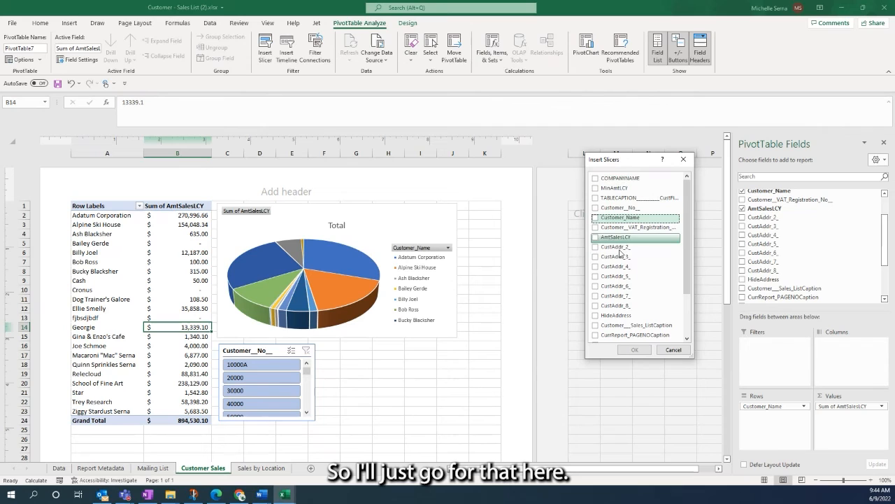
{"action": "left_click", "coordinate": [616, 217]}
{"action": "left_click", "coordinate": [634, 350]}
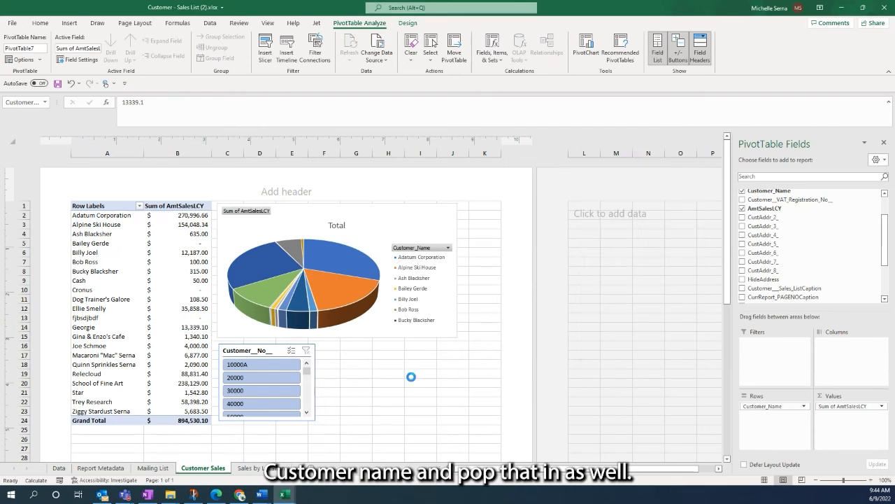
{"action": "left_click_drag", "start_coordinate": [275, 307], "coordinate": [363, 354]}
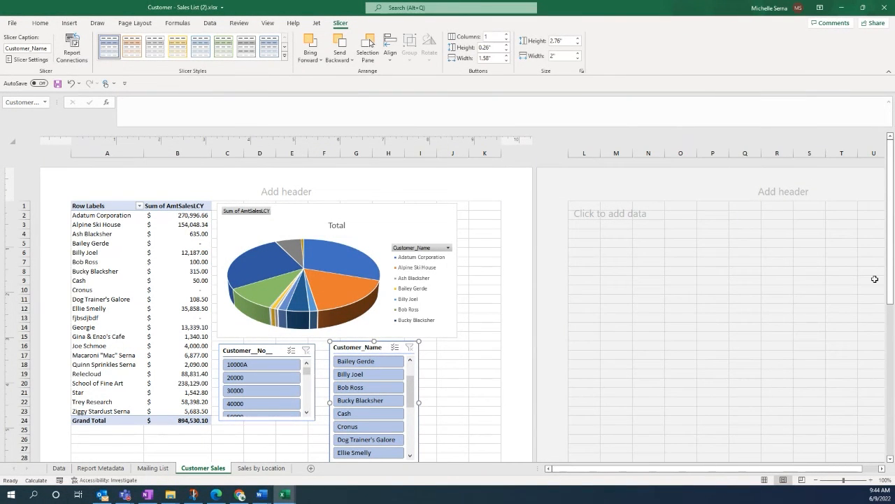
Step: Return to Normal view and resize the Customer_Name and Customer__No__ slicers so they line up below the pie chart
{"action": "left_click", "coordinate": [268, 23]}
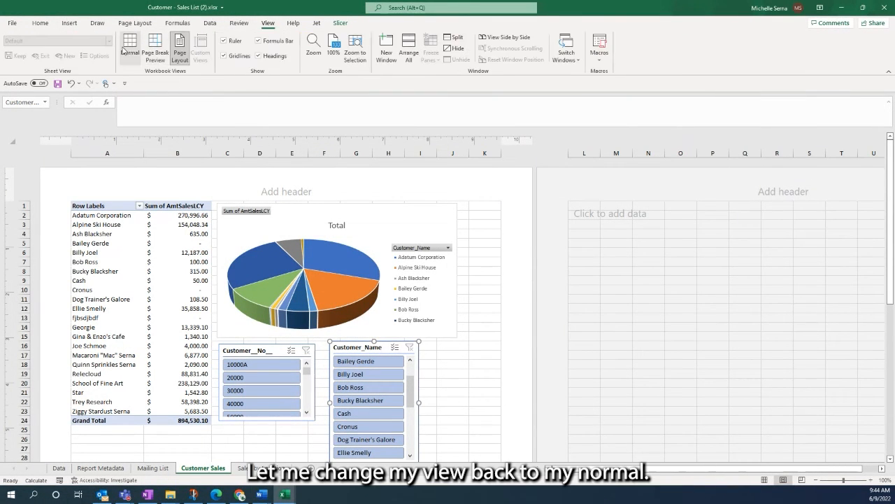
{"action": "left_click", "coordinate": [130, 46]}
{"action": "left_click_drag", "start_coordinate": [333, 407], "coordinate": [335, 359]}
{"action": "left_click", "coordinate": [370, 351]}
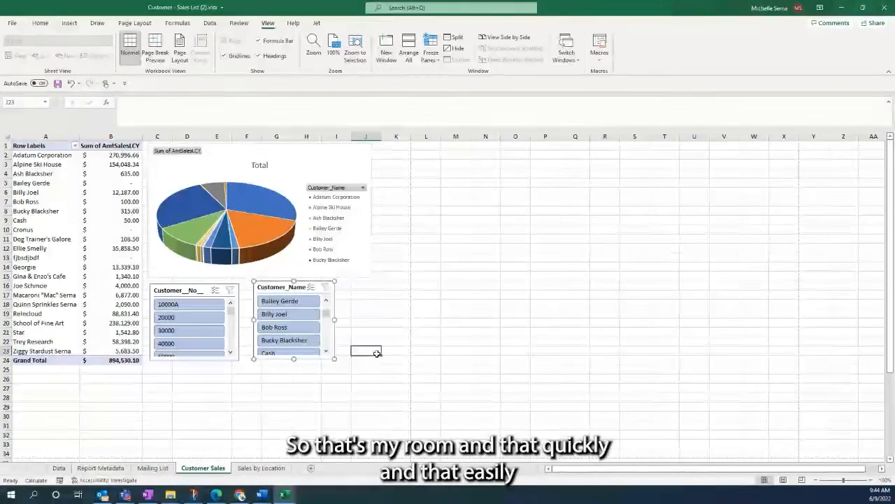
{"action": "left_click", "coordinate": [211, 287]}
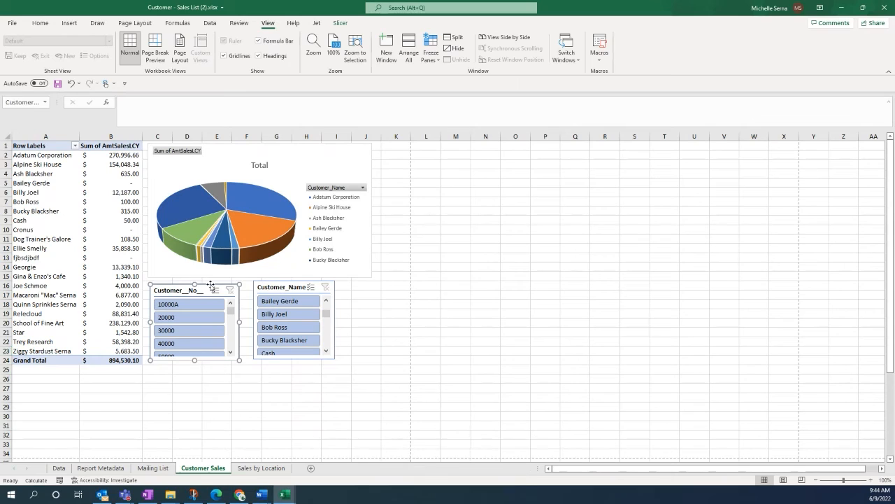
{"action": "left_click_drag", "start_coordinate": [195, 282], "coordinate": [195, 279]}
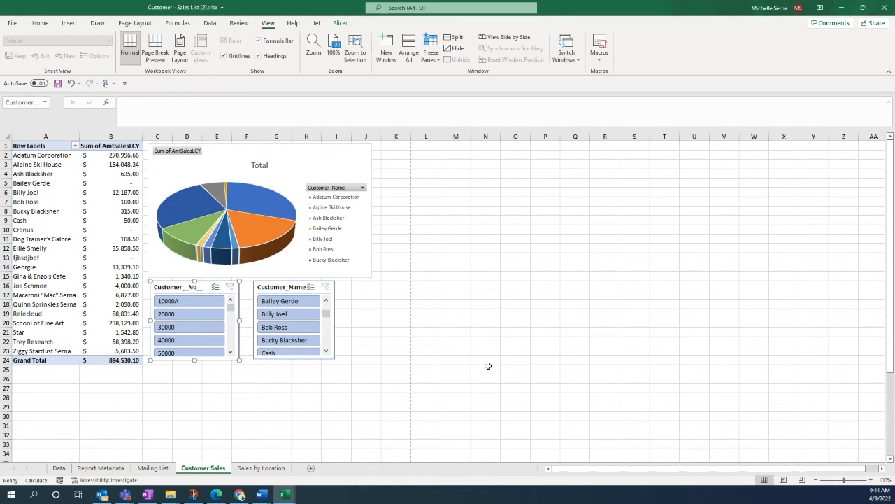
Step: Insert a PivotTable at A1 of the Sales by Location sheet, using the entire table on the Data sheet as its source
{"action": "left_click", "coordinate": [260, 468]}
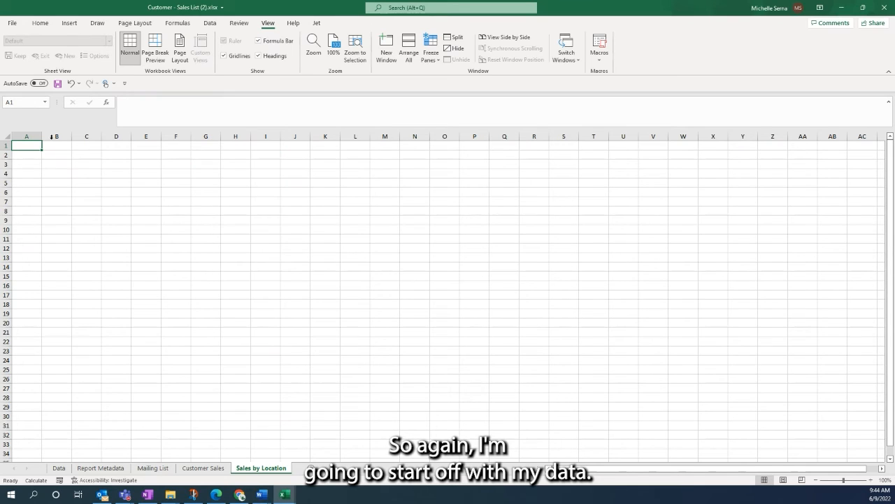
{"action": "left_click", "coordinate": [69, 23]}
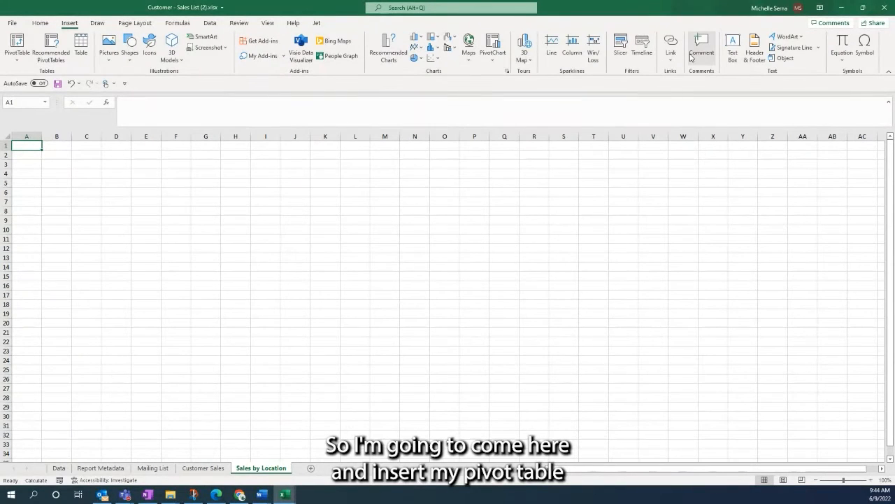
{"action": "left_click", "coordinate": [17, 42]}
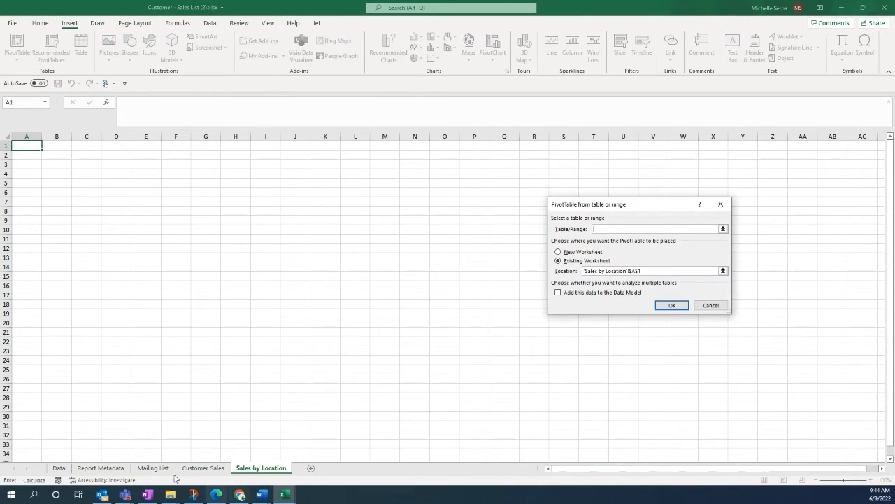
{"action": "left_click", "coordinate": [68, 467]}
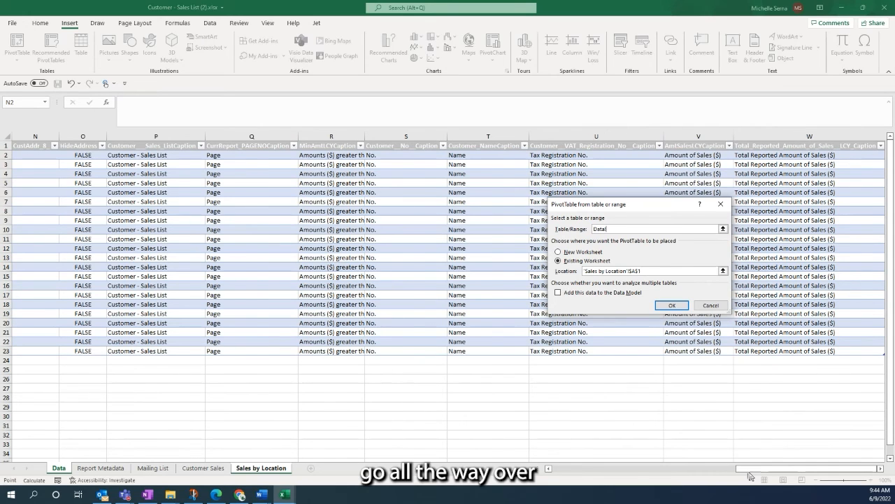
{"action": "left_click_drag", "start_coordinate": [751, 469], "coordinate": [552, 470]}
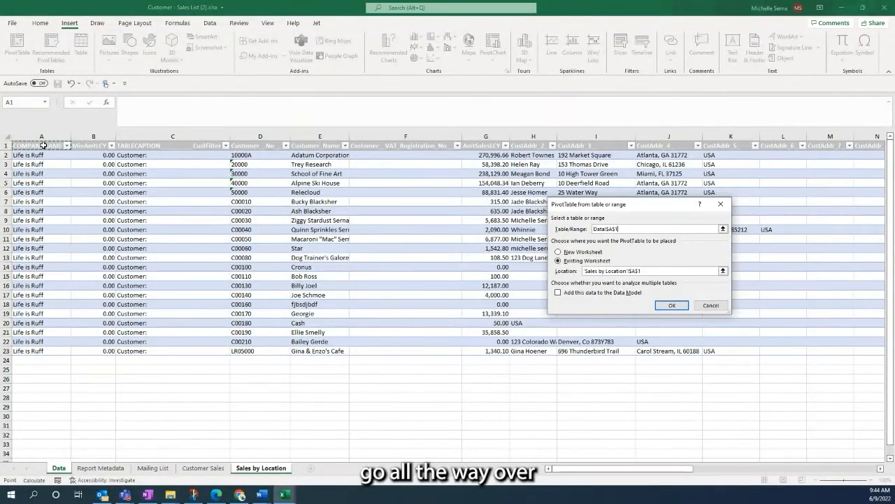
{"action": "key", "text": "ctrl+shift+Right"}
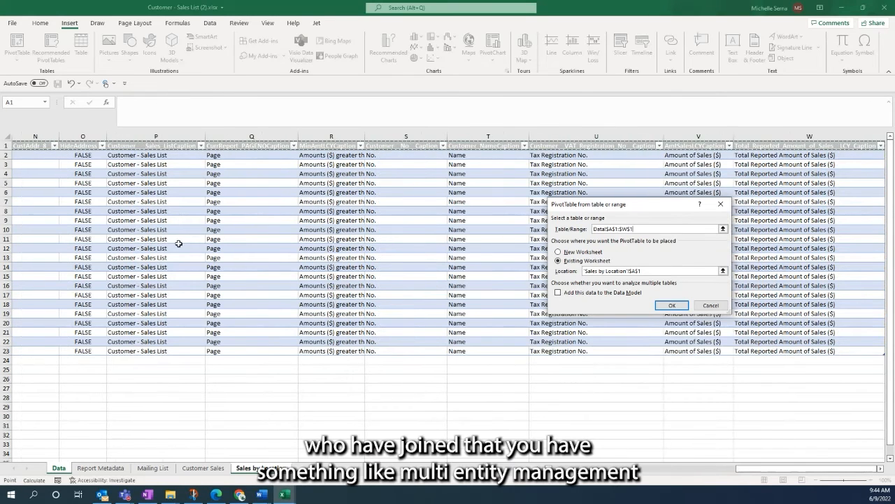
{"action": "key", "text": "ctrl+shift+Down"}
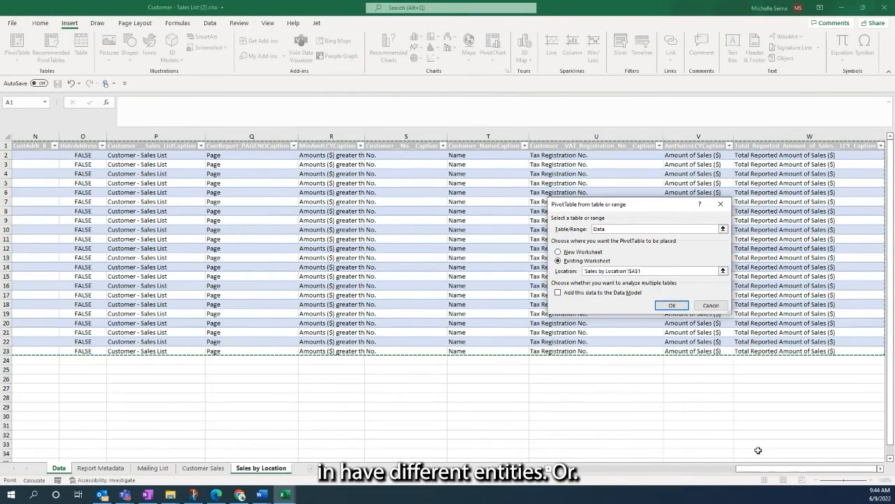
{"action": "left_click_drag", "start_coordinate": [757, 471], "coordinate": [301, 471]}
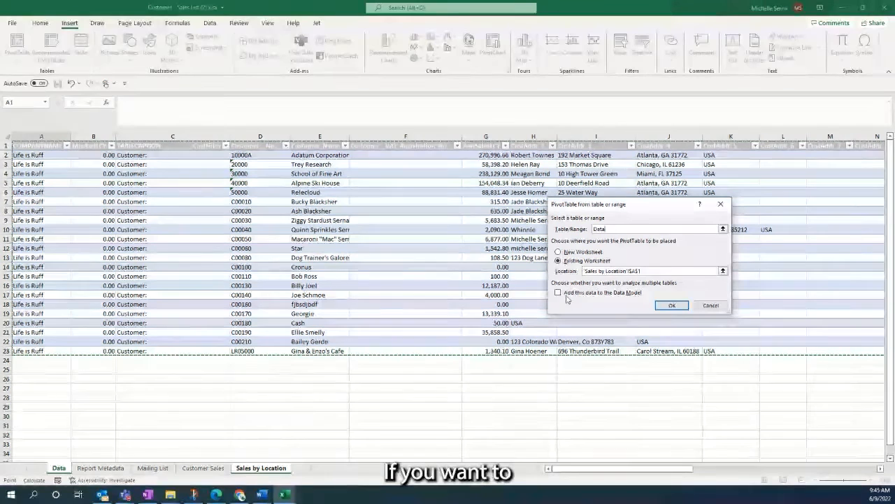
{"action": "left_click", "coordinate": [670, 306]}
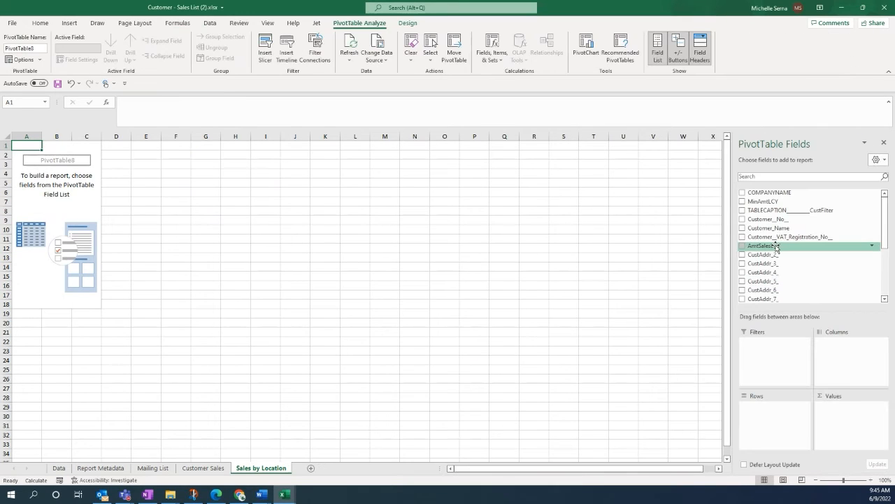
Step: Add the CustAddr_4_ field to the rows of the Sales by Location PivotTable
{"action": "scroll", "coordinate": [797, 246], "scroll_direction": "down", "scroll_amount": 4}
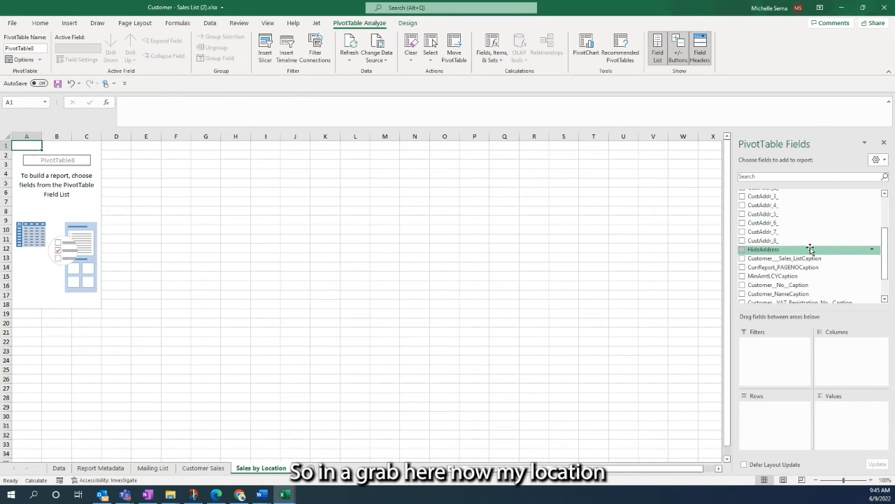
{"action": "scroll", "coordinate": [810, 249], "scroll_direction": "up", "scroll_amount": 1}
{"action": "left_click", "coordinate": [741, 205]}
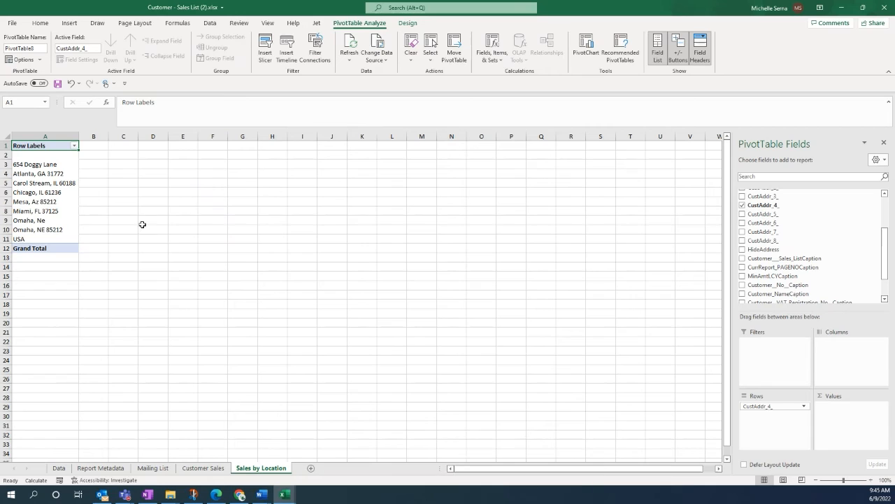
Step: Insert a CustAddr_4_ slicer for the PivotTable and place it directly beside the table
{"action": "left_click", "coordinate": [99, 146]}
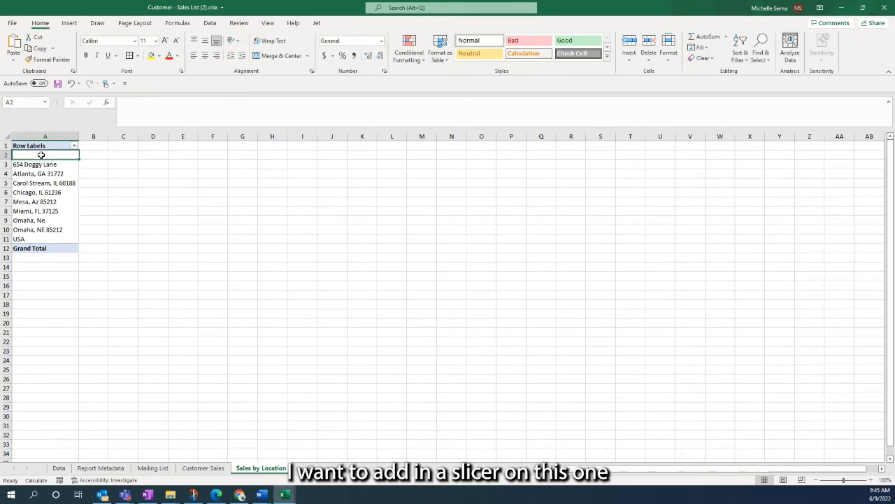
{"action": "left_click", "coordinate": [40, 154]}
{"action": "left_click", "coordinate": [265, 49]}
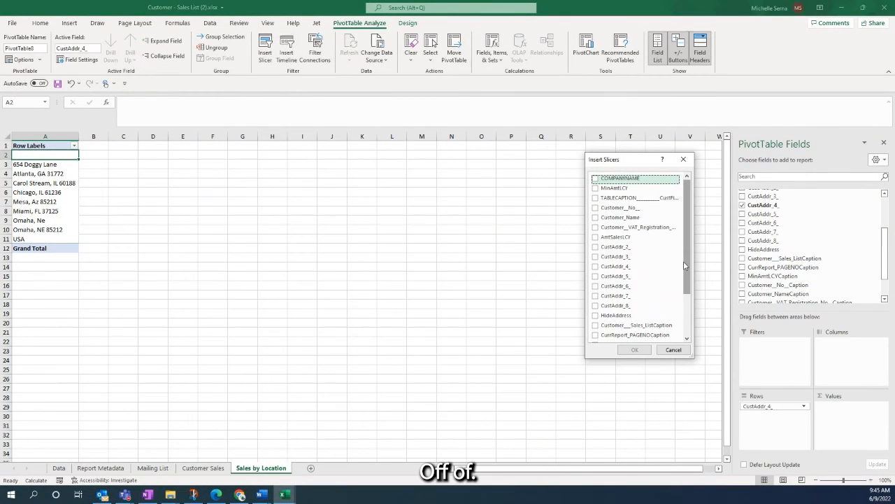
{"action": "left_click", "coordinate": [616, 266]}
{"action": "left_click", "coordinate": [614, 266]}
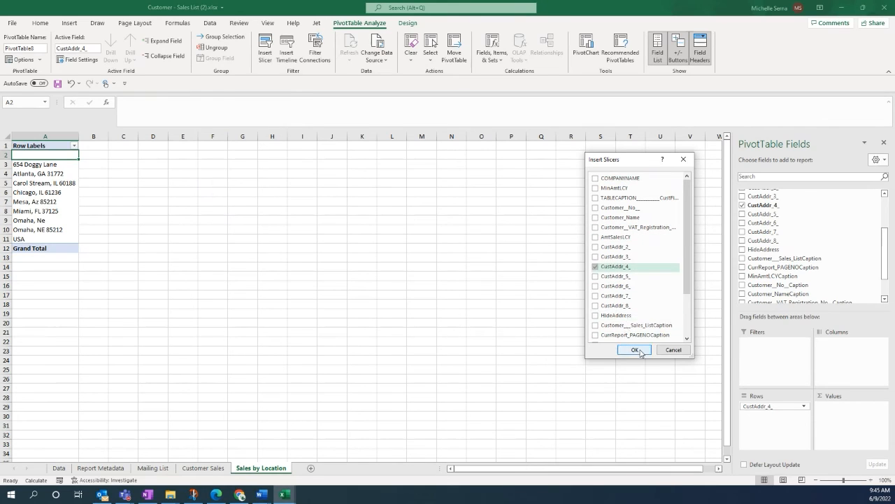
{"action": "left_click", "coordinate": [635, 349]}
{"action": "left_click_drag", "start_coordinate": [385, 248], "coordinate": [142, 148]}
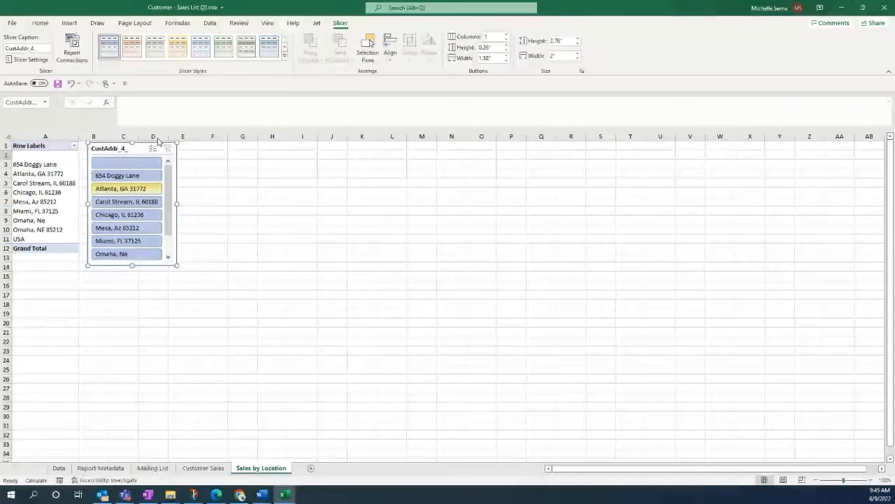
Step: Add a CustAddr_5_ slicer to the PivotTable and place it next to the CustAddr_4_ slicer
{"action": "left_click", "coordinate": [37, 193]}
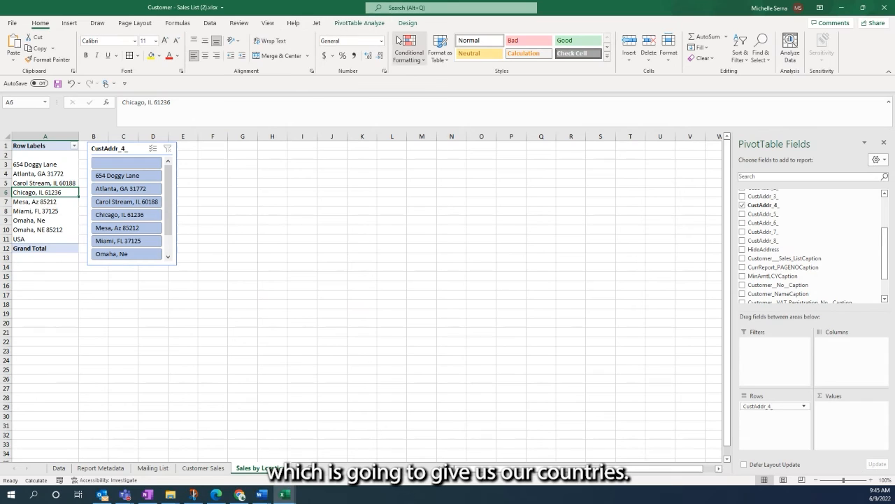
{"action": "left_click", "coordinate": [363, 26]}
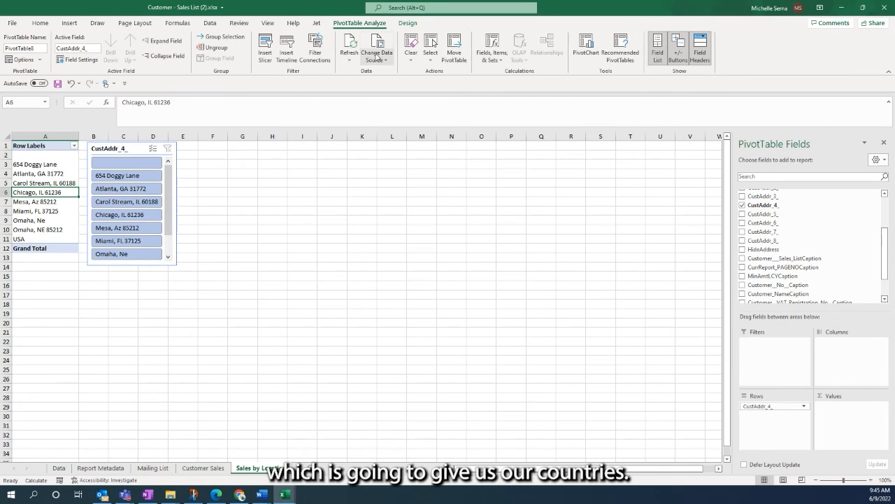
{"action": "left_click", "coordinate": [265, 49]}
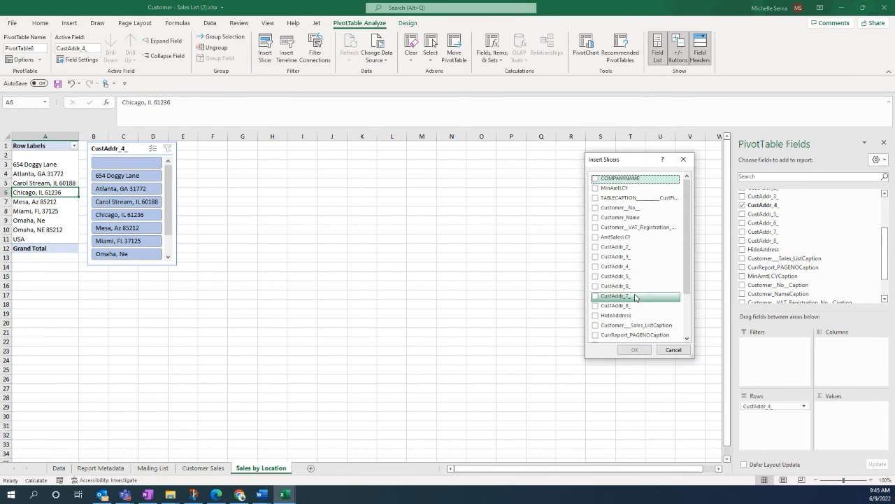
{"action": "left_click", "coordinate": [596, 276]}
{"action": "left_click", "coordinate": [635, 350]}
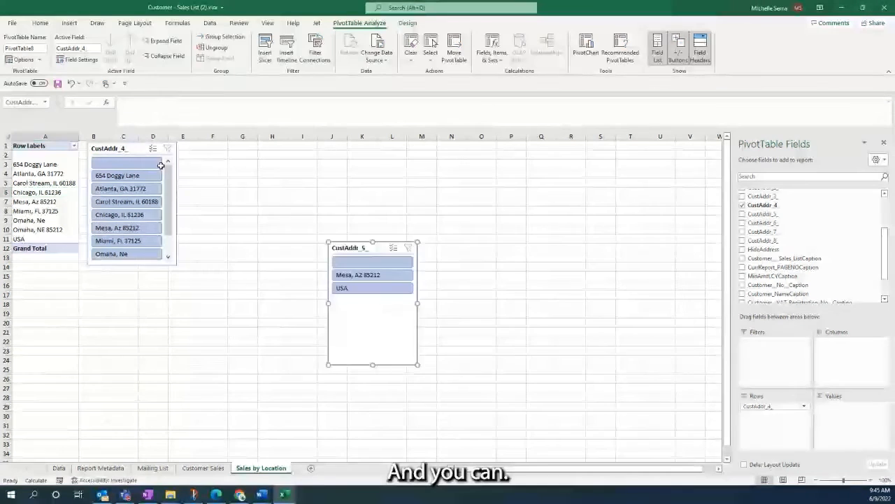
{"action": "left_click_drag", "start_coordinate": [363, 250], "coordinate": [216, 151]}
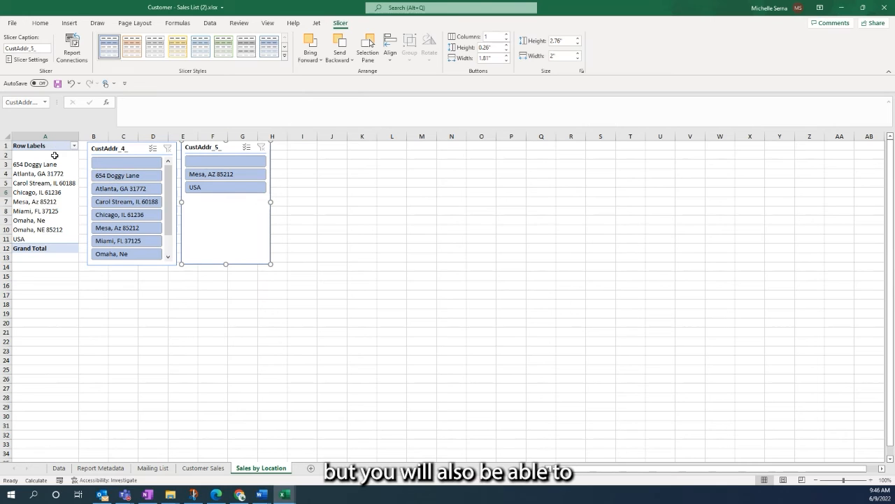
Step: Insert a blank row above the PivotTable and move the CustAddr_4_ field from rows to report filters
{"action": "right_click", "coordinate": [6, 145]}
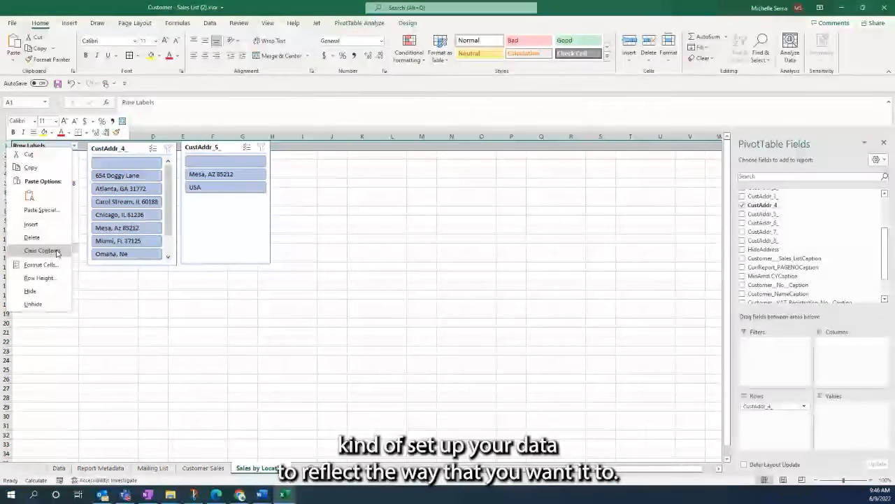
{"action": "left_click", "coordinate": [42, 225]}
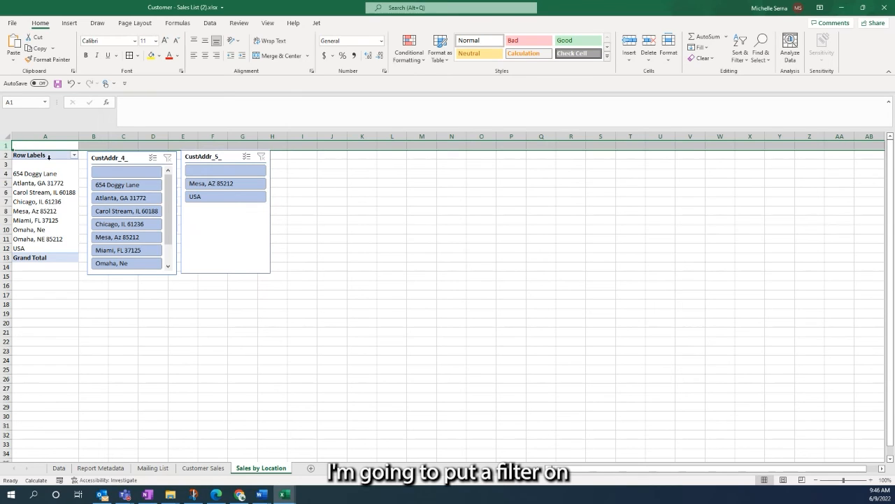
{"action": "left_click", "coordinate": [49, 173]}
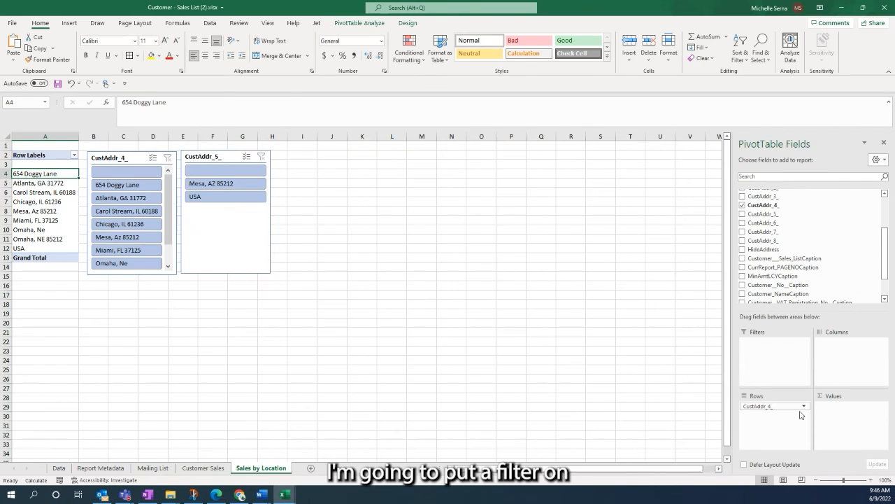
{"action": "left_click_drag", "start_coordinate": [762, 205], "coordinate": [780, 358]}
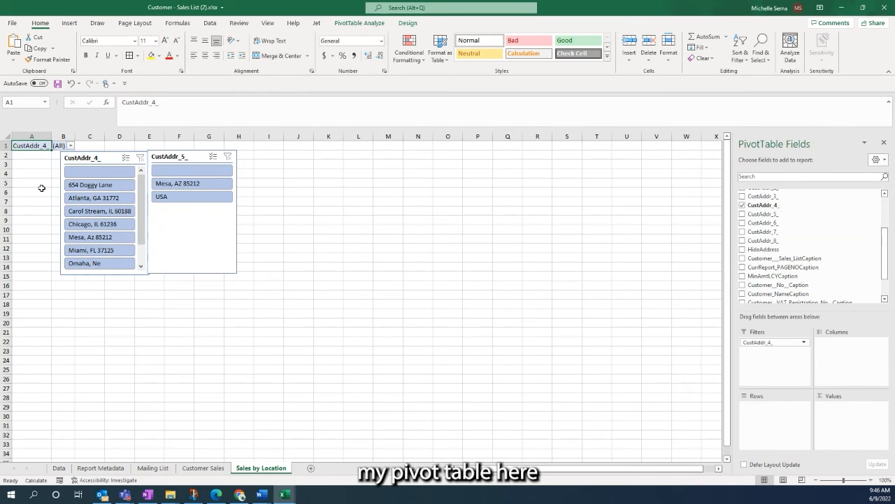
Step: Filter CustAddr_4_ with multiple selection so that the blank and USA items are excluded
{"action": "left_click", "coordinate": [70, 146]}
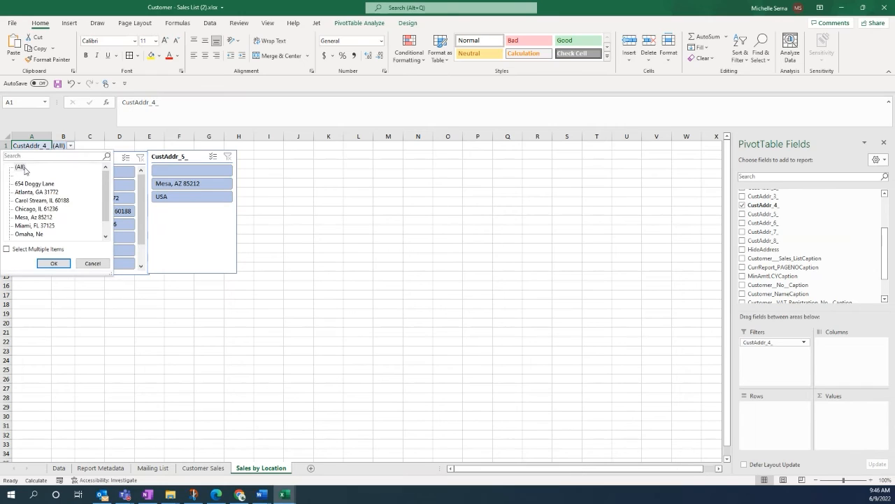
{"action": "left_click", "coordinate": [33, 249]}
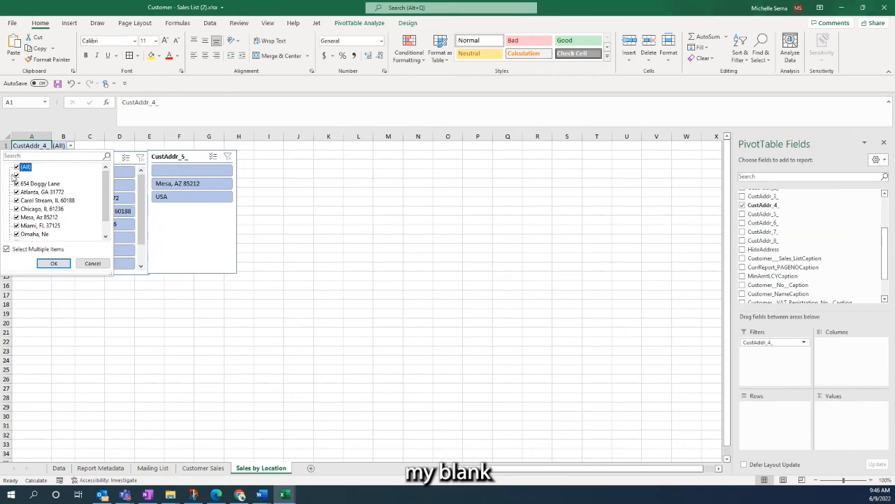
{"action": "scroll", "coordinate": [42, 196], "scroll_direction": "down", "scroll_amount": 1}
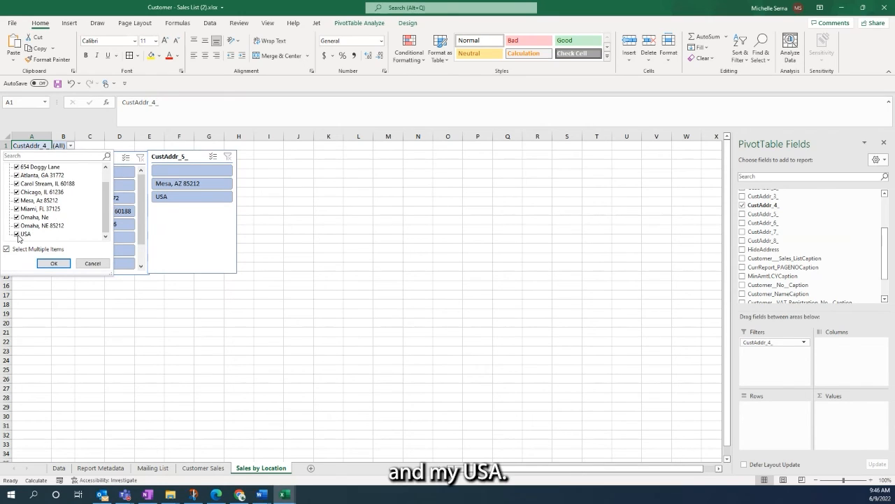
{"action": "left_click", "coordinate": [44, 263]}
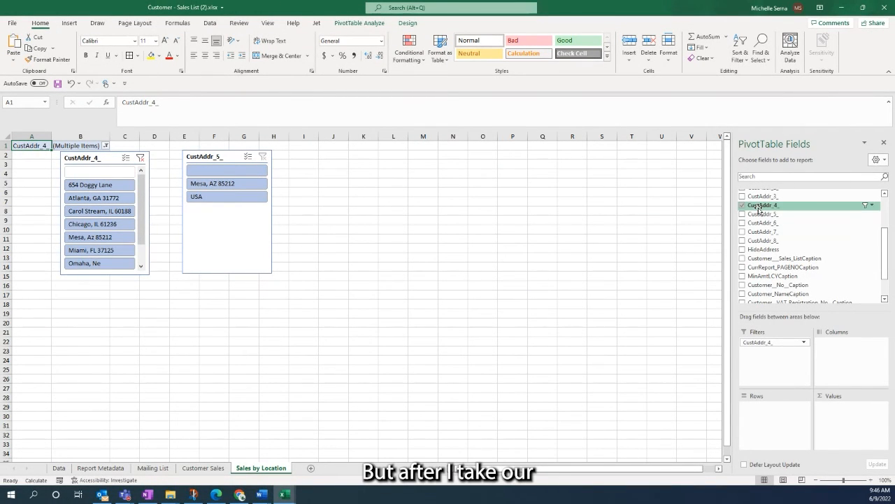
Step: Return the CustAddr_4_ field to the PivotTable rows and reposition both slicers side by side next to the table
{"action": "left_click_drag", "start_coordinate": [764, 205], "coordinate": [777, 440]}
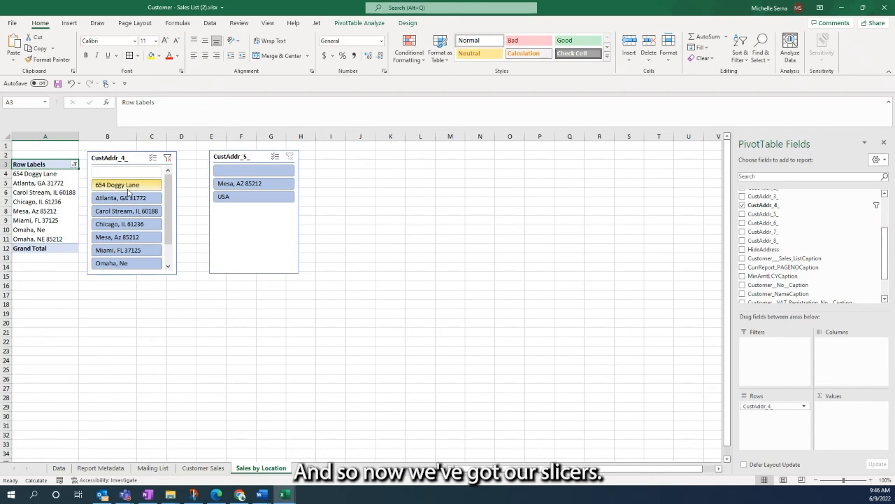
{"action": "left_click_drag", "start_coordinate": [133, 159], "coordinate": [131, 159]}
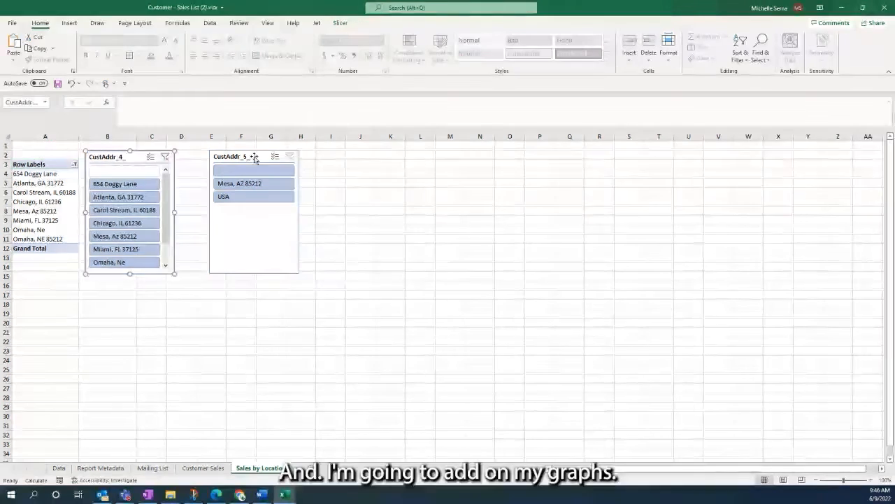
{"action": "left_click_drag", "start_coordinate": [251, 157], "coordinate": [226, 158]}
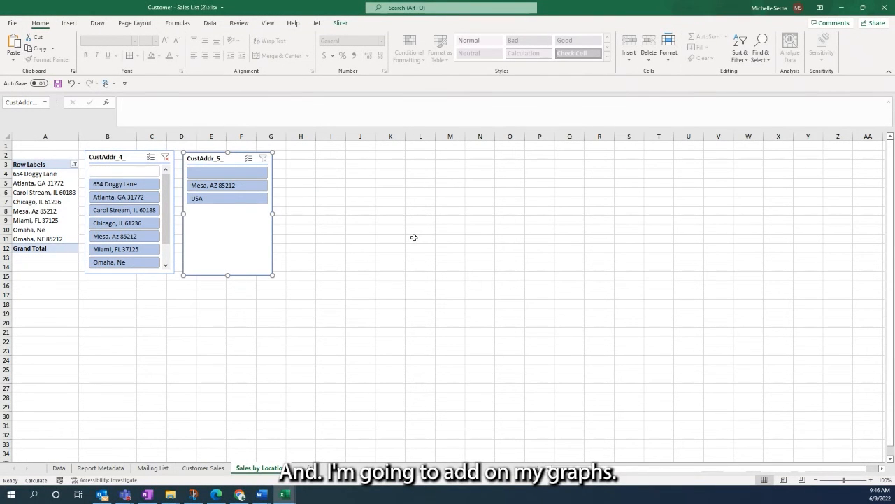
Step: Start a PivotChart from the PivotTable and examine the available chart types, including area, bar, pie, column and stock
{"action": "left_click", "coordinate": [51, 183]}
{"action": "left_click", "coordinate": [378, 23]}
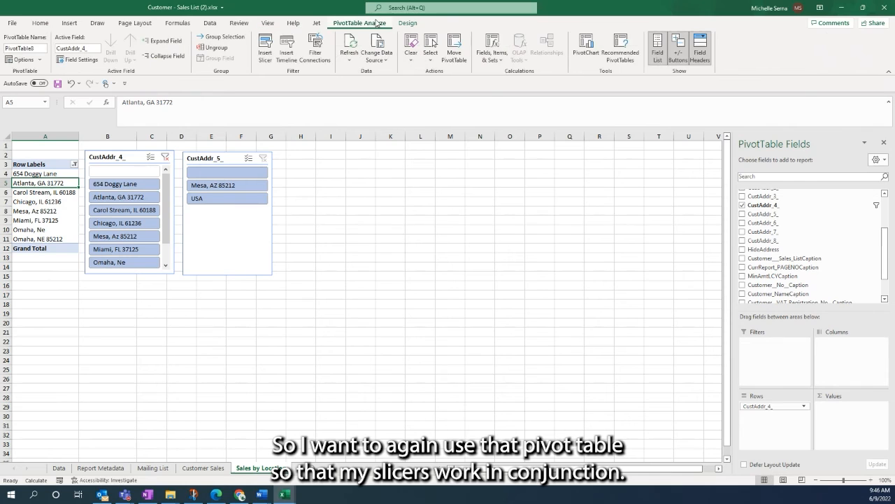
{"action": "left_click", "coordinate": [586, 47]}
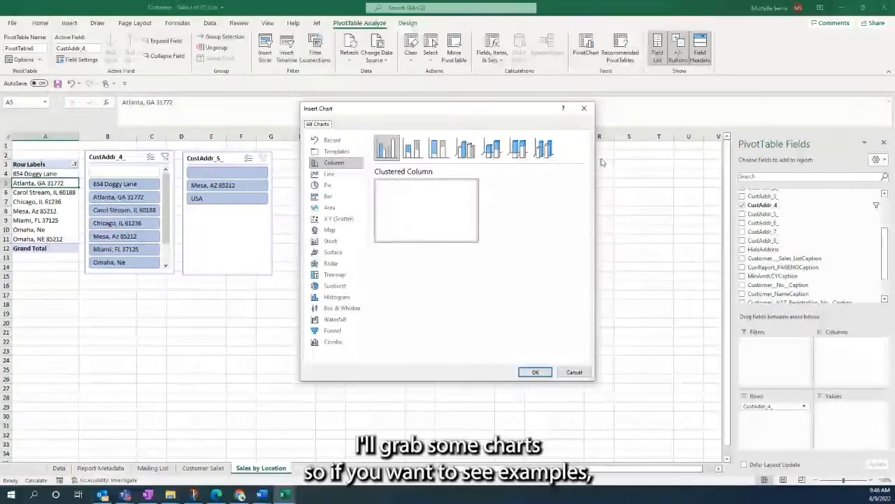
{"action": "left_click", "coordinate": [339, 209]}
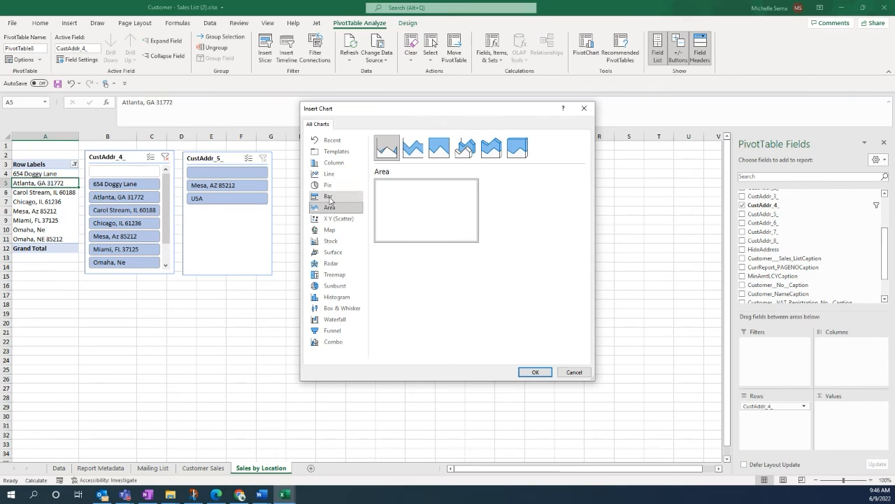
{"action": "left_click", "coordinate": [326, 196]}
{"action": "left_click", "coordinate": [327, 185]}
{"action": "left_click", "coordinate": [335, 163]}
{"action": "left_click", "coordinate": [336, 152]}
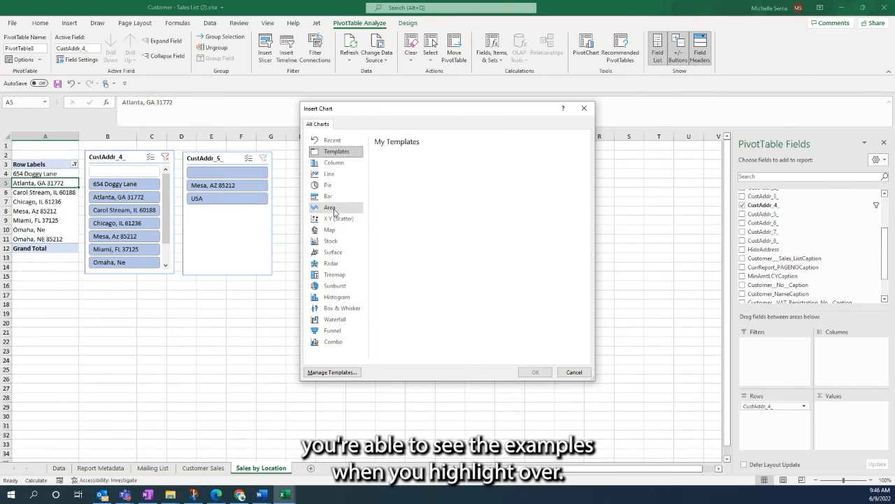
{"action": "left_click", "coordinate": [334, 209]}
{"action": "left_click", "coordinate": [331, 242]}
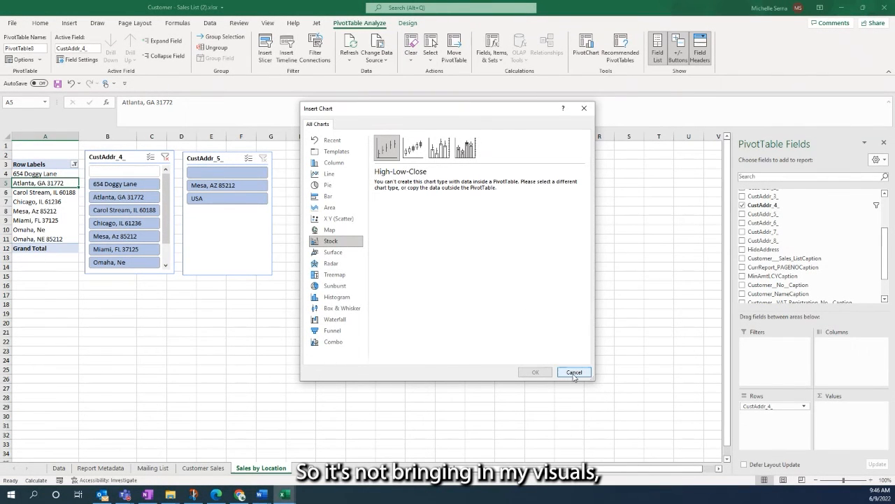
{"action": "left_click", "coordinate": [340, 184]}
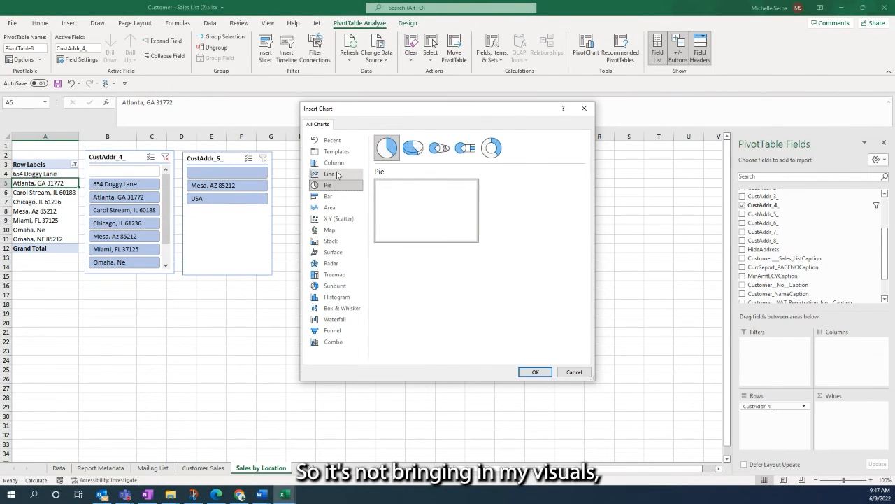
Step: Insert a Line PivotChart, place it below the PivotTable and slicers, and resize it to about 2.9" high by 4.82" wide
{"action": "left_click", "coordinate": [337, 174]}
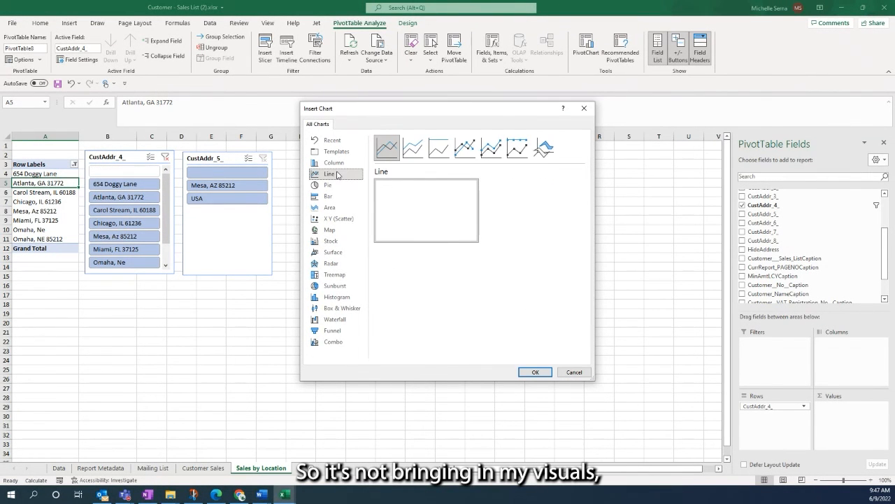
{"action": "left_click", "coordinate": [536, 372]}
{"action": "left_click_drag", "start_coordinate": [318, 252], "coordinate": [97, 298]}
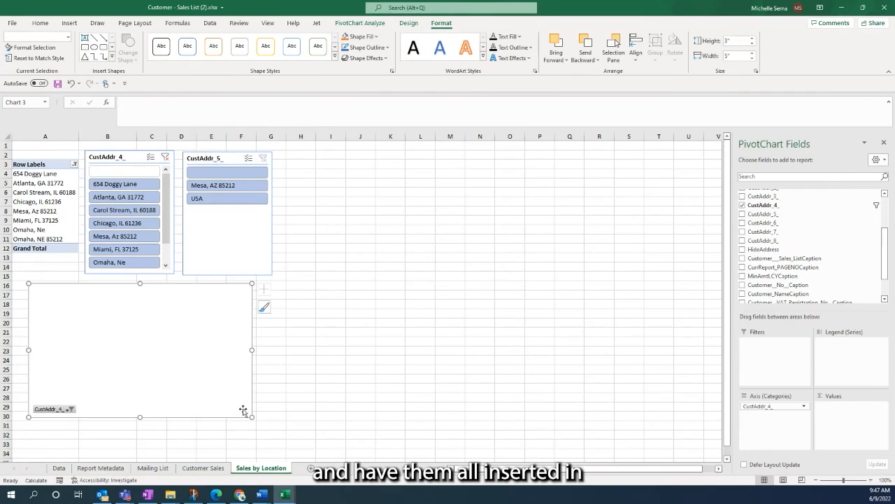
{"action": "left_click_drag", "start_coordinate": [252, 418], "coordinate": [244, 412]}
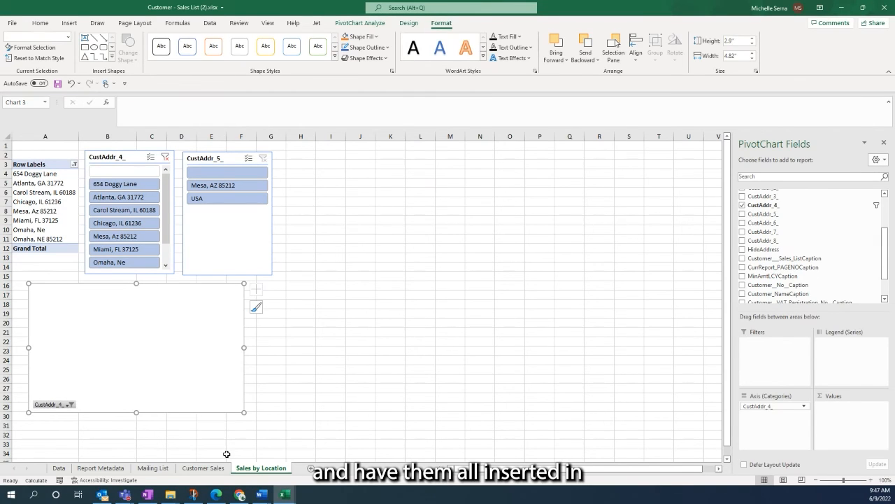
Step: Return to the Customer Sales sheet, select an empty cell away from the chart, and save the workbook
{"action": "left_click", "coordinate": [205, 467]}
{"action": "left_click_drag", "start_coordinate": [431, 341], "coordinate": [432, 333]}
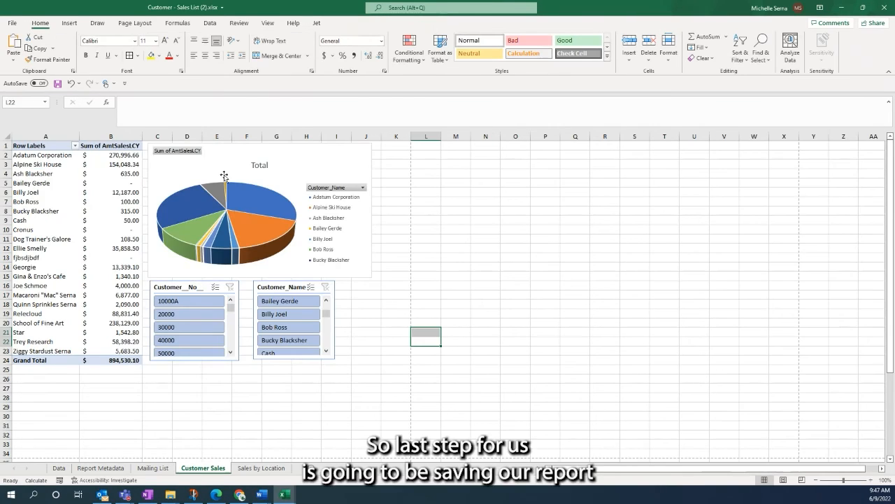
{"action": "left_click", "coordinate": [56, 83]}
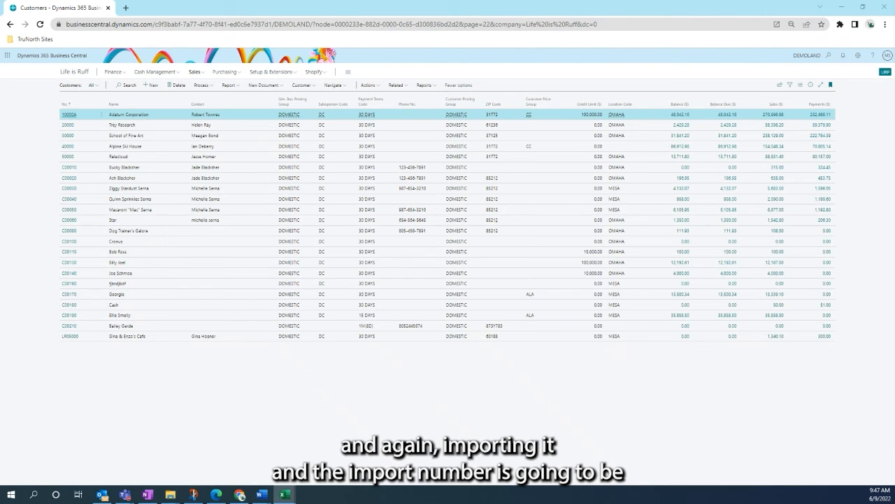
Step: Switch to the Customer - Sales List workbook in Excel and check the report's Object ID on the Report Metadata sheet
{"action": "left_click", "coordinate": [283, 494]}
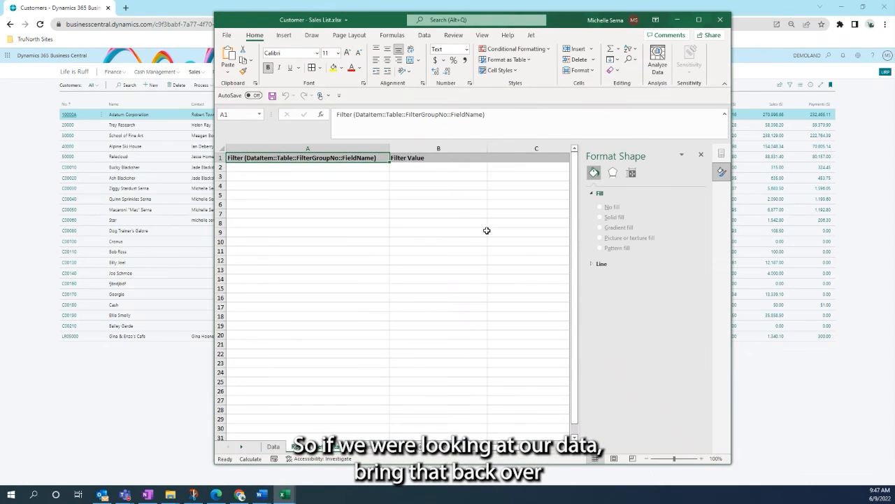
{"action": "left_click", "coordinate": [471, 238]}
{"action": "left_click_drag", "start_coordinate": [480, 447], "coordinate": [524, 448]}
{"action": "left_click", "coordinate": [331, 206]}
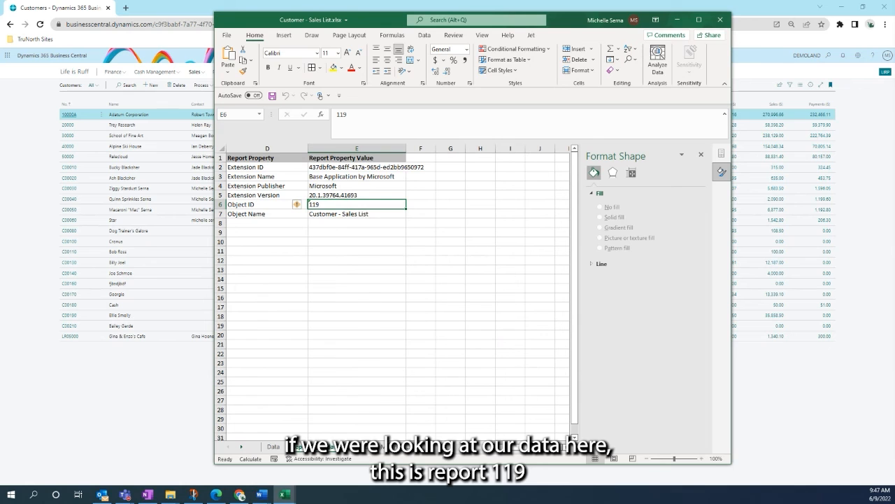
Step: Close the Customer - Sales List workbook without saving its changes and return to Business Central
{"action": "left_click", "coordinate": [720, 20]}
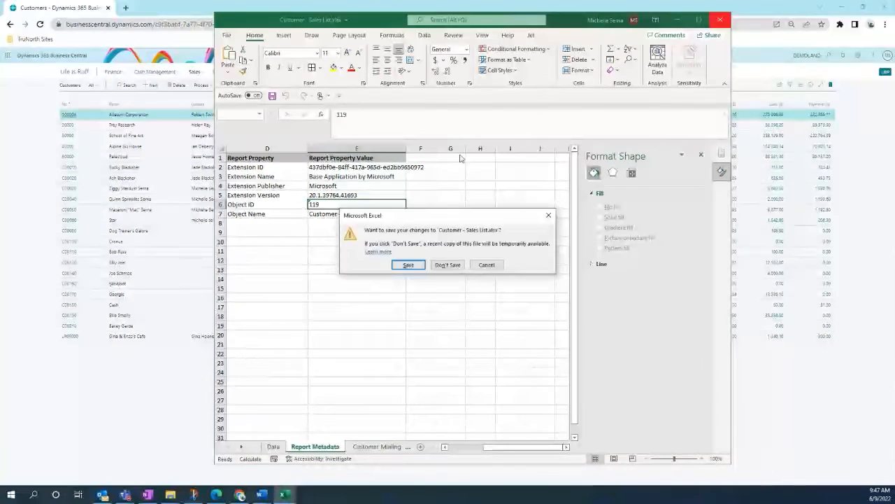
{"action": "left_click", "coordinate": [448, 264]}
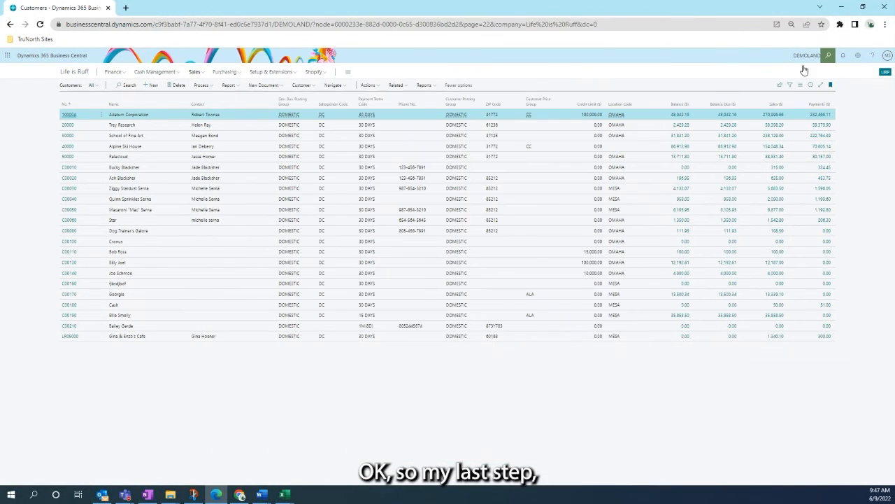
Step: Open the Report Layouts page in Business Central and filter its list for report 119
{"action": "key", "text": "alt+q"}
{"action": "type", "text": "Re"}
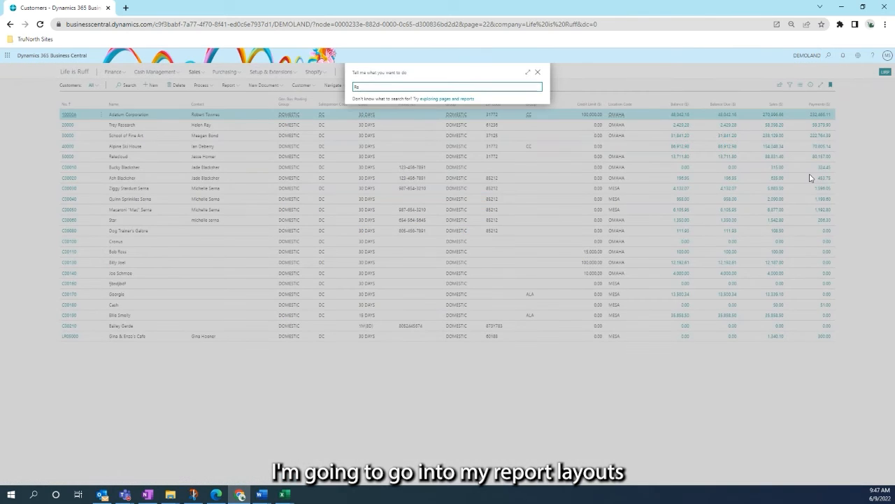
{"action": "type", "text": "port la"}
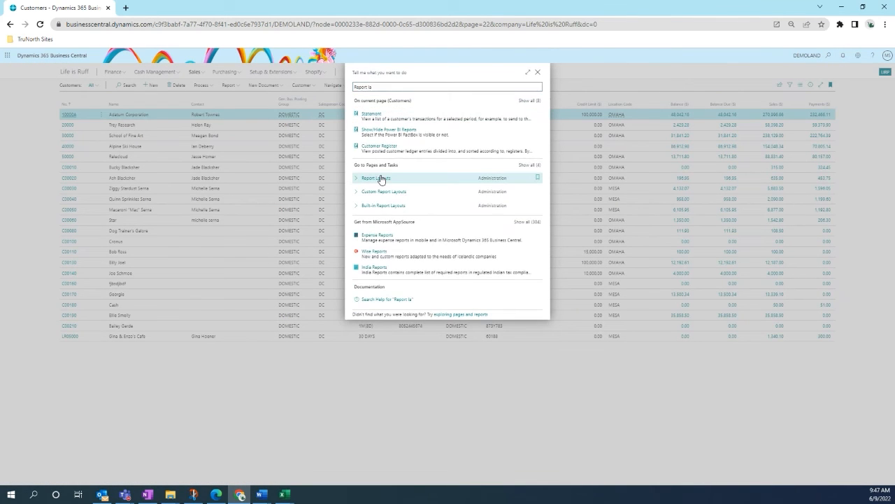
{"action": "left_click", "coordinate": [381, 179]}
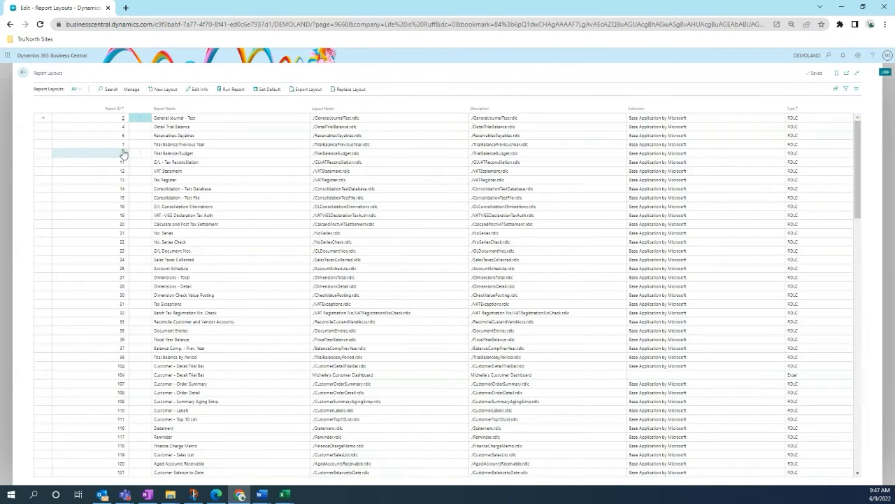
{"action": "left_click", "coordinate": [103, 88]}
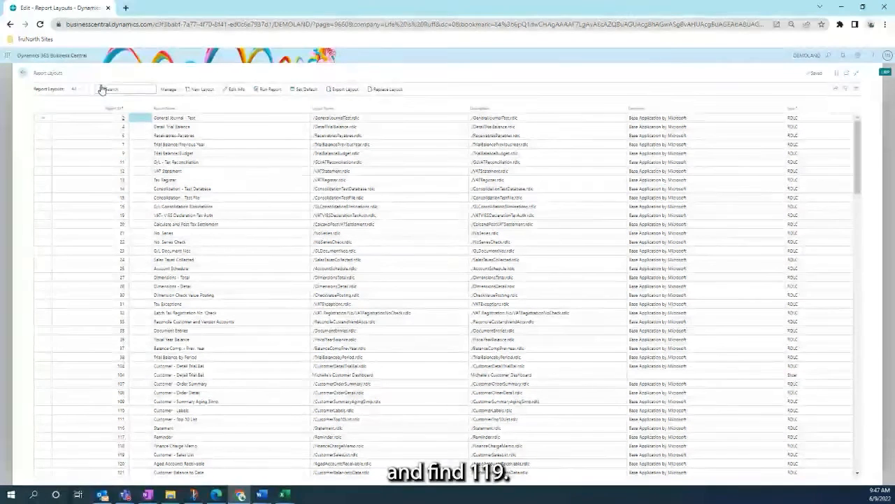
{"action": "type", "text": "119"}
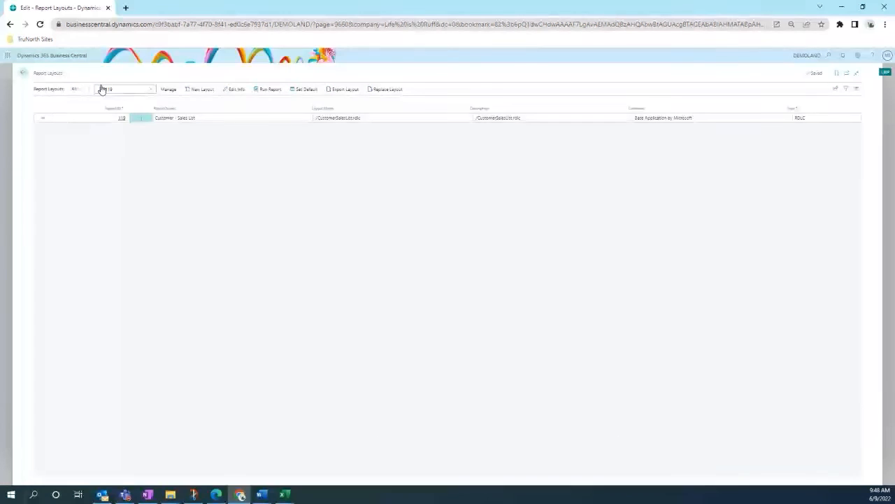
Step: Add a new Excel layout to report 119 with Customer Sales as name and description, using the file Customer - Sales List (2).xlsx
{"action": "left_click", "coordinate": [200, 89]}
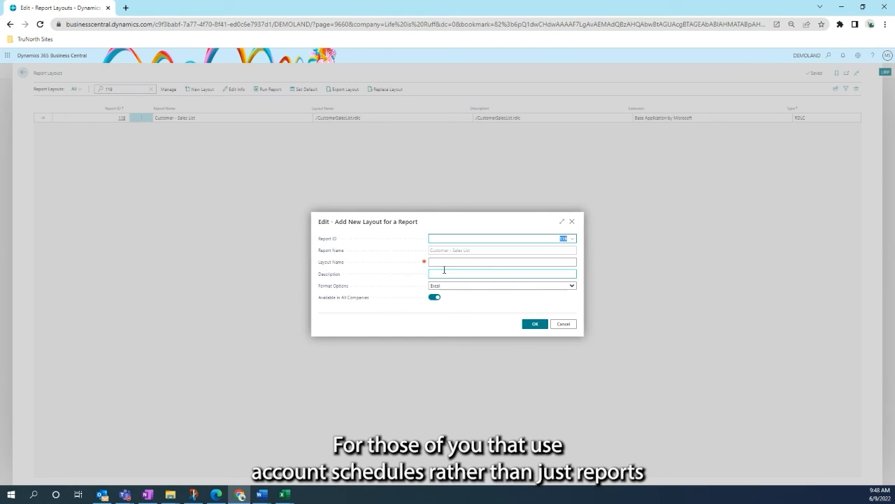
{"action": "left_click", "coordinate": [487, 263]}
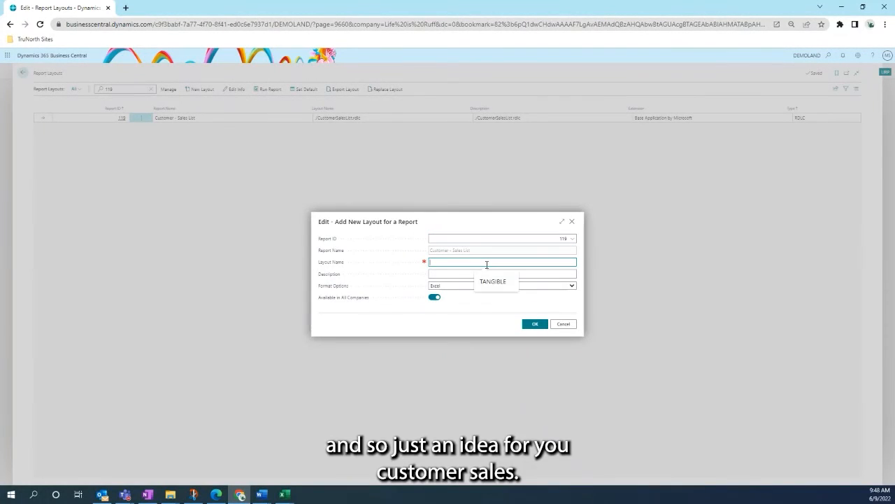
{"action": "type", "text": "Customer Sales"}
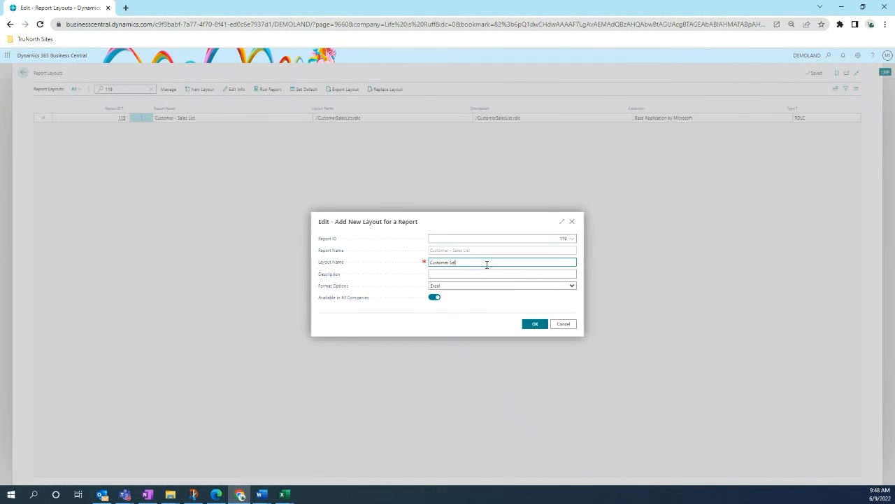
{"action": "left_click_drag", "start_coordinate": [485, 264], "coordinate": [412, 270]}
{"action": "key", "text": "ctrl+c"}
{"action": "left_click", "coordinate": [435, 274]}
{"action": "key", "text": "ctrl+v"}
{"action": "left_click", "coordinate": [527, 326]}
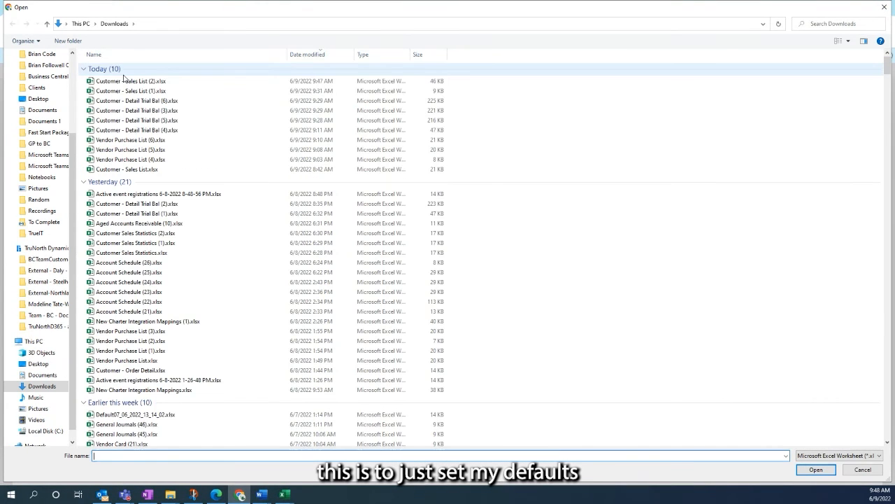
{"action": "double_click", "coordinate": [121, 82]}
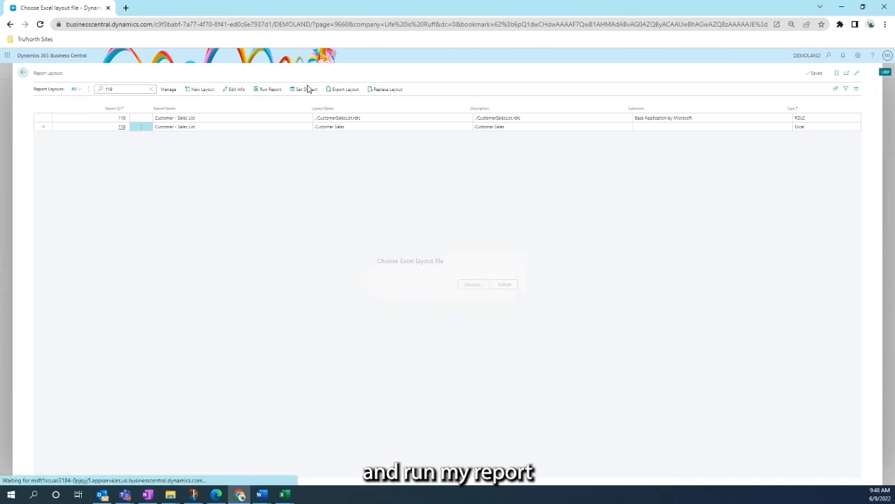
Step: Set the Customer Sales Excel layout as the default for the Customer - Sales List report
{"action": "left_click", "coordinate": [305, 89]}
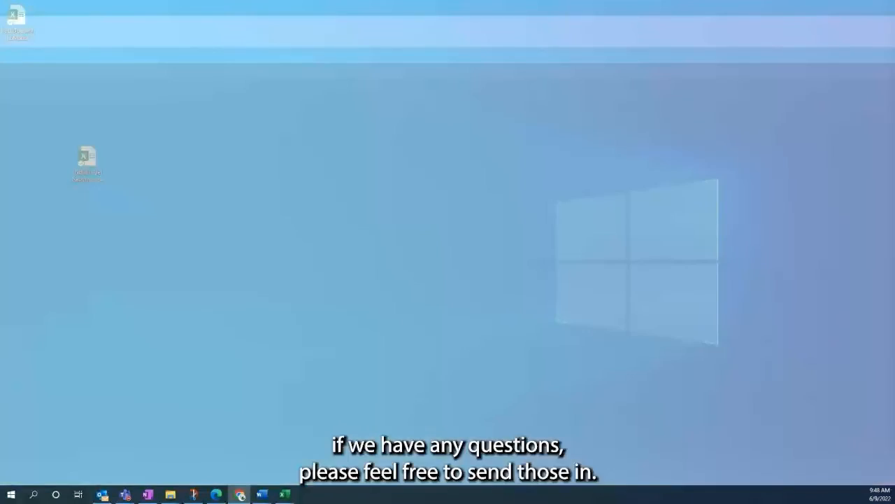
{"action": "key", "text": "alt+Tab"}
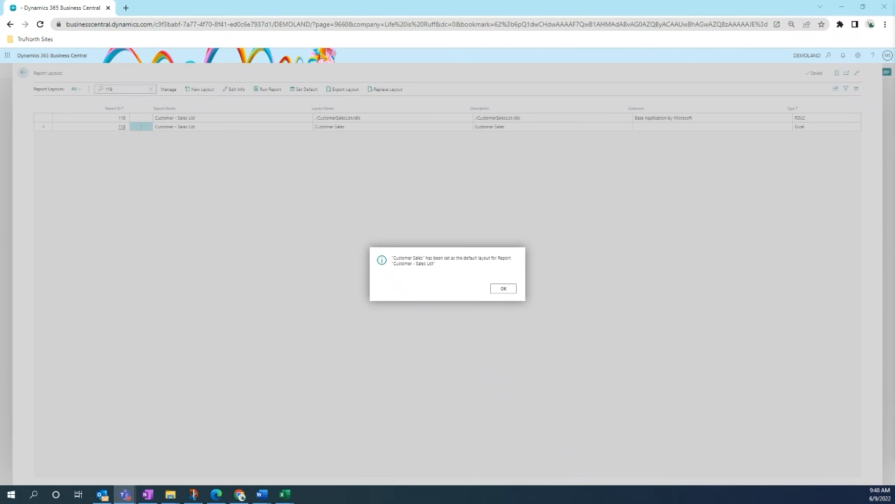
{"action": "left_click", "coordinate": [504, 289]}
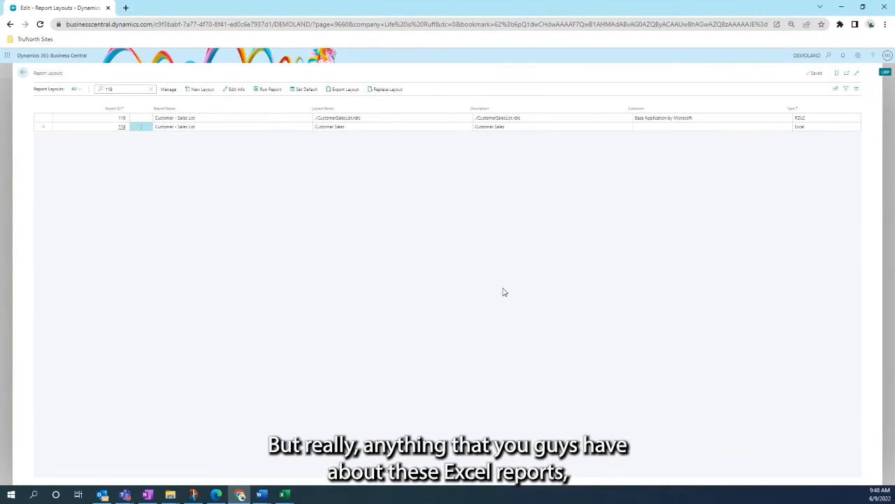